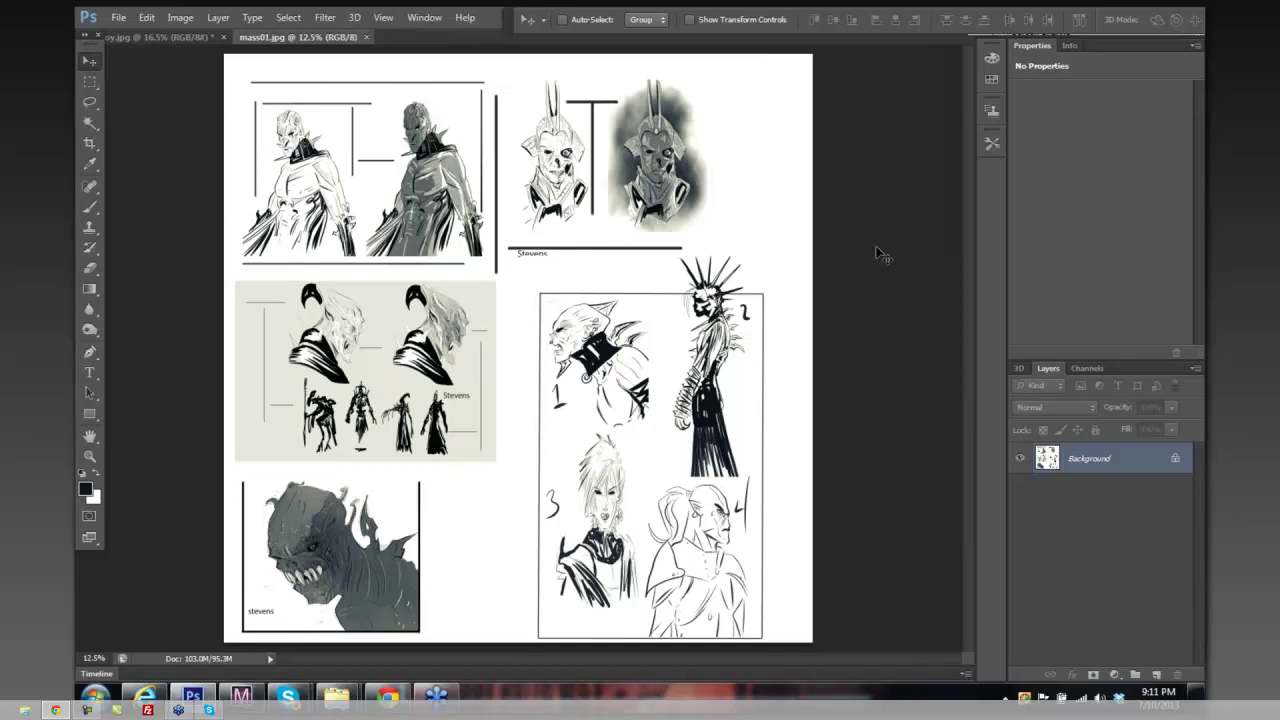
# Zoom and pan around the sketch sheet to inspect the monster, skull and standing-figure sketches
pyautogui.moveTo(658, 307)
pyautogui.mouseDown()
pyautogui.moveTo(680, 305)
pyautogui.moveTo(697, 246)
pyautogui.mouseUp()
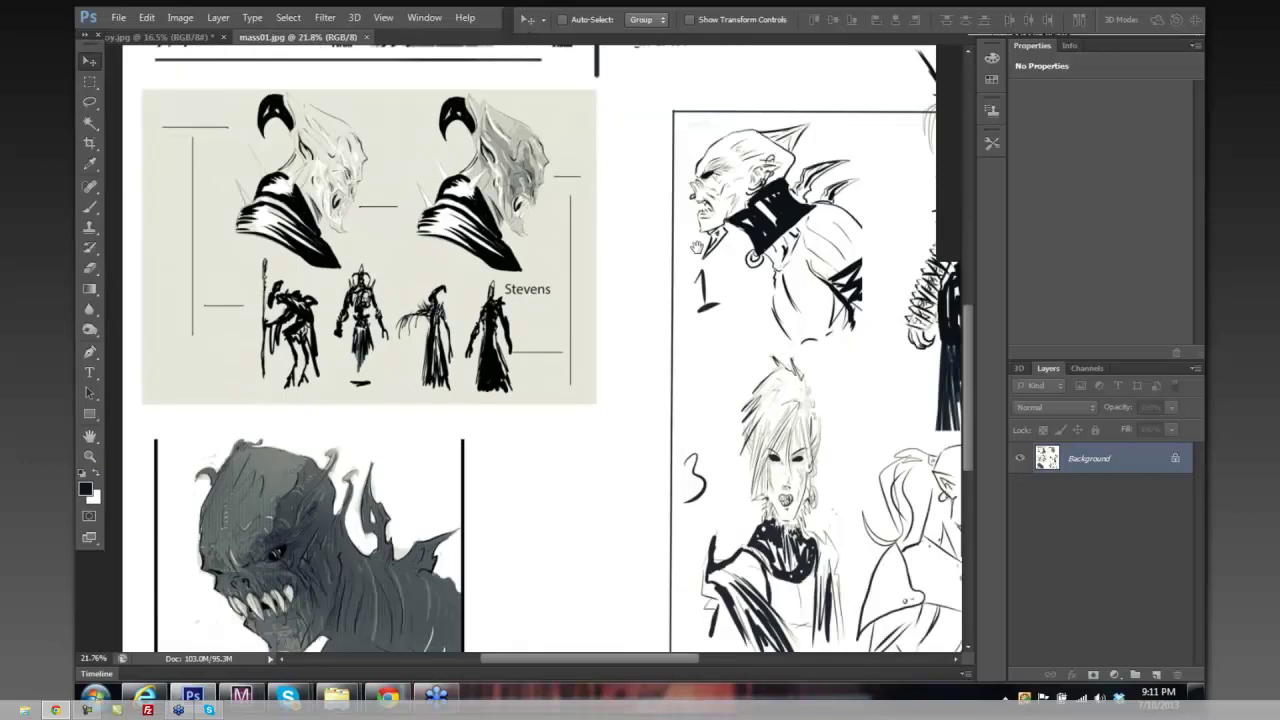
pyautogui.click(636, 268)
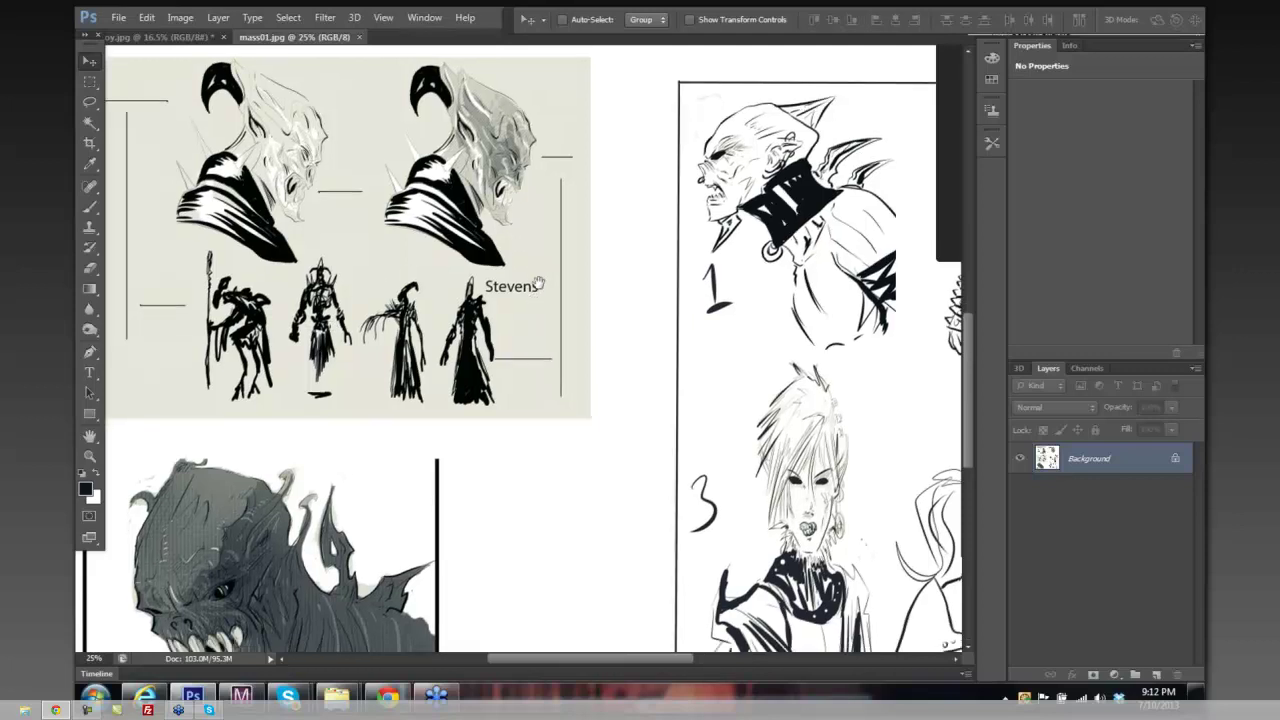
pyautogui.moveTo(540, 300); pyautogui.dragTo(590, 220)
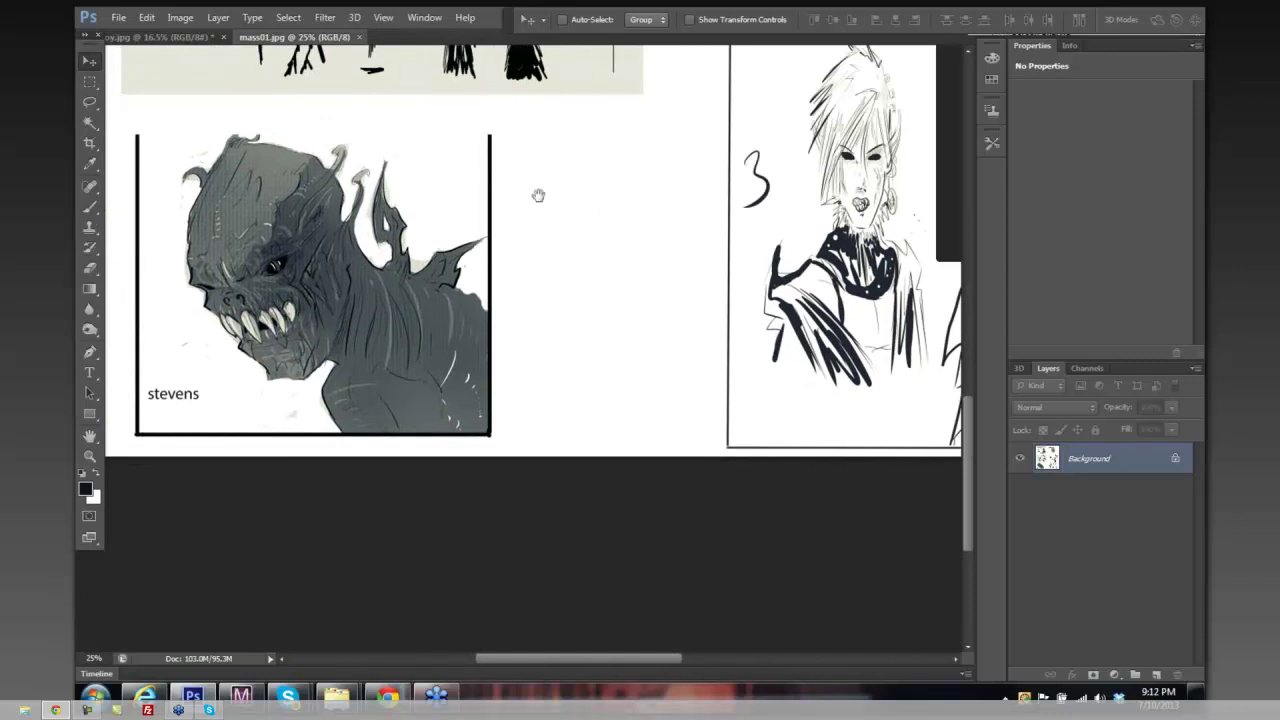
pyautogui.moveTo(537, 194)
pyautogui.mouseDown()
pyautogui.moveTo(567, 265)
pyautogui.moveTo(563, 340)
pyautogui.moveTo(590, 328)
pyautogui.moveTo(570, 342)
pyautogui.moveTo(489, 541)
pyautogui.moveTo(383, 581)
pyautogui.mouseUp()
pyautogui.scroll(-2, 569, 341)
pyautogui.moveTo(704, 283); pyautogui.dragTo(544, 277)
pyautogui.scroll(2, 572, 284)
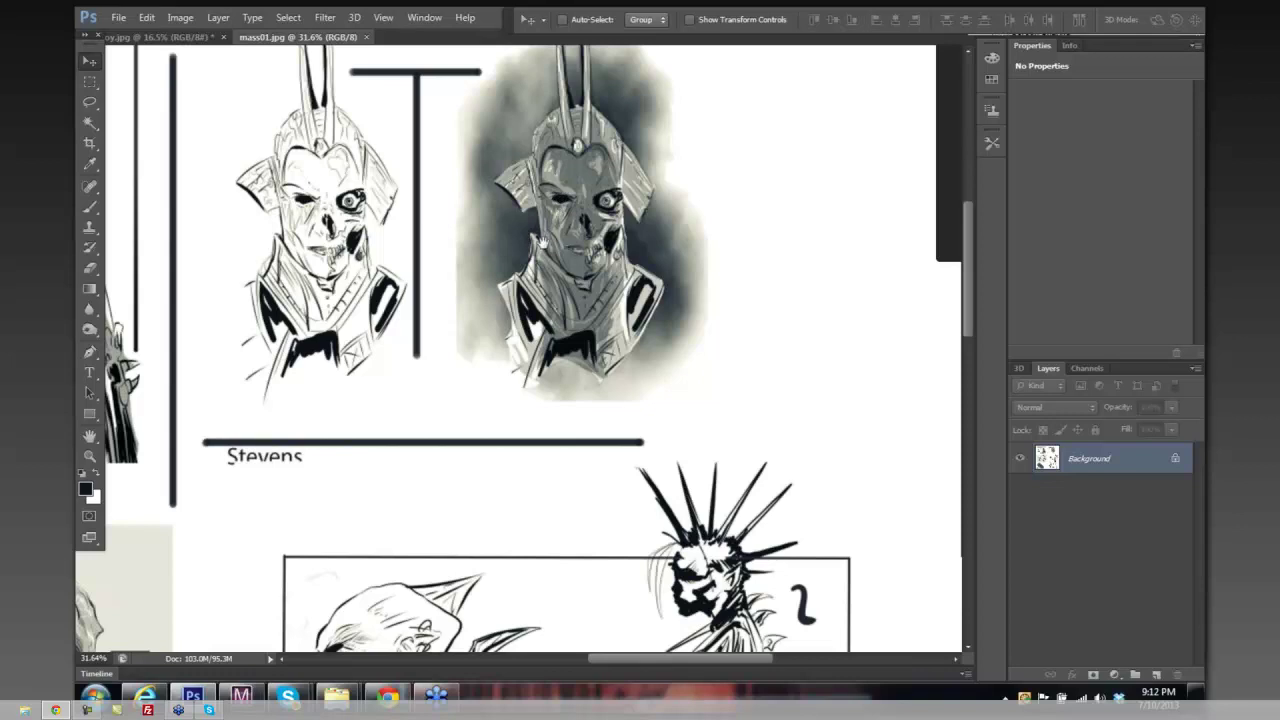
pyautogui.moveTo(541, 241); pyautogui.dragTo(609, 237)
pyautogui.scroll(-2, 609, 237)
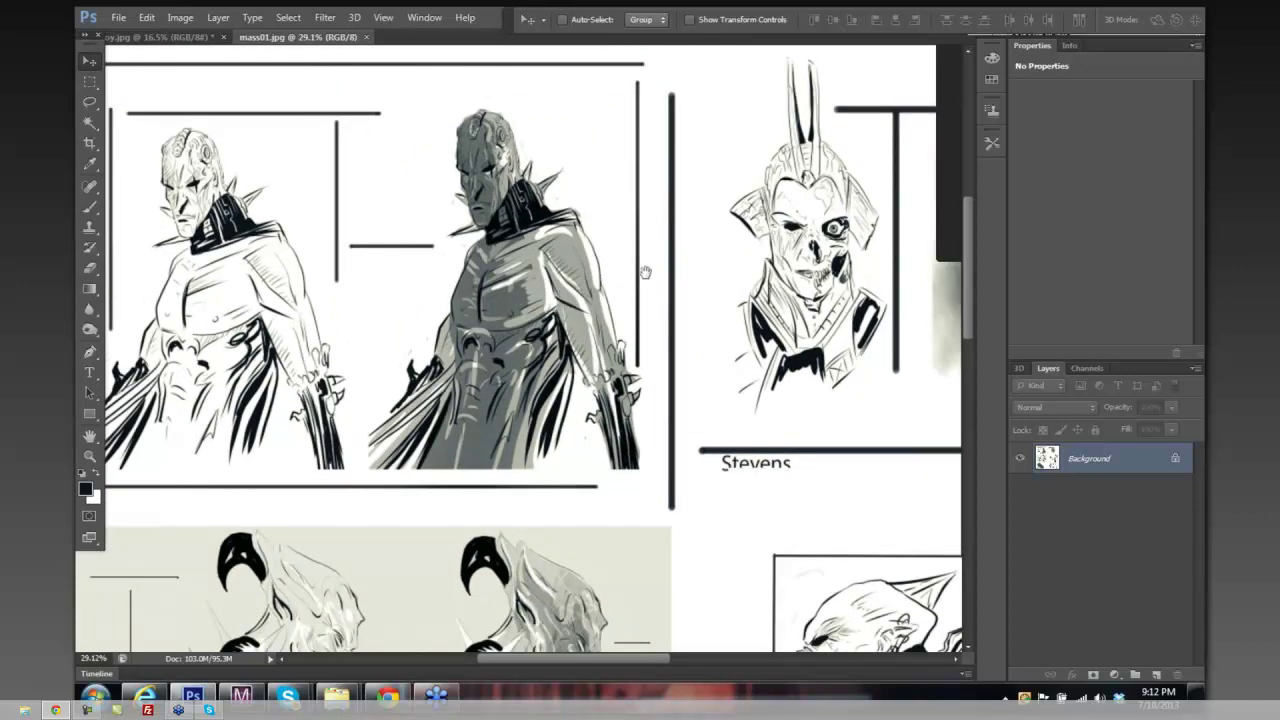
pyautogui.scroll(-3, 423, 114)
pyautogui.scroll(3, 571, 177)
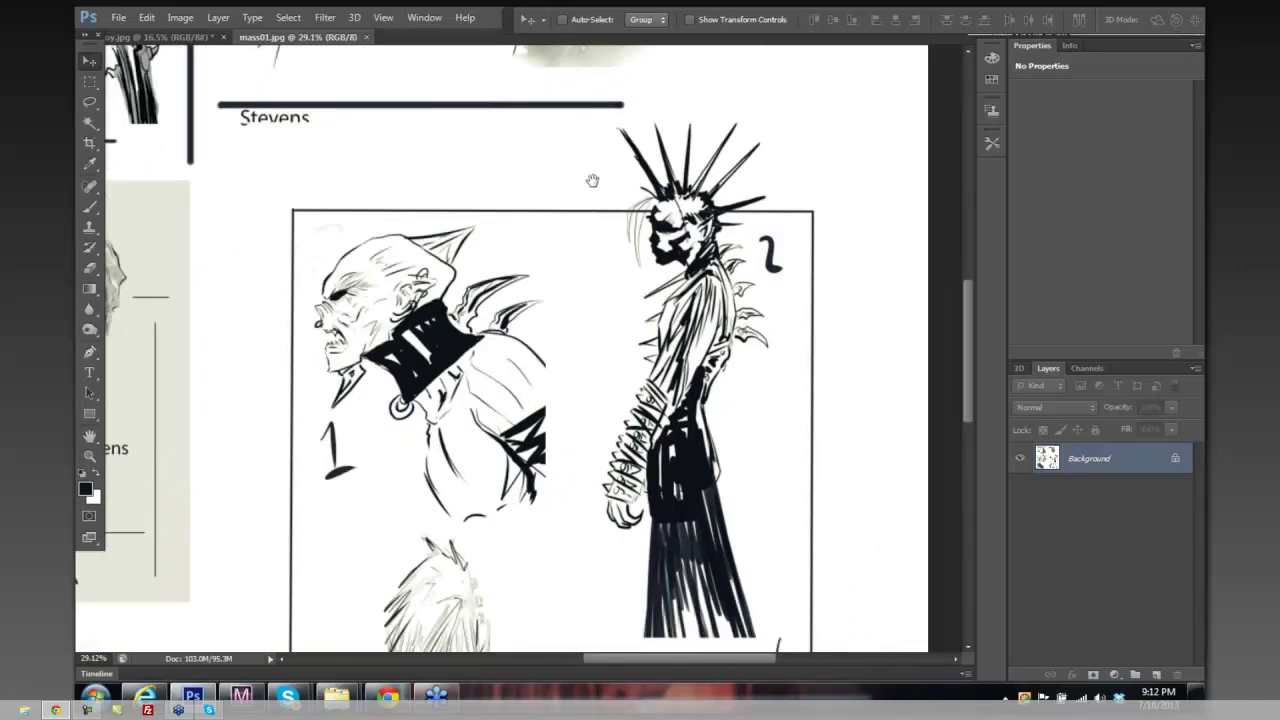
pyautogui.scroll(-5, 575, 190)
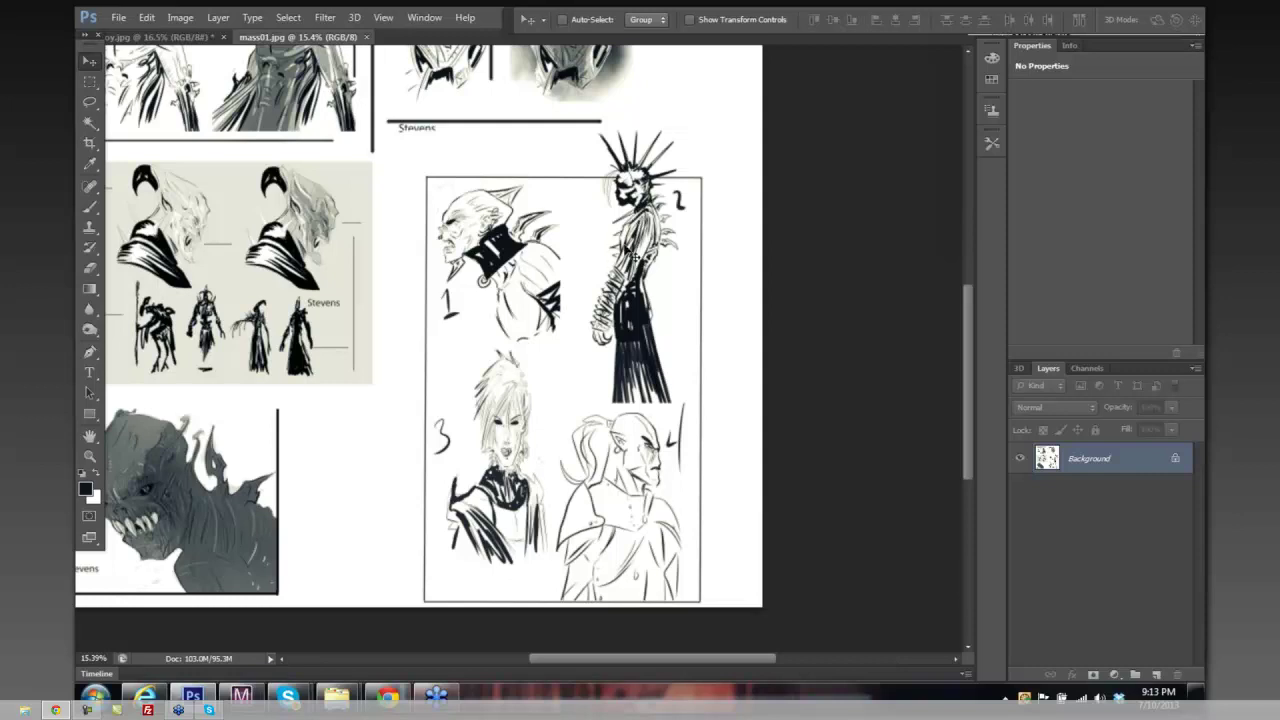
pyautogui.moveTo(610, 253); pyautogui.dragTo(643, 309)
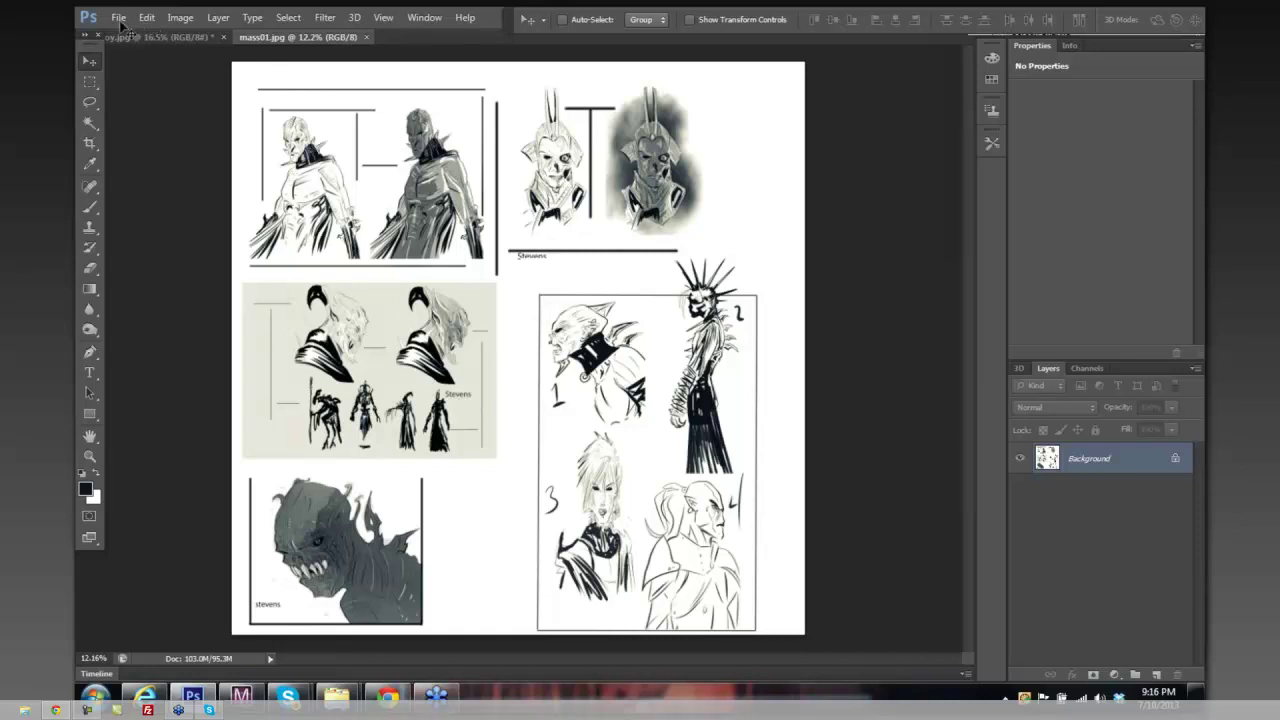
# Try nudging the locked background image and dismiss the locked-layer error
pyautogui.press('Left')
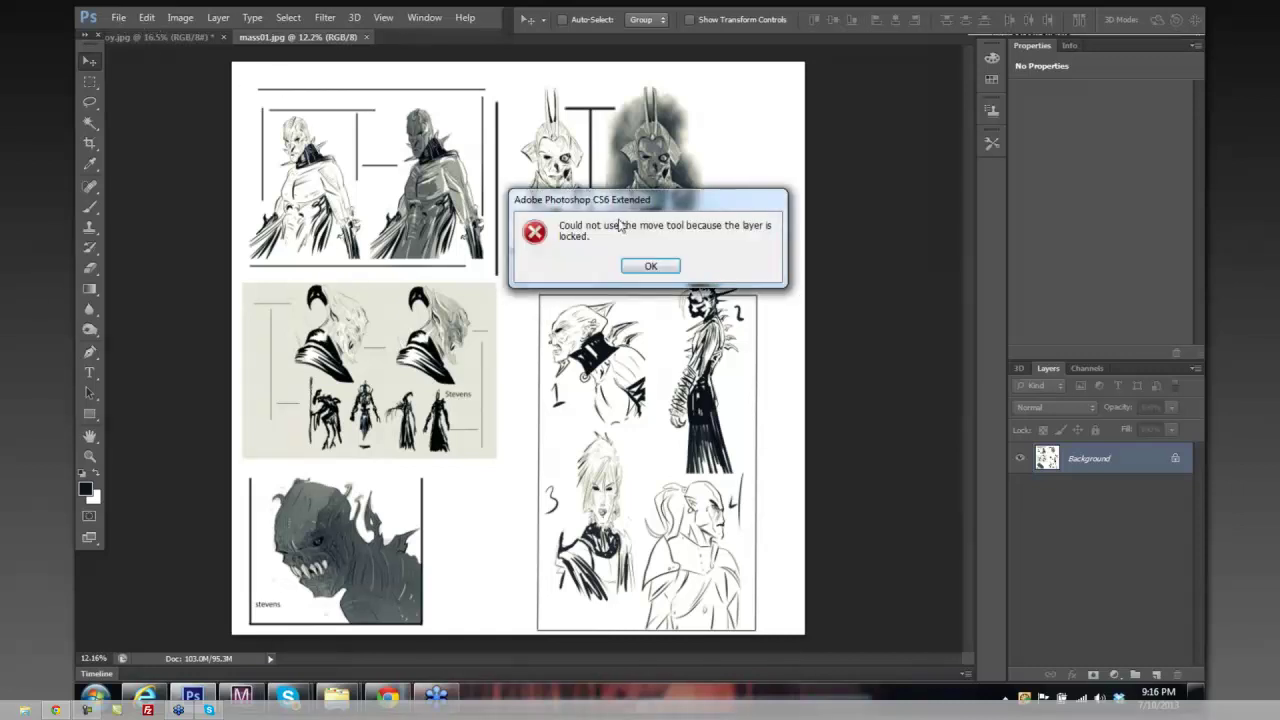
pyautogui.click(650, 266)
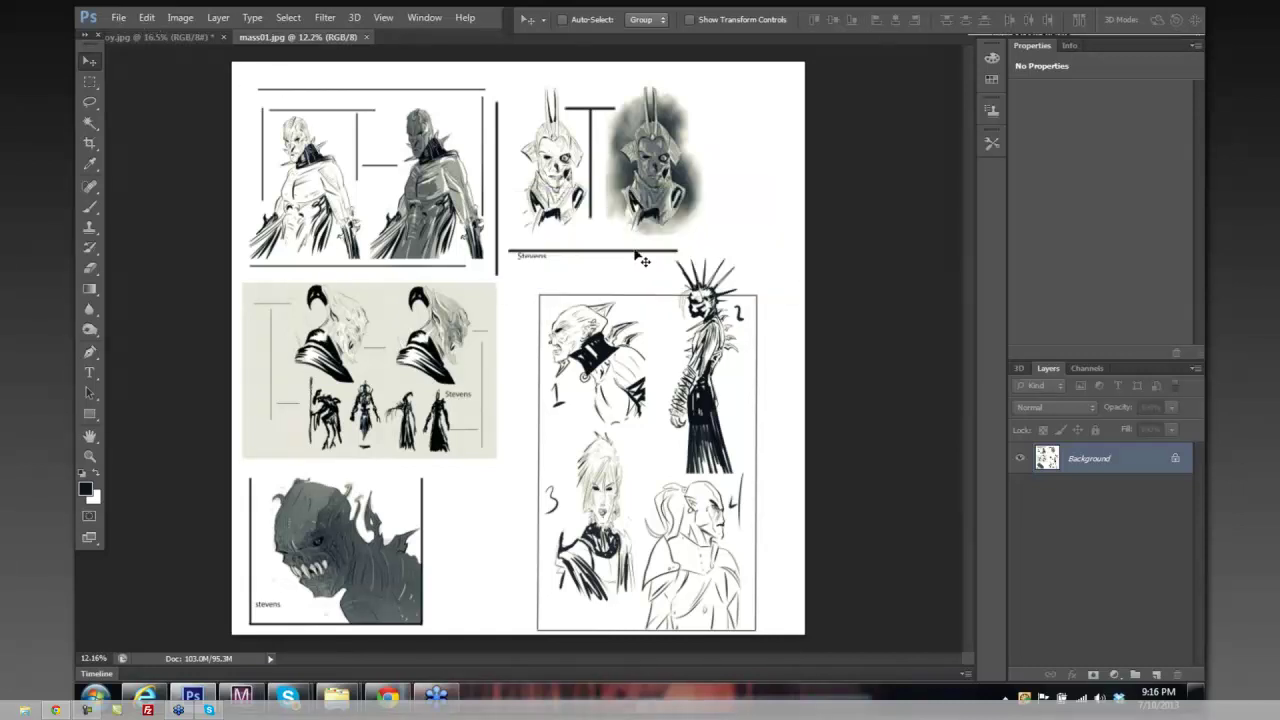
pyautogui.click(128, 19)
pyautogui.press('Escape')
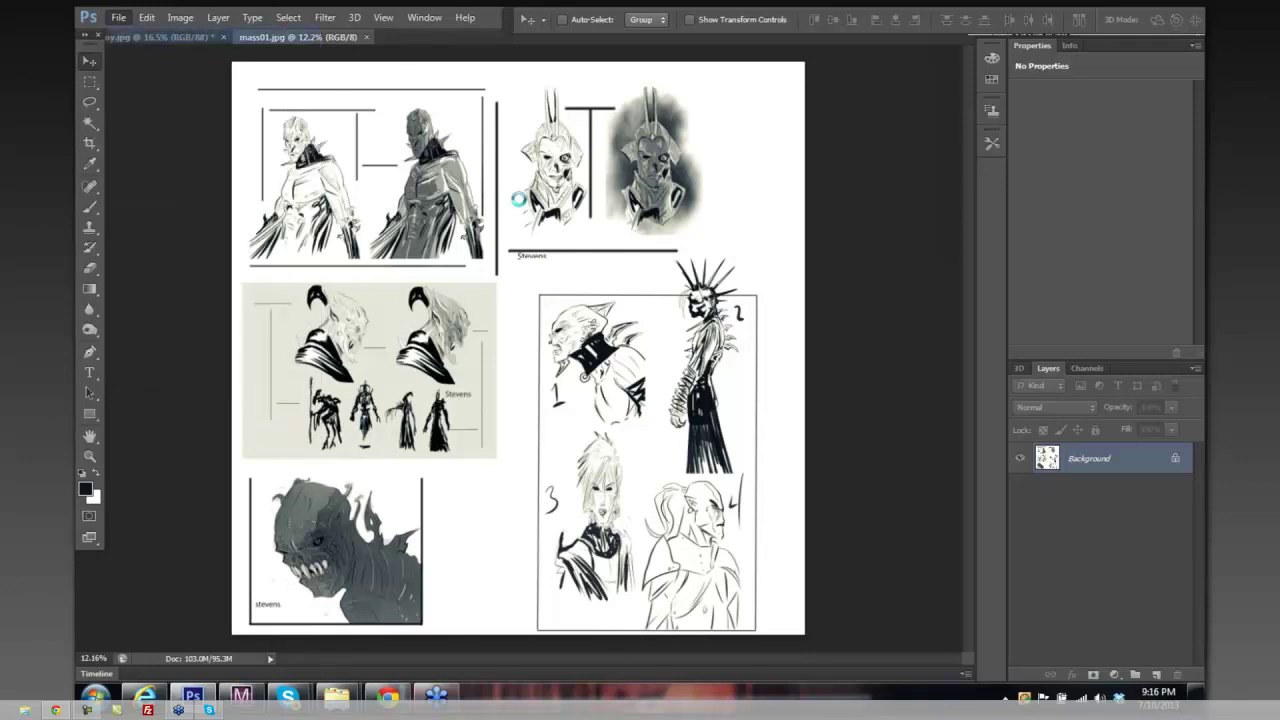
# Create a new 30 x 30 inch blank document at 300 pixels per inch
pyautogui.hotkey('ctrl', 'n')
pyautogui.doubleClick(566, 292)
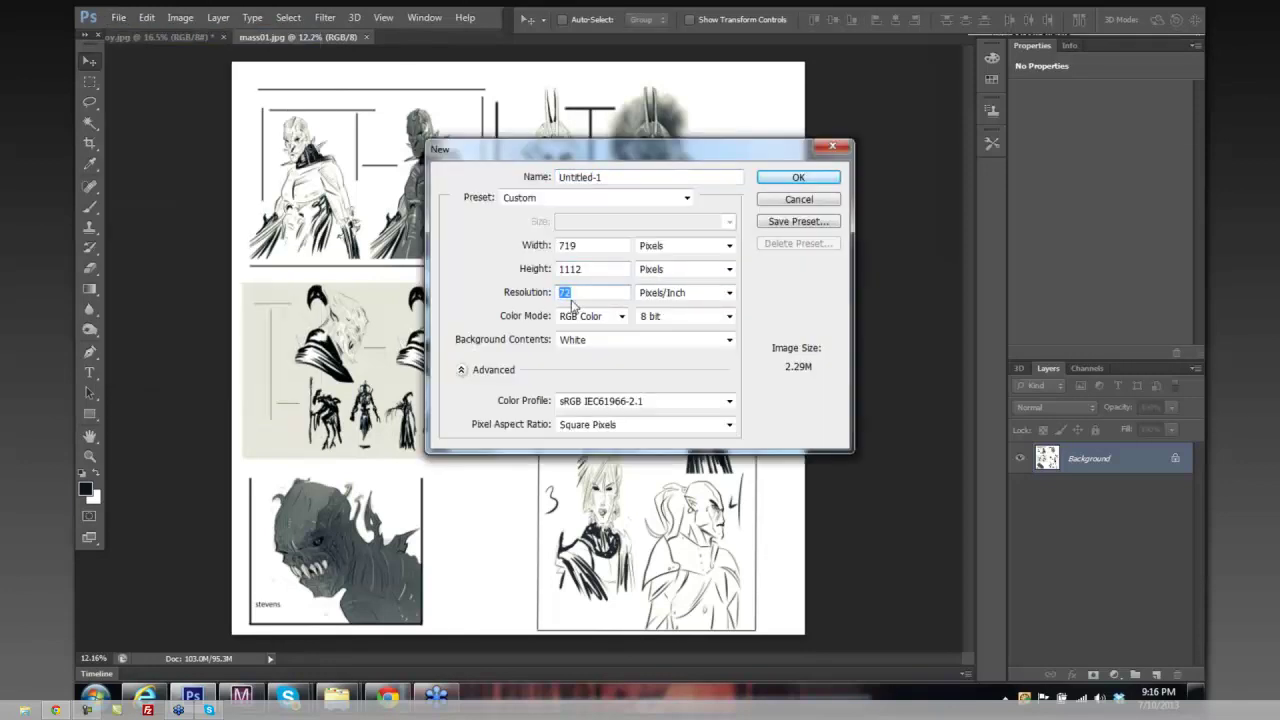
pyautogui.write('300')
pyautogui.click(732, 273)
pyautogui.click(684, 293)
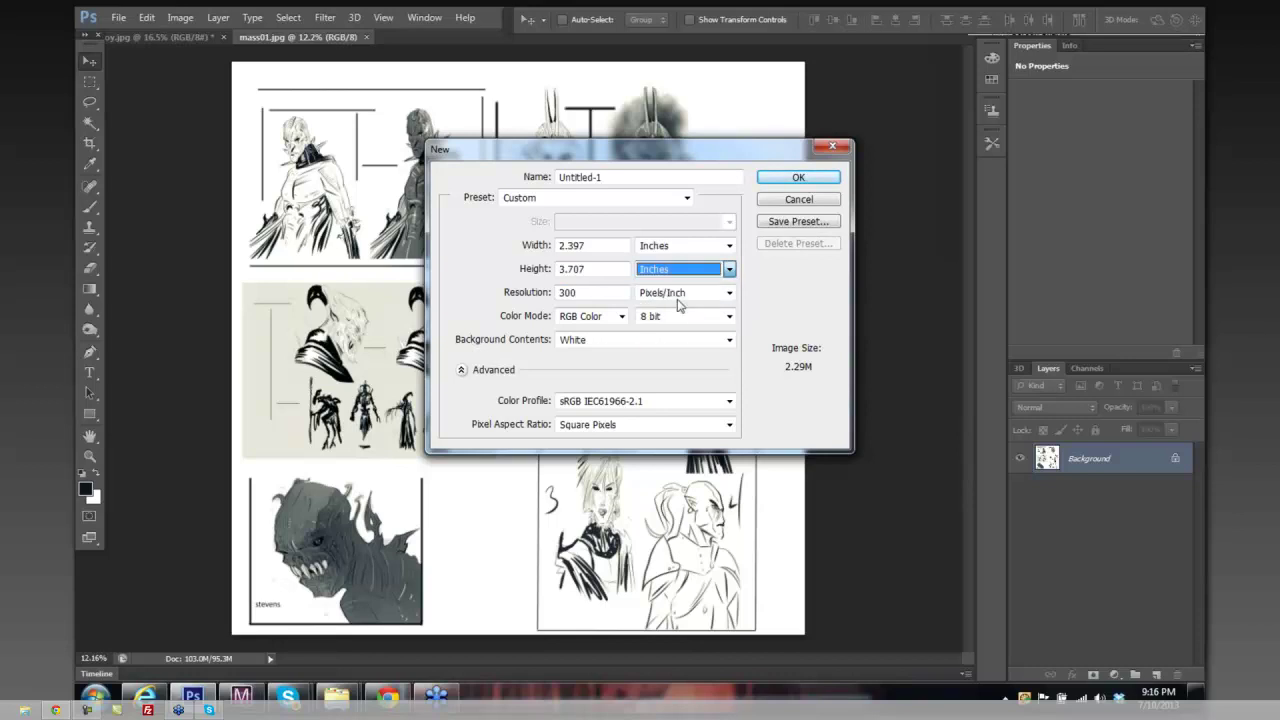
pyautogui.doubleClick(596, 270)
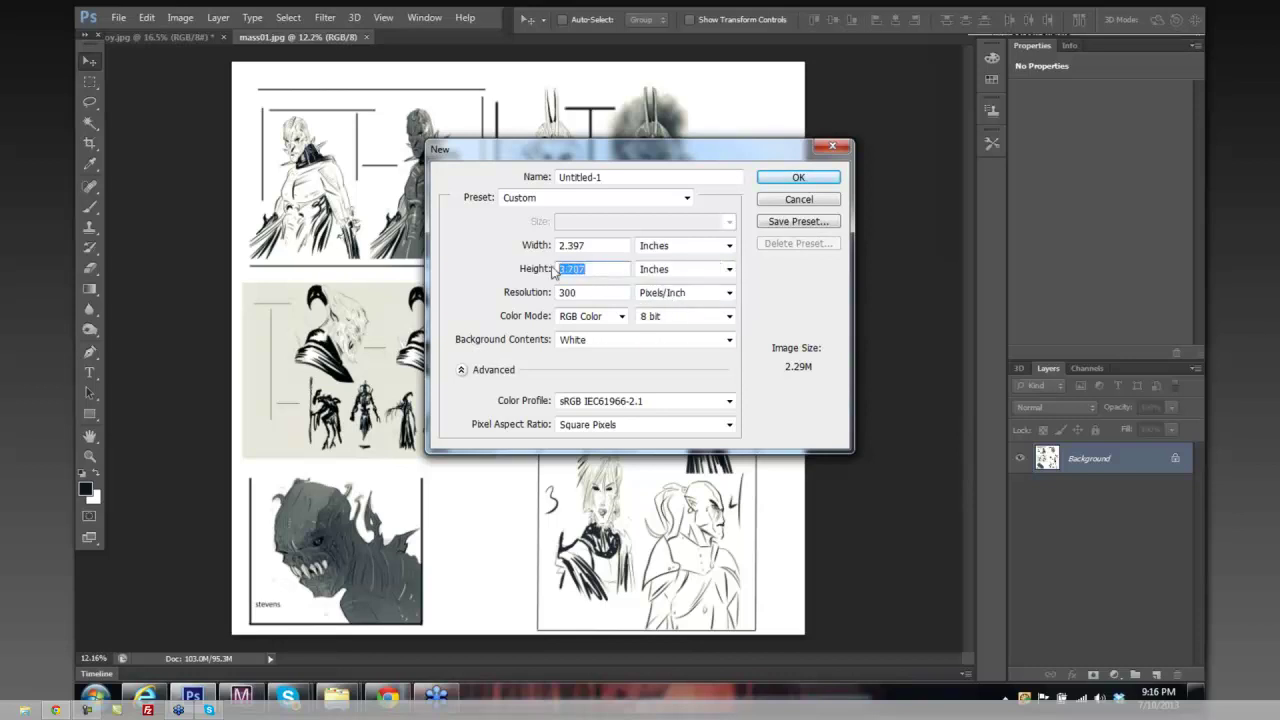
pyautogui.write('300')
pyautogui.doubleClick(566, 247)
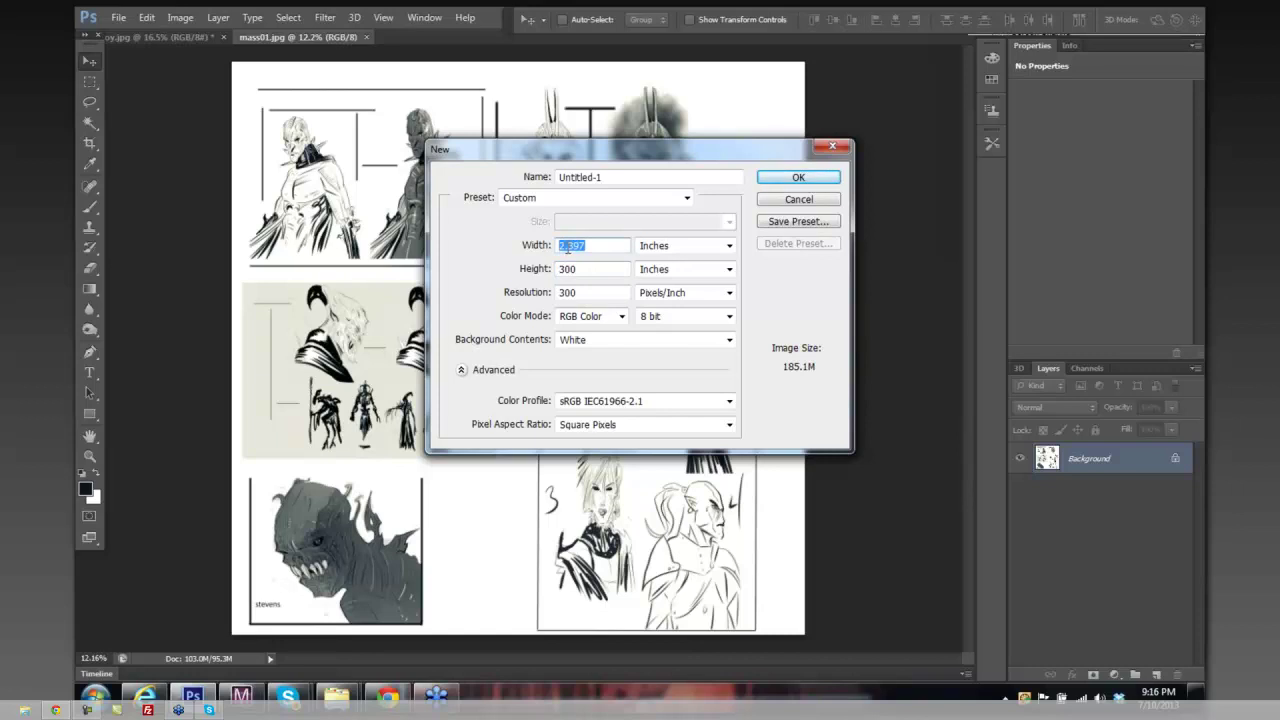
pyautogui.click(583, 270)
pyautogui.press('BackSpace')
pyautogui.moveTo(588, 246); pyautogui.dragTo(557, 248)
pyautogui.write('30')
pyautogui.click(788, 179)
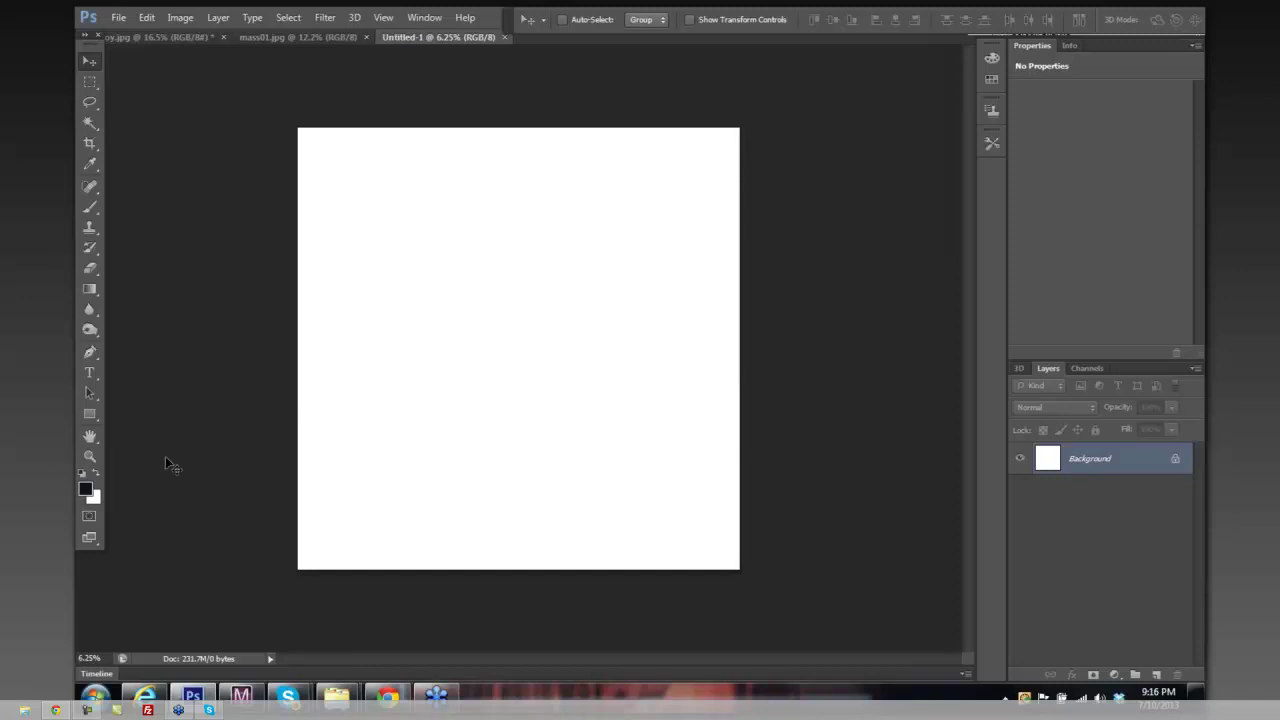
# Pick a blue foreground colour in the Color Picker and switch to the Brush tool's preset options
pyautogui.click(88, 489)
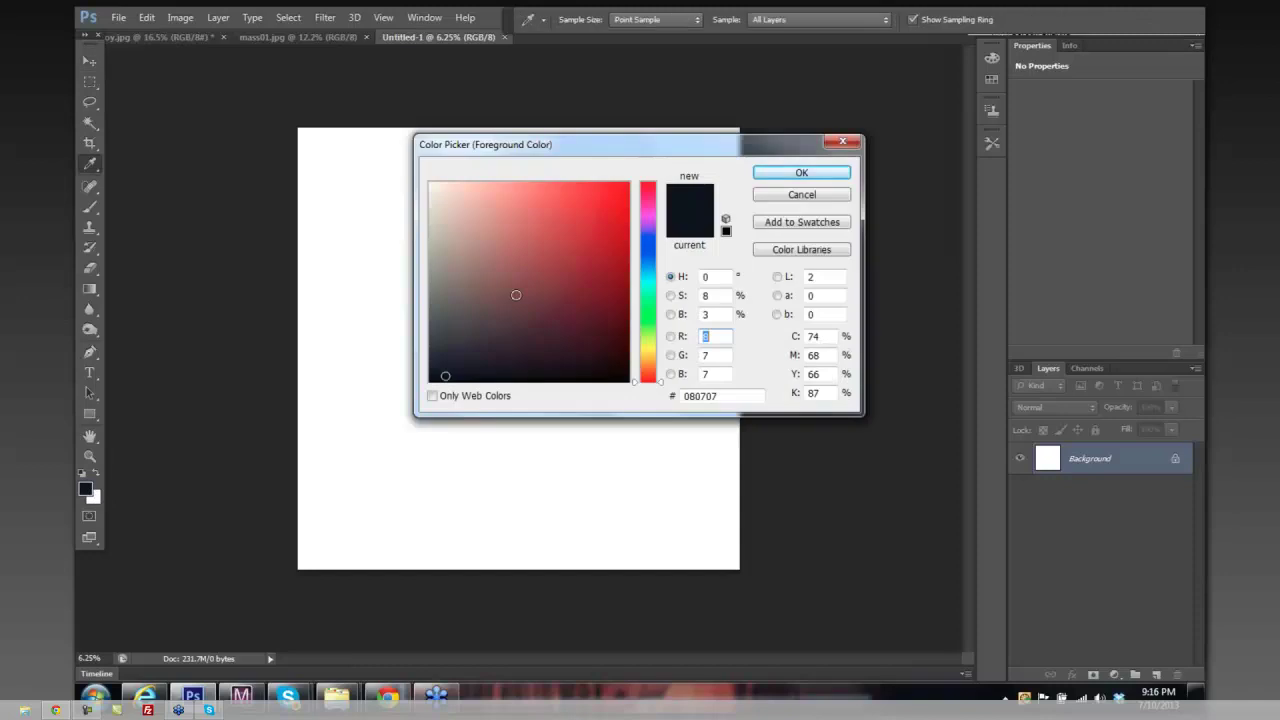
pyautogui.click(636, 248)
pyautogui.click(620, 198)
pyautogui.click(776, 176)
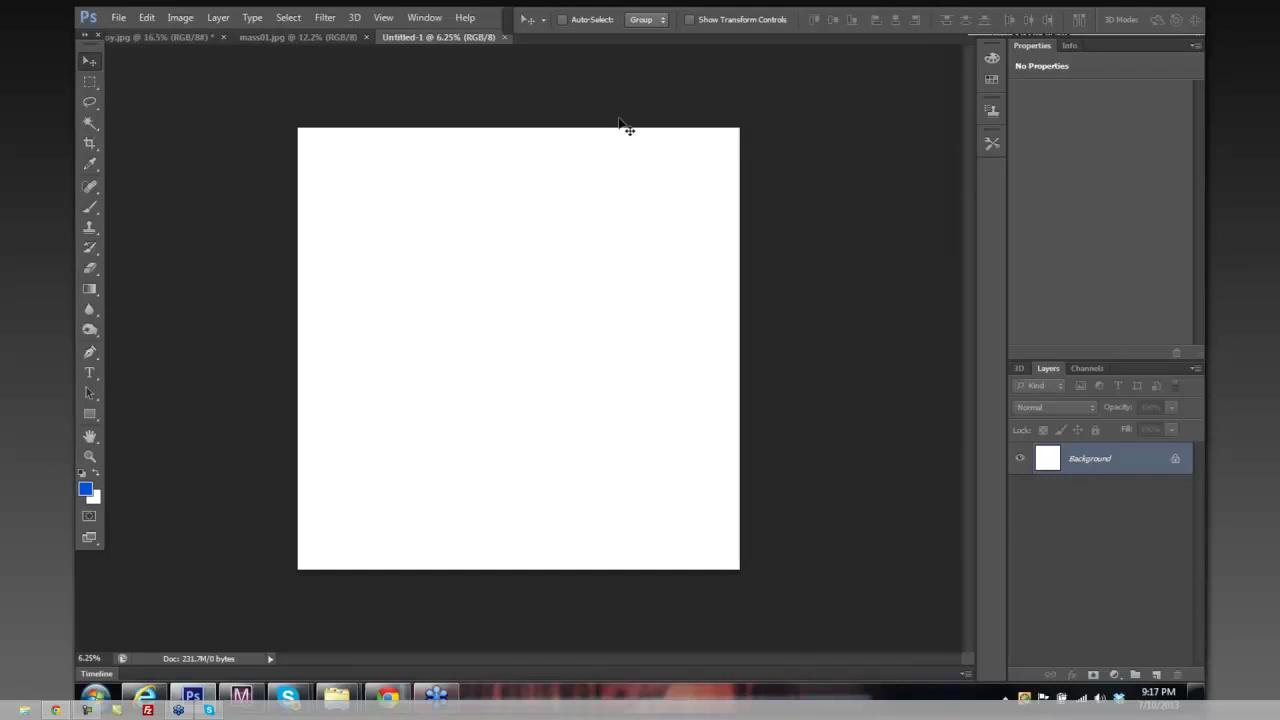
pyautogui.press('b')
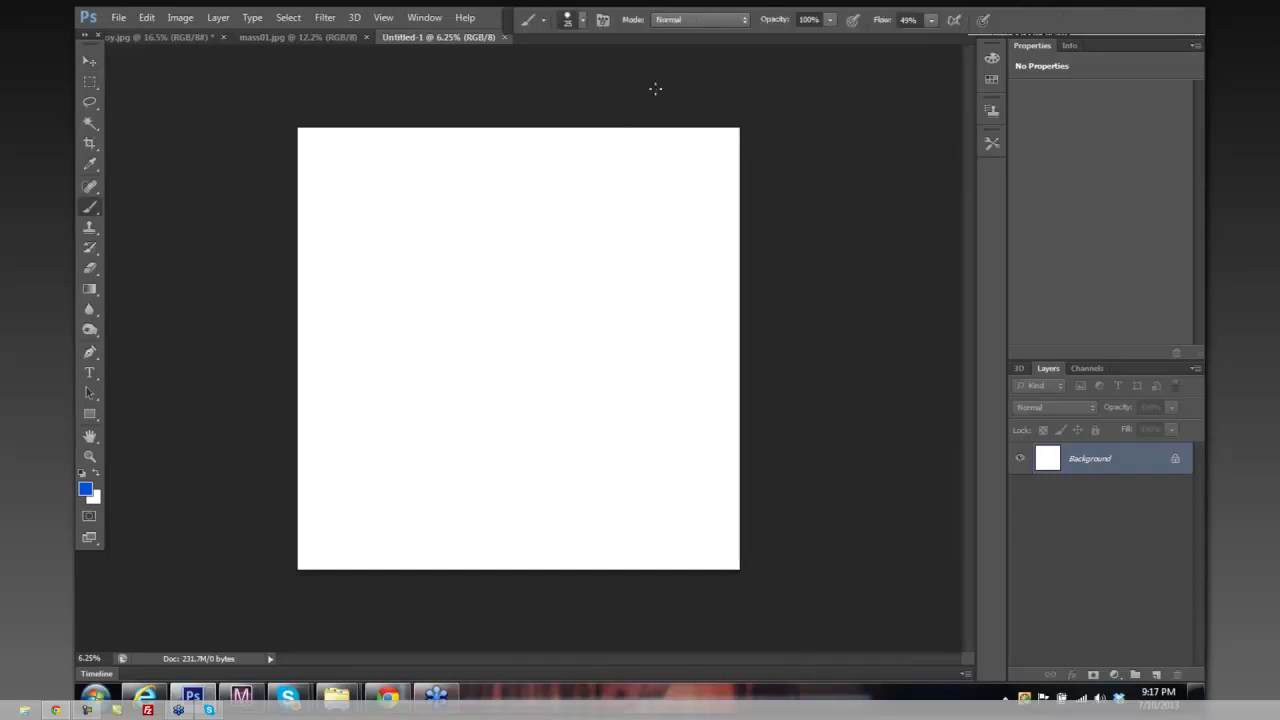
pyautogui.click(582, 20)
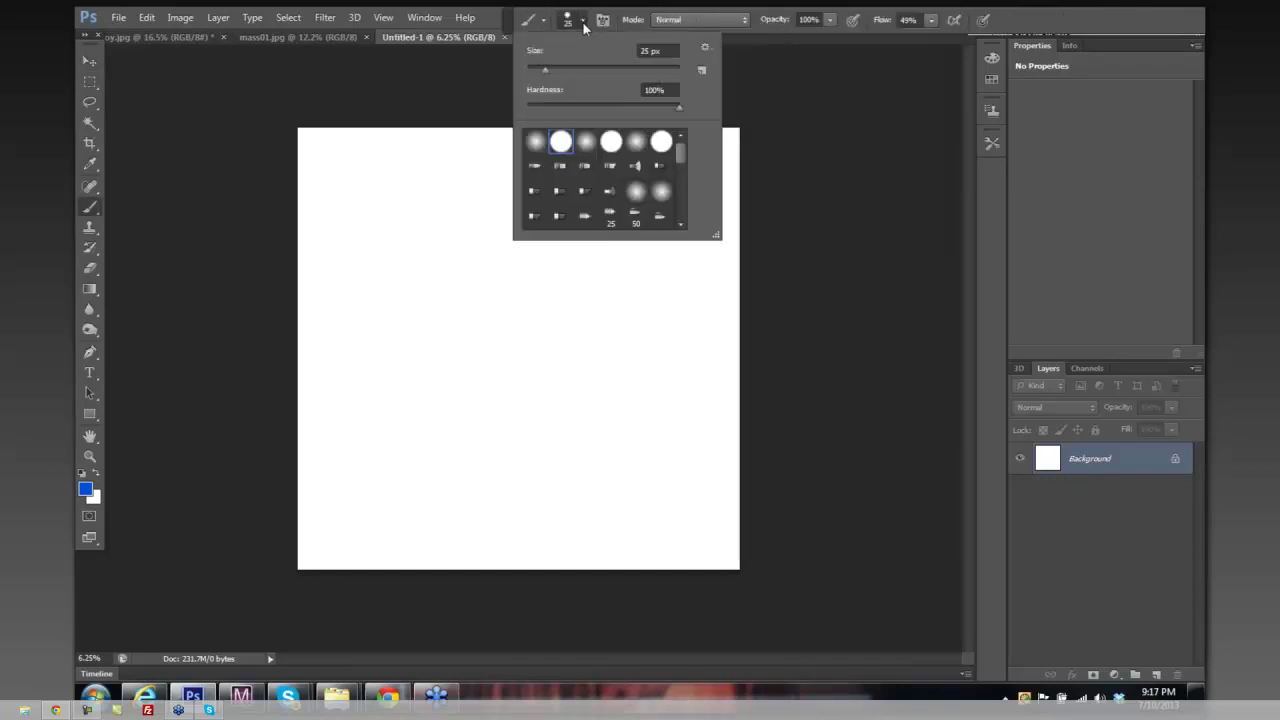
# Enlarge the brush to 125 px and paint a blue curved arc with a flat base line
pyautogui.click(786, 206)
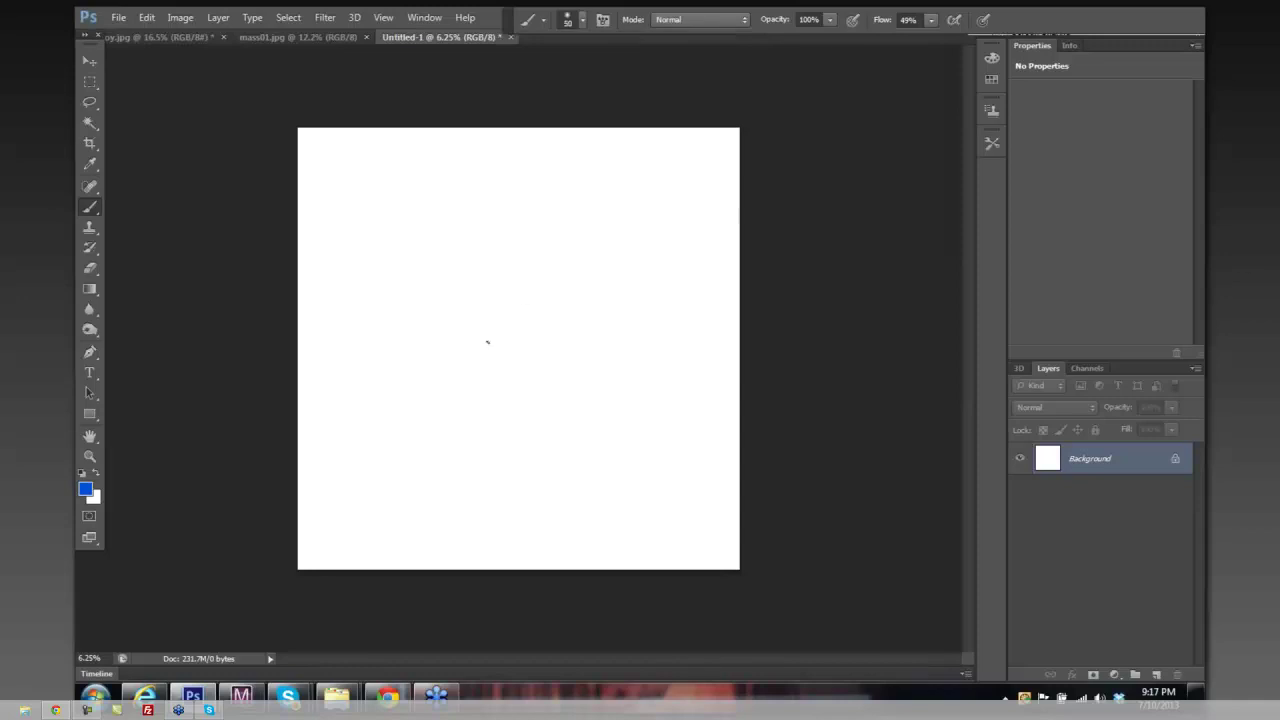
pyautogui.press(']')
pyautogui.press(']')
pyautogui.press(']')
pyautogui.moveTo(360, 418); pyautogui.dragTo(366, 436)
pyautogui.moveTo(423, 341)
pyautogui.mouseDown()
pyautogui.moveTo(460, 328)
pyautogui.moveTo(501, 338)
pyautogui.moveTo(452, 327)
pyautogui.moveTo(536, 333)
pyautogui.moveTo(478, 325)
pyautogui.moveTo(512, 329)
pyautogui.moveTo(549, 360)
pyautogui.mouseUp()
pyautogui.moveTo(458, 330)
pyautogui.mouseDown()
pyautogui.moveTo(546, 357)
pyautogui.moveTo(570, 392)
pyautogui.mouseUp()
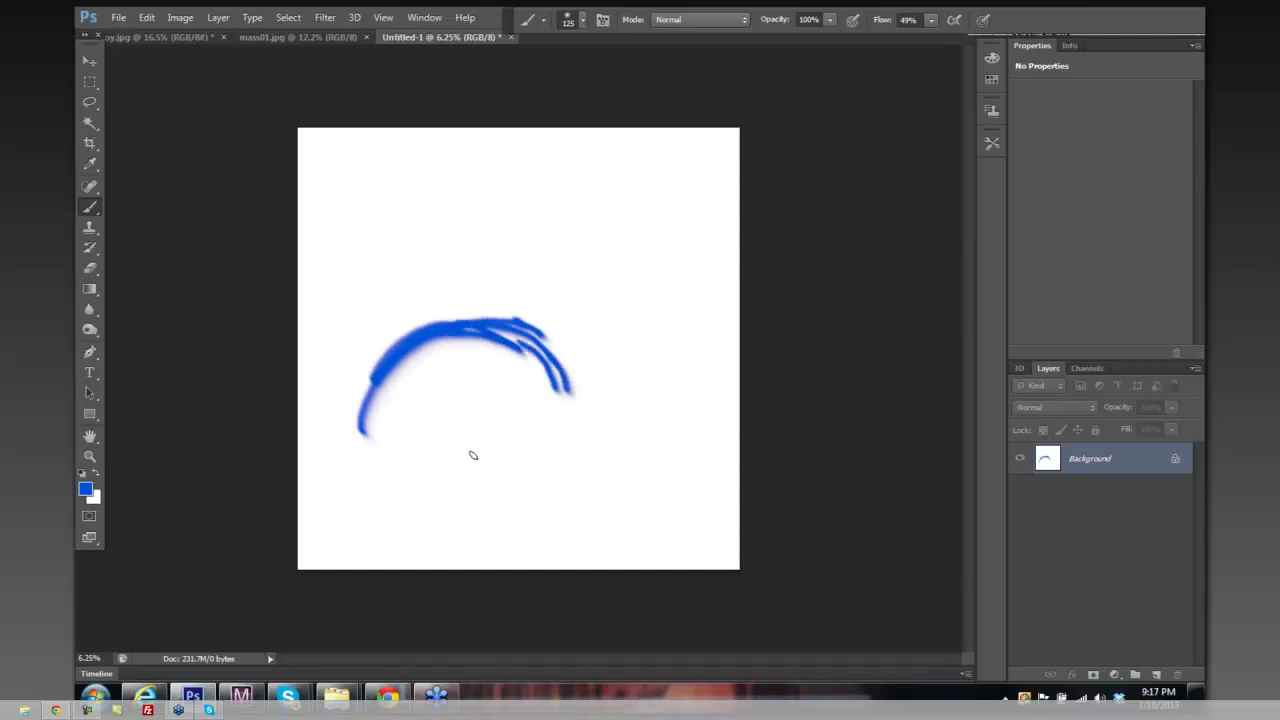
pyautogui.moveTo(350, 433)
pyautogui.mouseDown()
pyautogui.moveTo(523, 431)
pyautogui.moveTo(580, 412)
pyautogui.mouseUp()
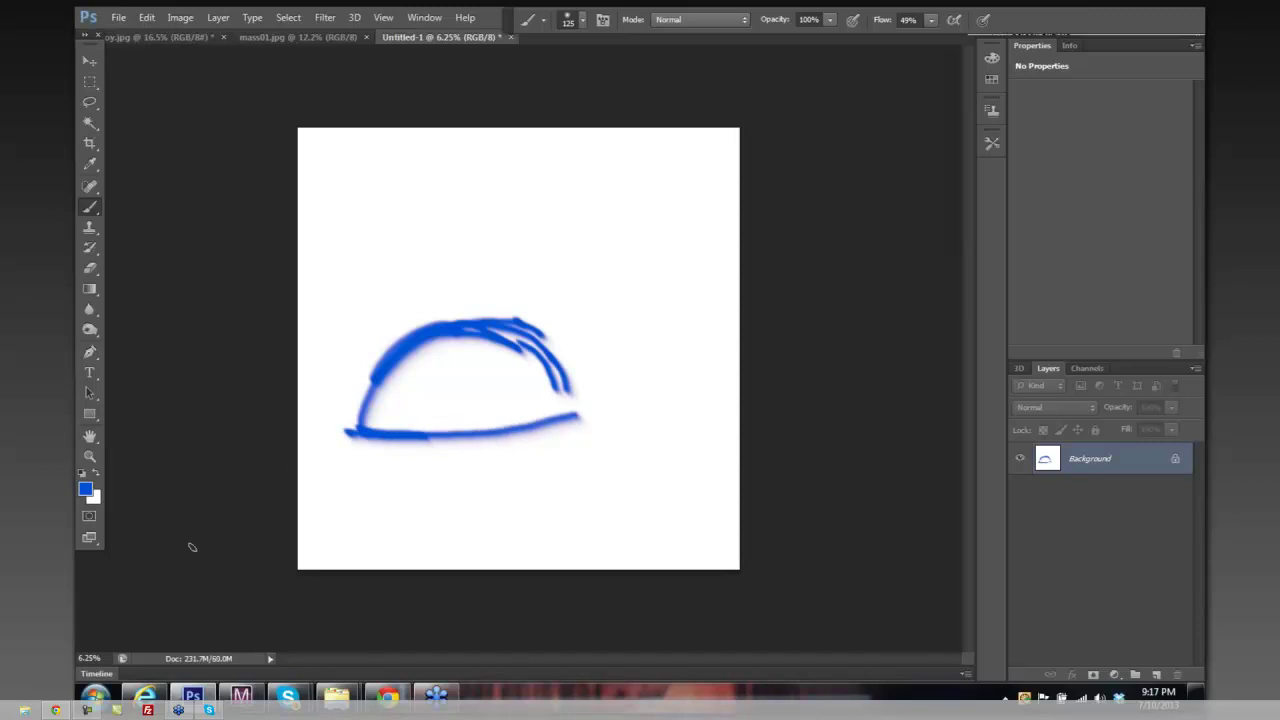
# Quit Manga Studio, discarding cowboy.jpg changes and cancelling the save of the New canvas
pyautogui.rightClick(240, 697)
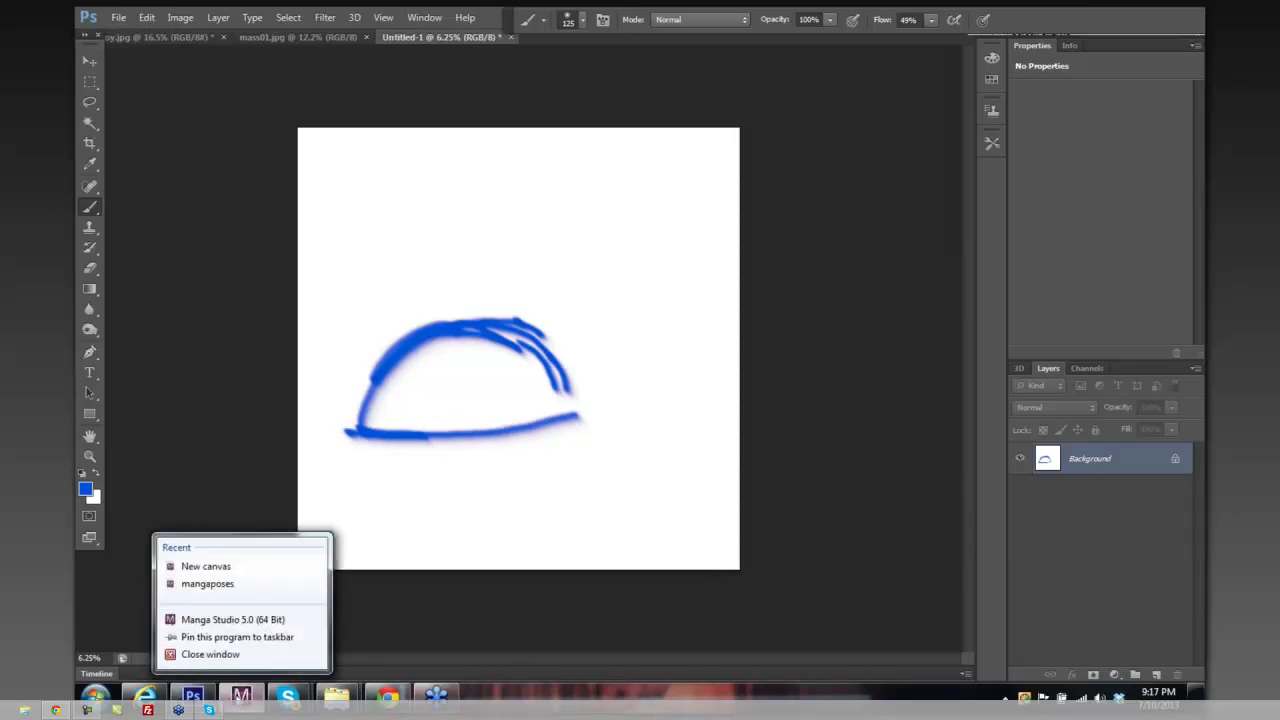
pyautogui.click(210, 654)
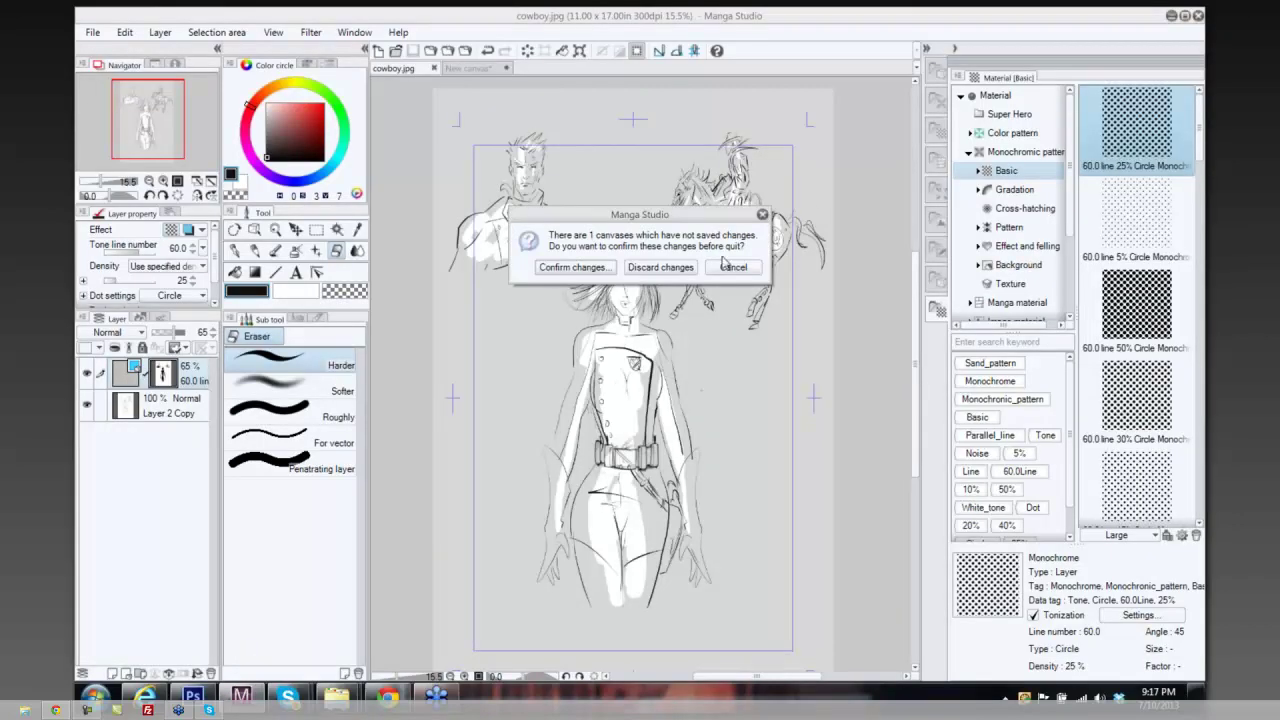
pyautogui.click(593, 275)
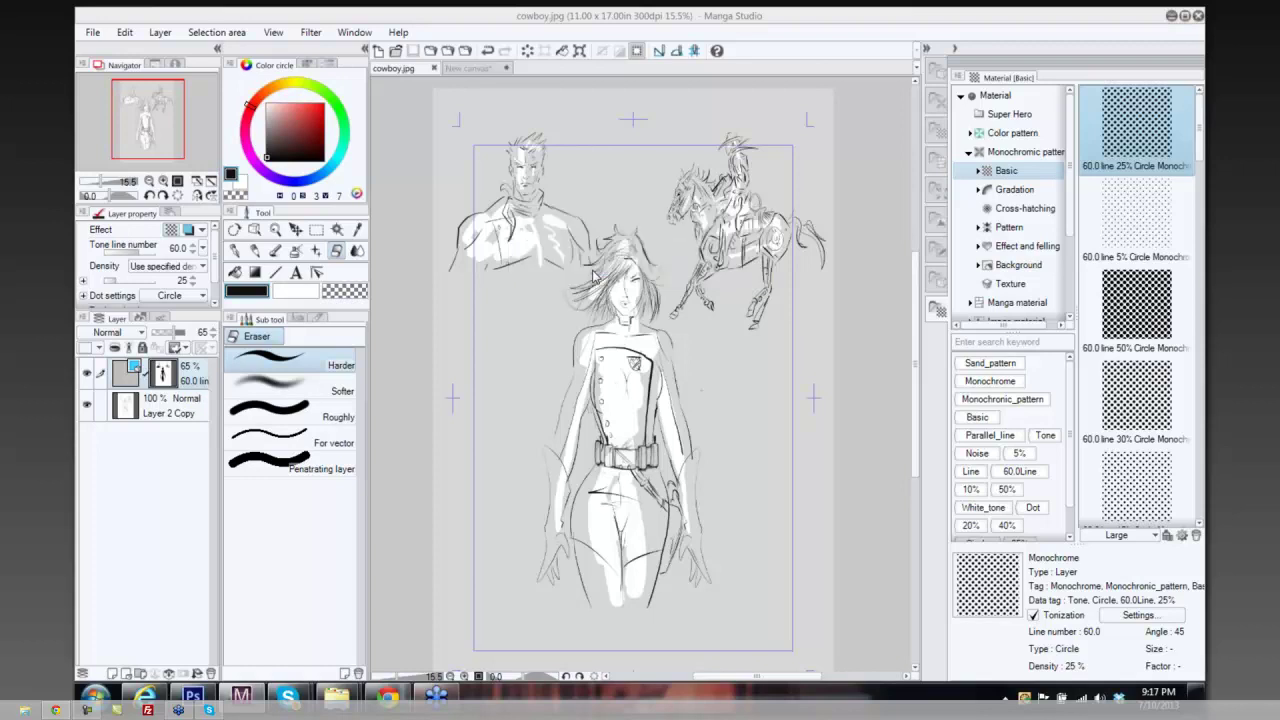
pyautogui.click(594, 272)
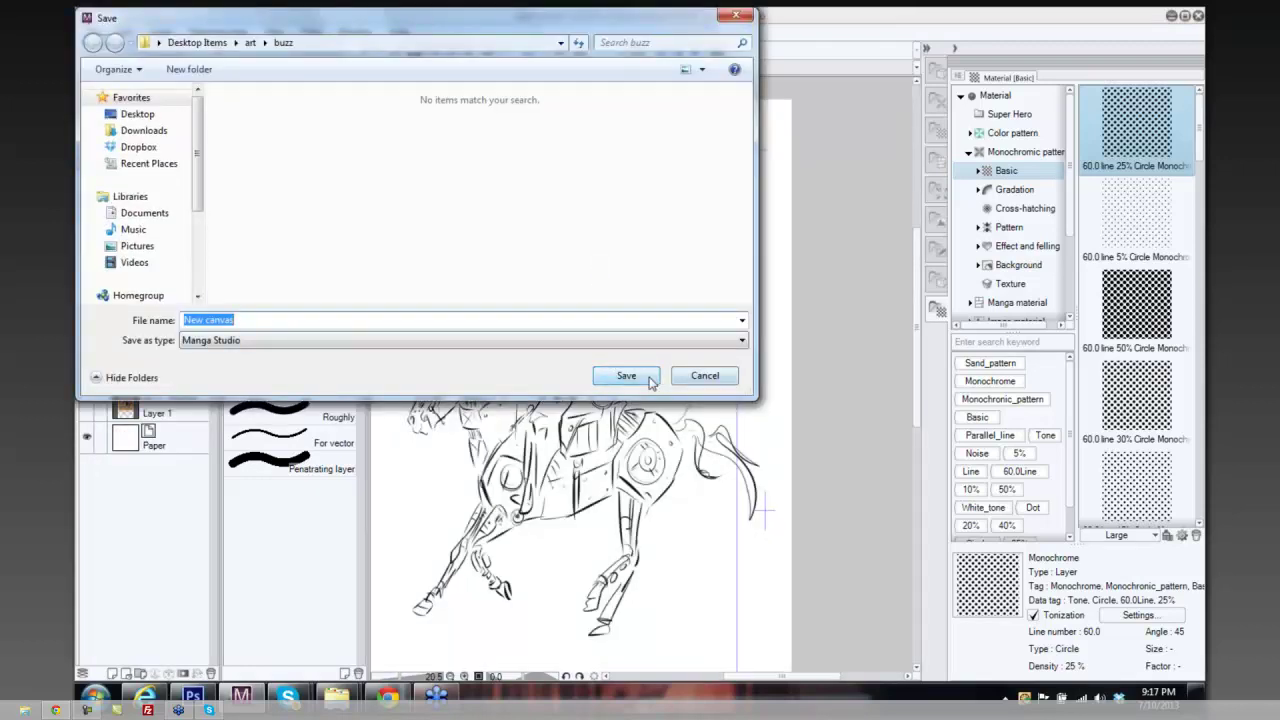
pyautogui.click(703, 376)
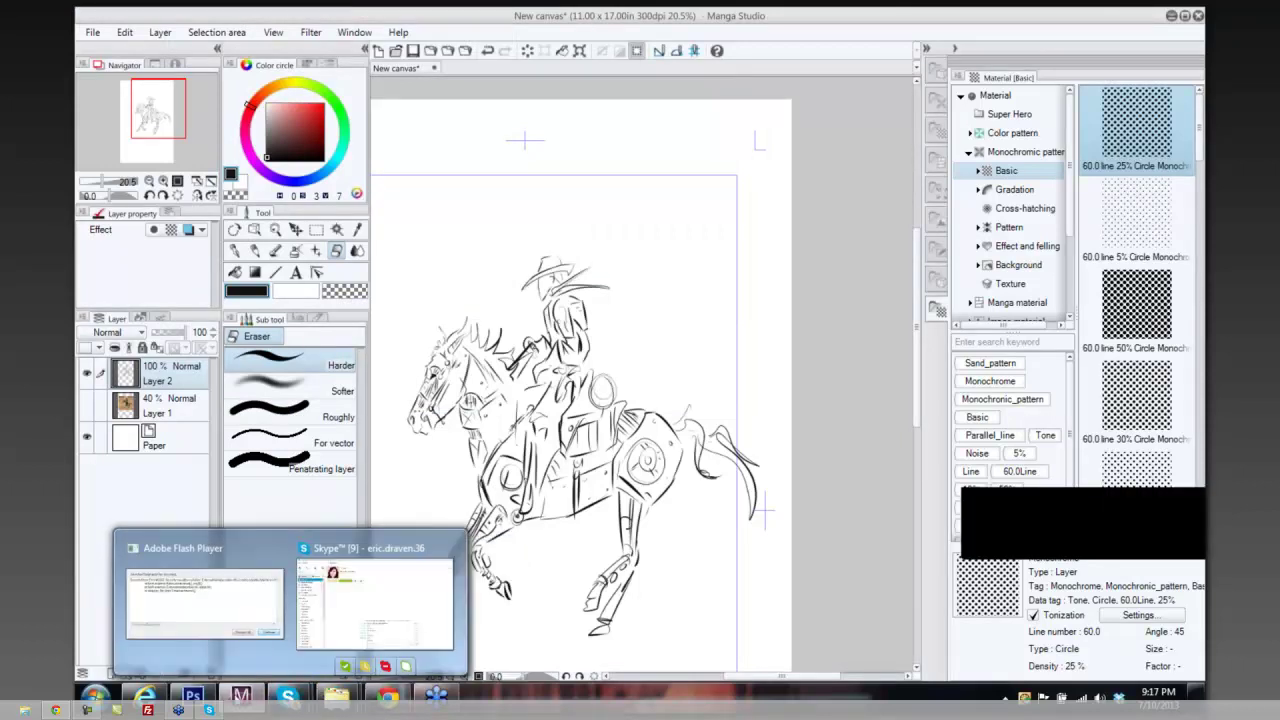
# Close all Explorer folder windows and the web browser, then return to the Photoshop dome sketch
pyautogui.moveTo(197, 695)
pyautogui.click(242, 605)
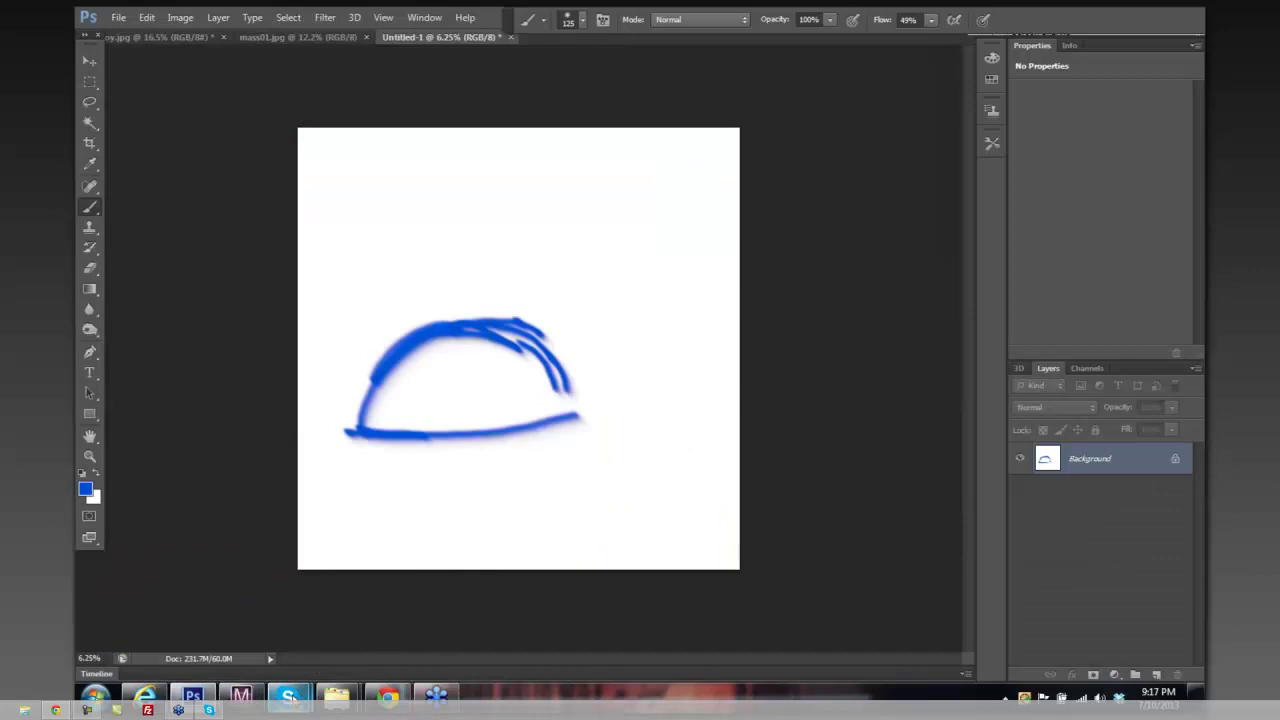
pyautogui.moveTo(287, 696)
pyautogui.rightClick(336, 697)
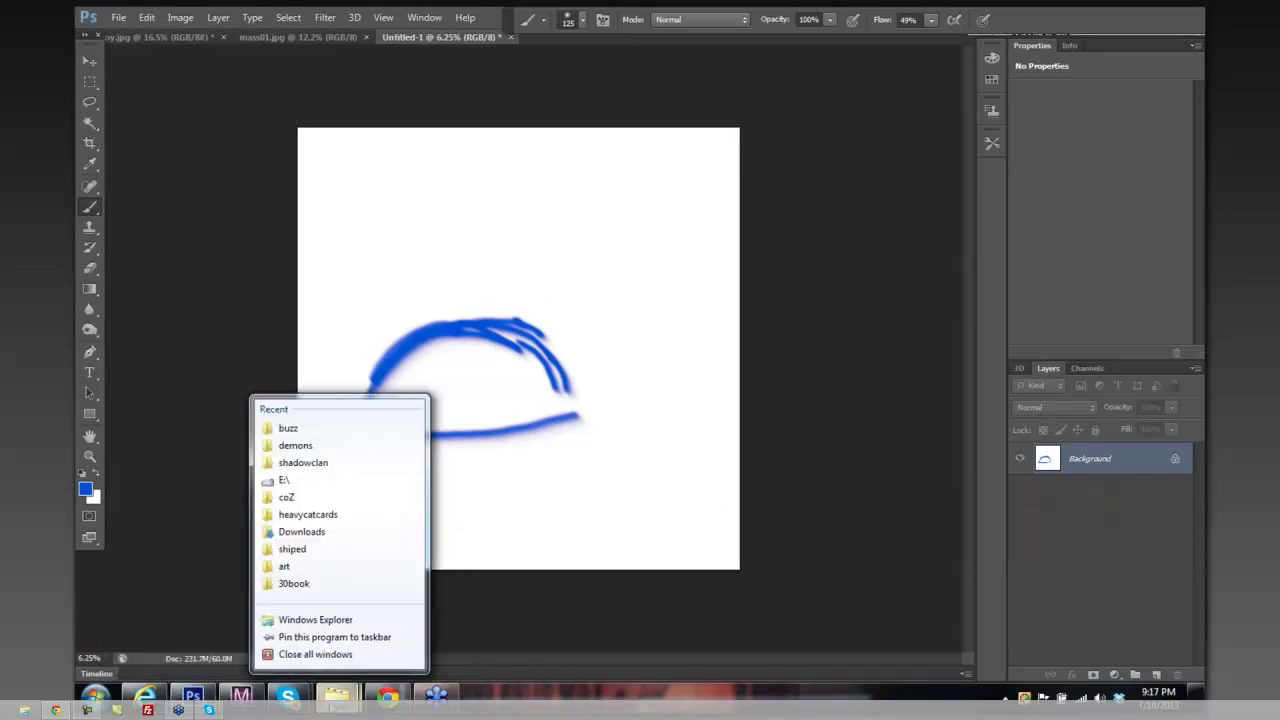
pyautogui.click(329, 660)
pyautogui.moveTo(330, 695)
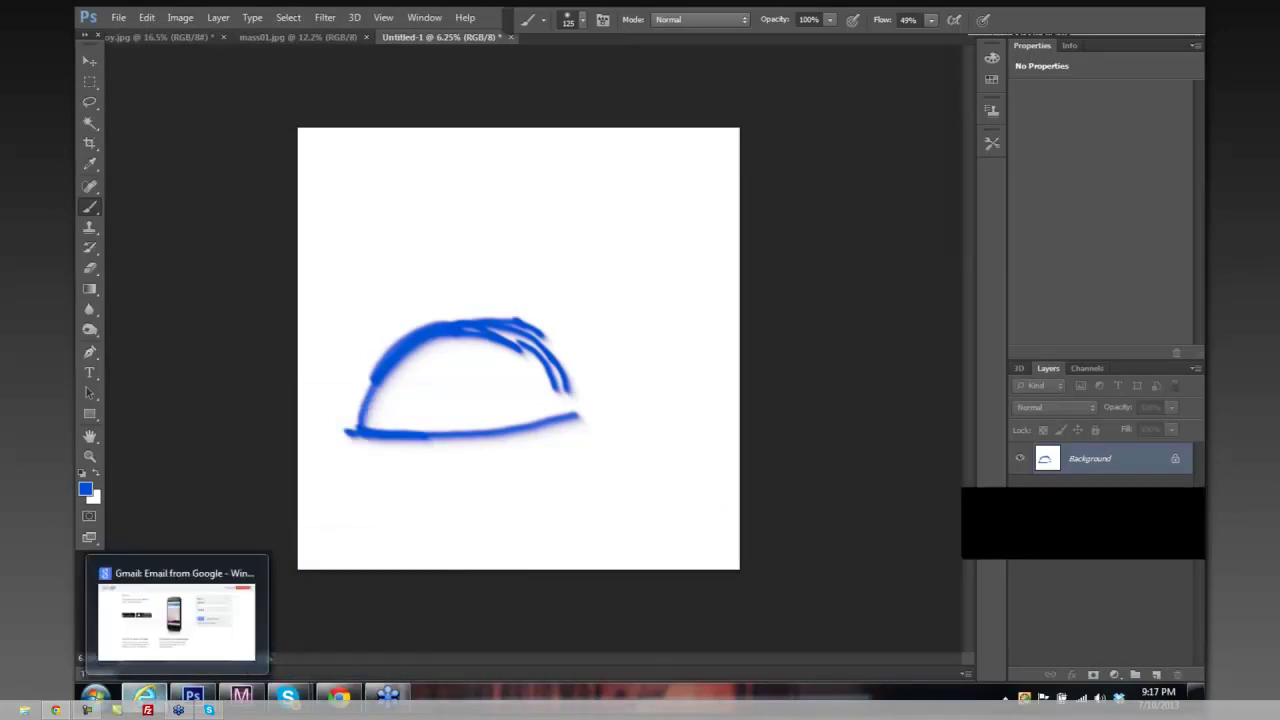
pyautogui.rightClick(143, 690)
pyautogui.click(137, 654)
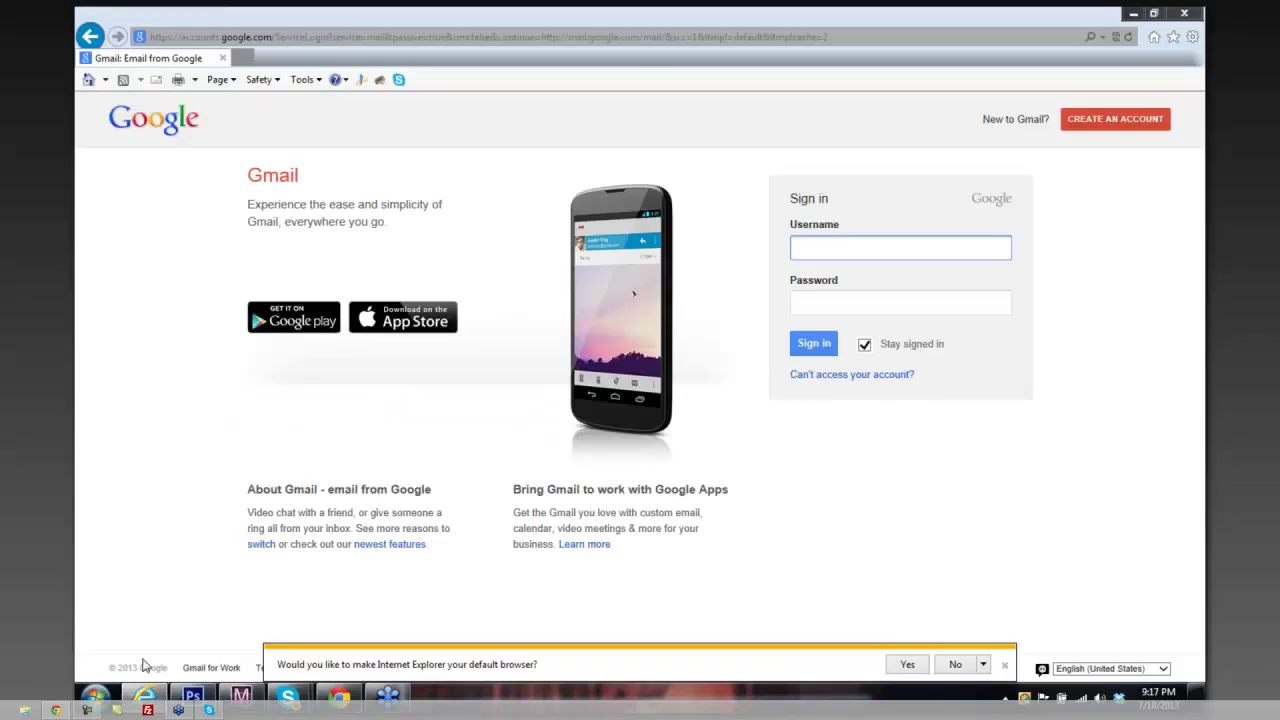
pyautogui.click(193, 695)
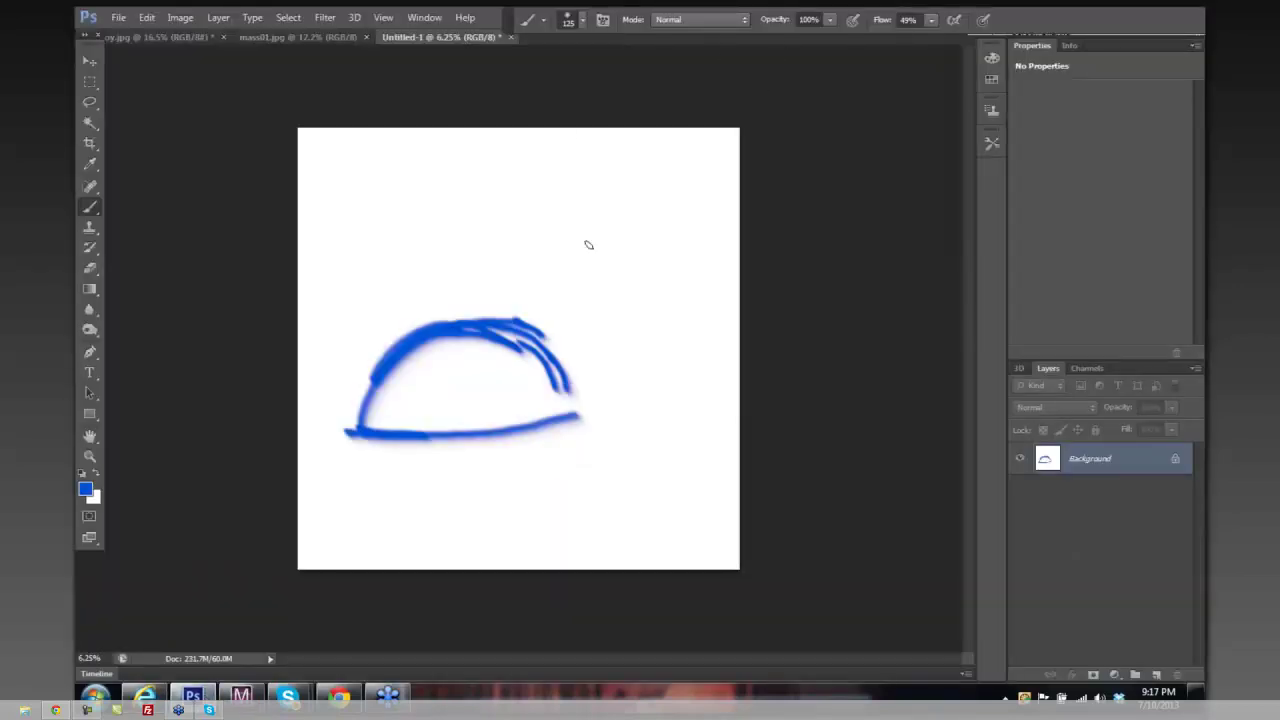
# Paint an extra blue stroke along the right side of the dome arc
pyautogui.moveTo(549, 347)
pyautogui.mouseDown()
pyautogui.moveTo(584, 416)
pyautogui.moveTo(561, 392)
pyautogui.mouseUp()
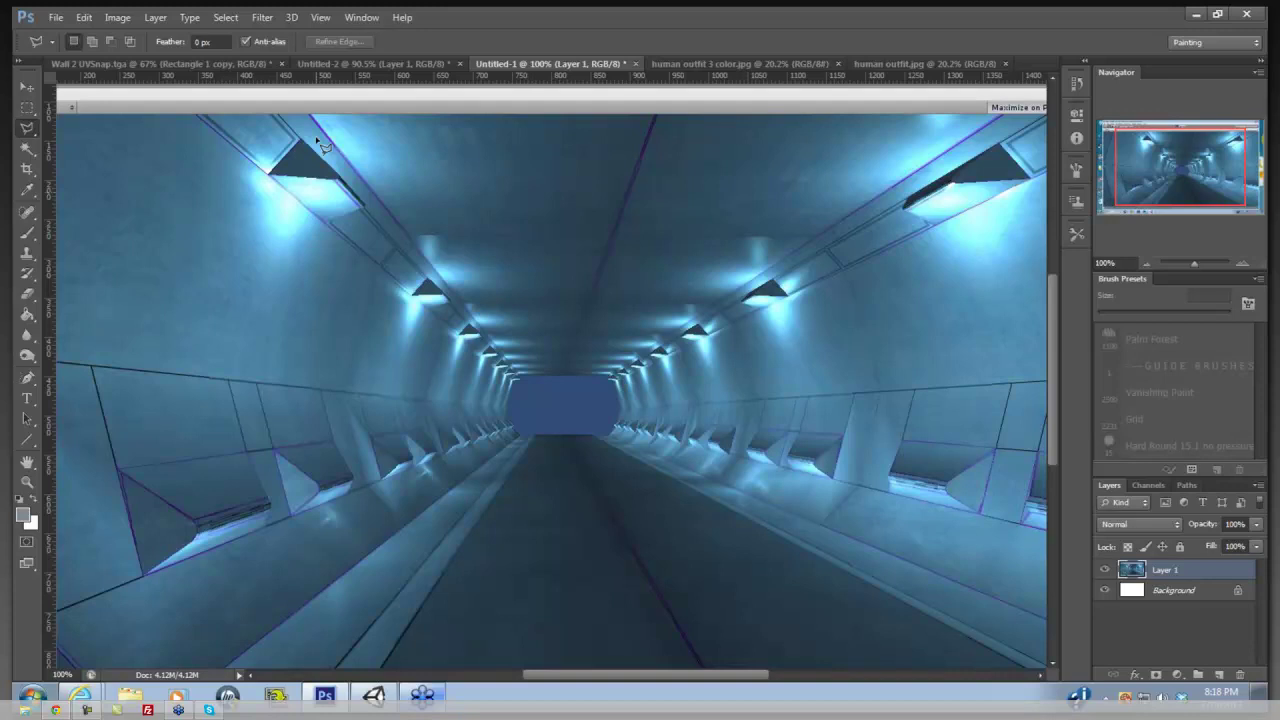
# View the Untitled-2 metal wall panel document, then bring the Unity project forward
pyautogui.click(353, 60)
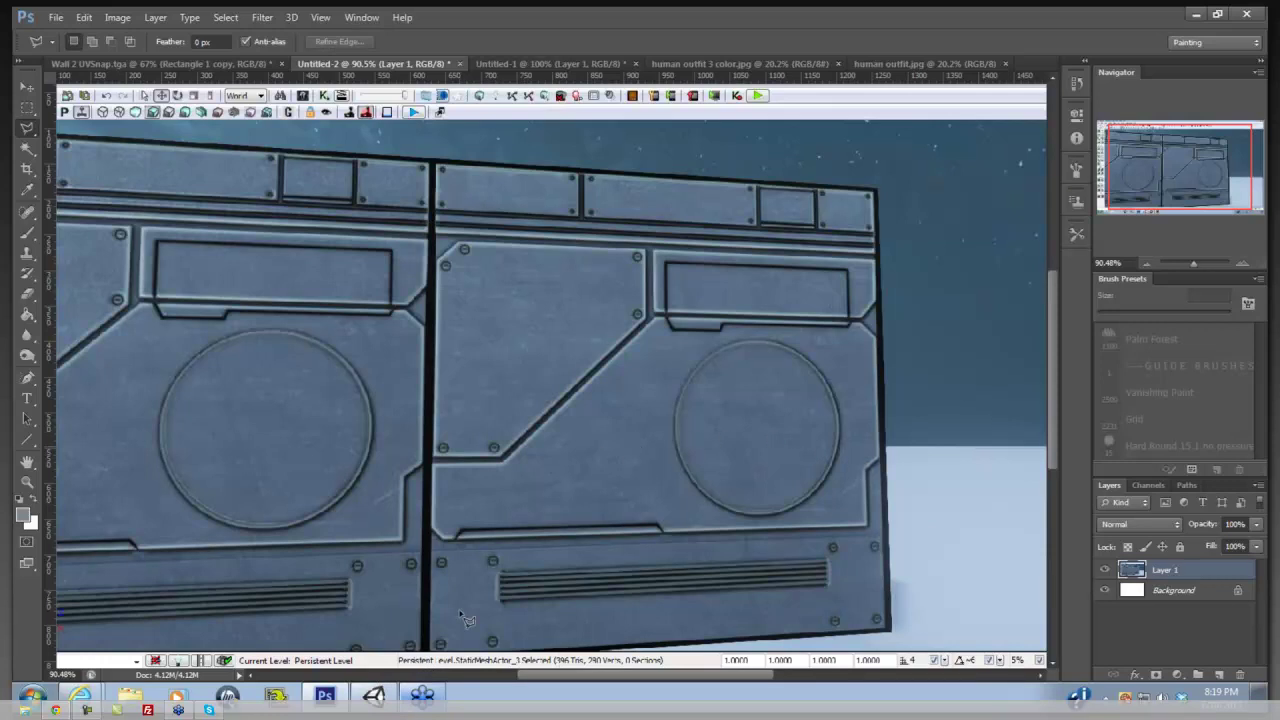
pyautogui.click(374, 694)
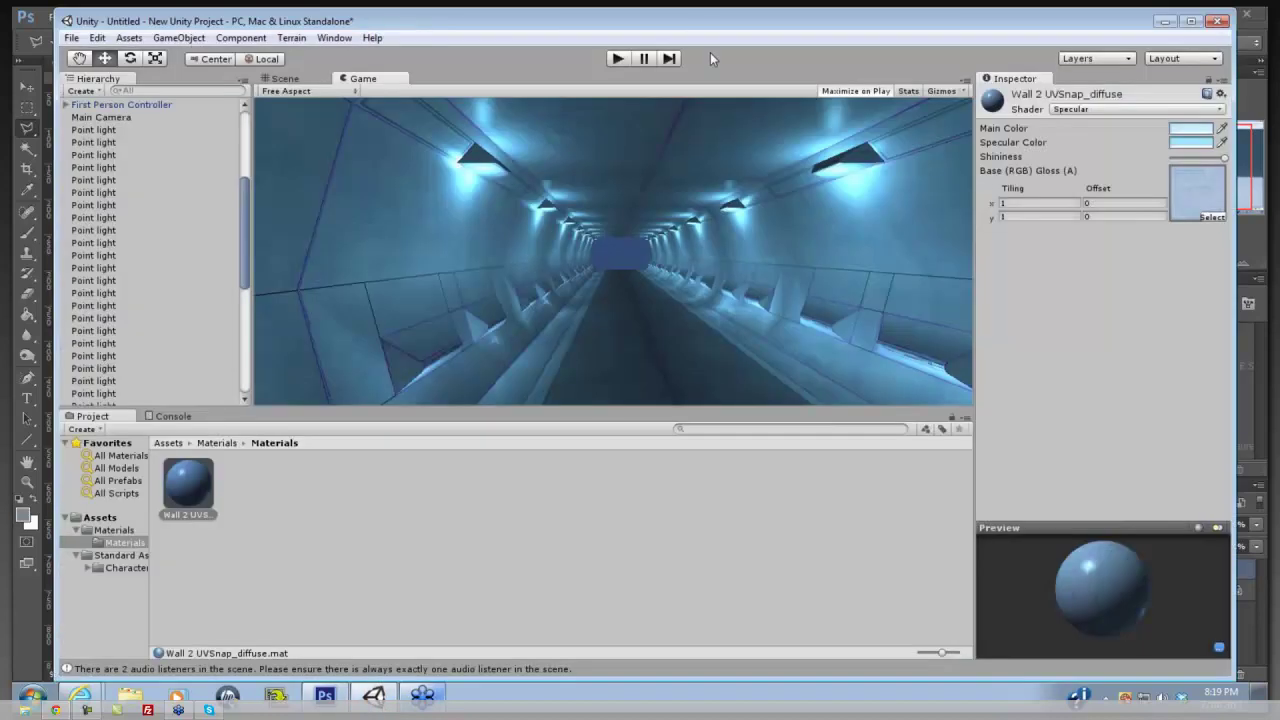
pyautogui.click(618, 59)
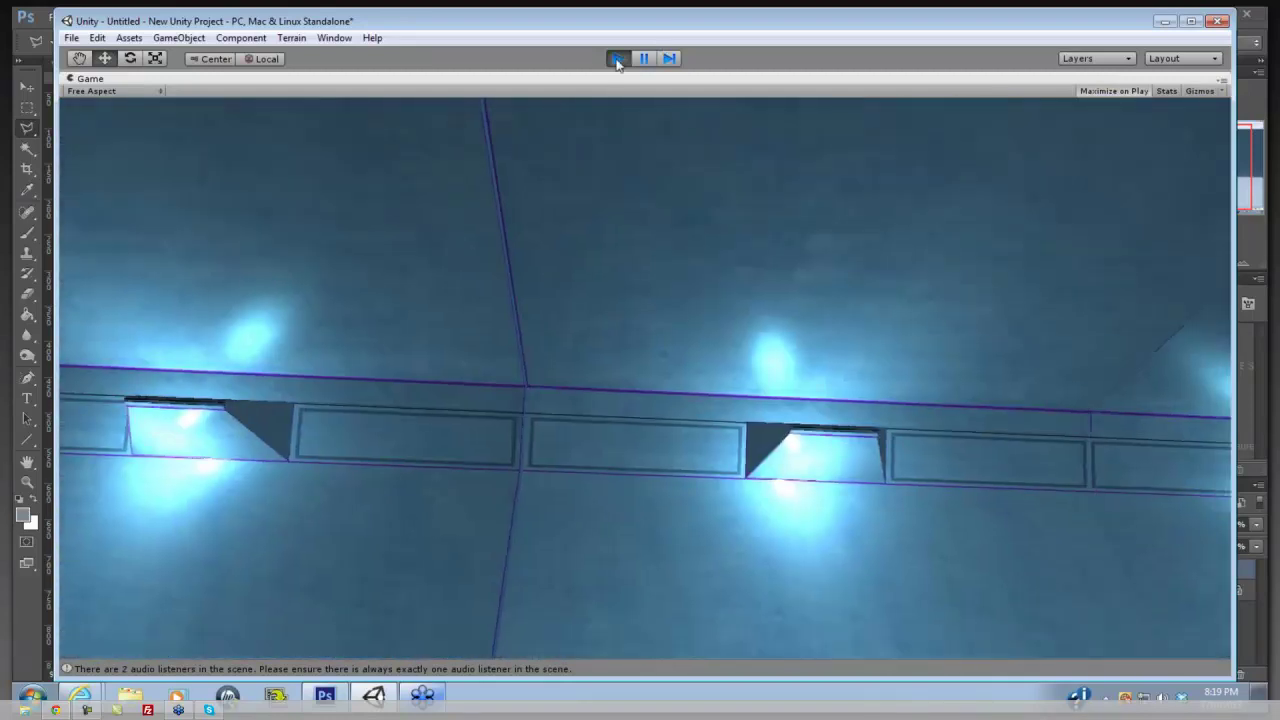
pyautogui.click(617, 58)
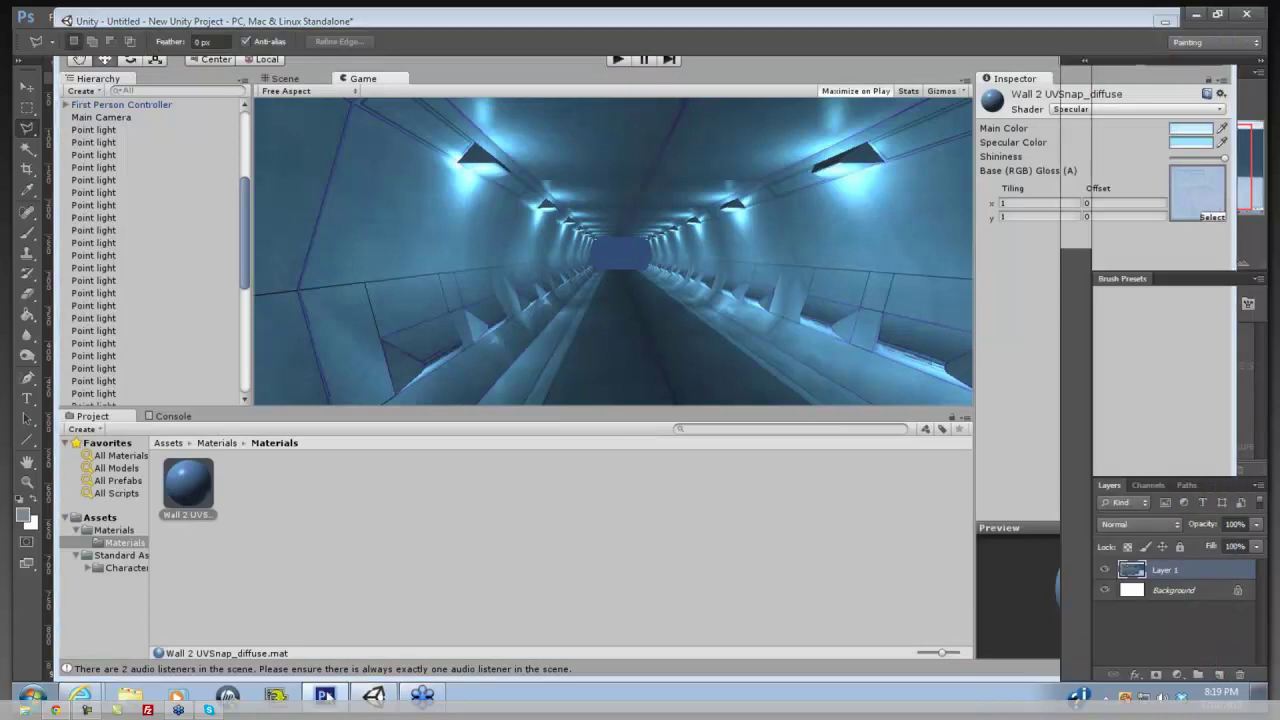
# Bring Photoshop back in front of Unity with the Untitled-2 wall texture document
pyautogui.click(462, 641)
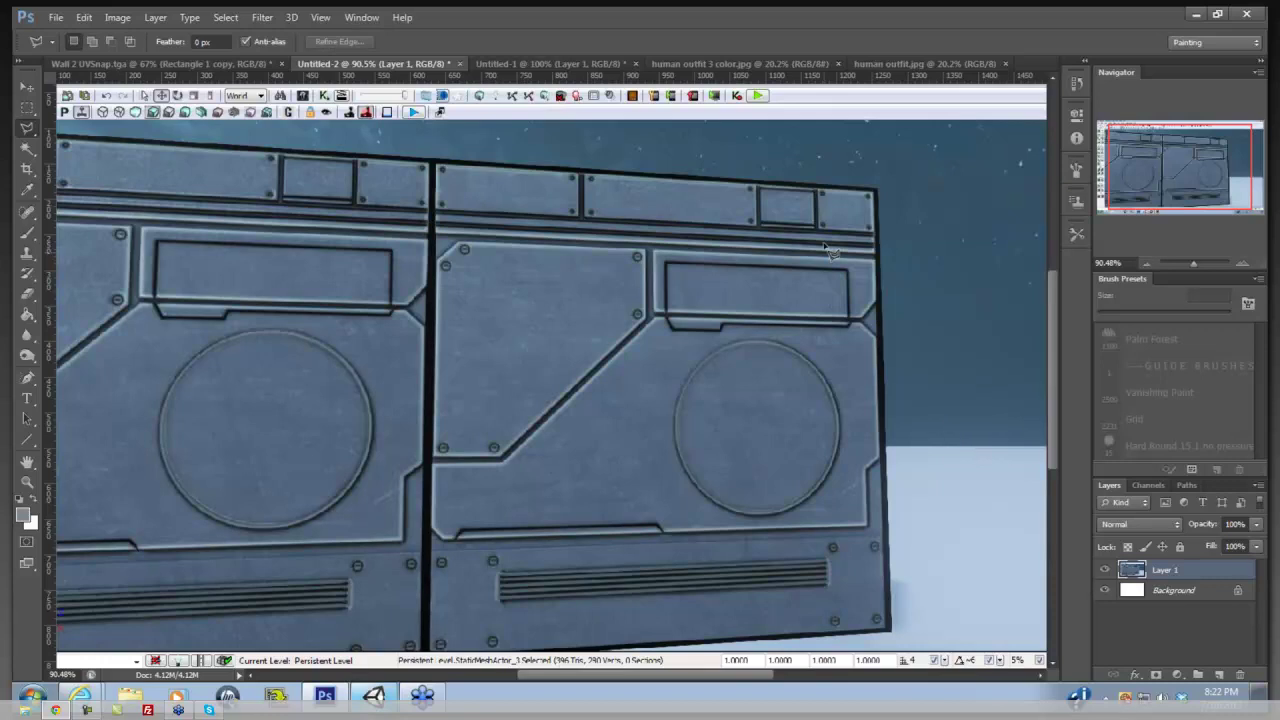
# Flip between the tunnel render and metal panel tabs, ending on the Untitled-2 panel screenshot
pyautogui.click(520, 64)
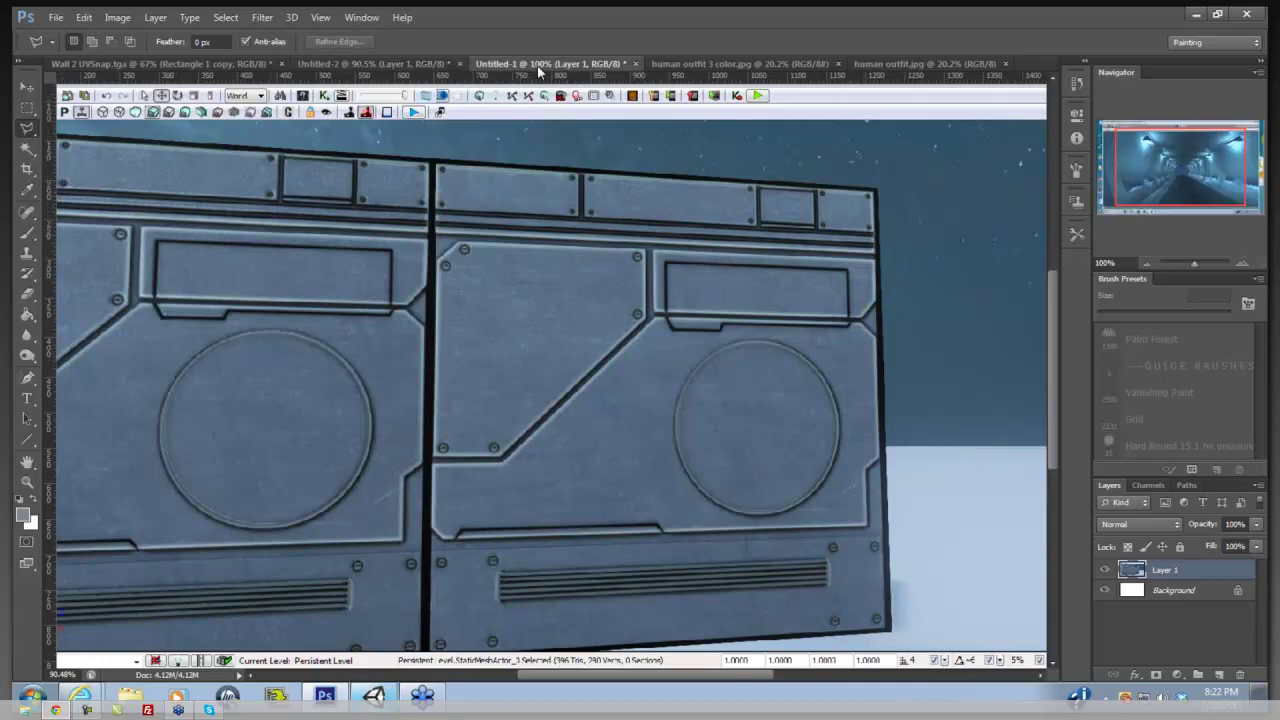
pyautogui.click(438, 64)
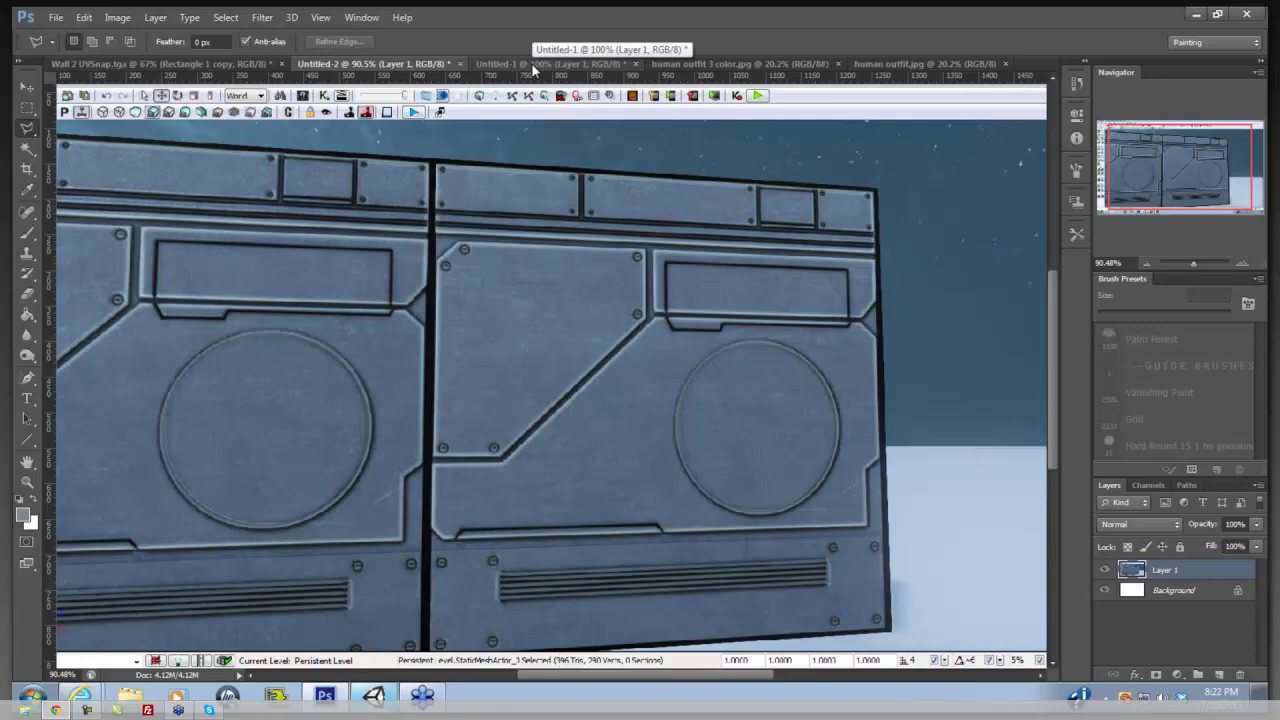
pyautogui.click(533, 64)
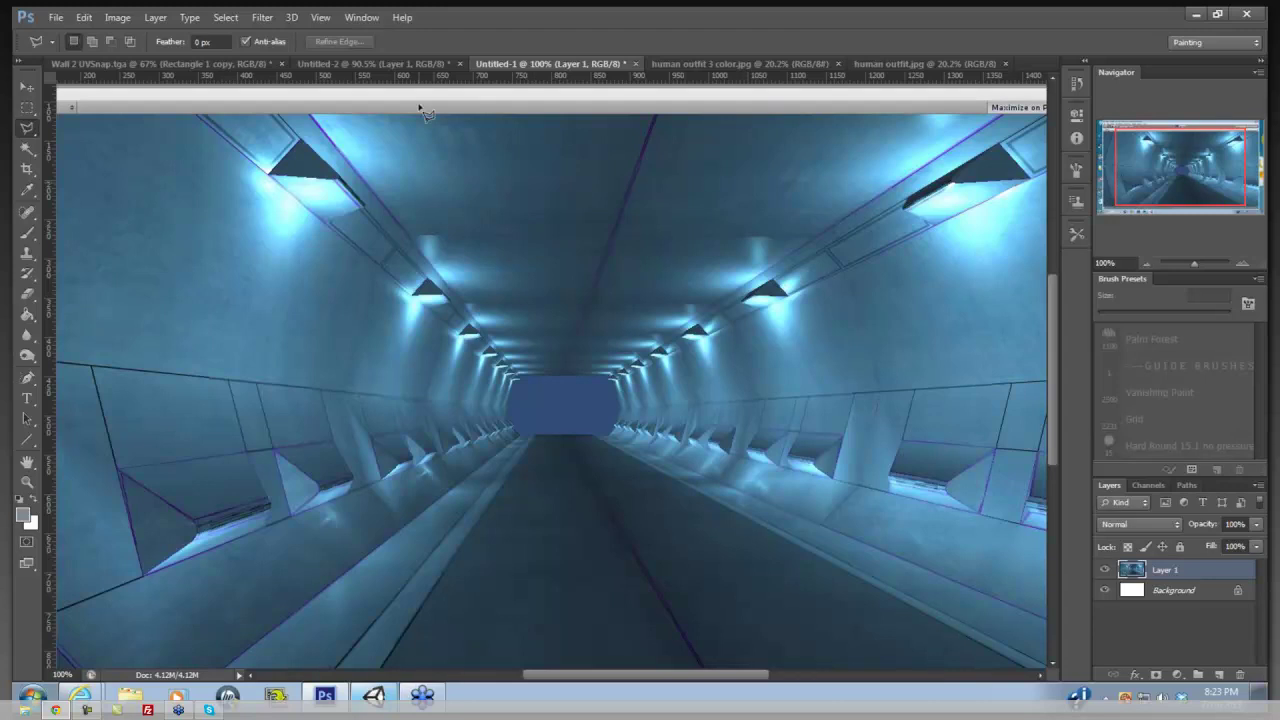
pyautogui.click(416, 64)
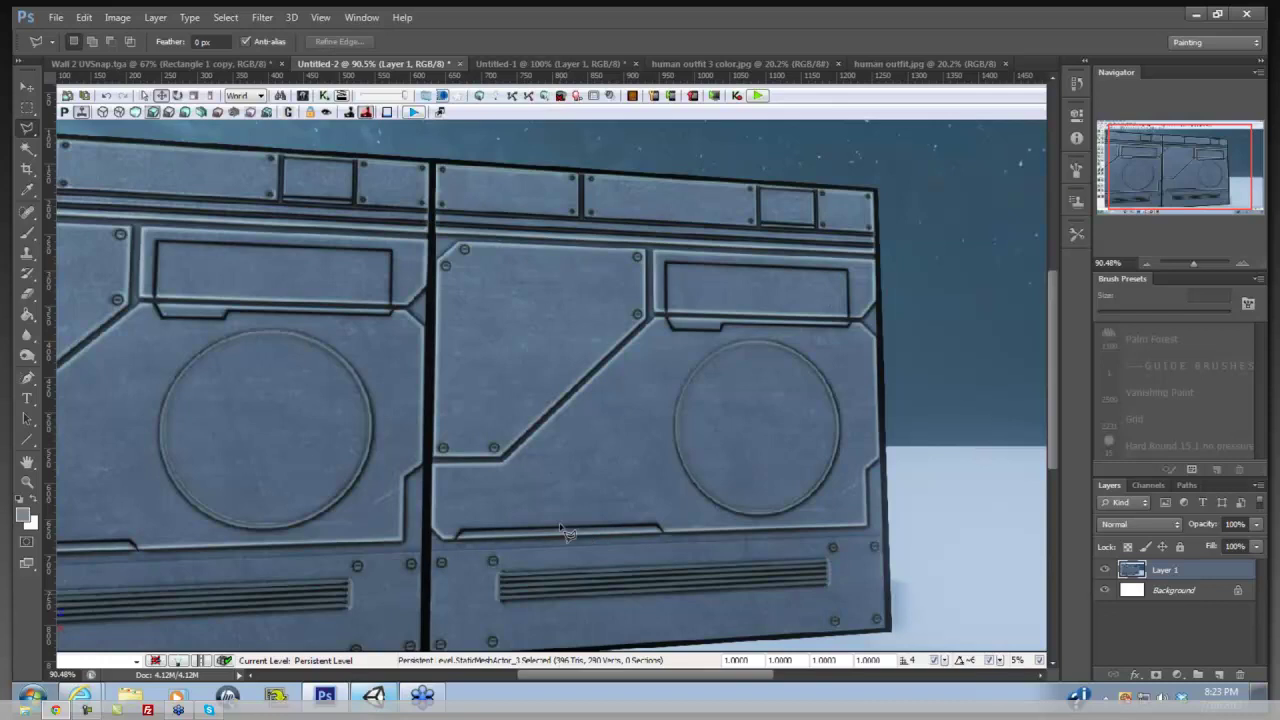
# Return to the Untitled-1 document with the blue-lit tunnel screenshot
pyautogui.click(556, 63)
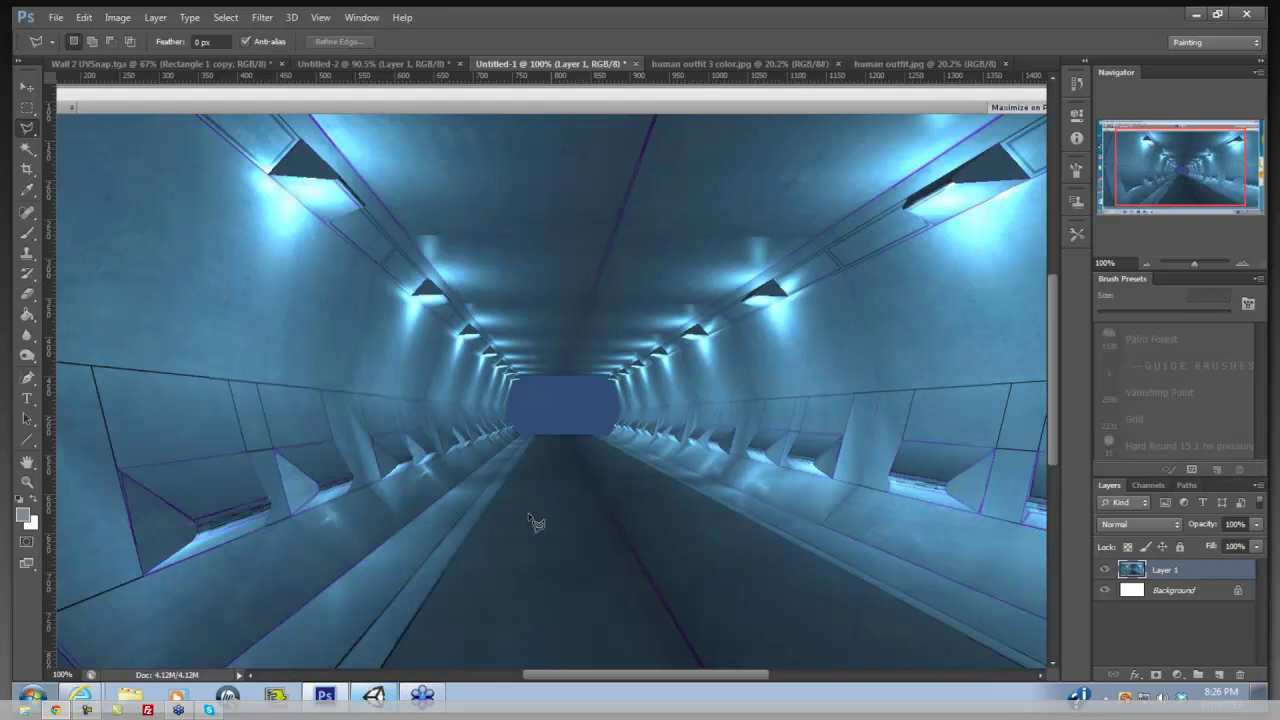
# Bring Unity forward, play through the blue-lit tunnel corridor briefly, then stop play mode with Ctrl+P
pyautogui.click(374, 694)
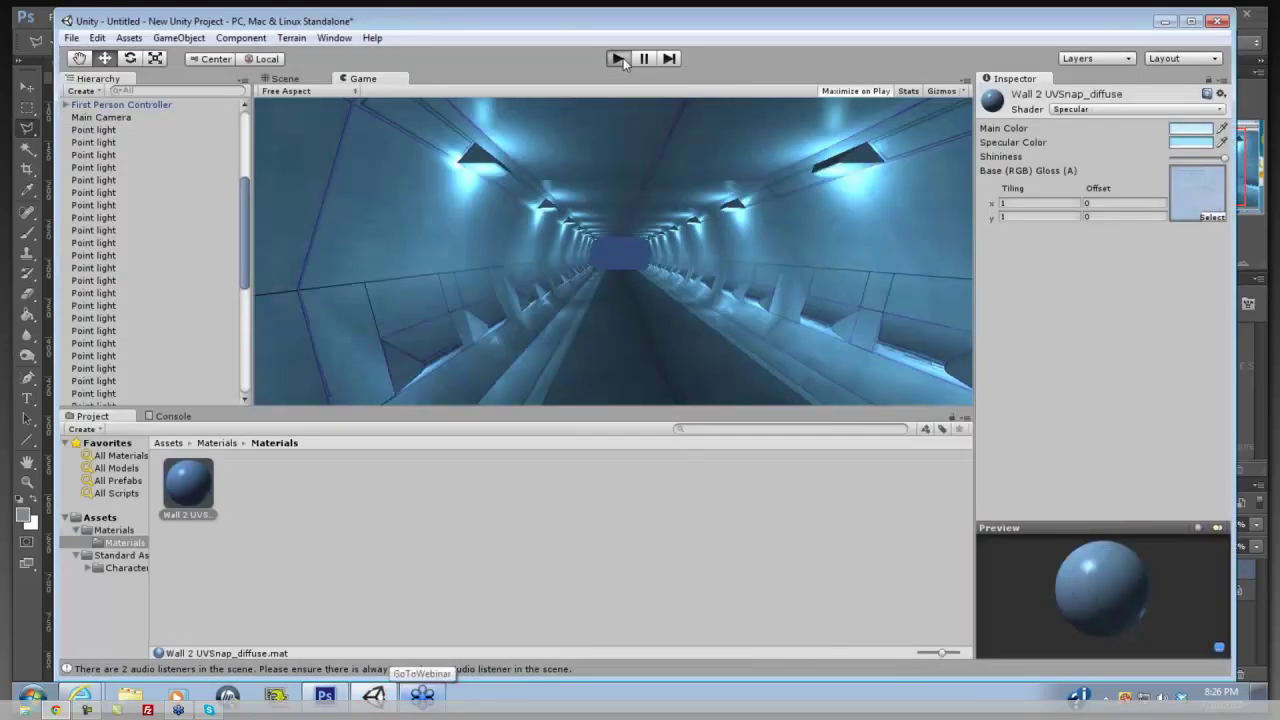
pyautogui.click(619, 58)
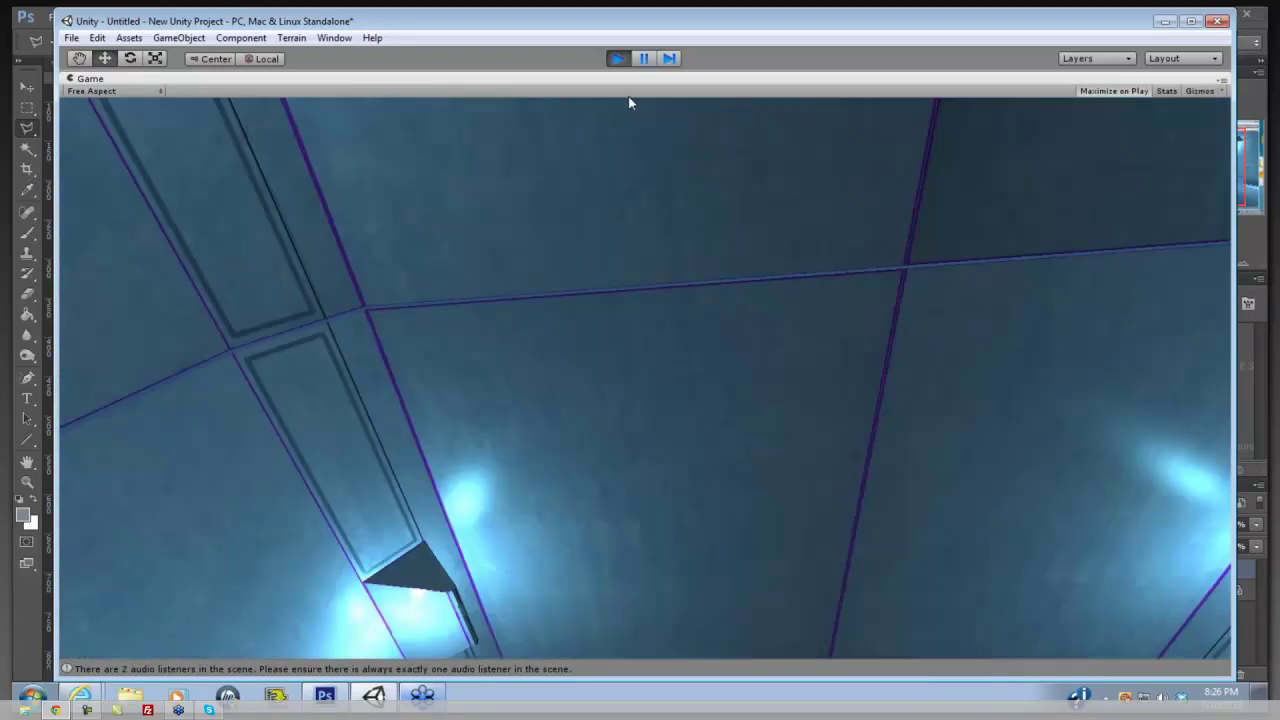
pyautogui.hotkey('ctrl', 'p')
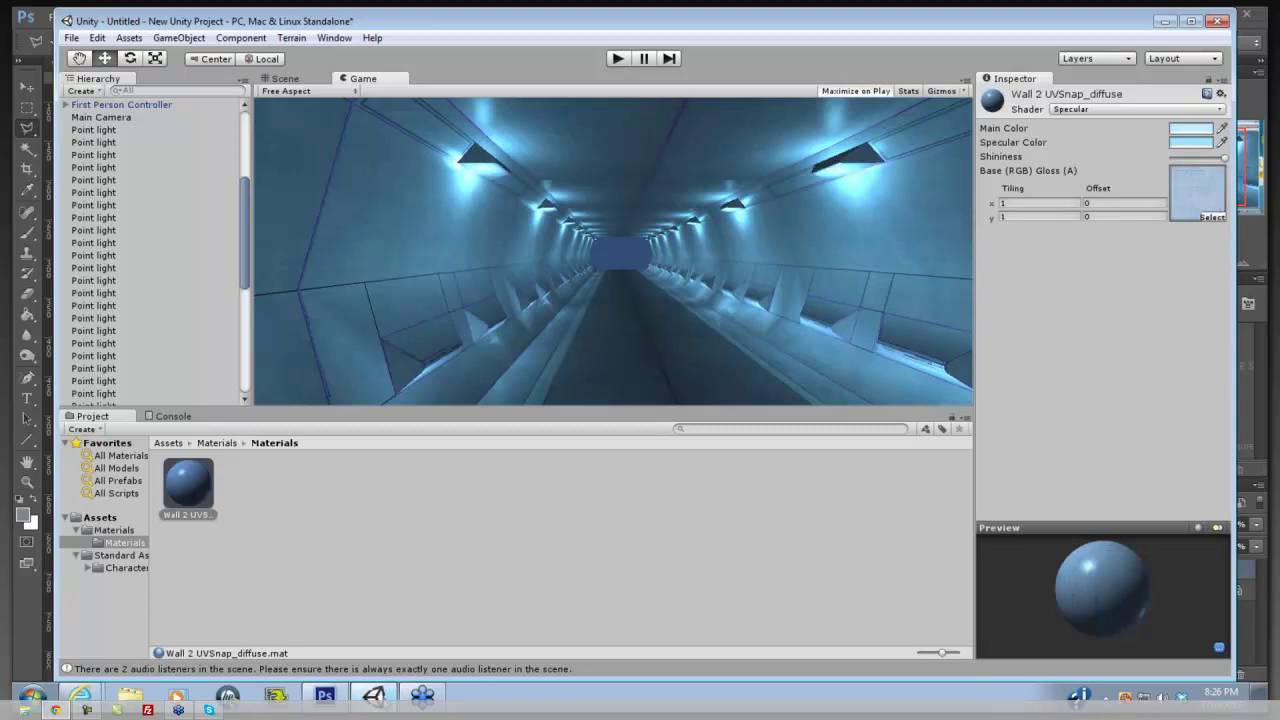
# Switch from the Unity editor back to Photoshop
pyautogui.click(324, 694)
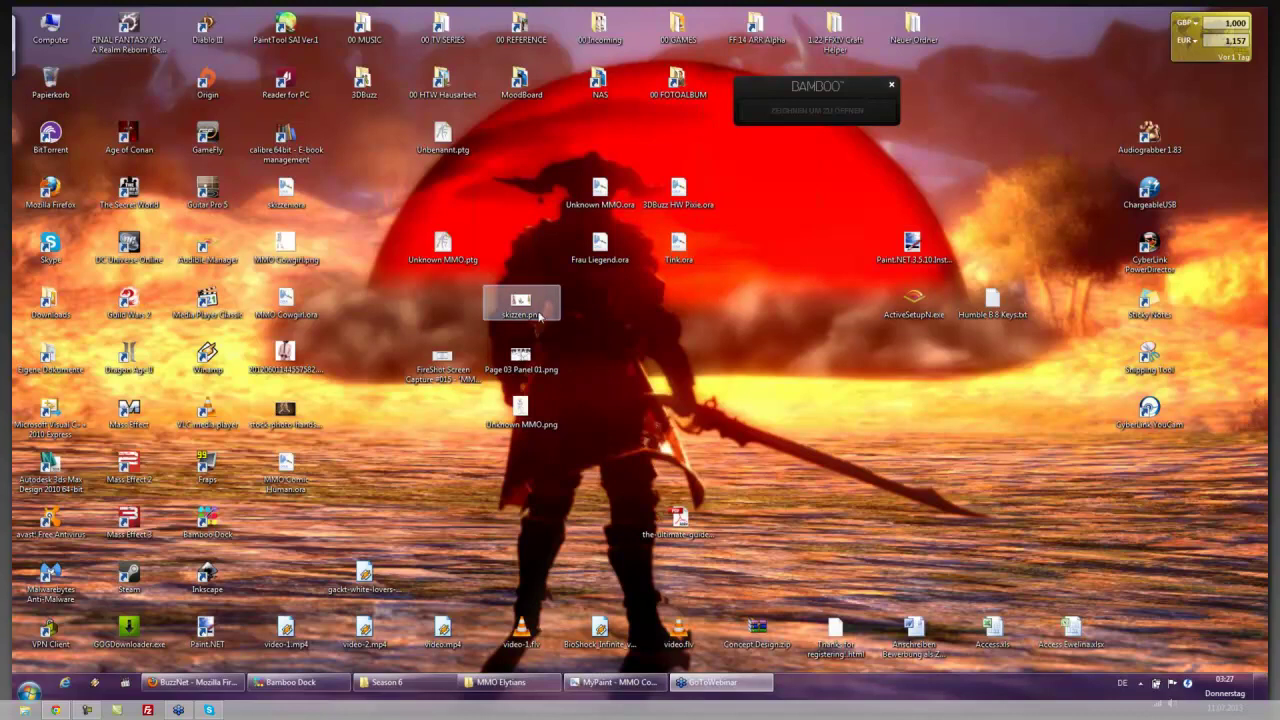
# Open skizzen.png from the desktop in Windows Photo Viewer and move the viewer window left
pyautogui.doubleClick(519, 318)
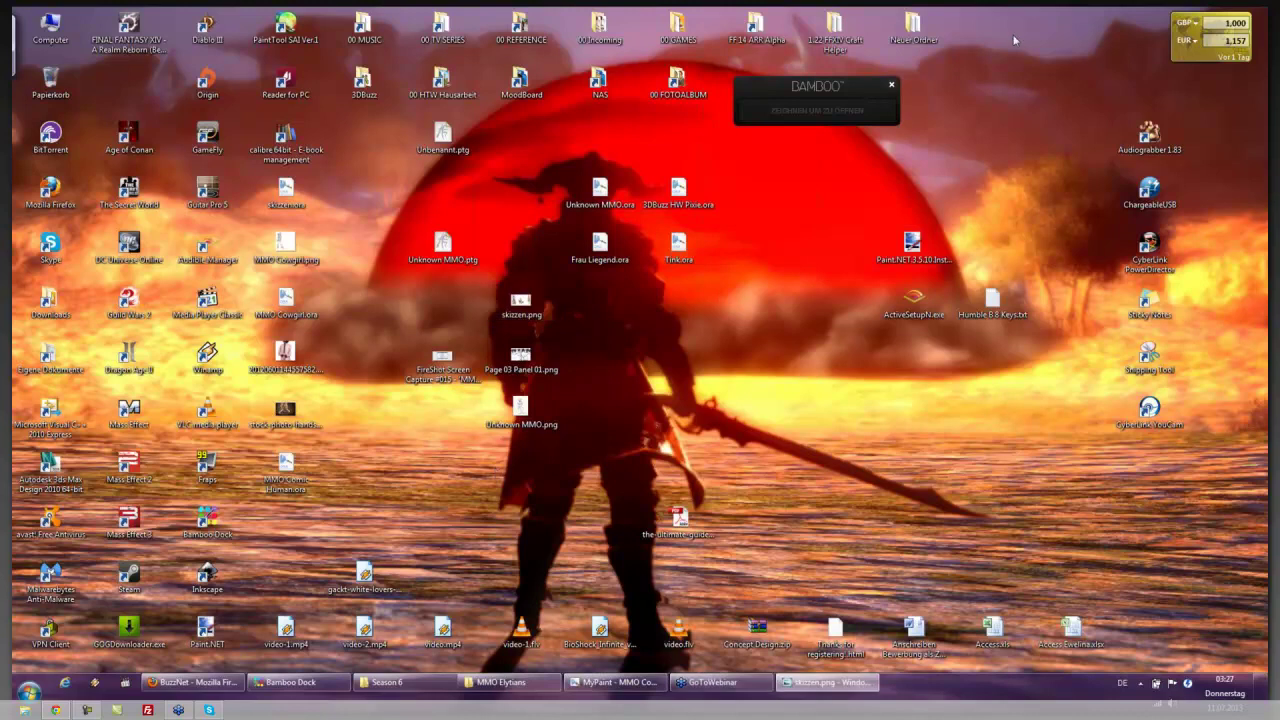
pyautogui.moveTo(977, 36); pyautogui.dragTo(415, 1)
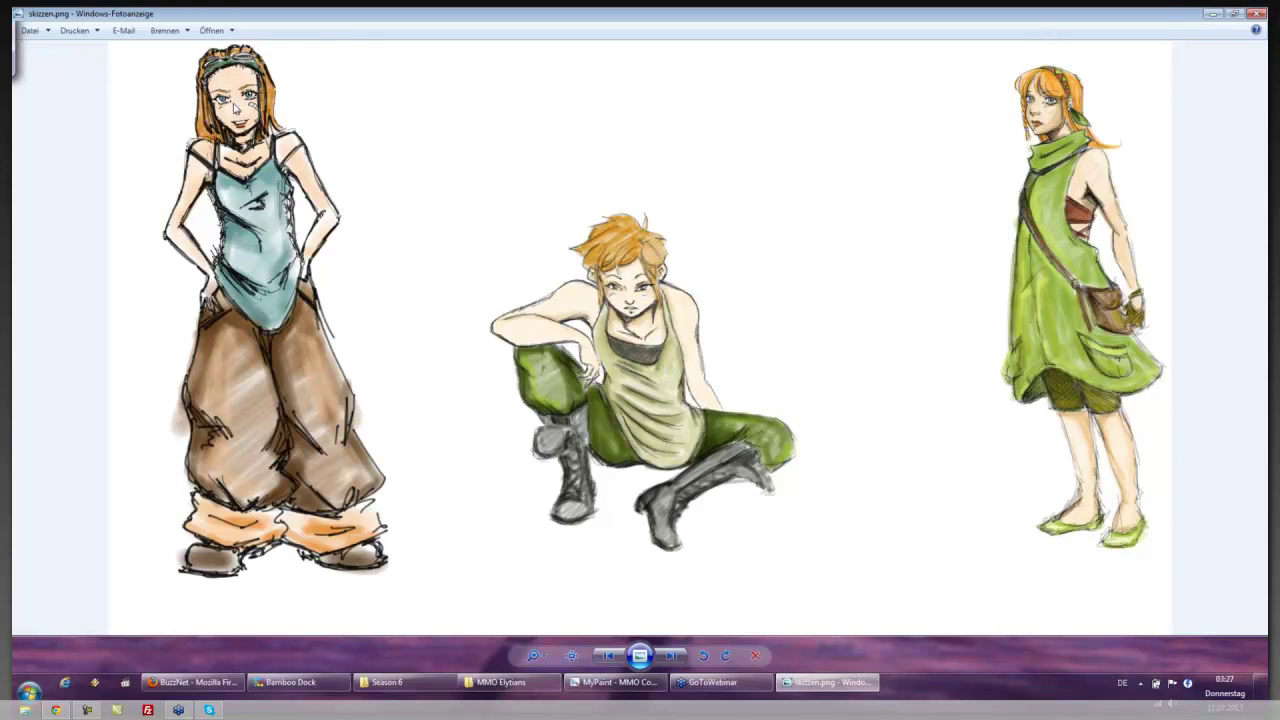
# Zoom in on the goggled girl in the teal top and the figure beside her
pyautogui.scroll(1, 233, 102)
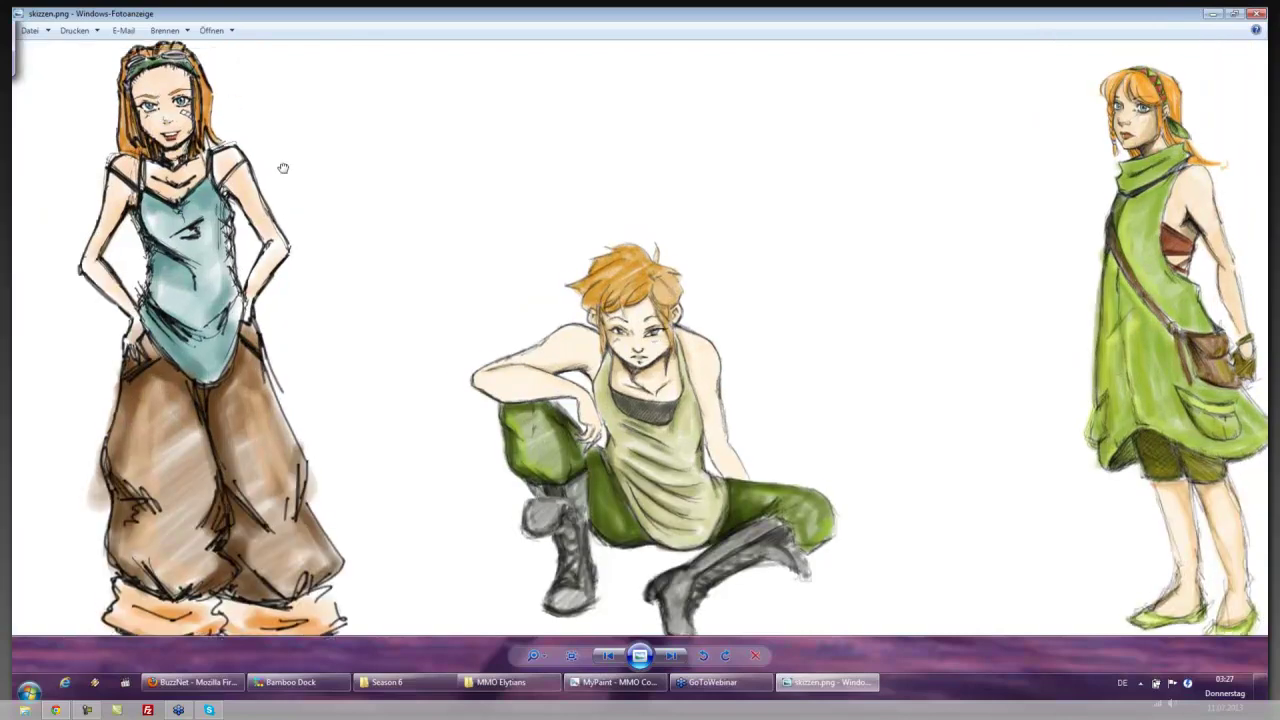
pyautogui.scroll(2, 283, 167)
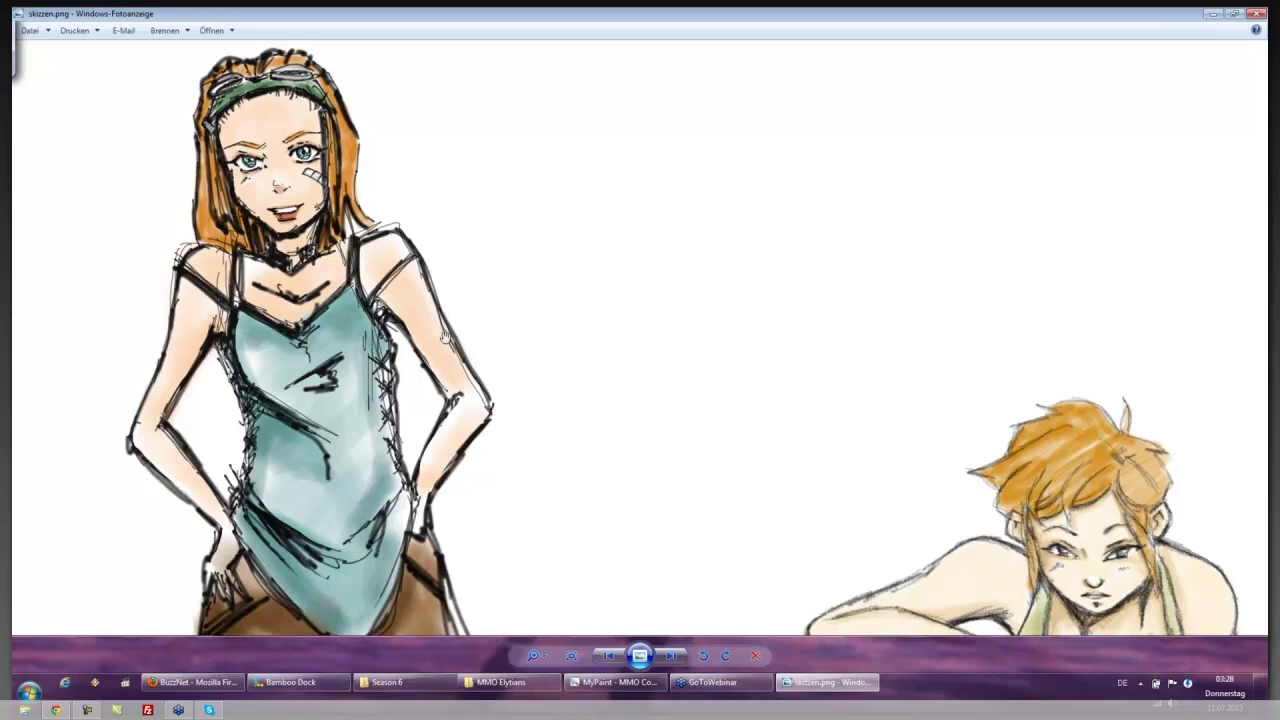
pyautogui.scroll(-1, 445, 337)
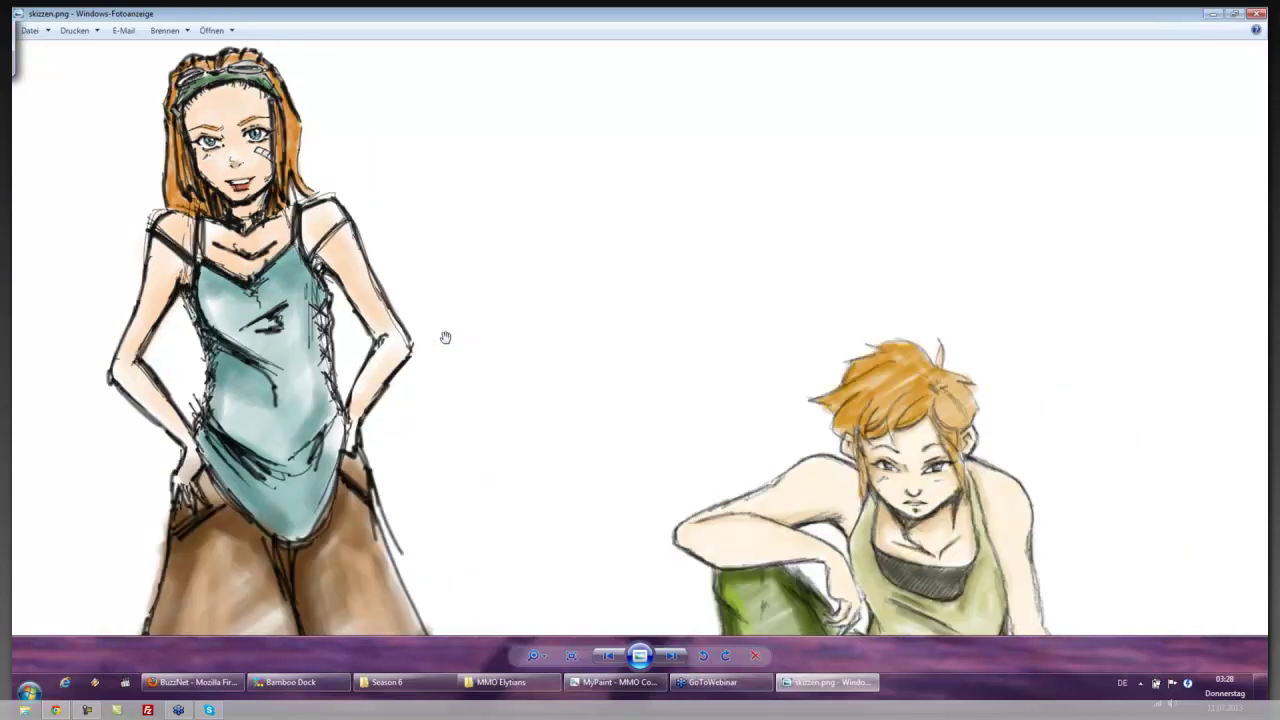
pyautogui.scroll(-2, 445, 337)
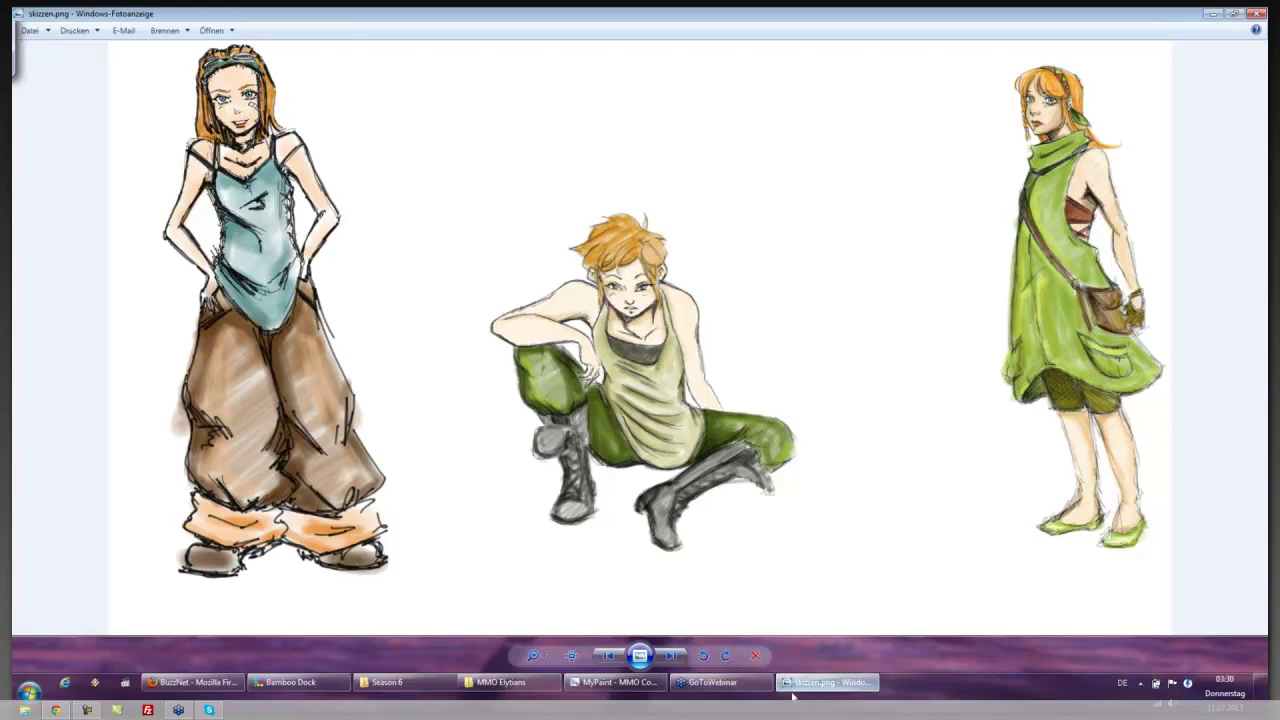
pyautogui.moveTo(650, 688)
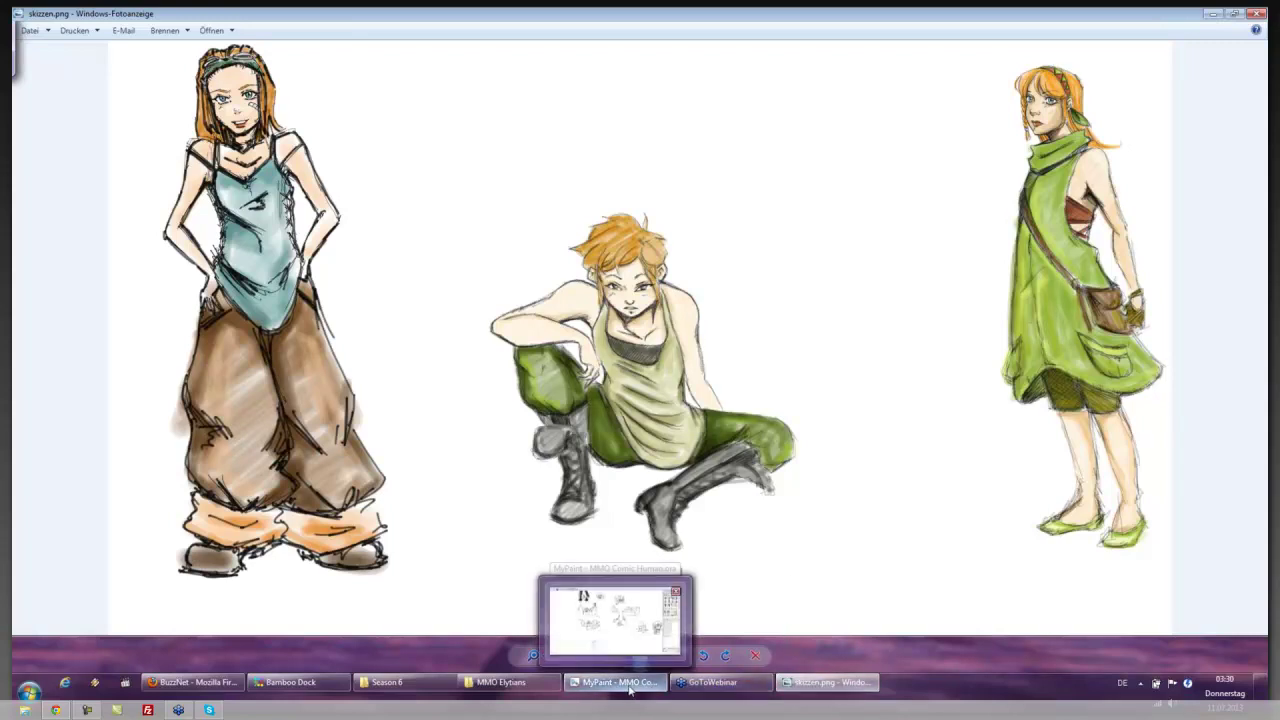
# Switch to MyPaint's MMO Comic Human.ora storyboard page and scroll the canvas
pyautogui.click(628, 688)
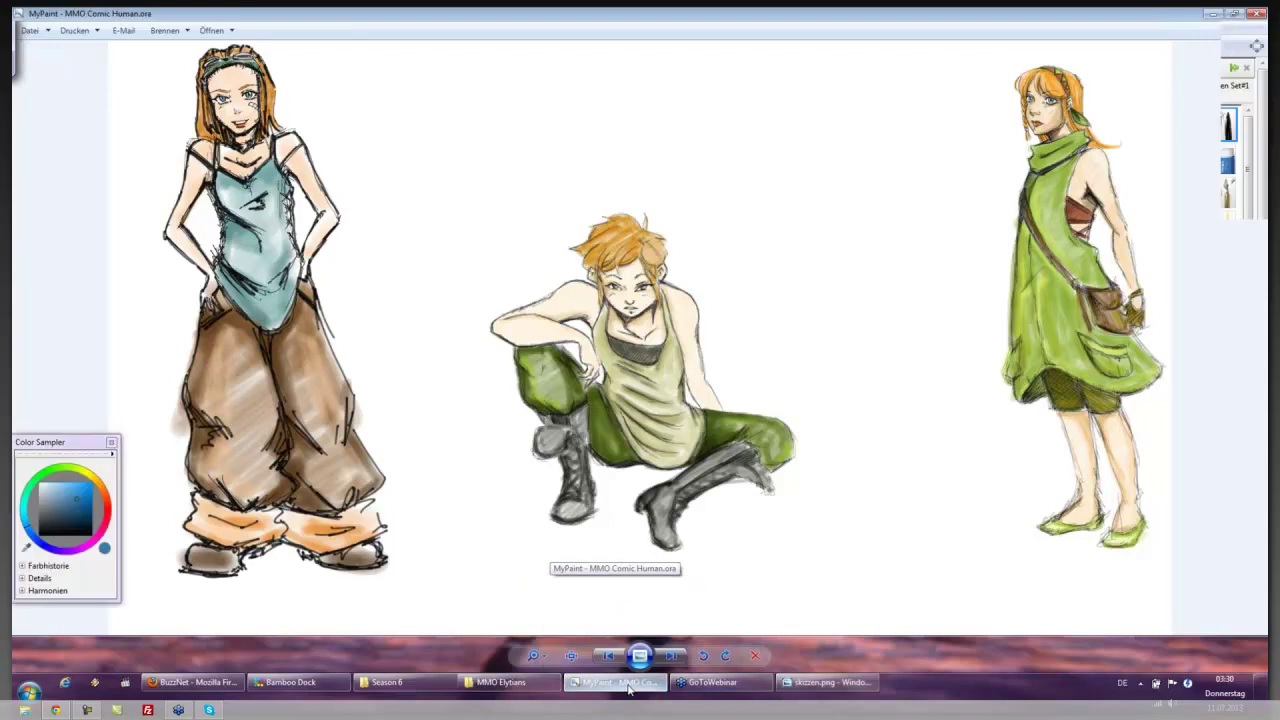
pyautogui.click(628, 688)
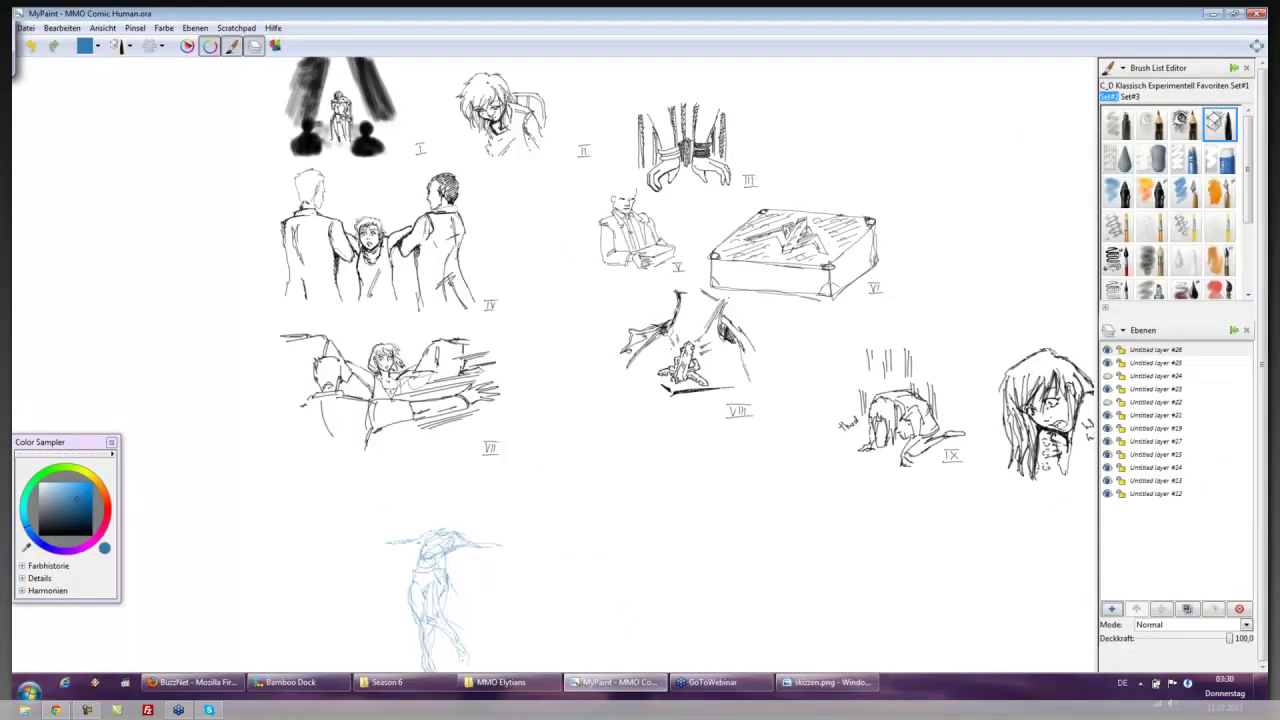
pyautogui.scroll(3, 555, 360)
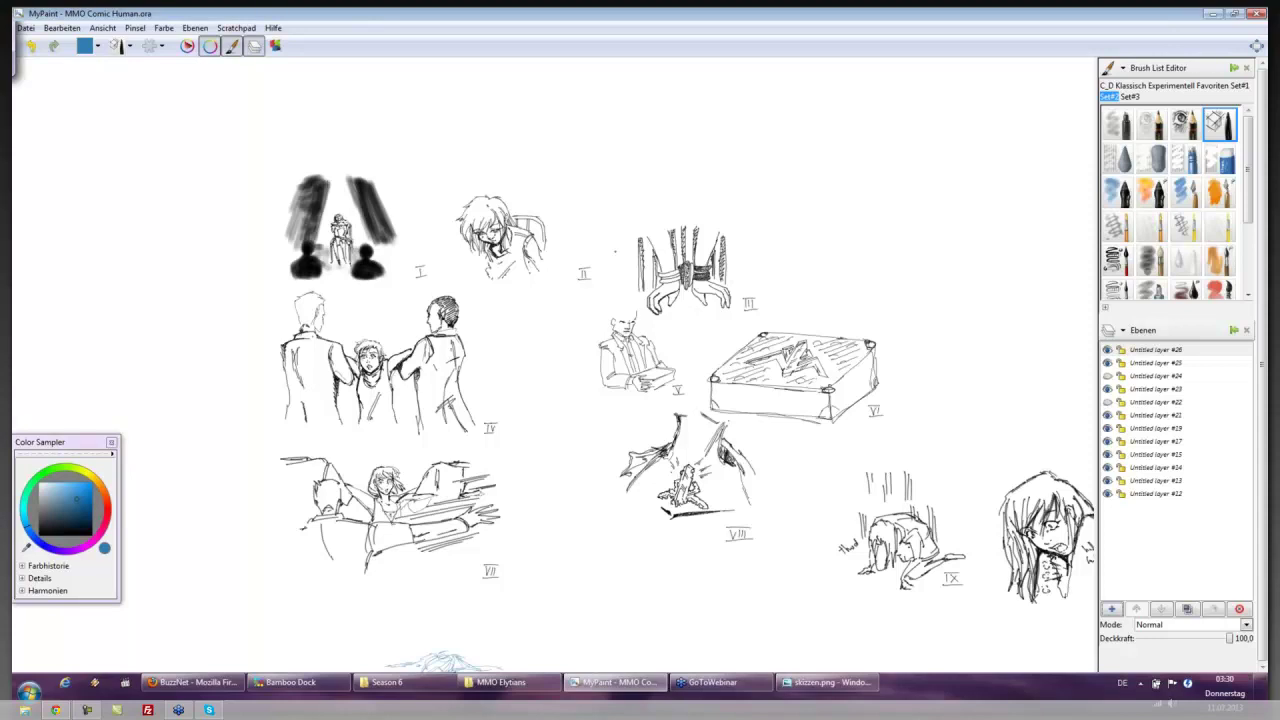
# Pan the storyboard toward the blue sketch below, then bring skizzen.png in Photo Viewer forward
pyautogui.scroll(1, 619, 240)
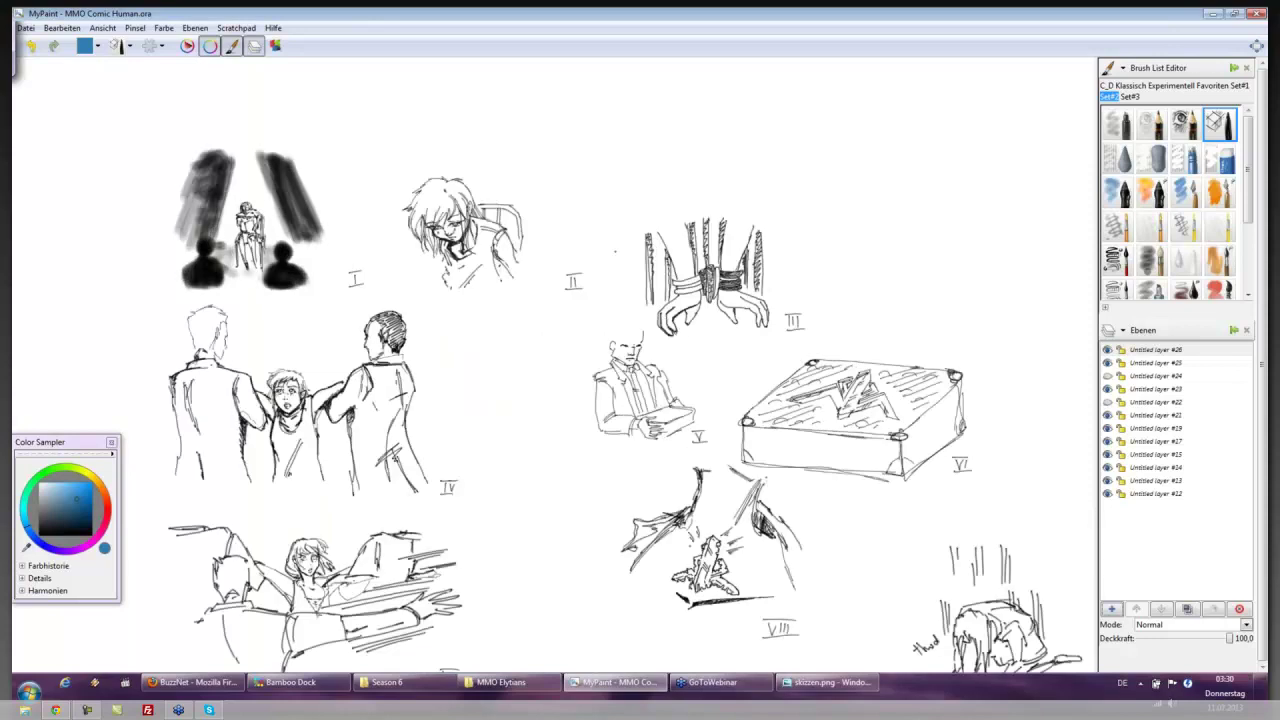
pyautogui.scroll(1, 615, 252)
pyautogui.hscroll(-2, 615, 252)
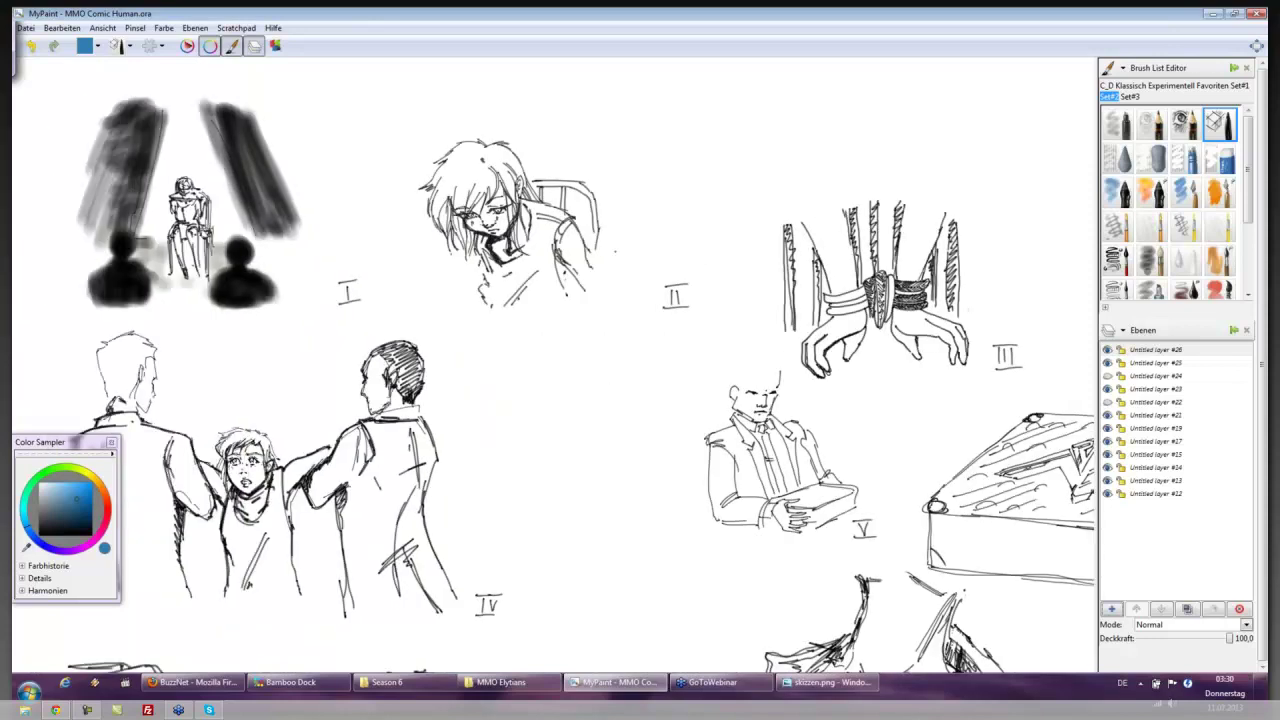
pyautogui.hscroll(-2, 555, 365)
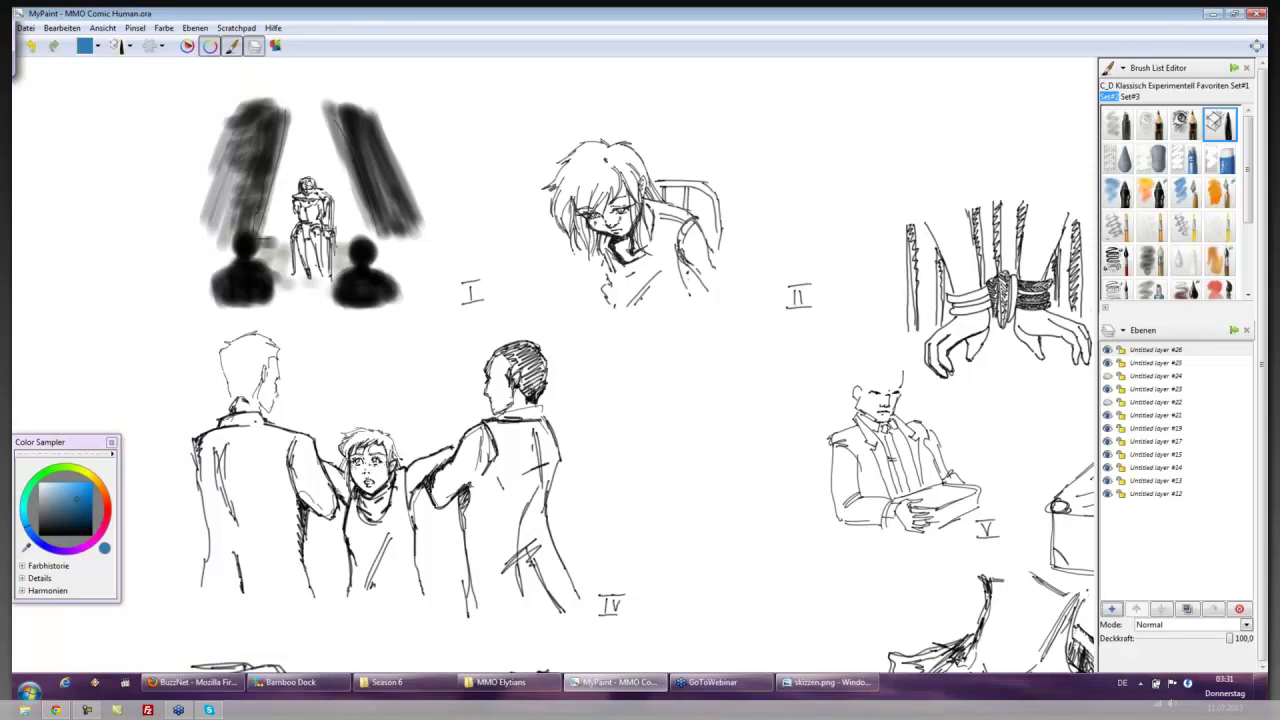
pyautogui.scroll(-2, 678, 245)
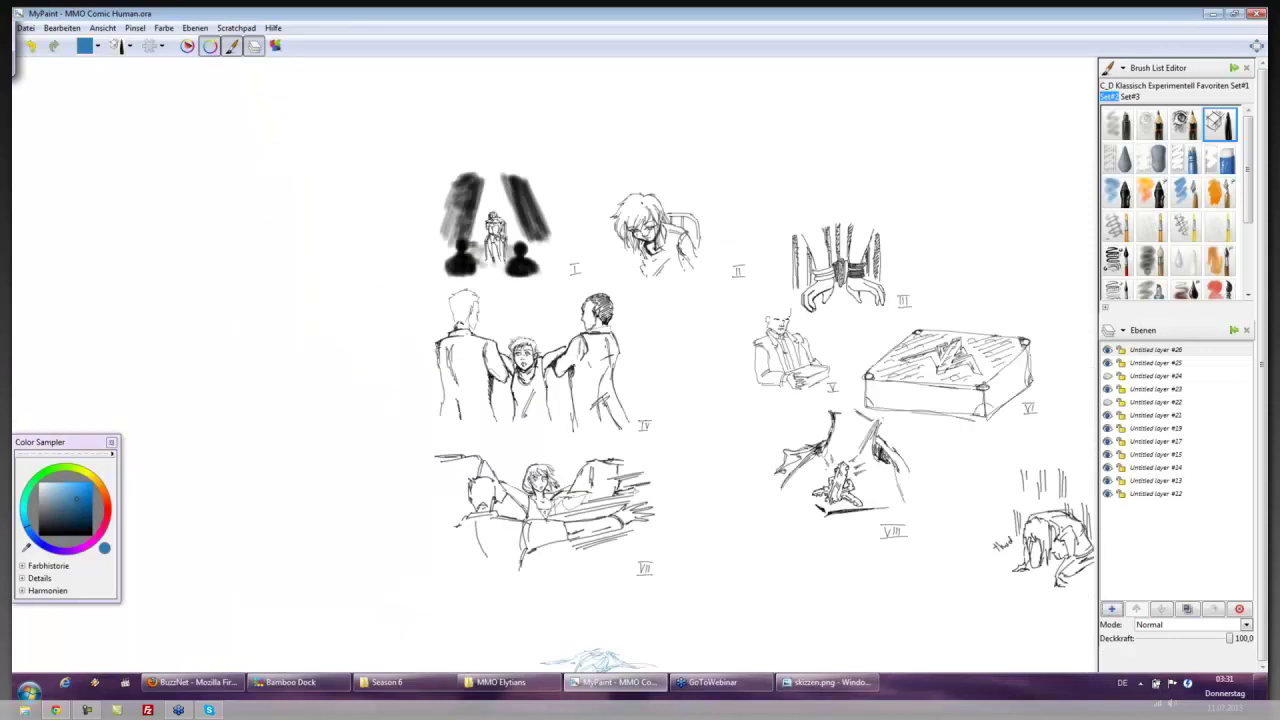
pyautogui.press('Right')
pyautogui.press('Down')
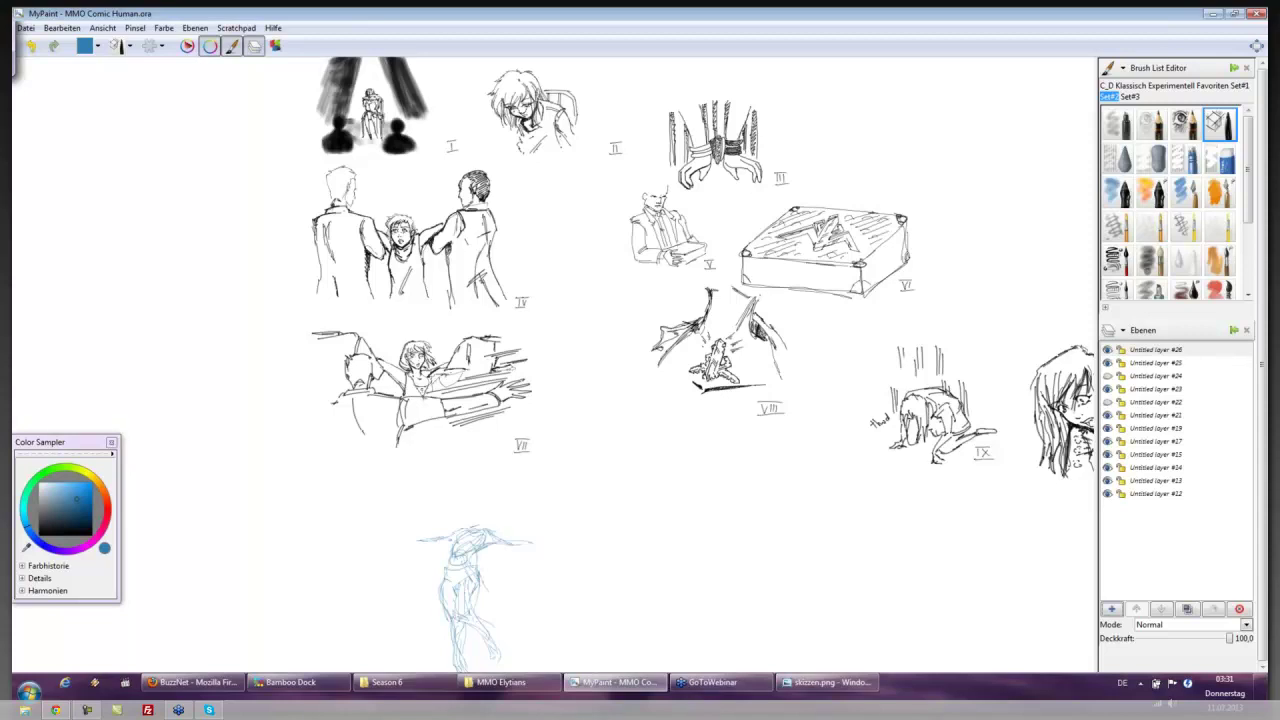
pyautogui.click(826, 682)
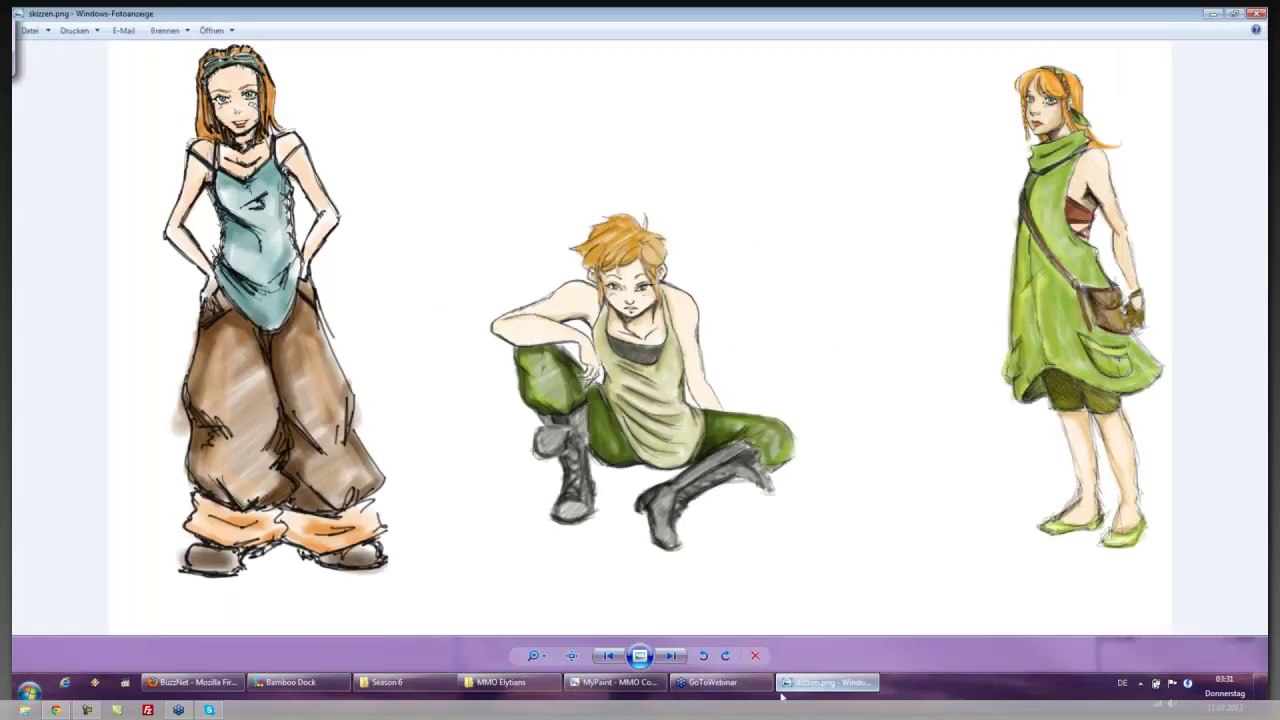
# Return to MyPaint's MMO Comic Human.ora storyboard with panels I–IX
pyautogui.click(615, 682)
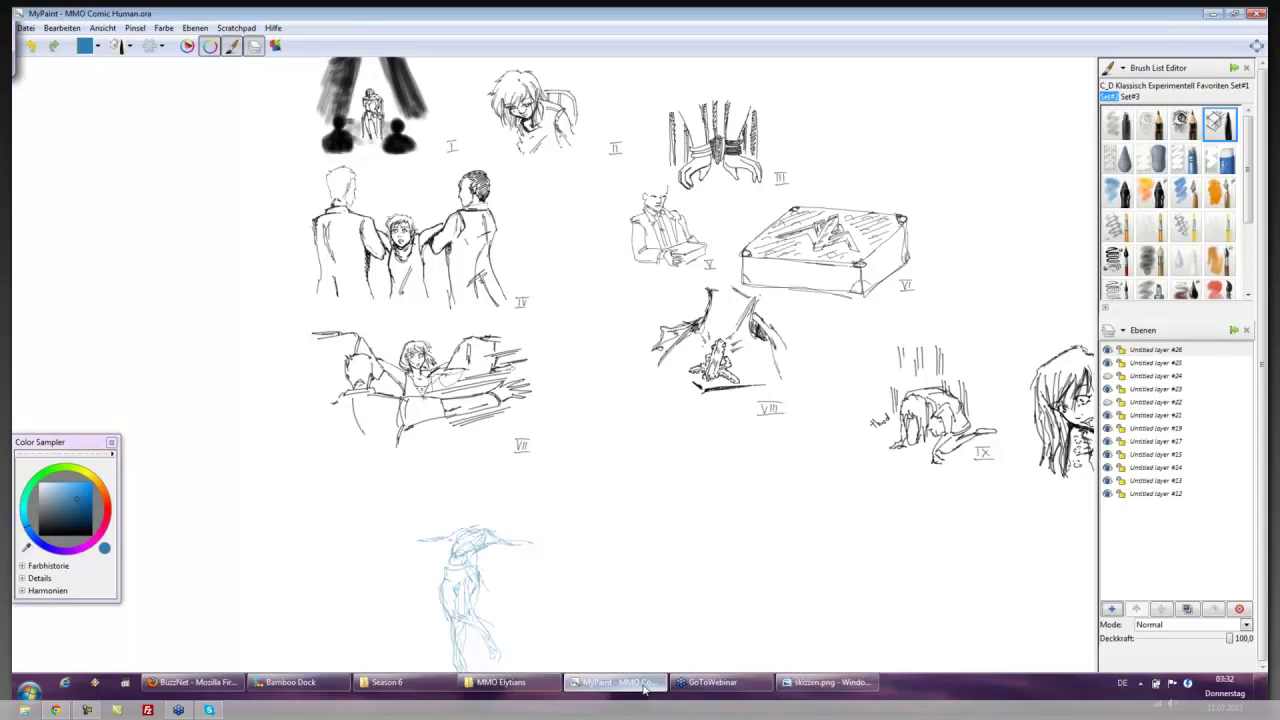
pyautogui.press('Right')
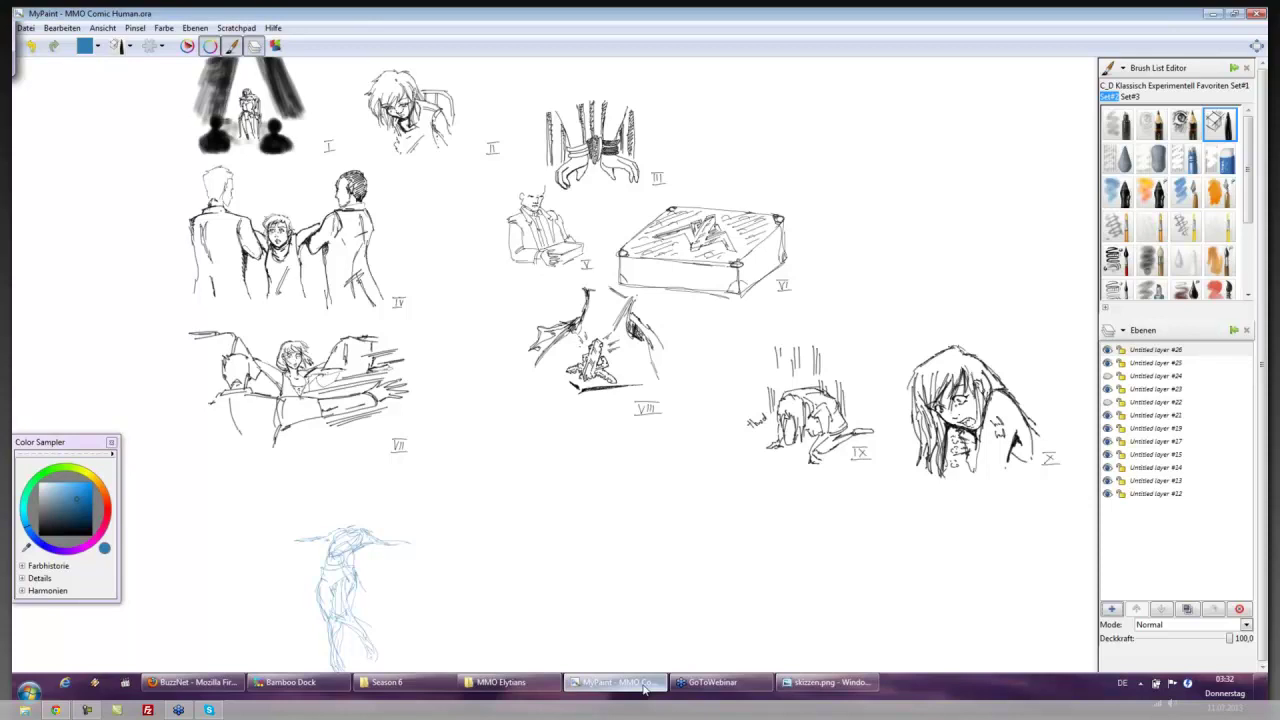
pyautogui.click(828, 682)
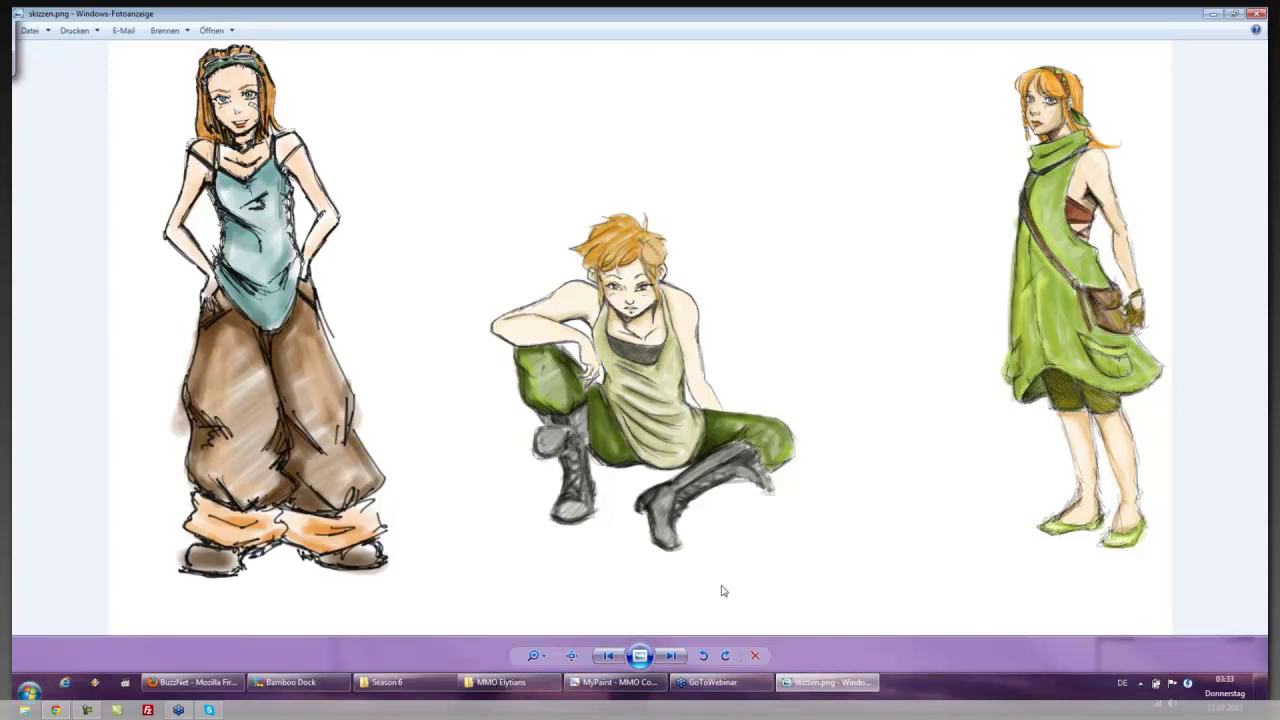
pyautogui.click(615, 682)
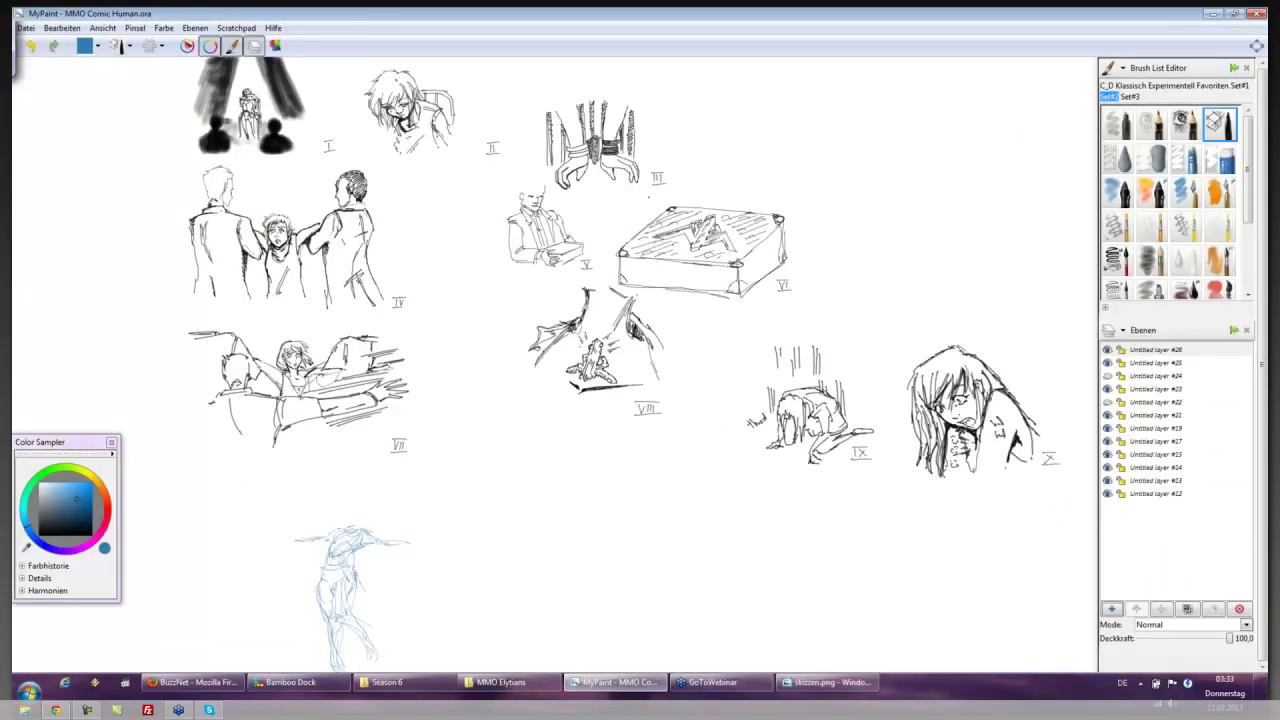
pyautogui.scroll(3, 642, 207)
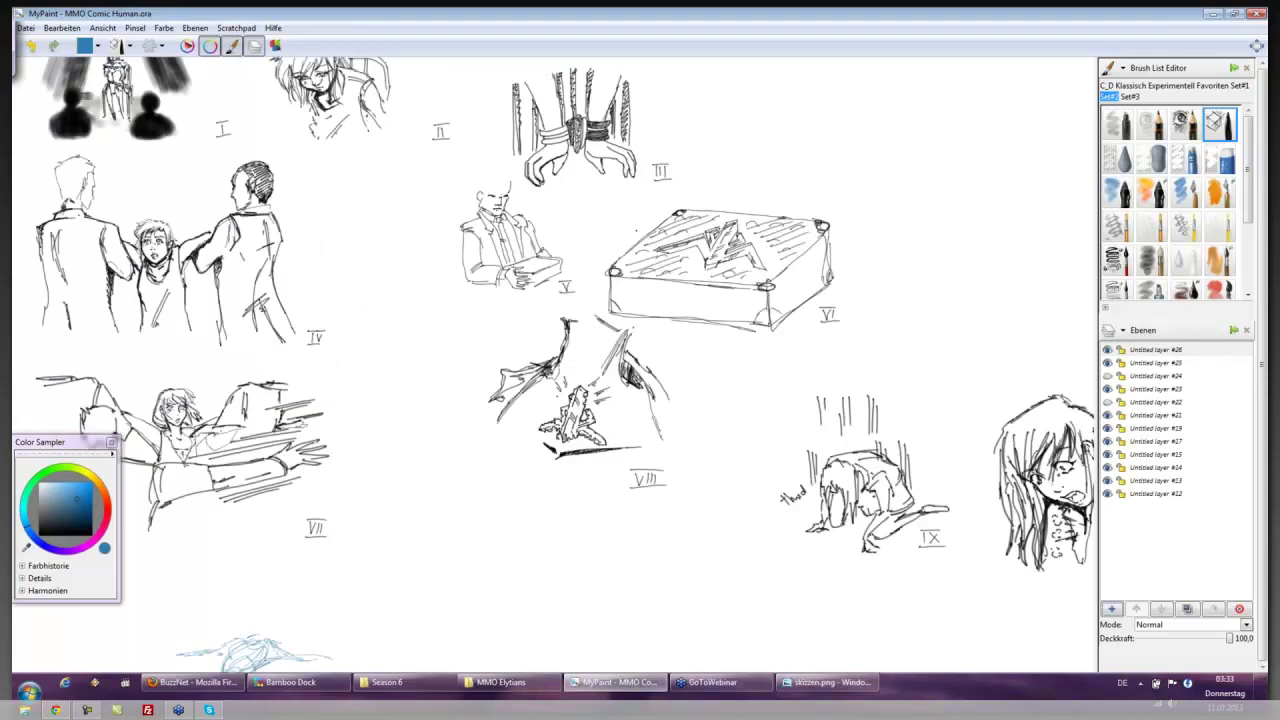
pyautogui.scroll(1, 716, 270)
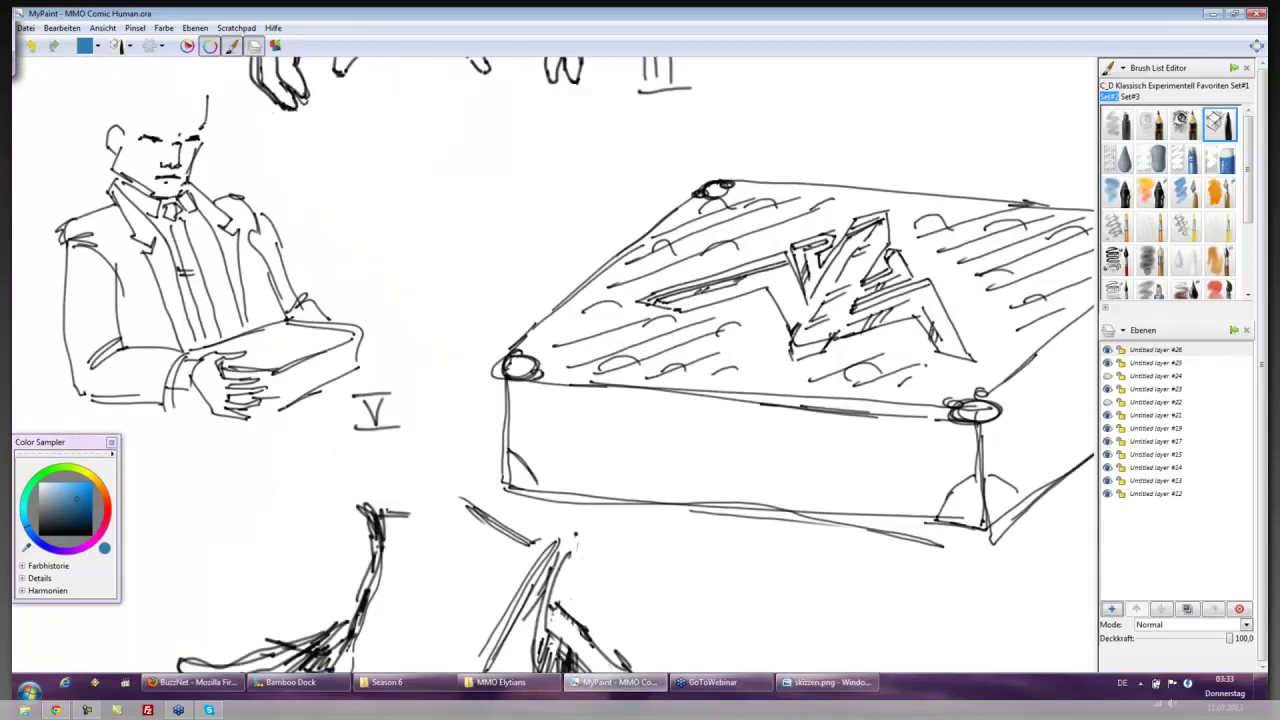
pyautogui.scroll(-1, 661, 376)
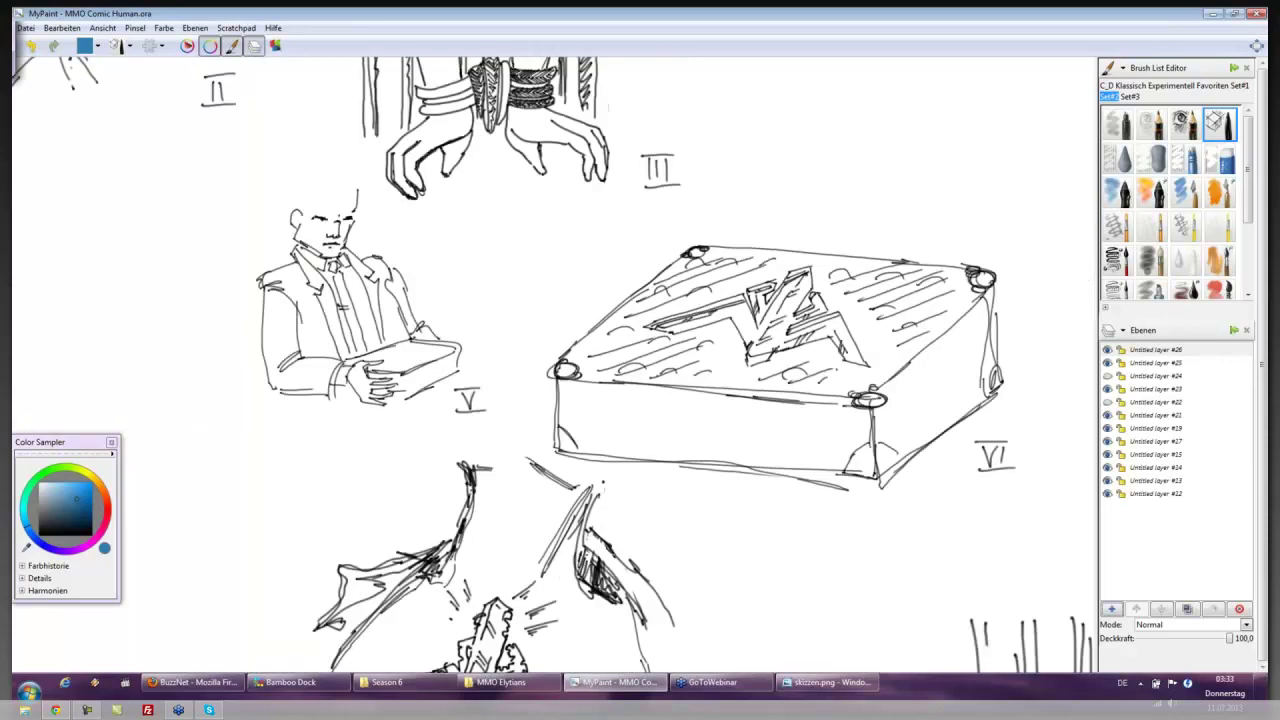
pyautogui.scroll(-5, 633, 377)
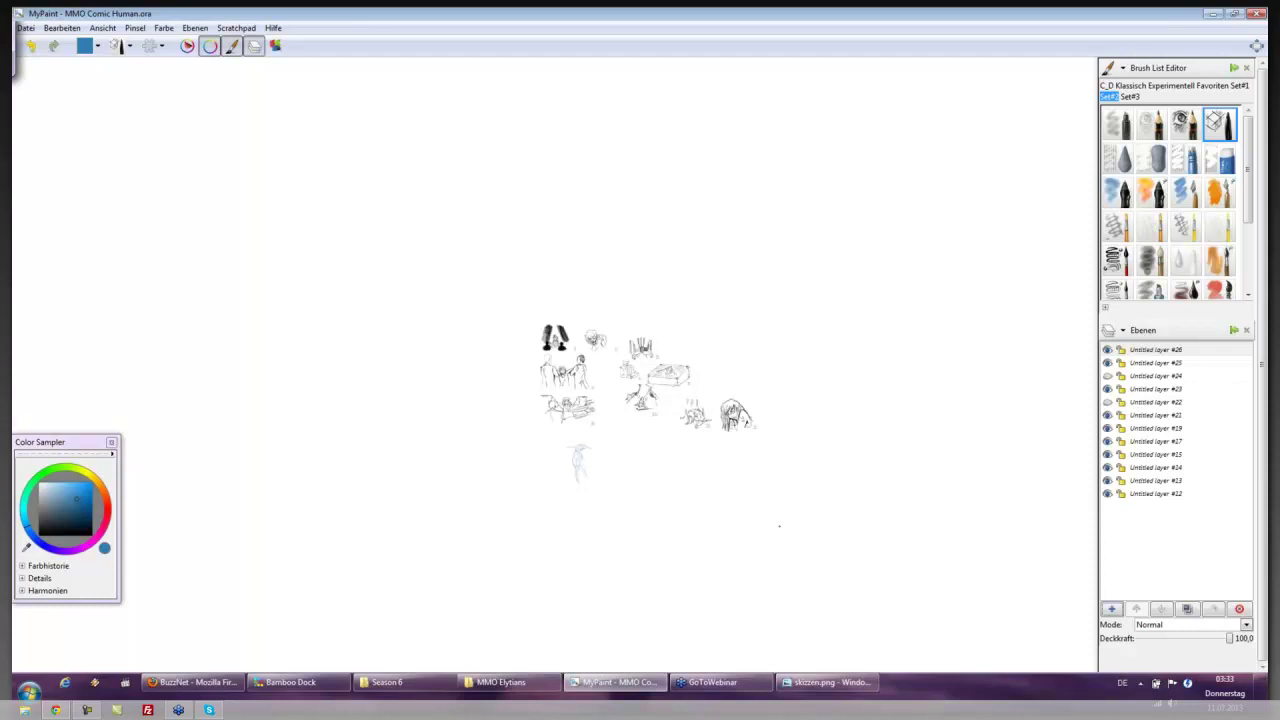
pyautogui.scroll(6, 848, 613)
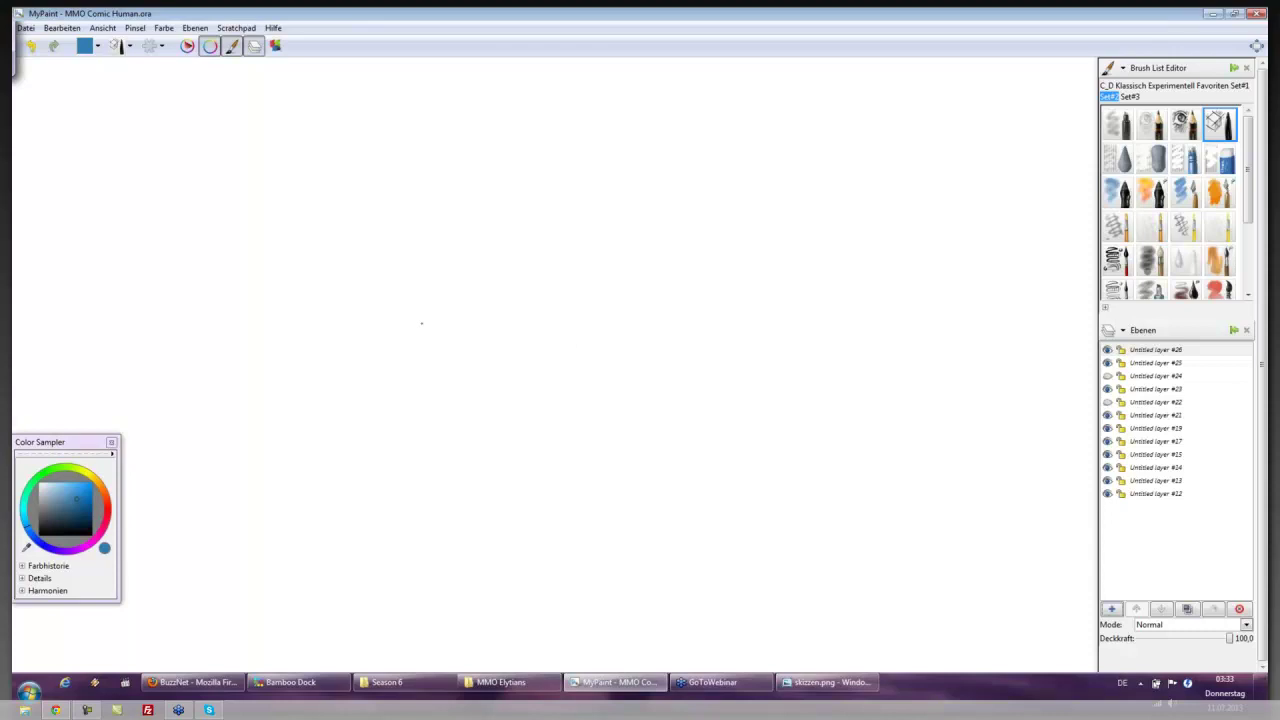
pyautogui.scroll(-3, 468, 388)
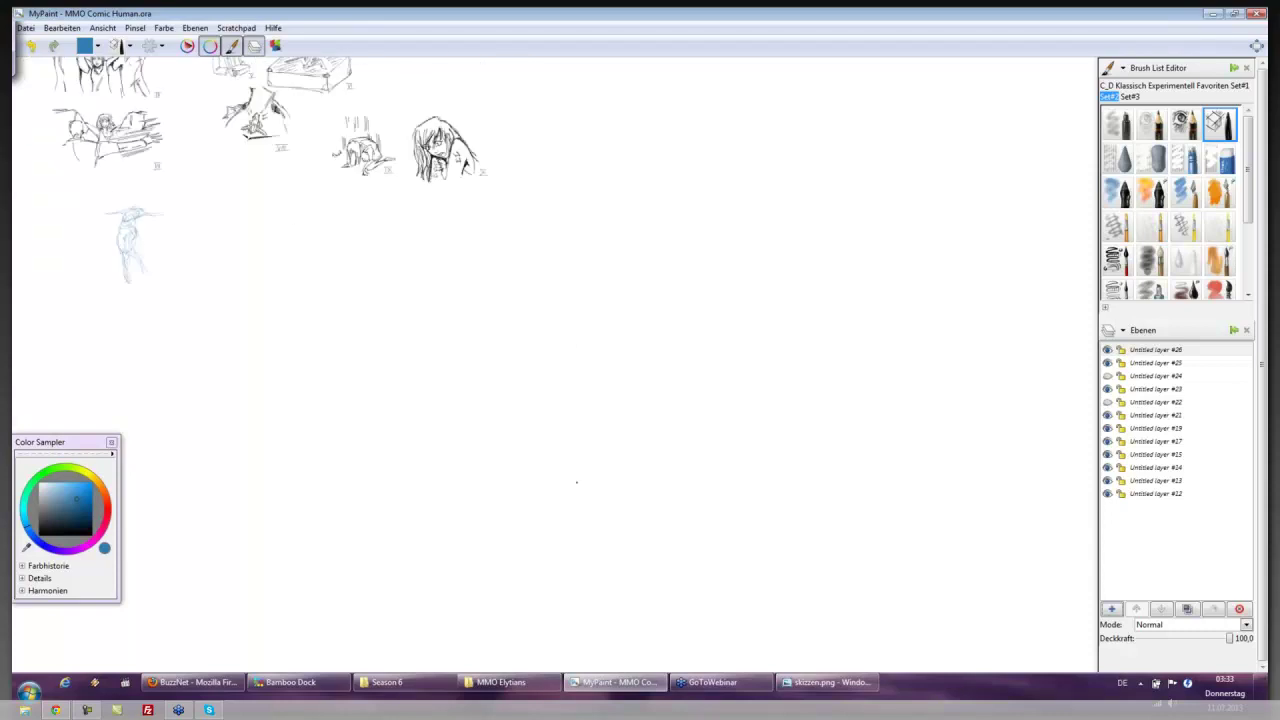
pyautogui.moveTo(312, 241)
pyautogui.mouseDown()
pyautogui.moveTo(582, 489)
pyautogui.moveTo(598, 420)
pyautogui.mouseUp()
pyautogui.scroll(2, 590, 484)
pyautogui.scroll(5, 598, 385)
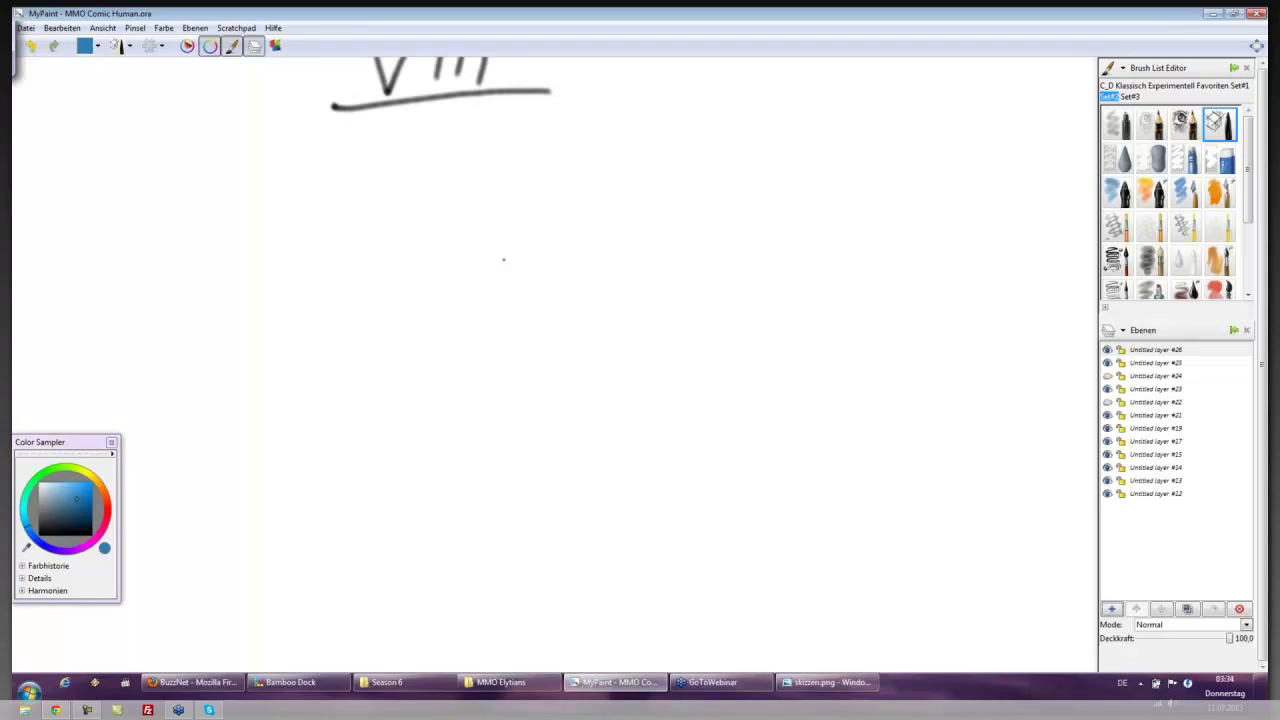
pyautogui.scroll(5, 504, 255)
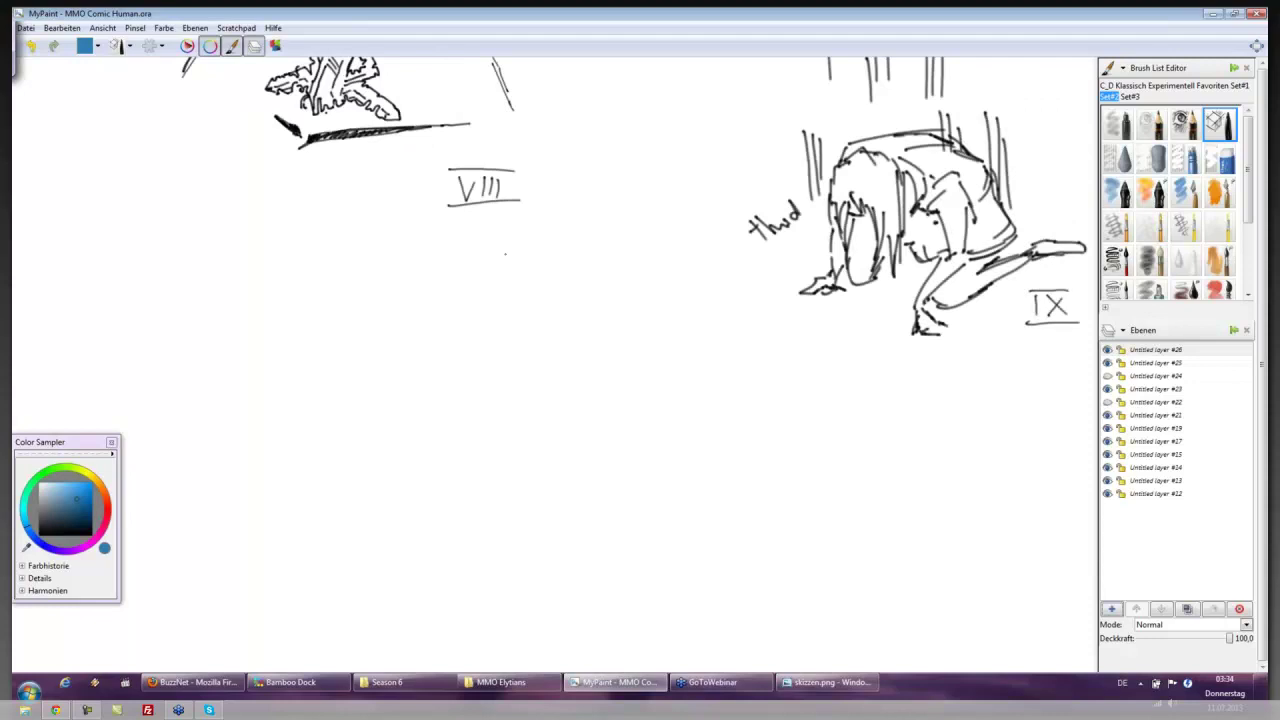
pyautogui.scroll(-3, 505, 253)
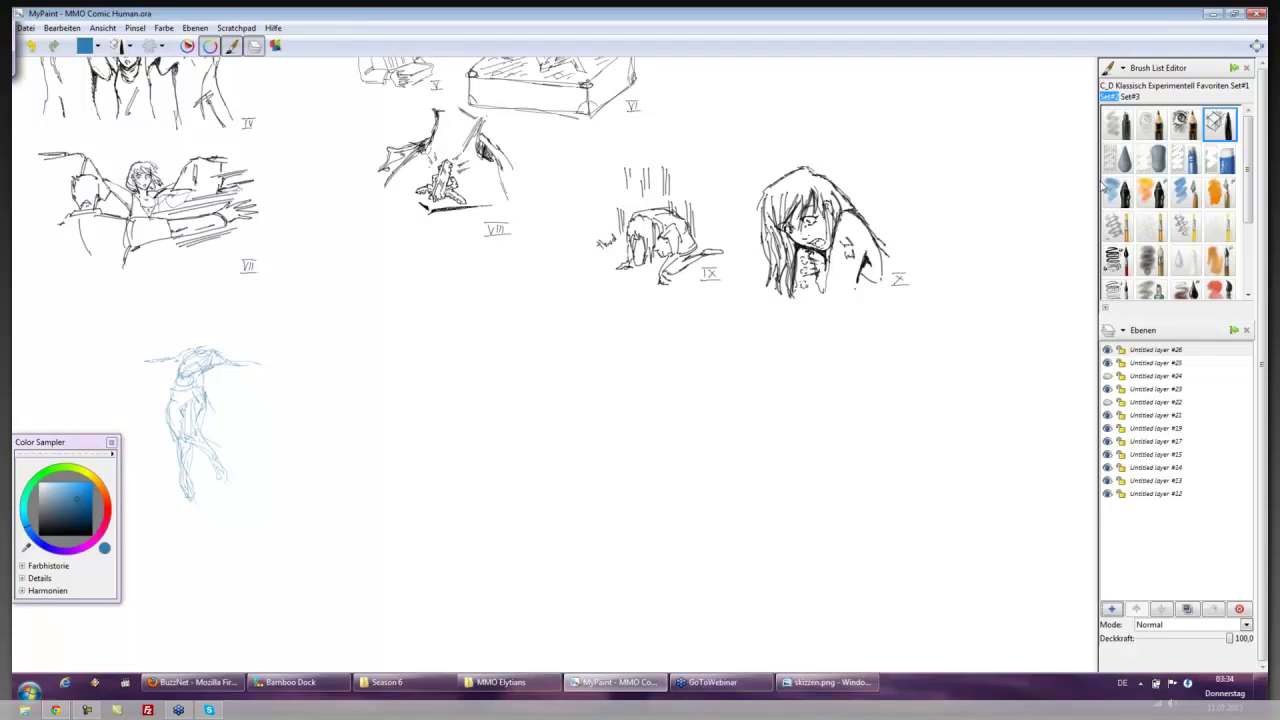
pyautogui.click(812, 686)
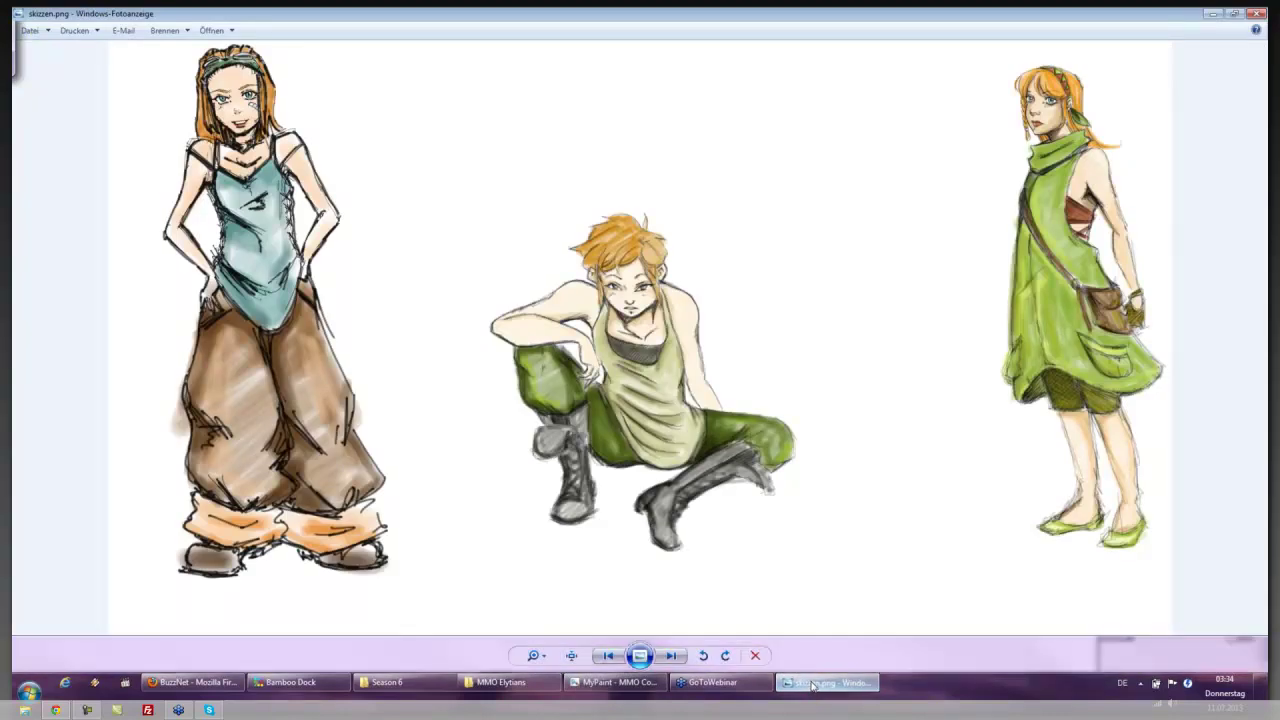
pyautogui.click(812, 686)
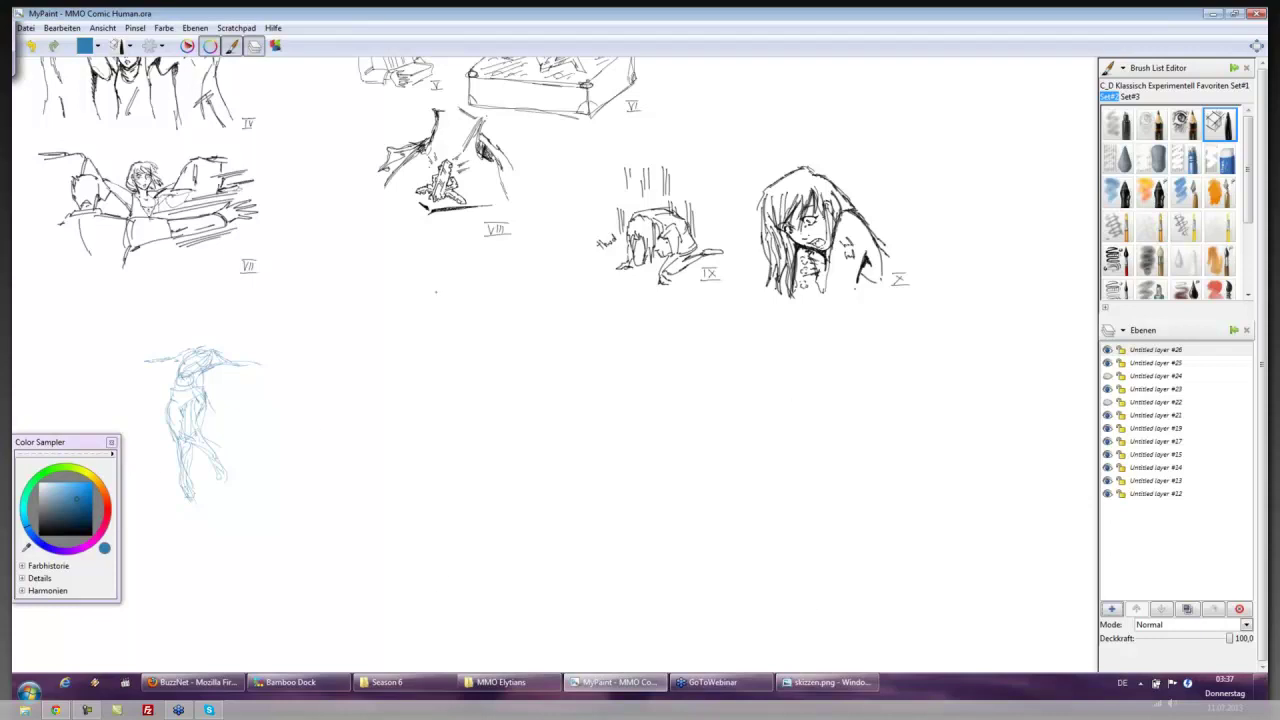
# Zoom and pan onto panel VIII's inked winged creature crouching above the ground stroke
pyautogui.scroll(3, 436, 284)
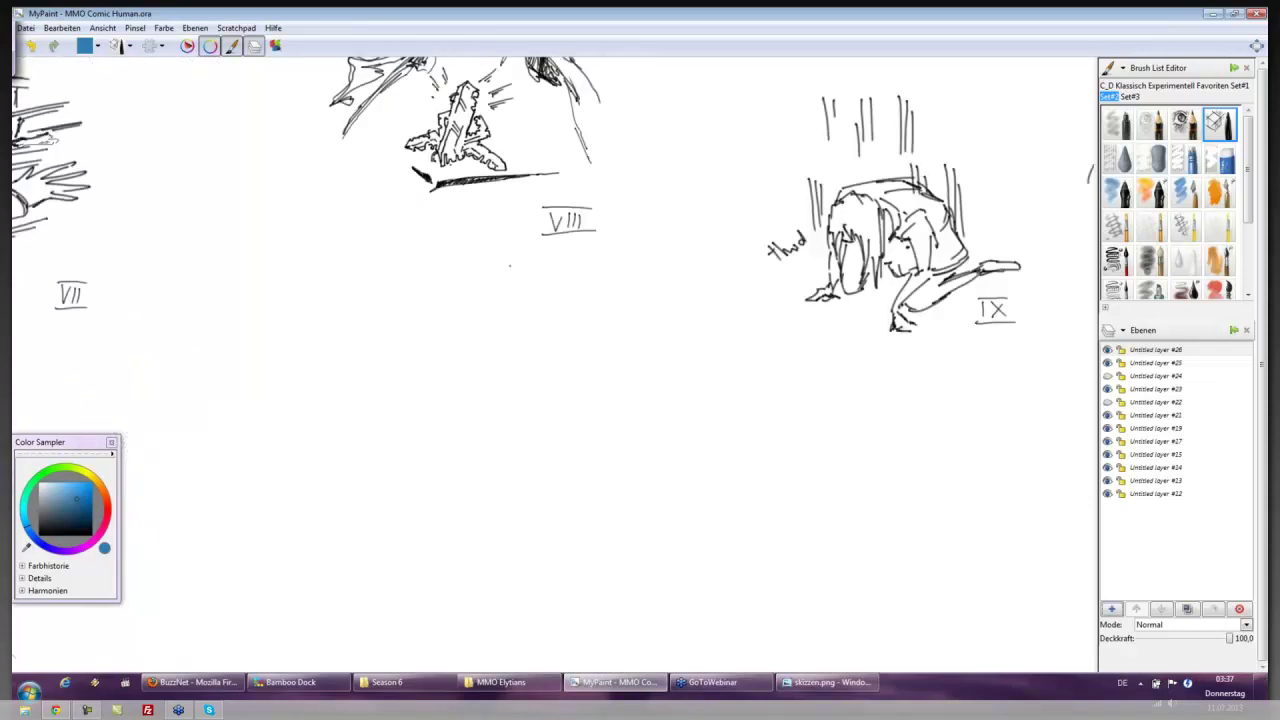
pyautogui.moveTo(498, 197); pyautogui.dragTo(545, 367)
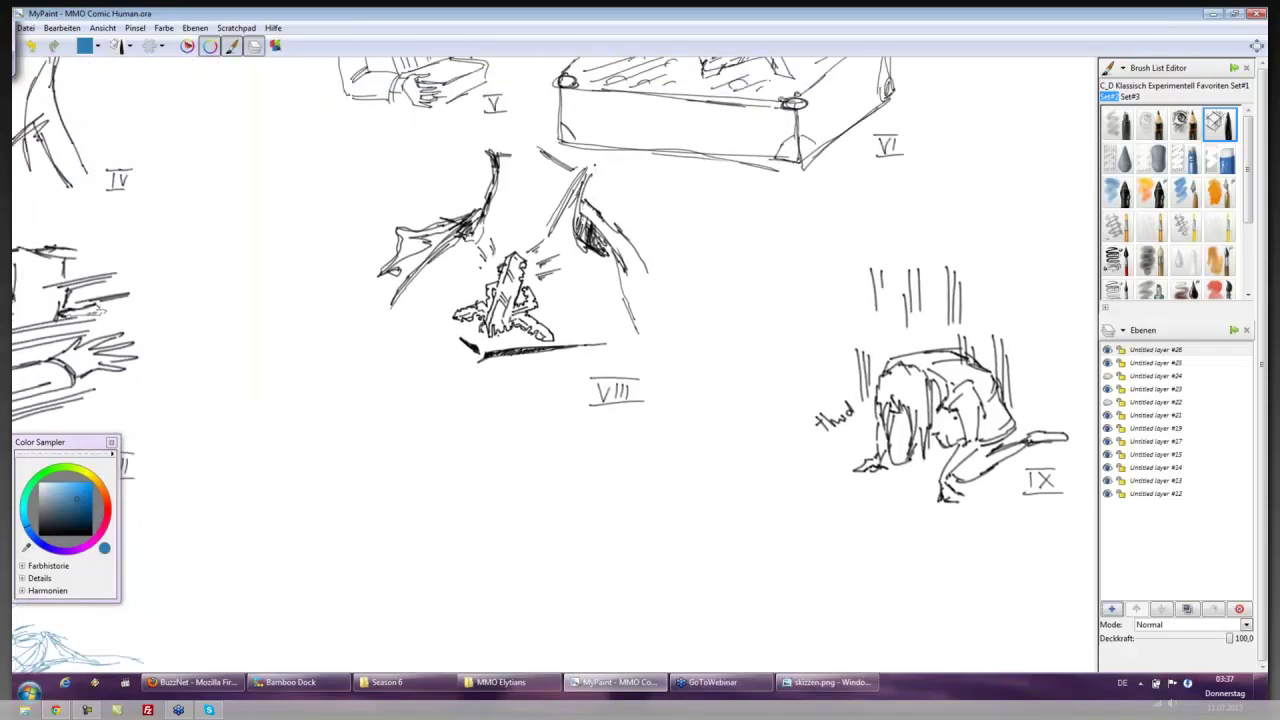
pyautogui.scroll(3, 520, 330)
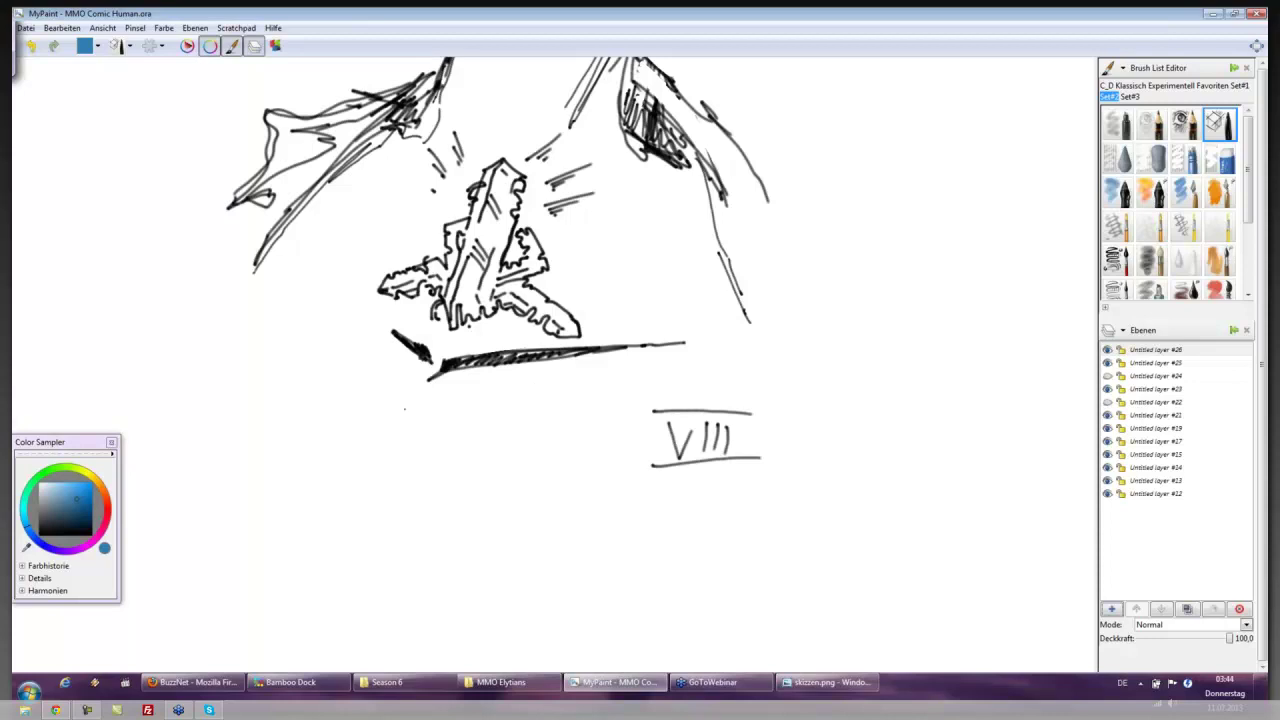
# Zoom out on the comic panels and minimize MyPaint to reveal the cowgirl sketch
pyautogui.scroll(-2, 207, 381)
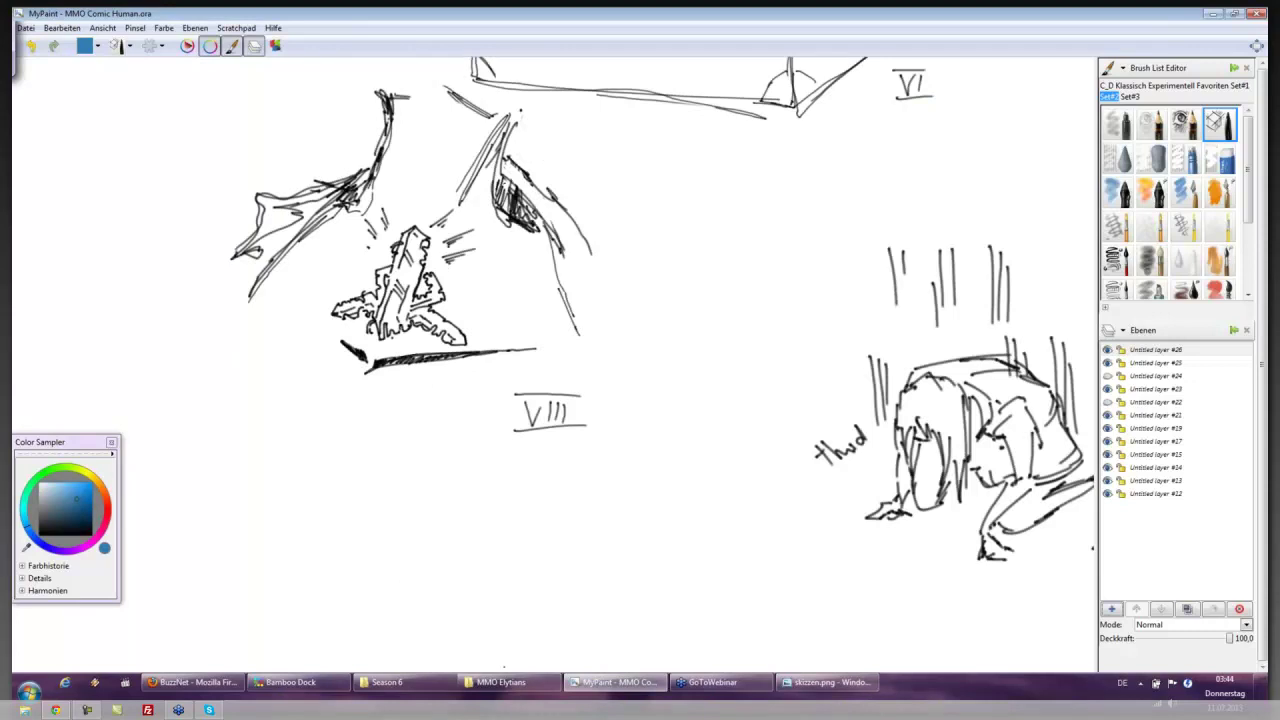
pyautogui.click(1207, 15)
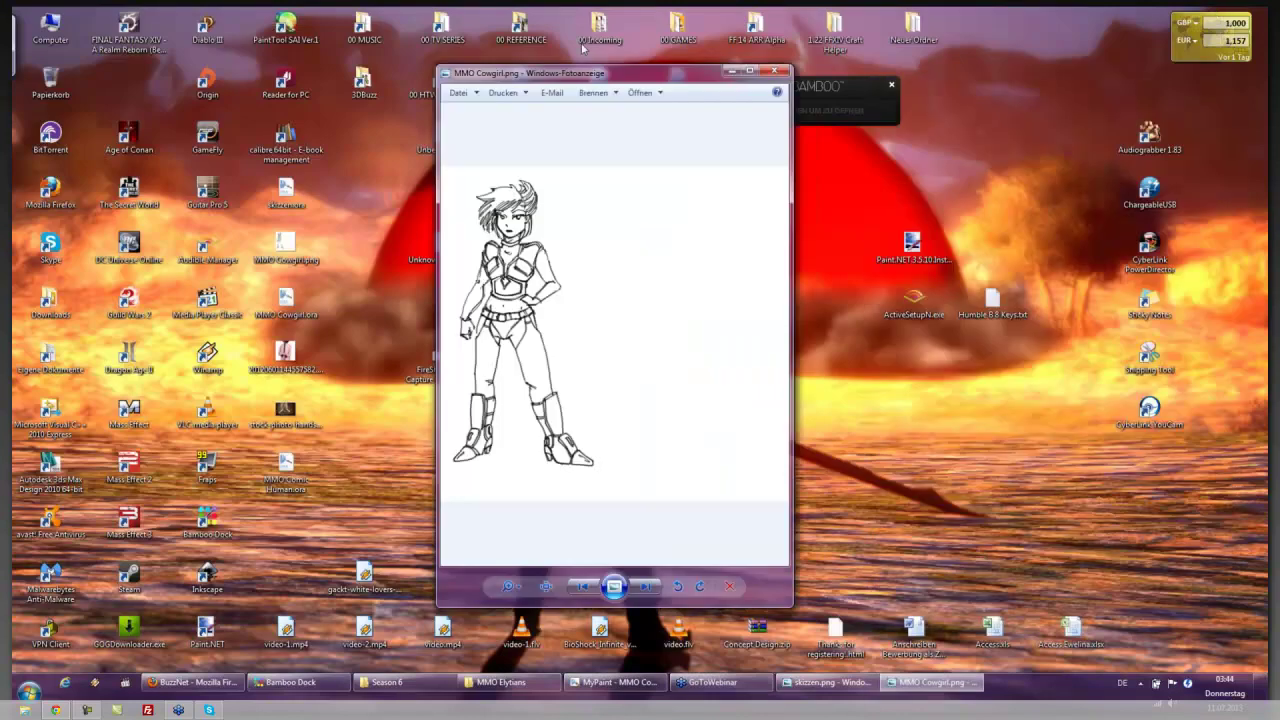
# Maximize the MMO Cowgirl.png viewer window to review the sketch, then close it
pyautogui.moveTo(583, 73); pyautogui.dragTo(380, 3)
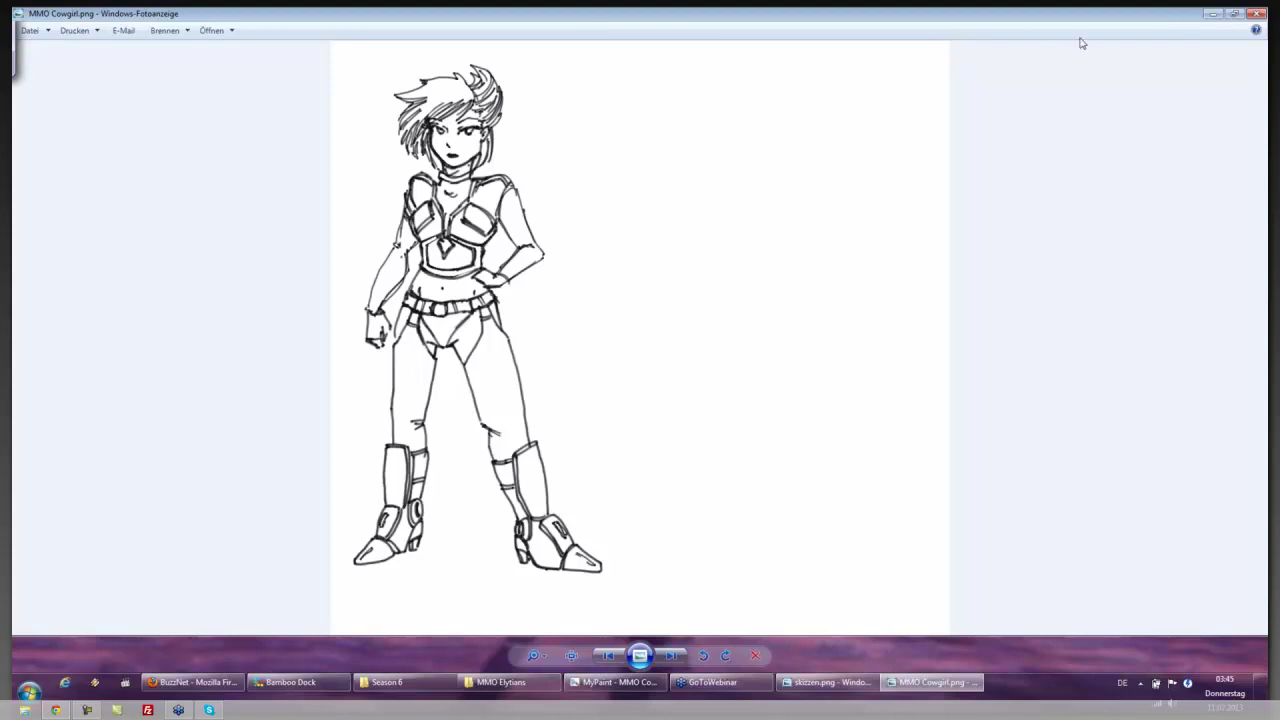
pyautogui.click(1254, 13)
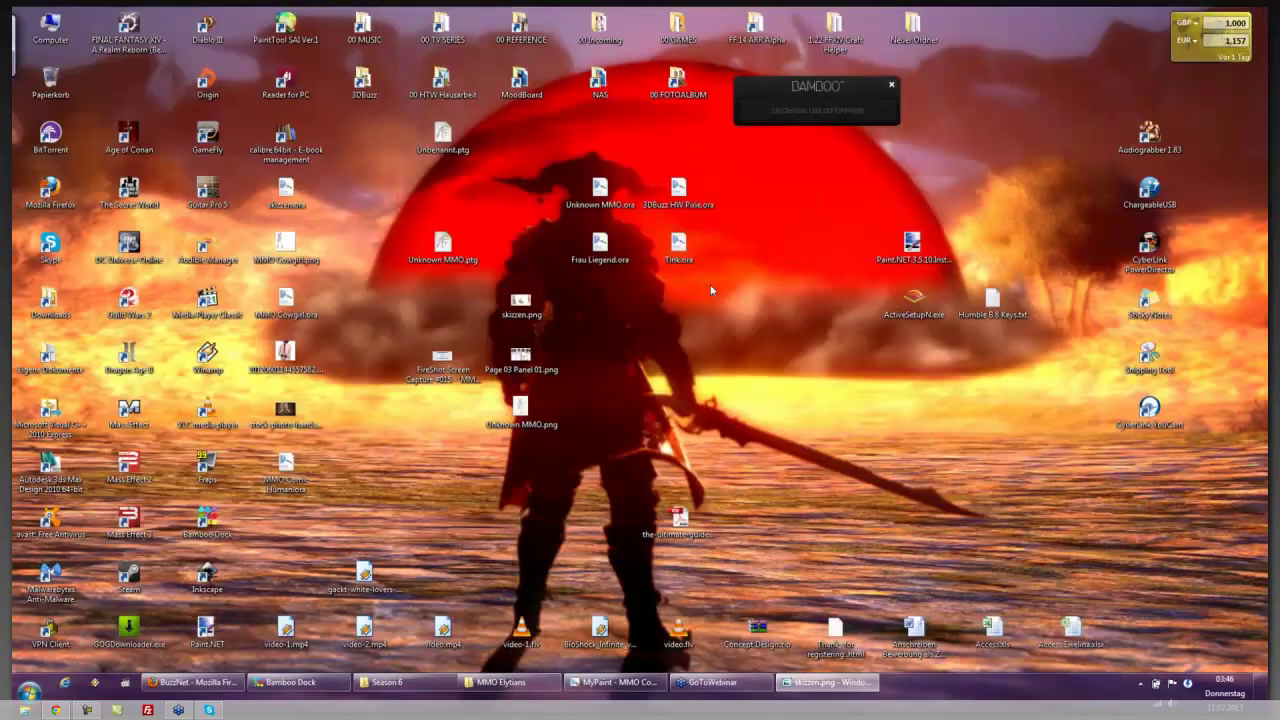
# Open Unknown MMO.ora from the desktop in MyPaint and maximize its window
pyautogui.doubleClick(608, 198)
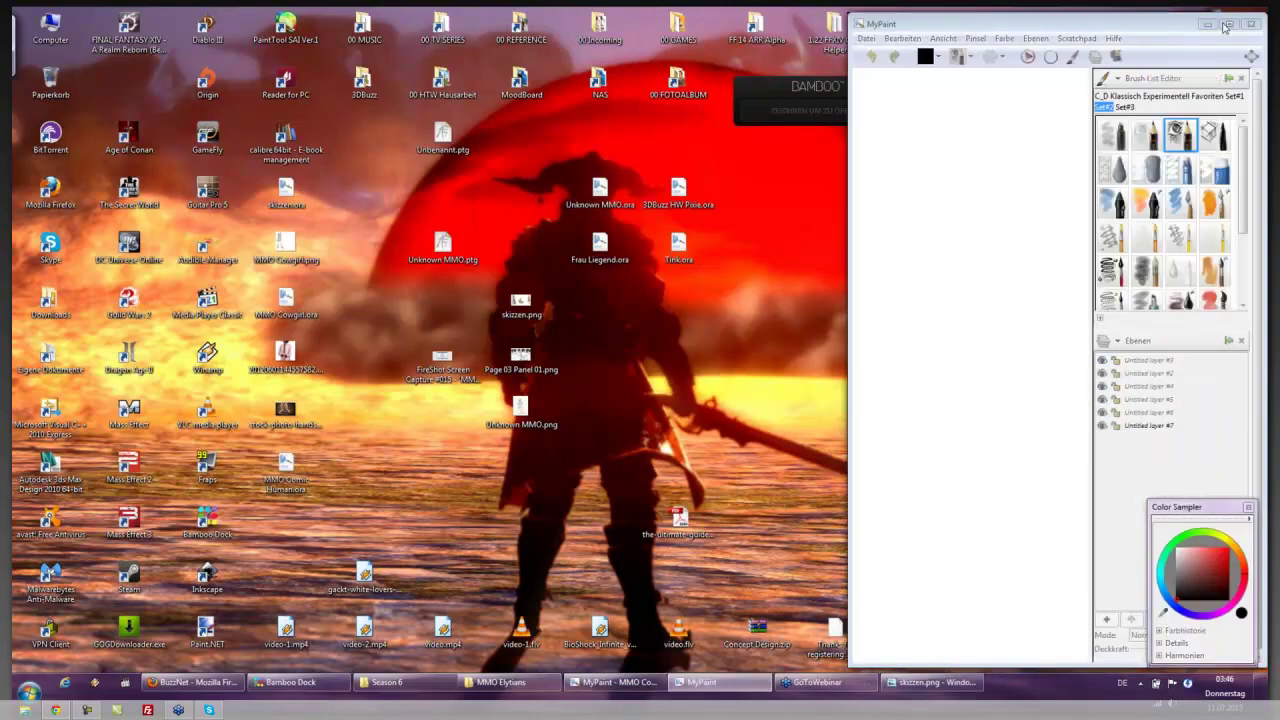
pyautogui.click(1227, 25)
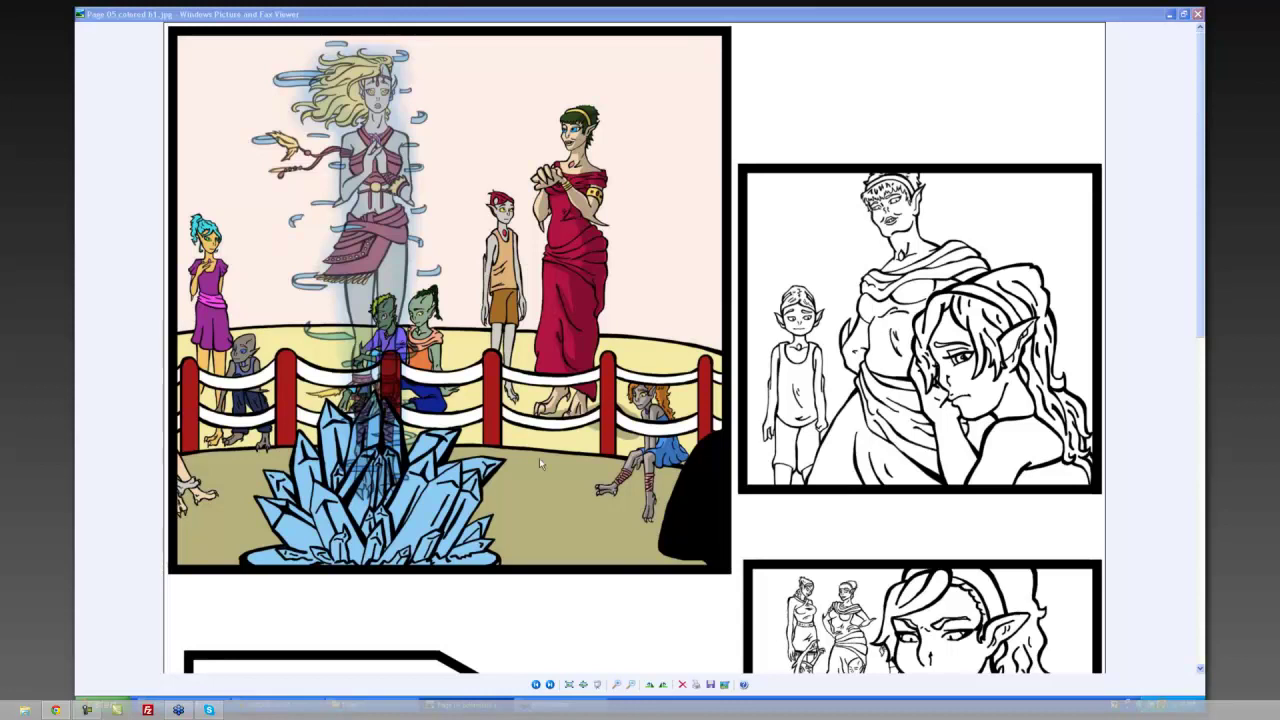
# Advance through the viewer to the Fullmetal.Alchemist.Brotherhood.full.228615.jpg group picture
pyautogui.click(549, 686)
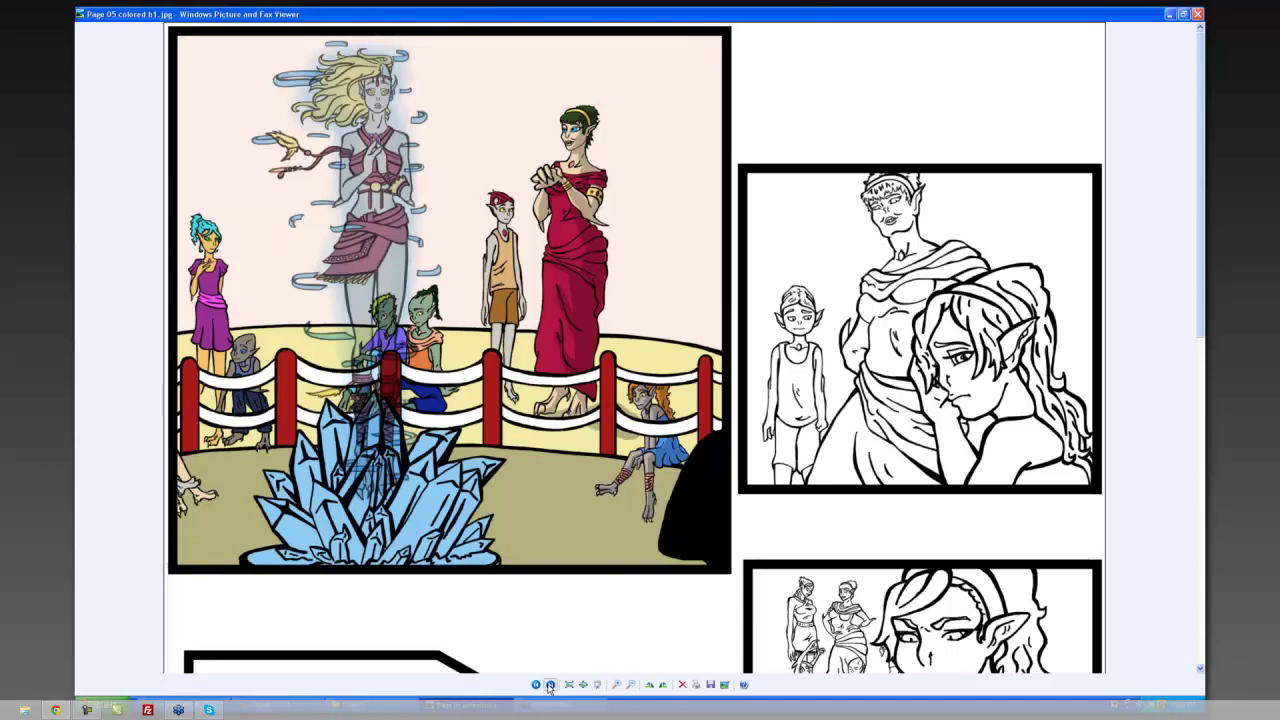
pyautogui.click(549, 686)
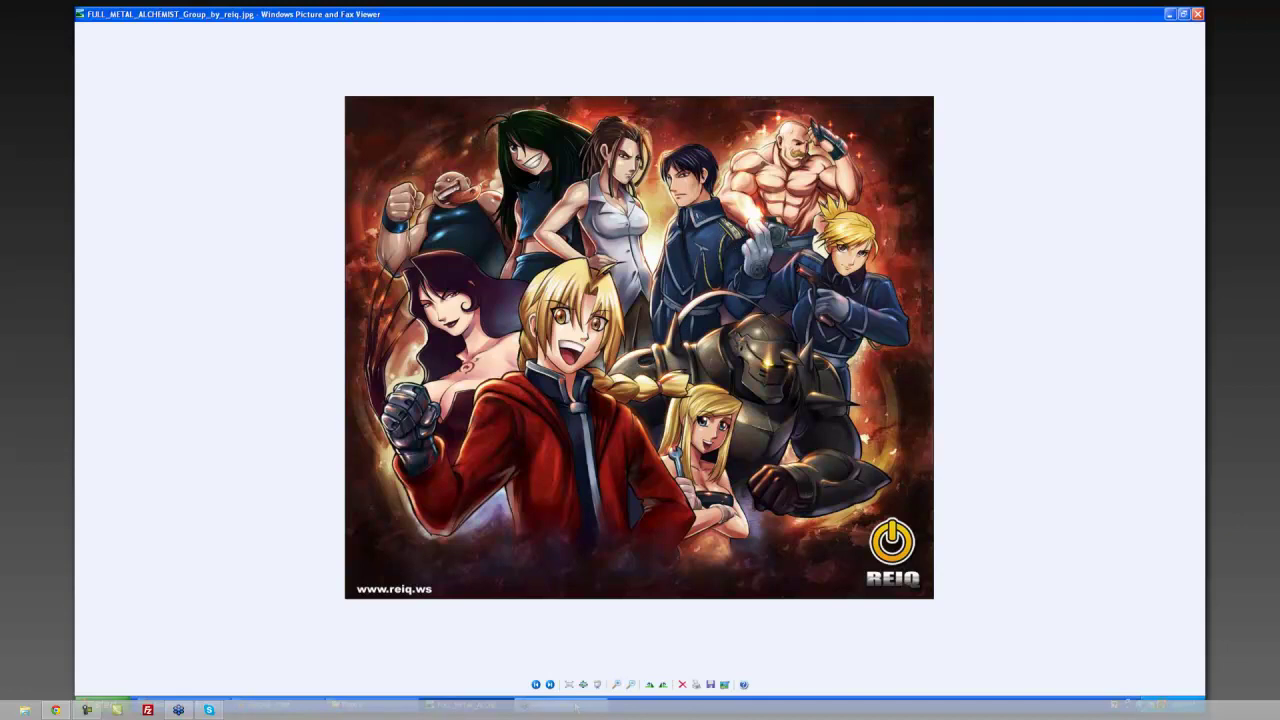
pyautogui.click(549, 685)
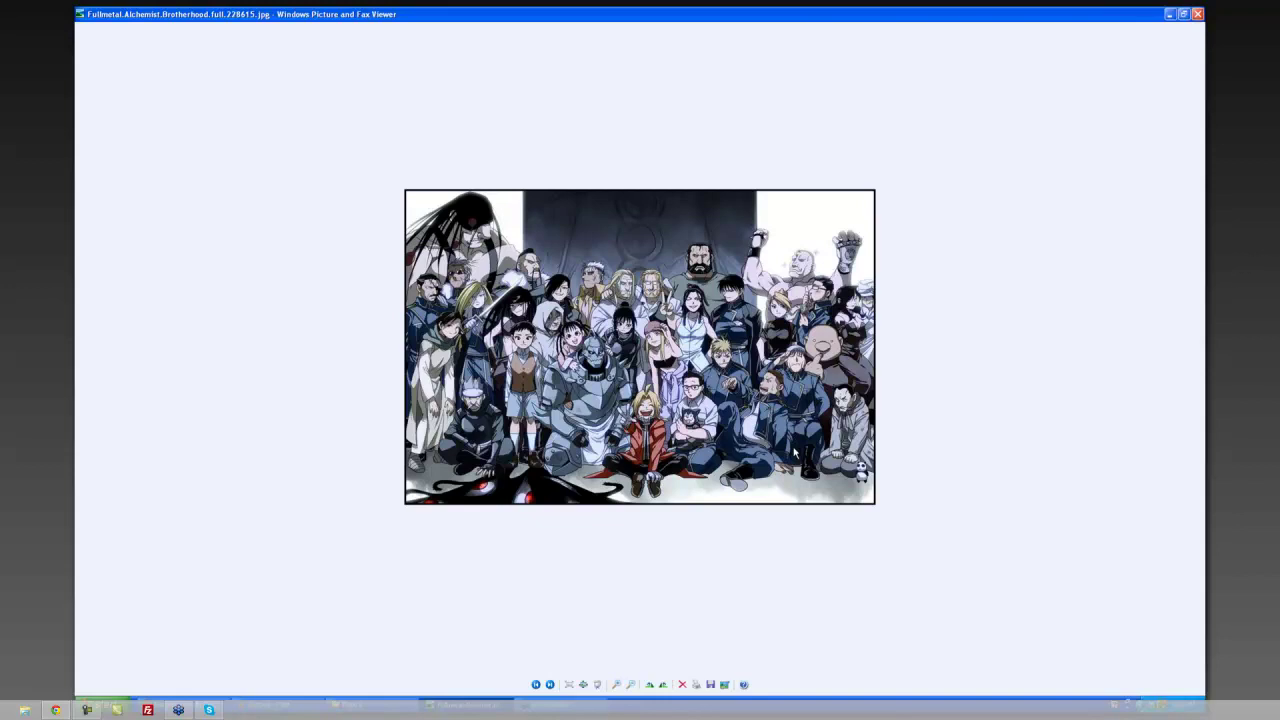
# Step back two pictures in the viewer toward the coloured comic page
pyautogui.click(536, 685)
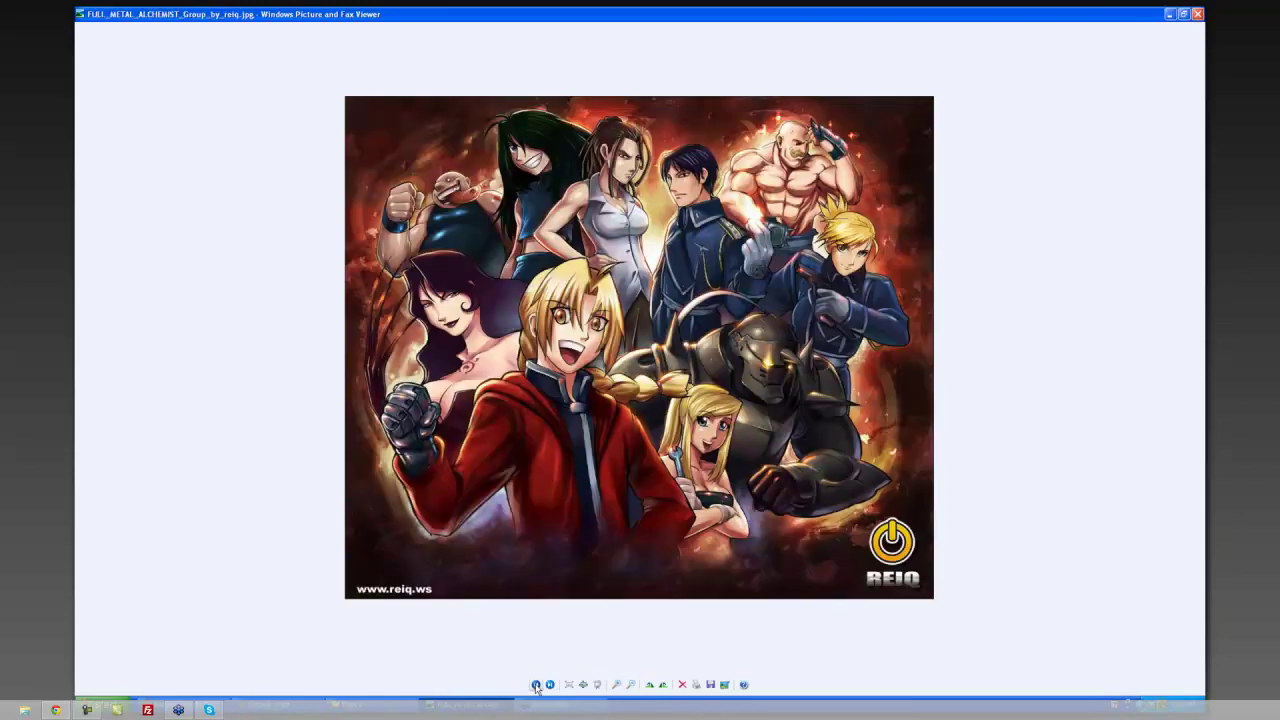
pyautogui.click(536, 685)
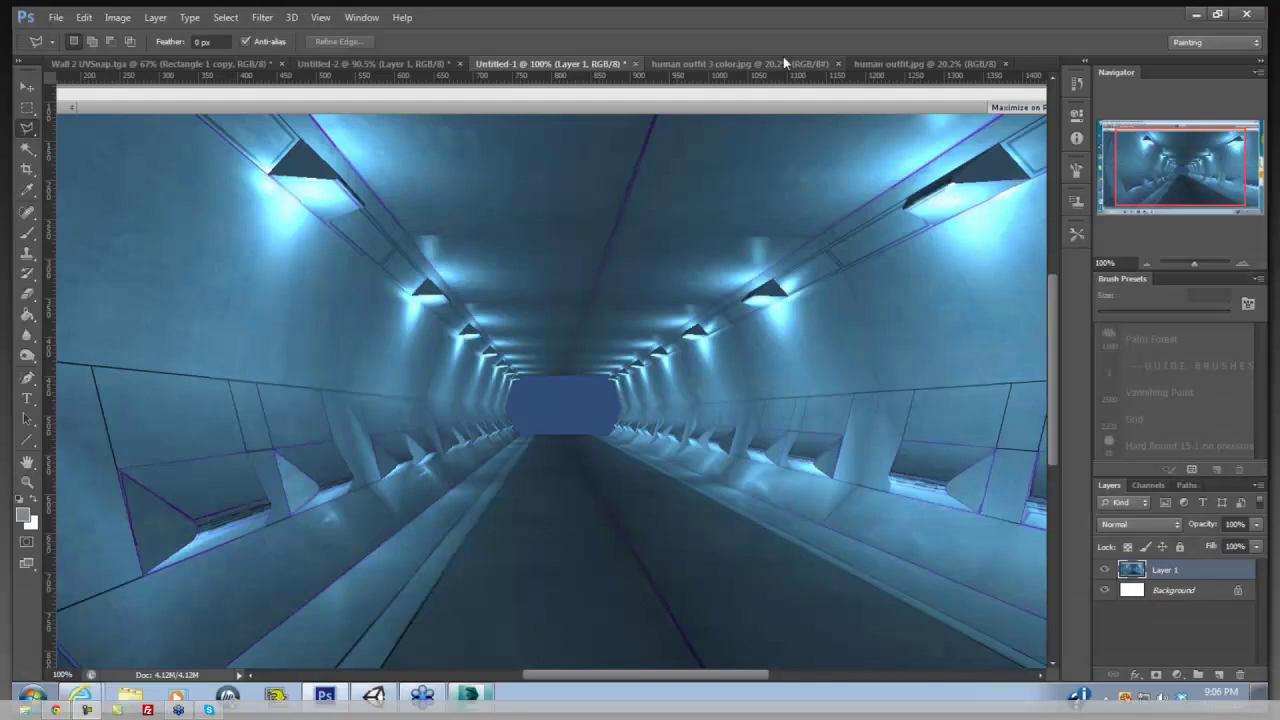
# Bring the human outfit 3 color.jpg document to the front in Photoshop
pyautogui.click(781, 57)
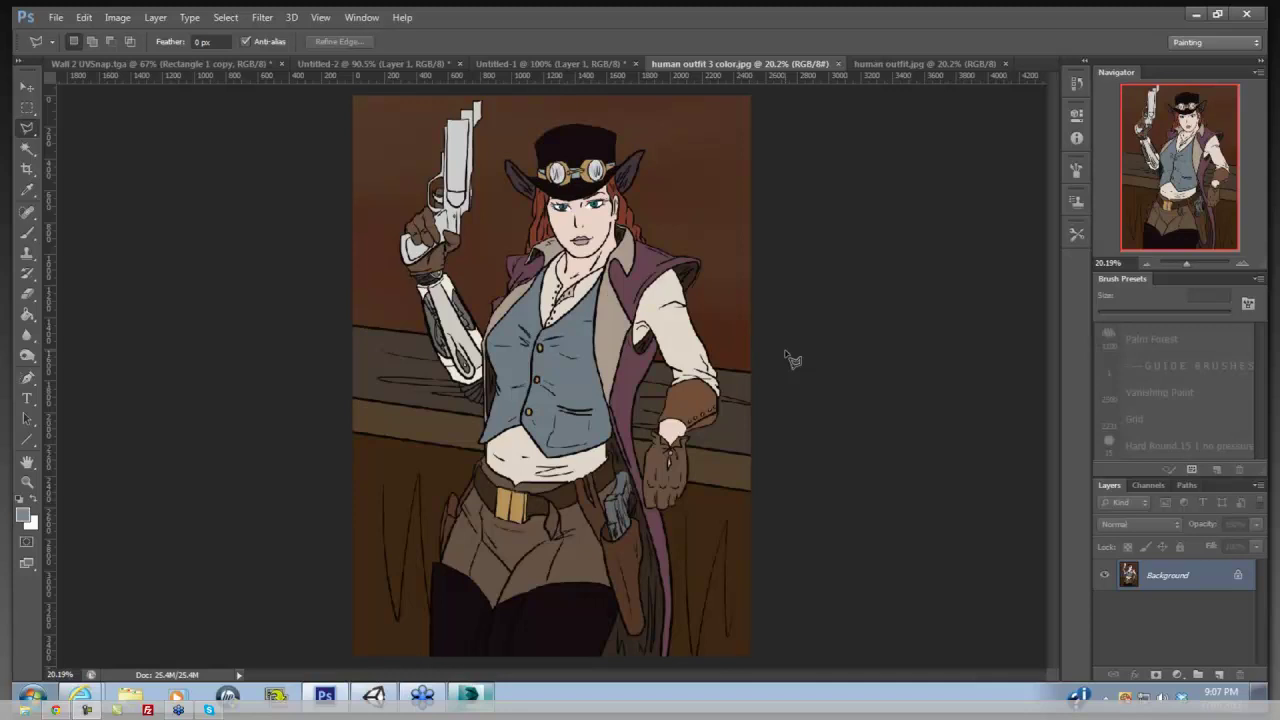
# Make human outfit.jpg, the orange hooded dress sketch, the active document
pyautogui.click(929, 65)
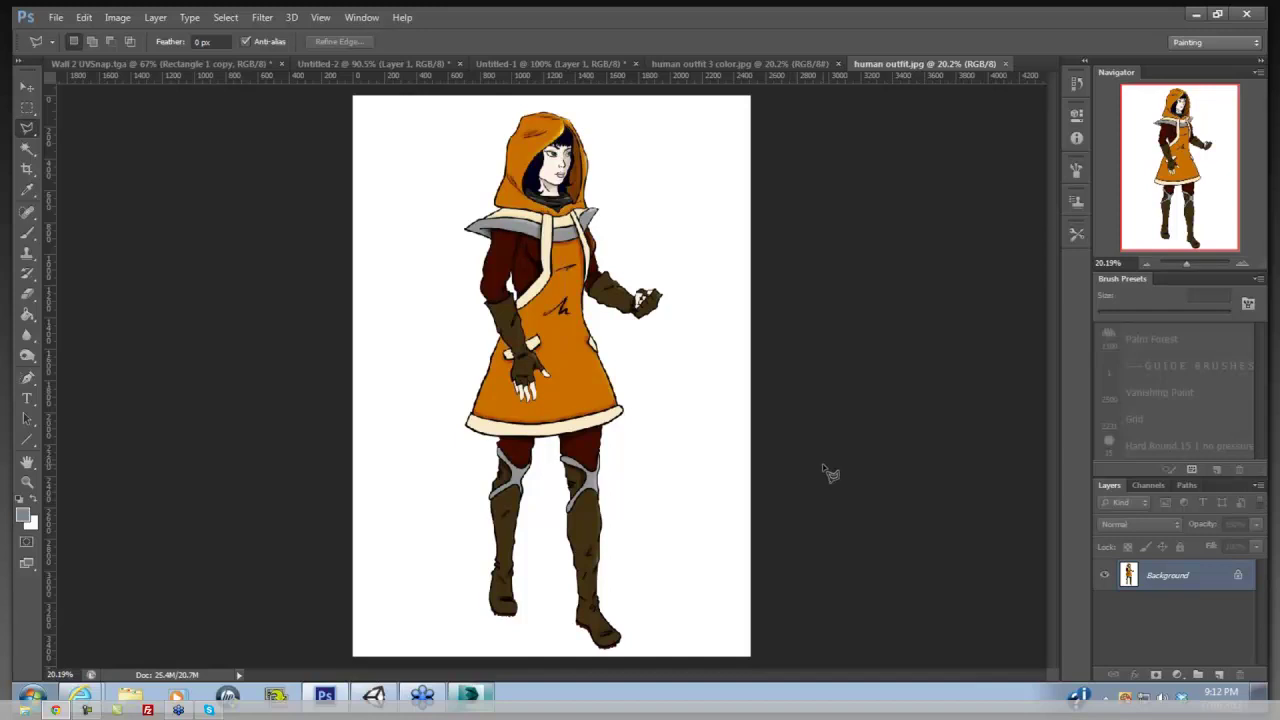
# Add a new layer, pick the Brush tool, and set the foreground colour to black
pyautogui.click(1219, 675)
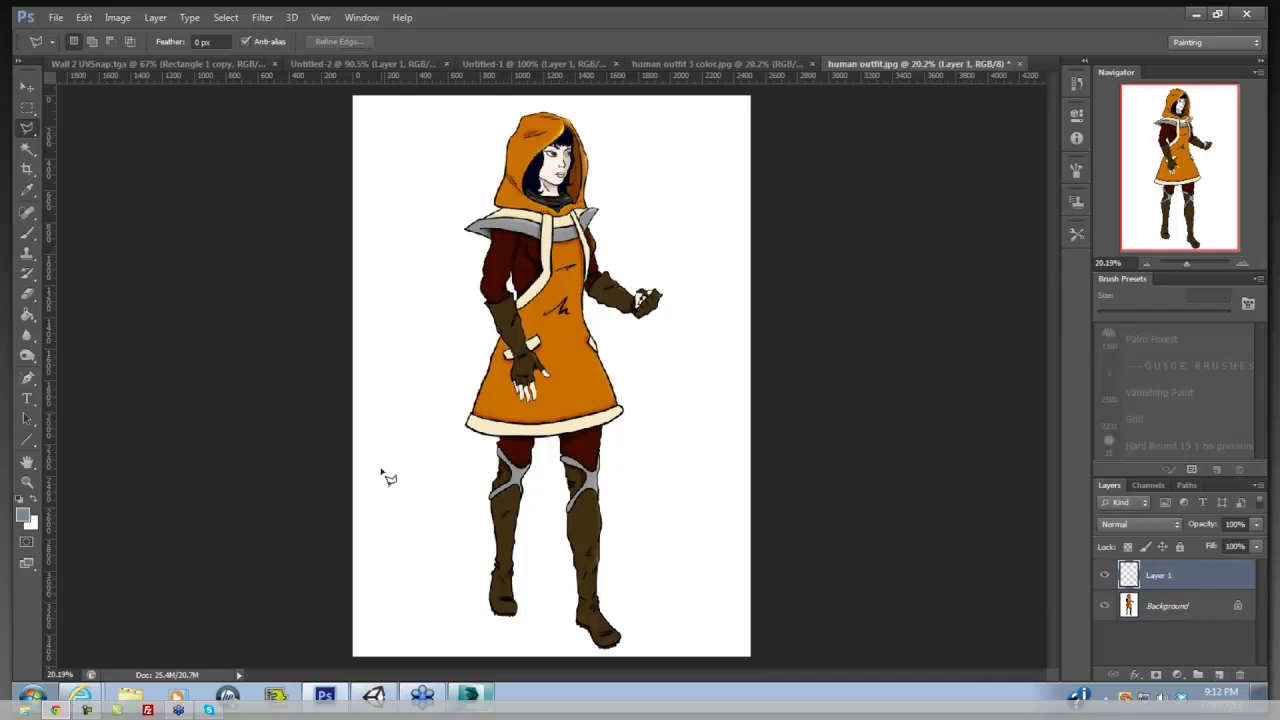
pyautogui.click(32, 233)
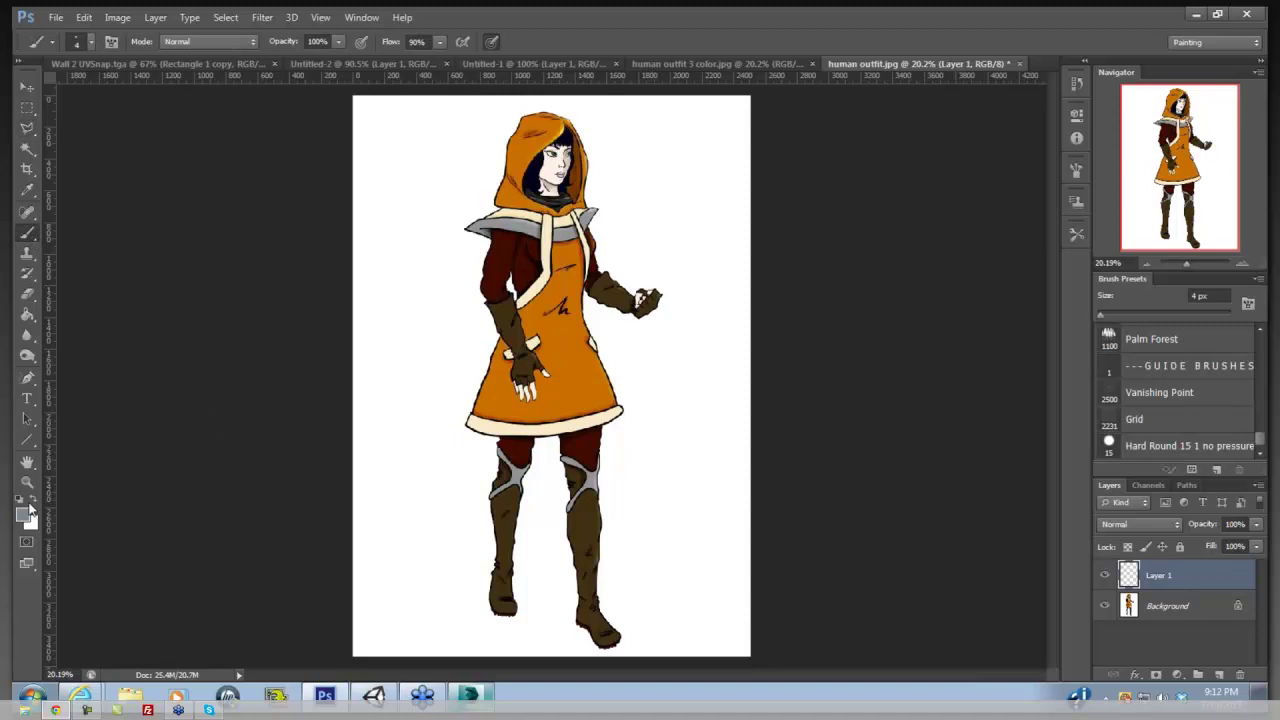
pyautogui.click(24, 514)
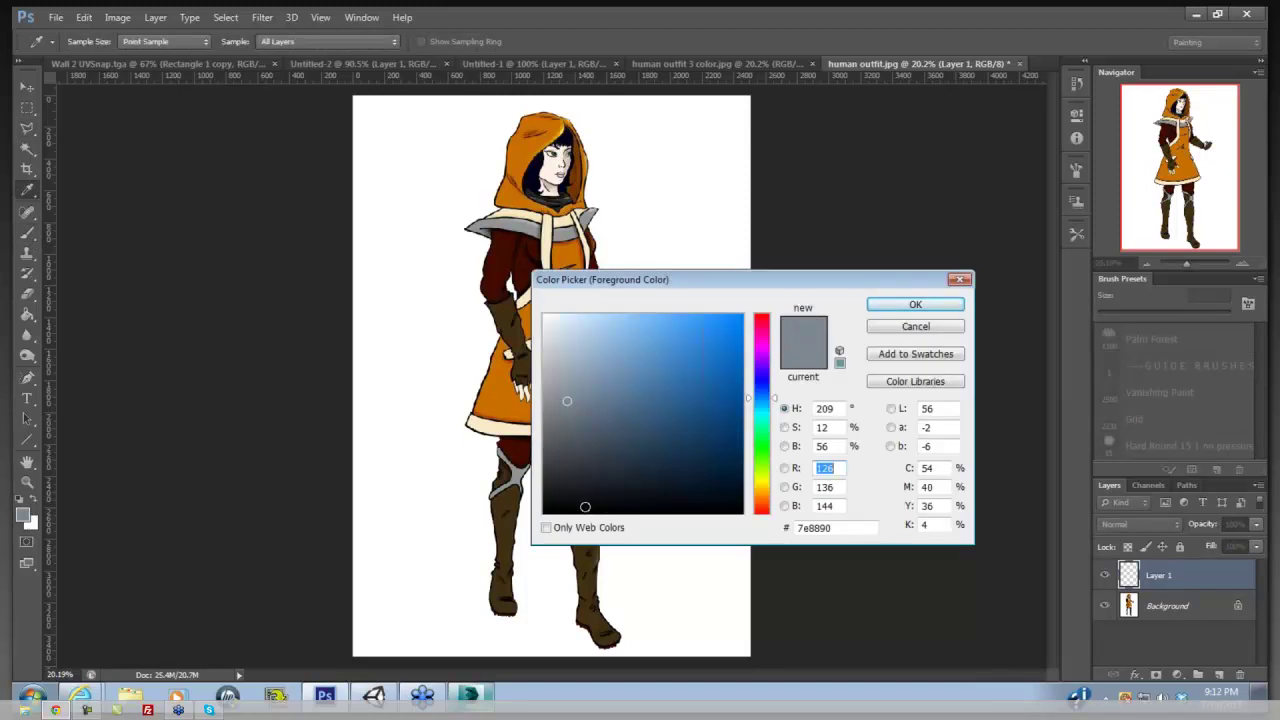
pyautogui.click(546, 511)
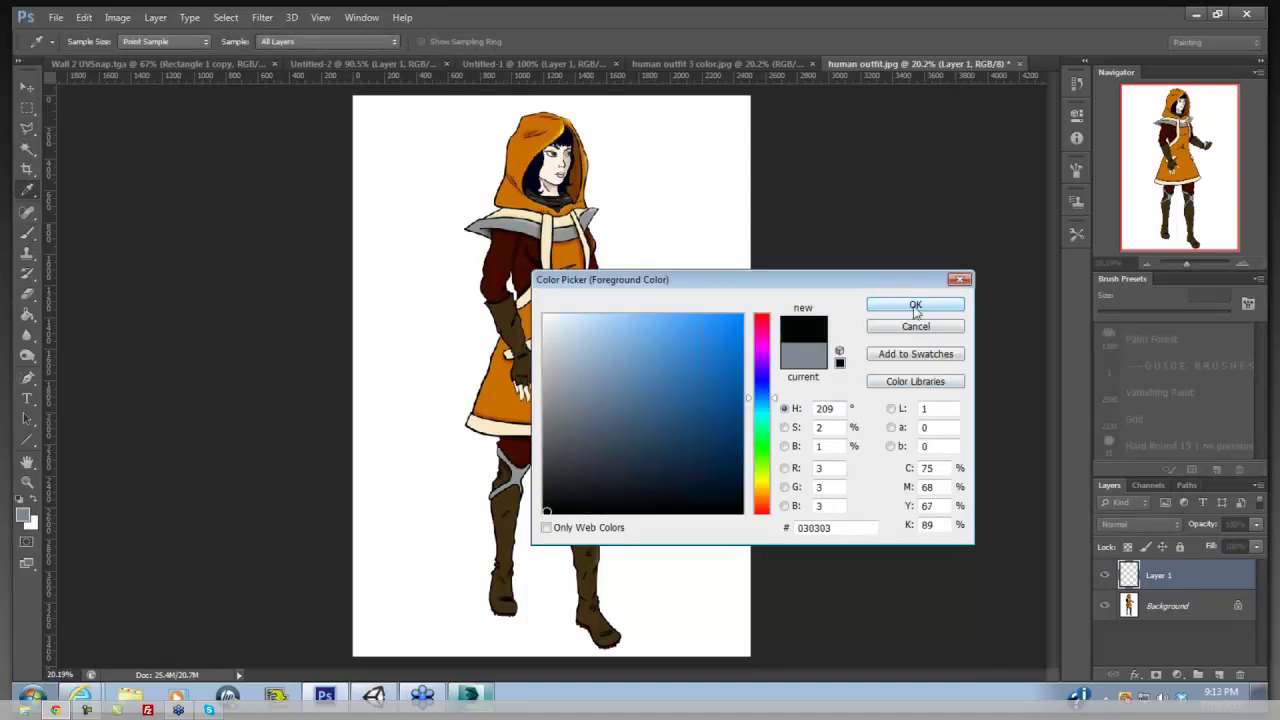
pyautogui.click(912, 304)
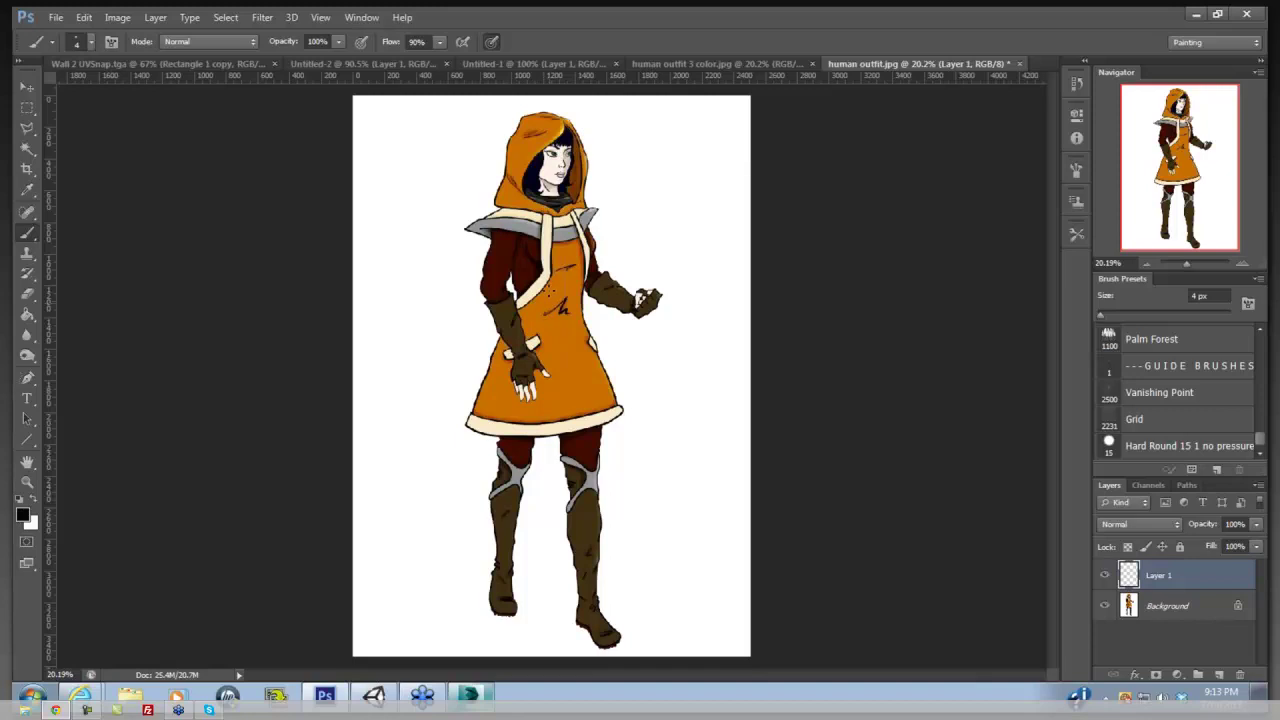
# Test a stroke and the Palm Forest preset, undo the size change, then delete Layer 1
pyautogui.moveTo(548, 290)
pyautogui.mouseDown()
pyautogui.moveTo(546, 322)
pyautogui.moveTo(563, 326)
pyautogui.moveTo(555, 318)
pyautogui.moveTo(547, 338)
pyautogui.moveTo(564, 330)
pyautogui.moveTo(576, 338)
pyautogui.mouseUp()
pyautogui.click(1201, 341)
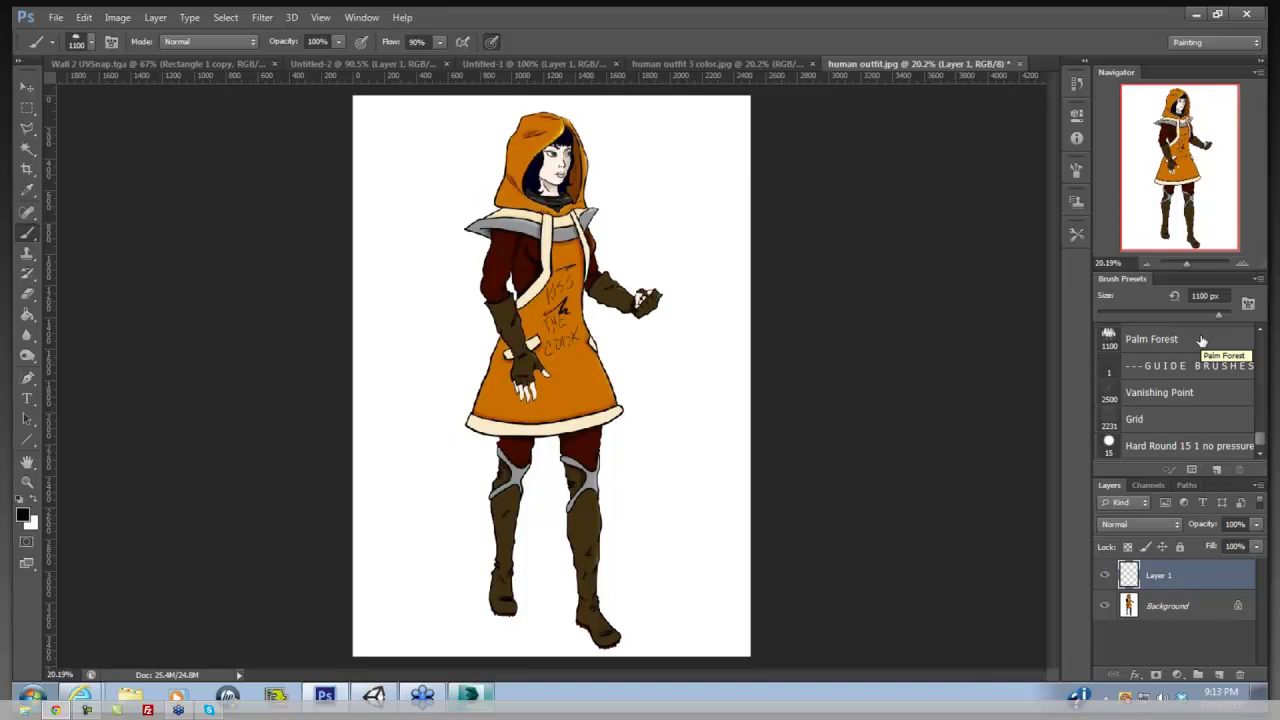
pyautogui.hotkey('ctrl', 'z')
pyautogui.moveTo(1191, 570); pyautogui.dragTo(1239, 675)
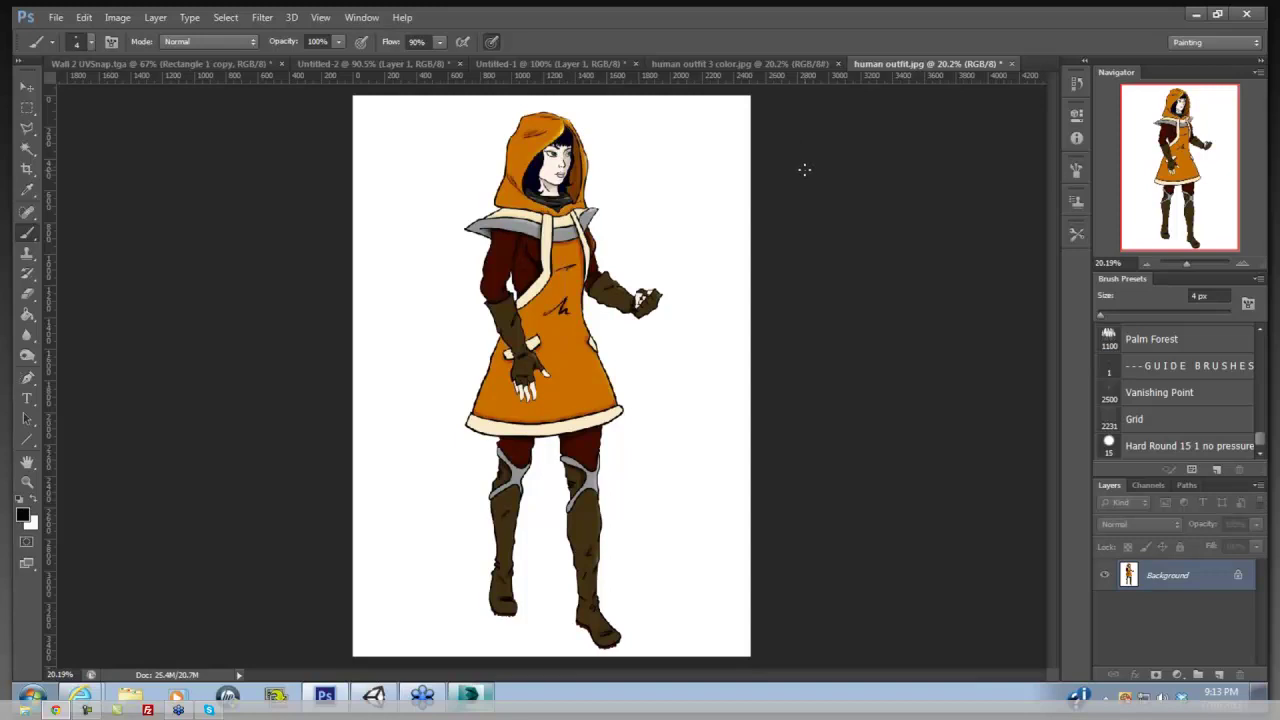
# Switch to the human outfit 3 color.jpg document to begin reviewing the sketches
pyautogui.click(786, 63)
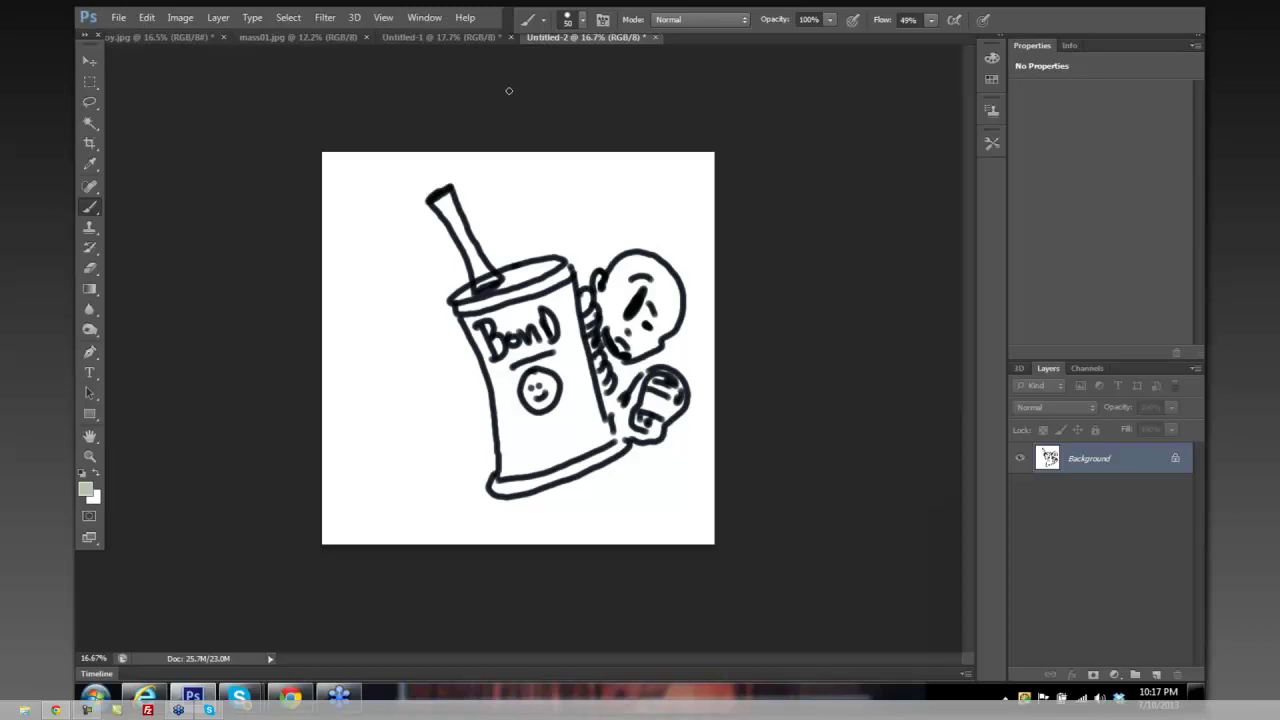
# Switch to the colourful Untitled-1 painting of the blue dome under a pink sky
pyautogui.click(446, 38)
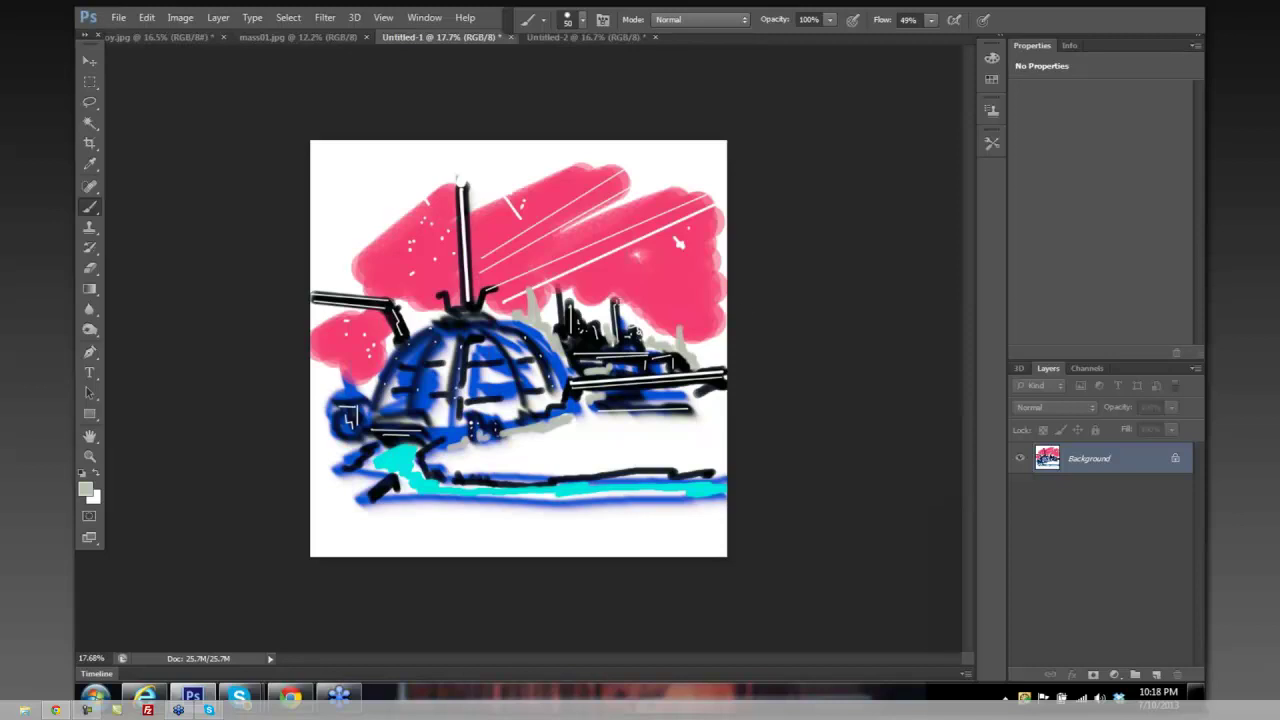
# Pick the Magic Wand, then the Move tool, and dismiss the Genieo news popup
pyautogui.click(94, 125)
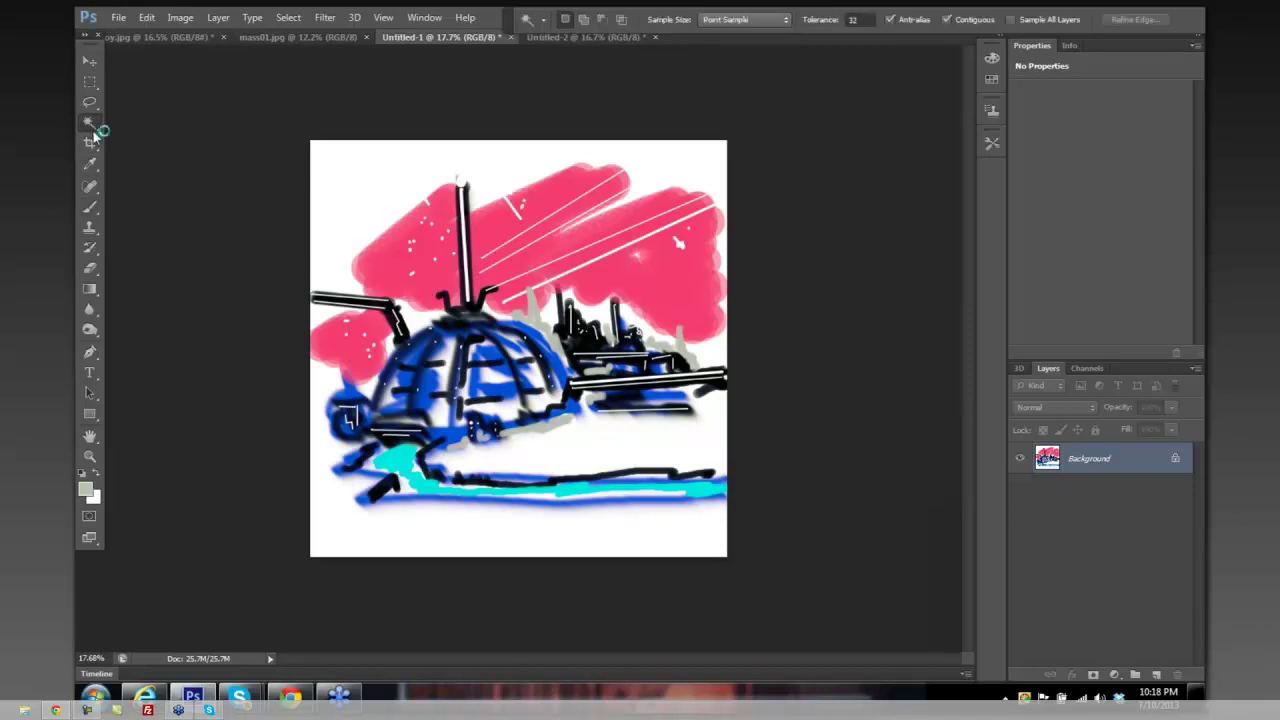
pyautogui.click(91, 64)
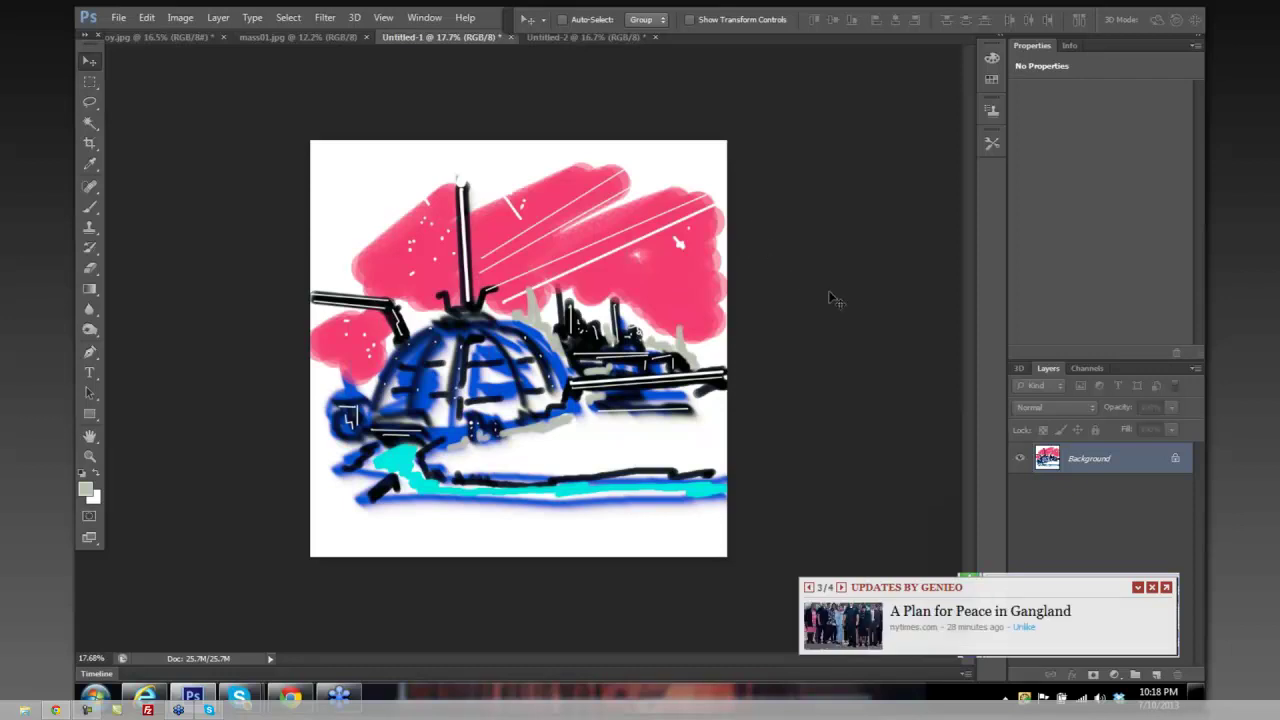
pyautogui.click(1152, 588)
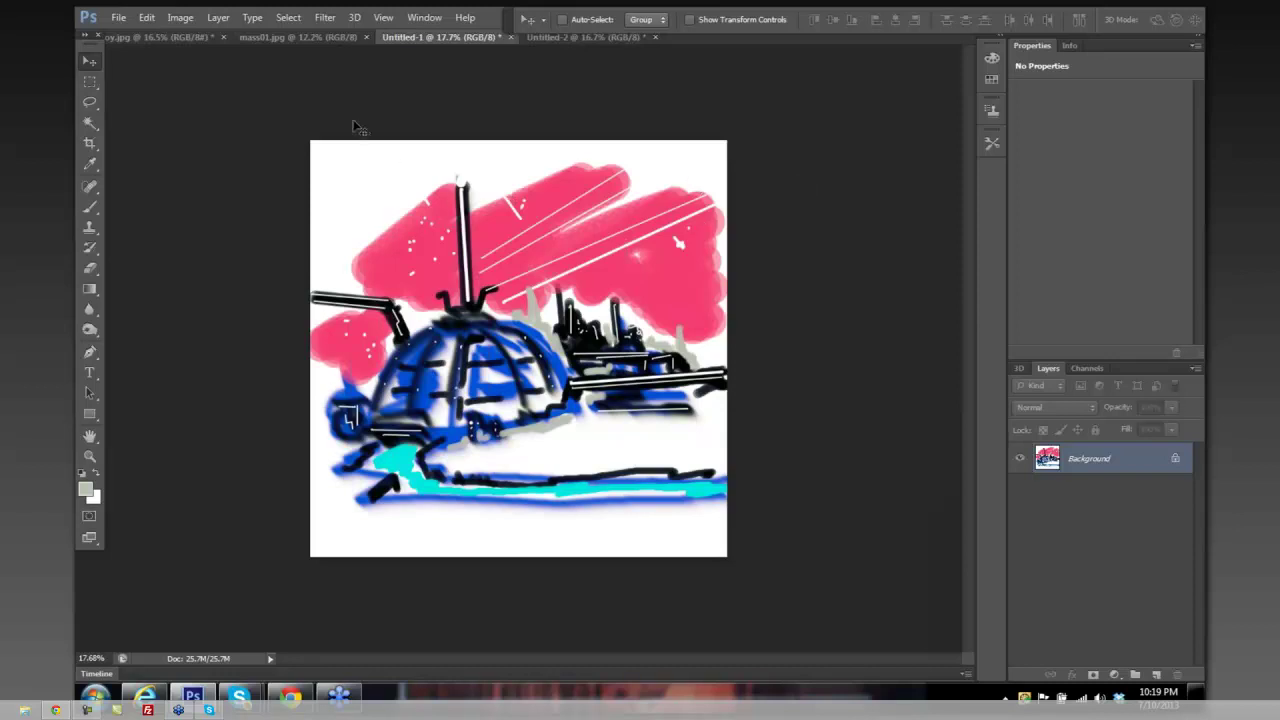
# Switch to the other character sketch sheet, zoom in, and pan down to the standing woman's legs
pyautogui.click(305, 41)
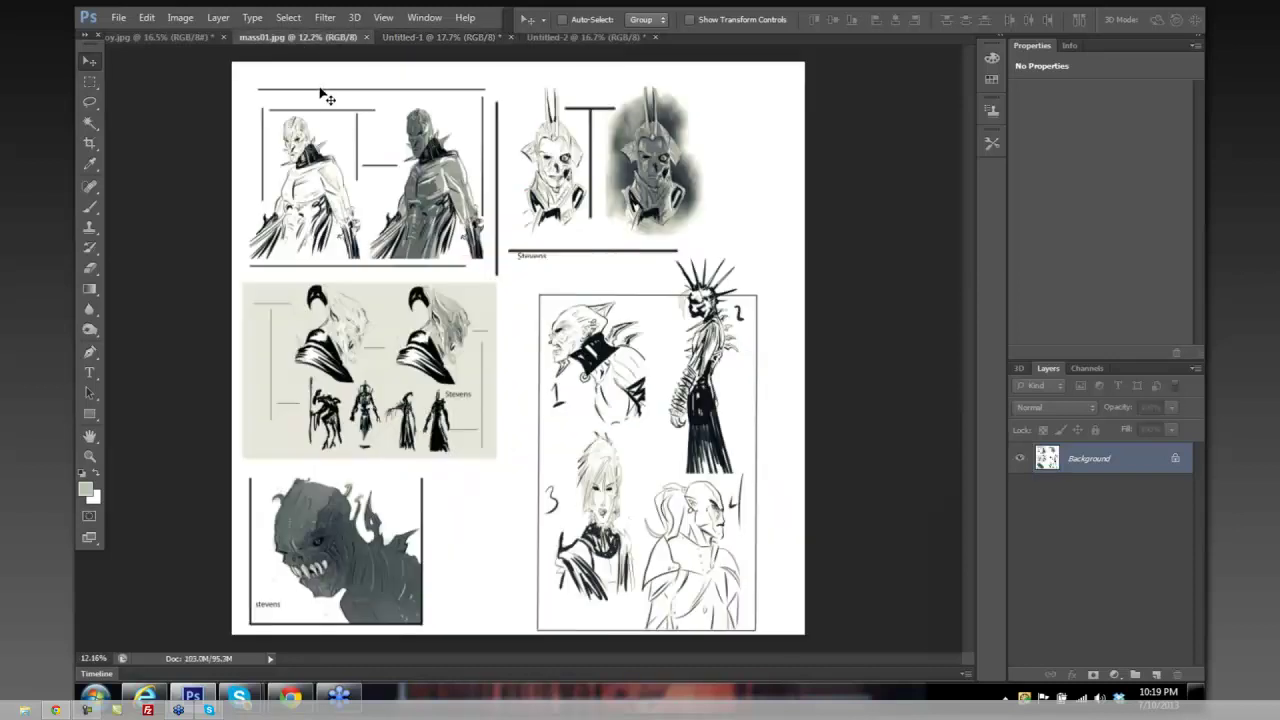
pyautogui.click(148, 42)
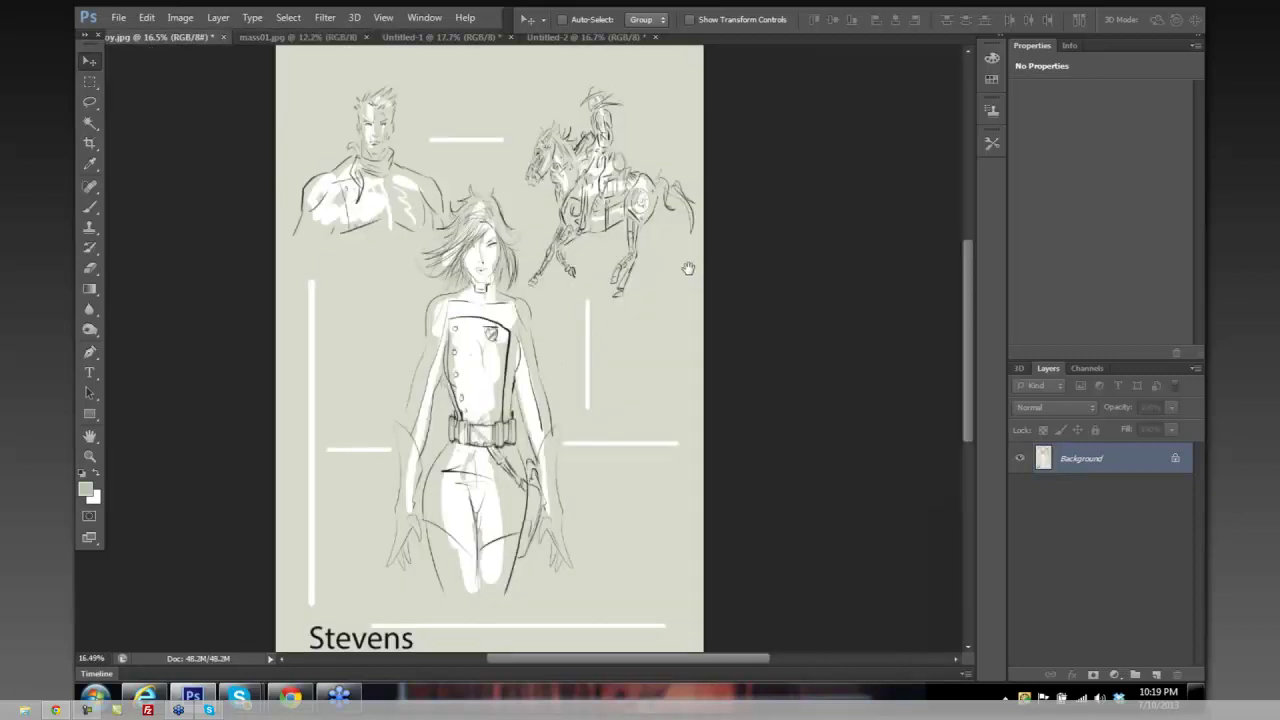
pyautogui.scroll(3, 690, 270)
pyautogui.scroll(2, 668, 336)
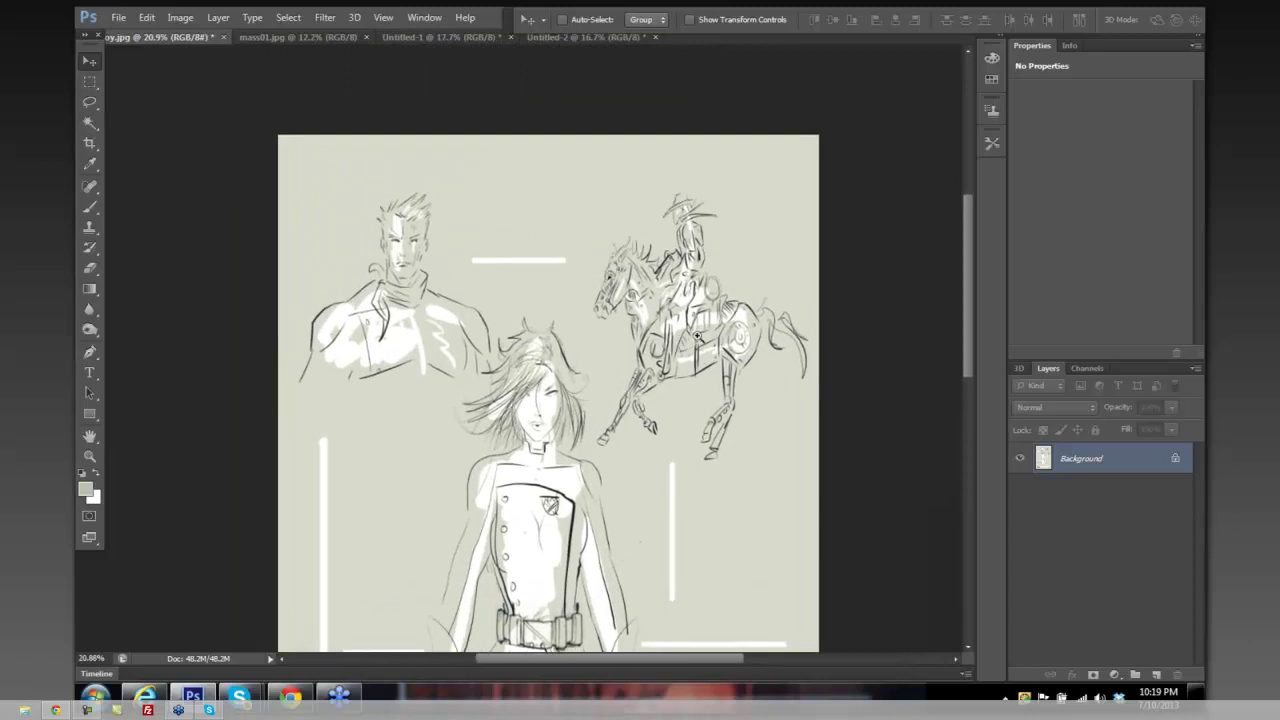
pyautogui.scroll(2, 712, 338)
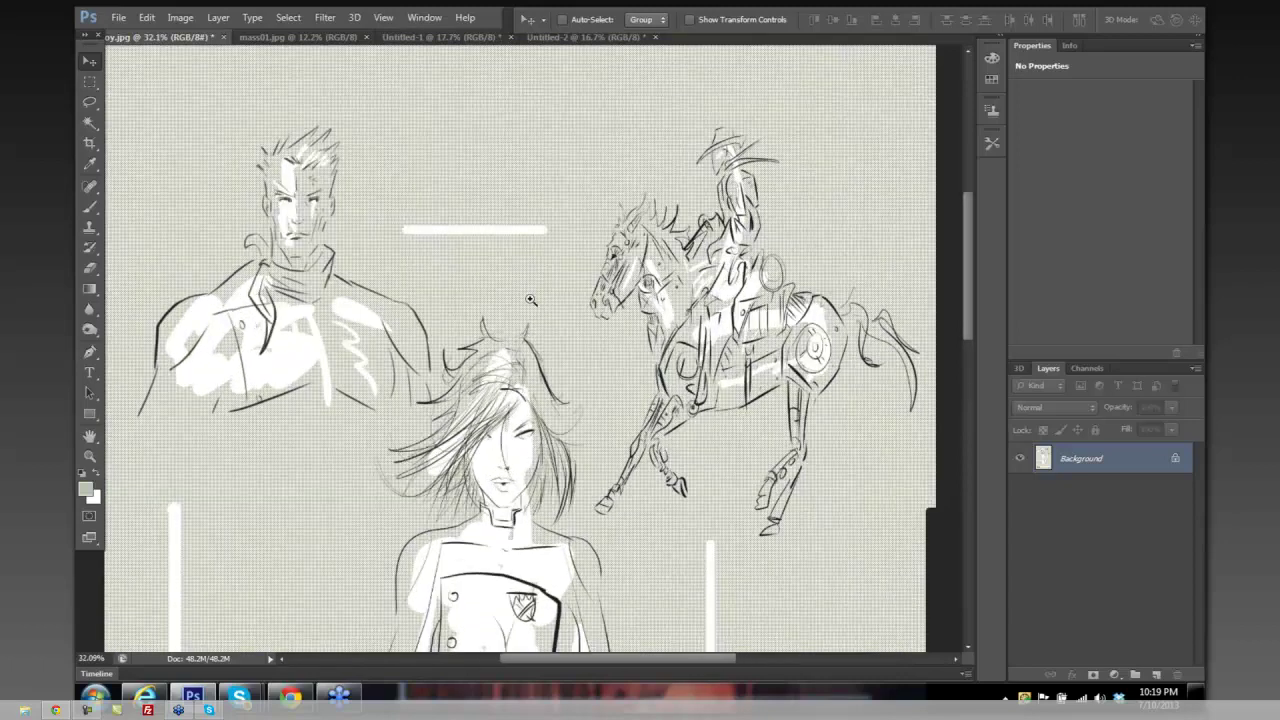
pyautogui.scroll(-2, 531, 299)
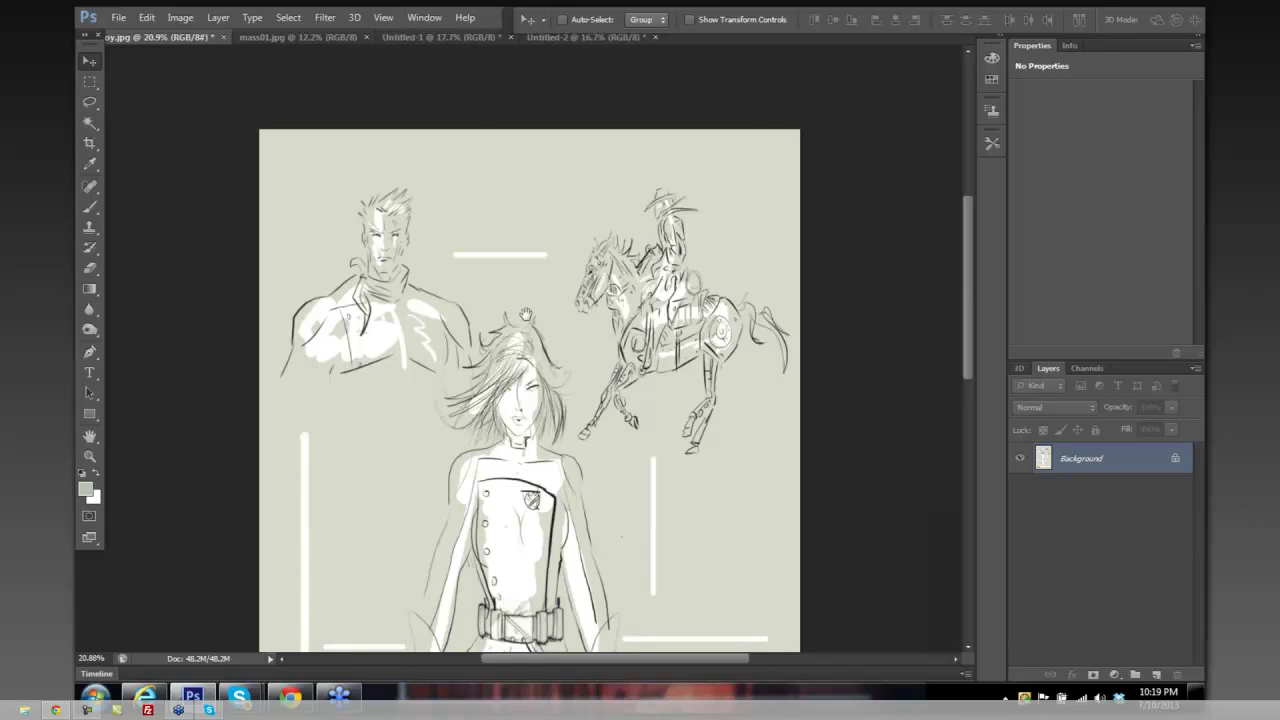
pyautogui.moveTo(541, 310); pyautogui.dragTo(527, 184)
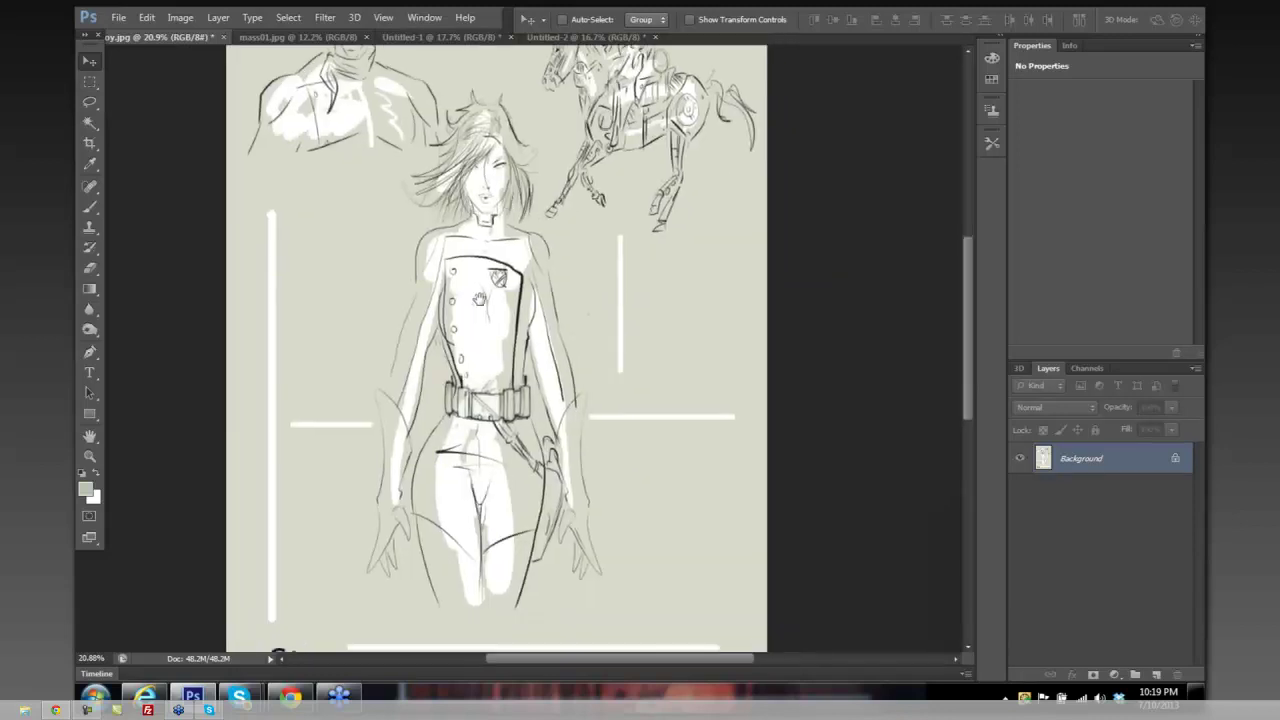
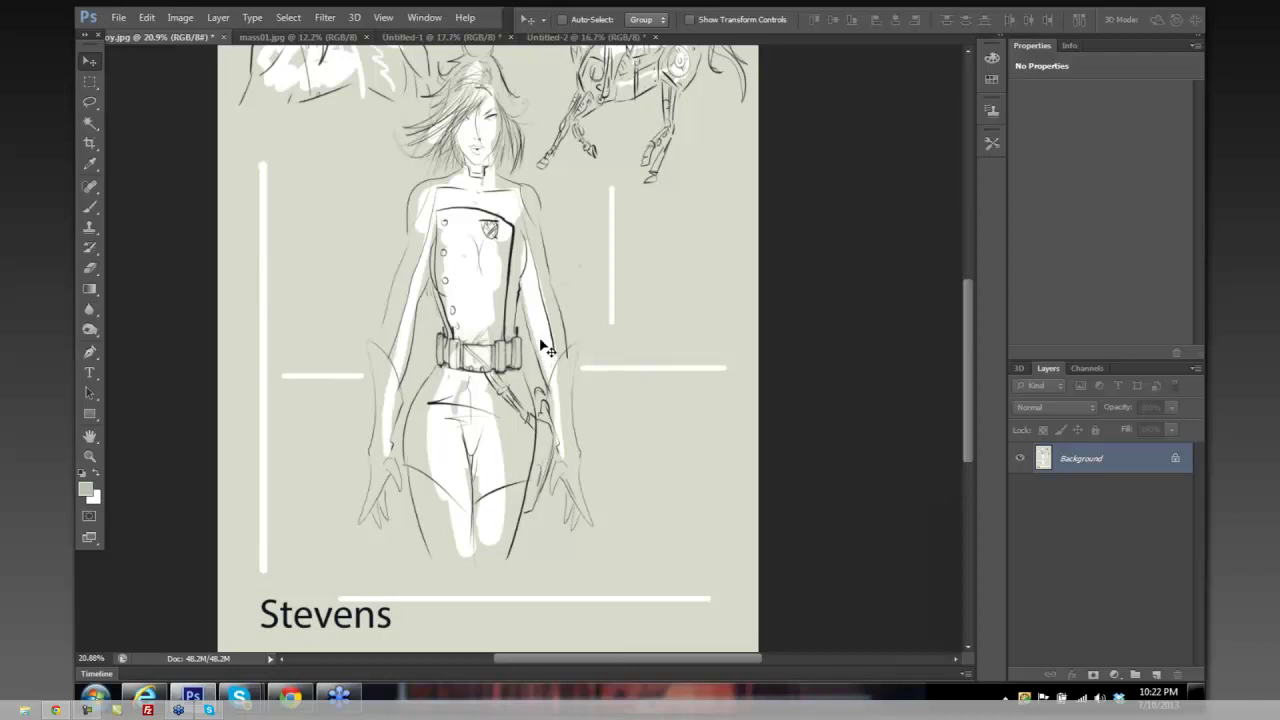
# Frame the standing woman's sketch and set the foreground colour to dark grey-teal 555b5b
pyautogui.moveTo(654, 283); pyautogui.dragTo(615, 488)
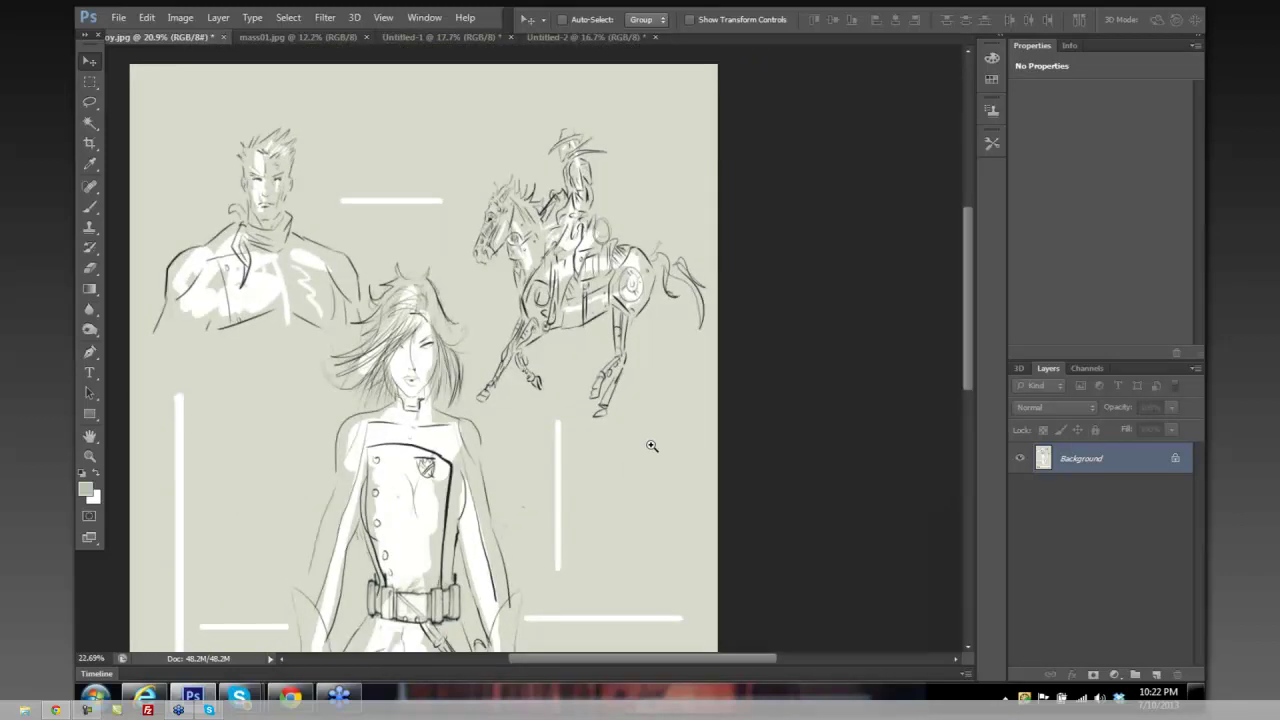
pyautogui.moveTo(651, 445); pyautogui.dragTo(681, 621)
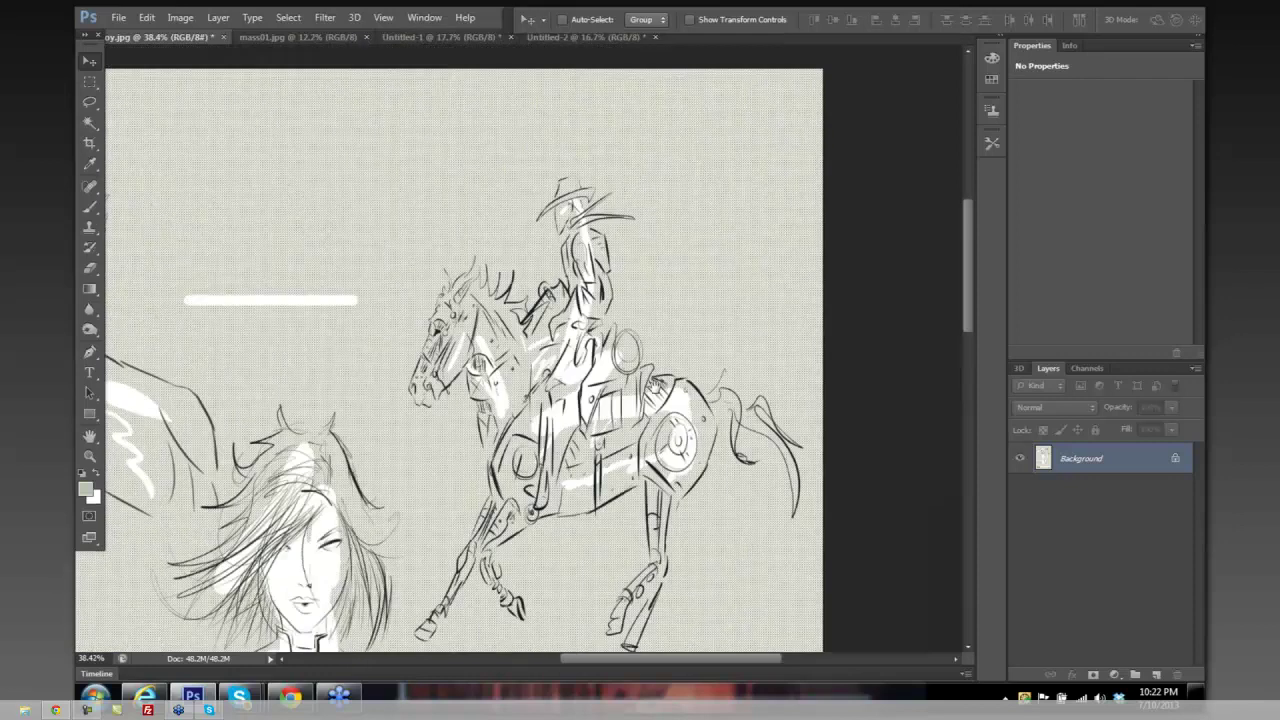
pyautogui.moveTo(622, 273); pyautogui.dragTo(614, 262)
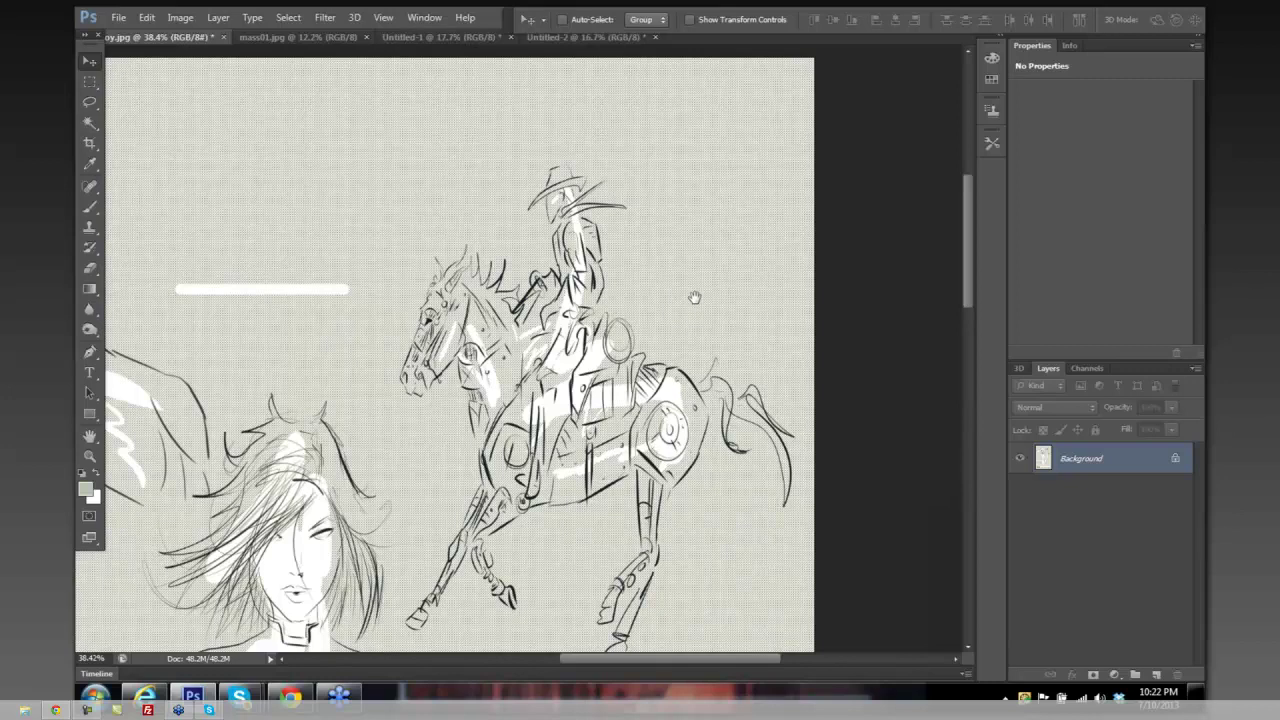
pyautogui.moveTo(694, 297); pyautogui.dragTo(706, 249)
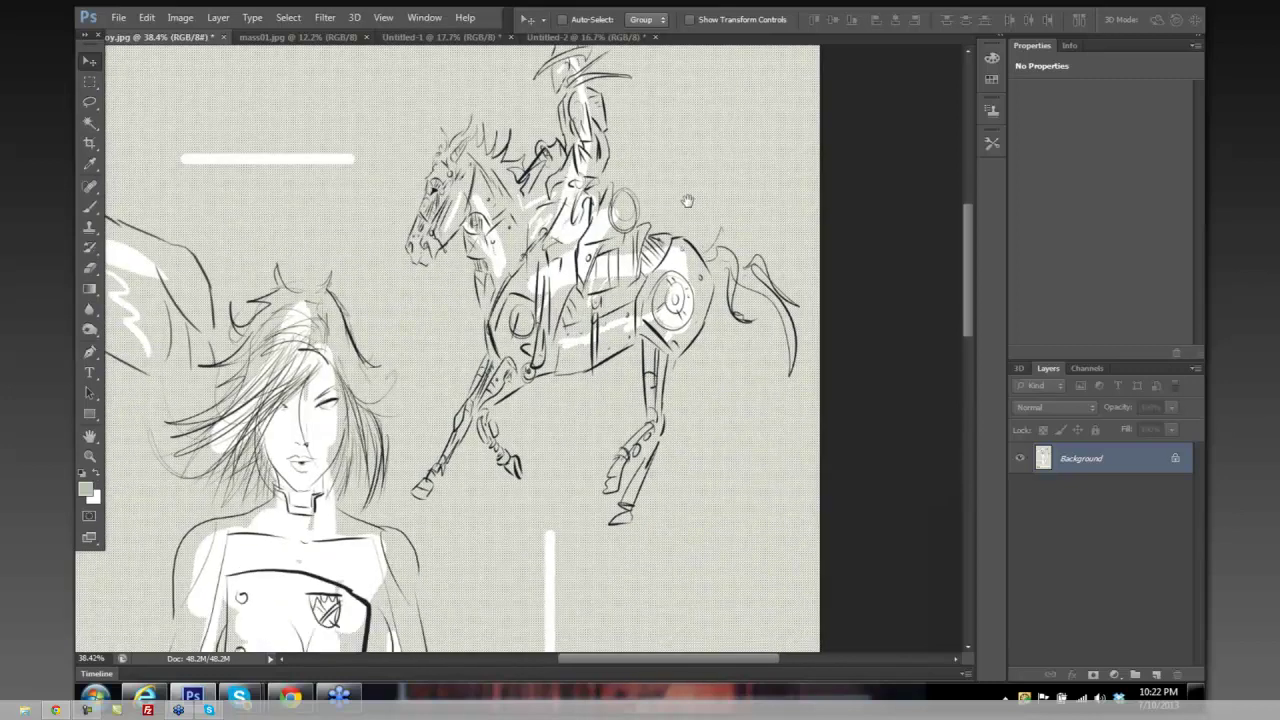
pyautogui.moveTo(687, 201); pyautogui.dragTo(691, 217)
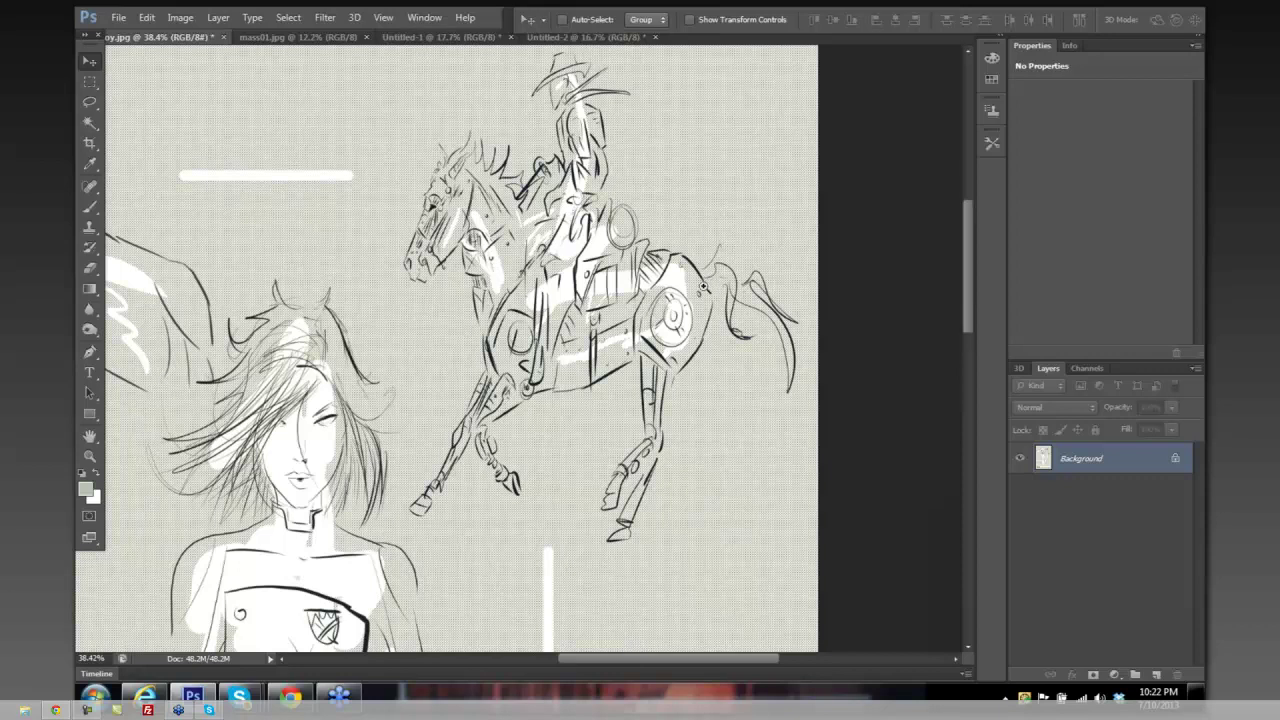
pyautogui.scroll(-5, 703, 287)
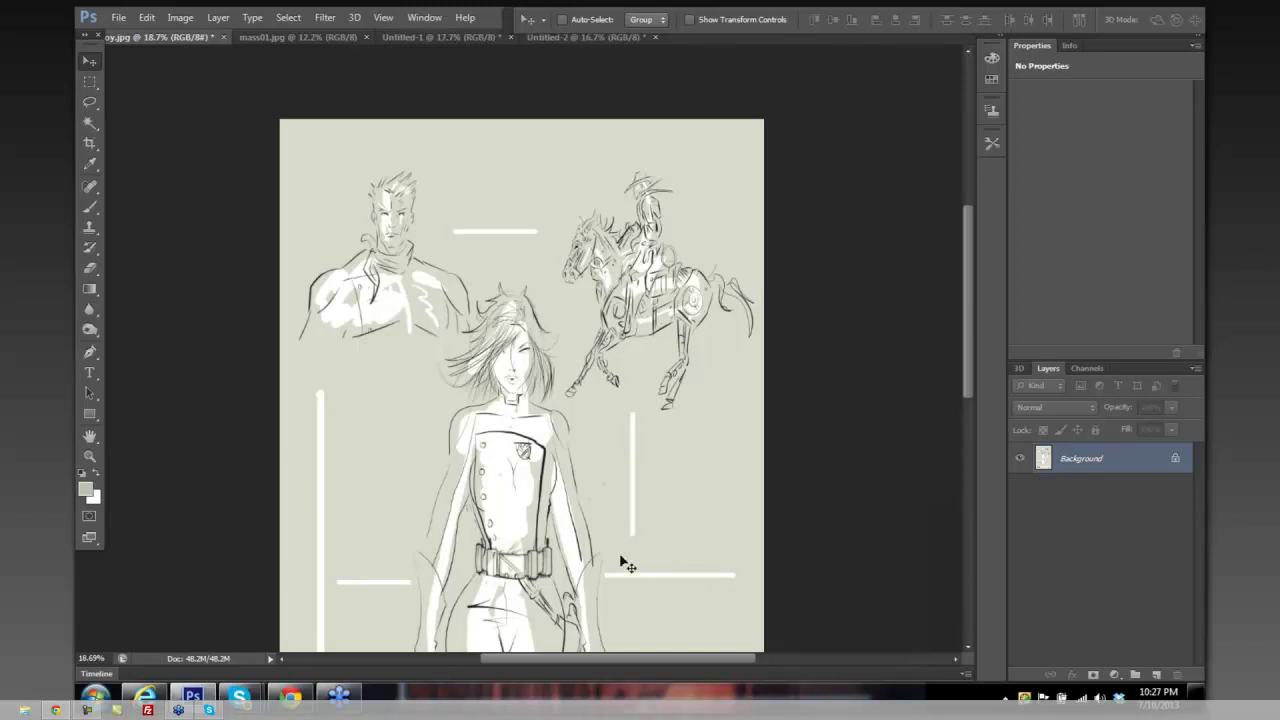
pyautogui.moveTo(651, 494); pyautogui.dragTo(640, 357)
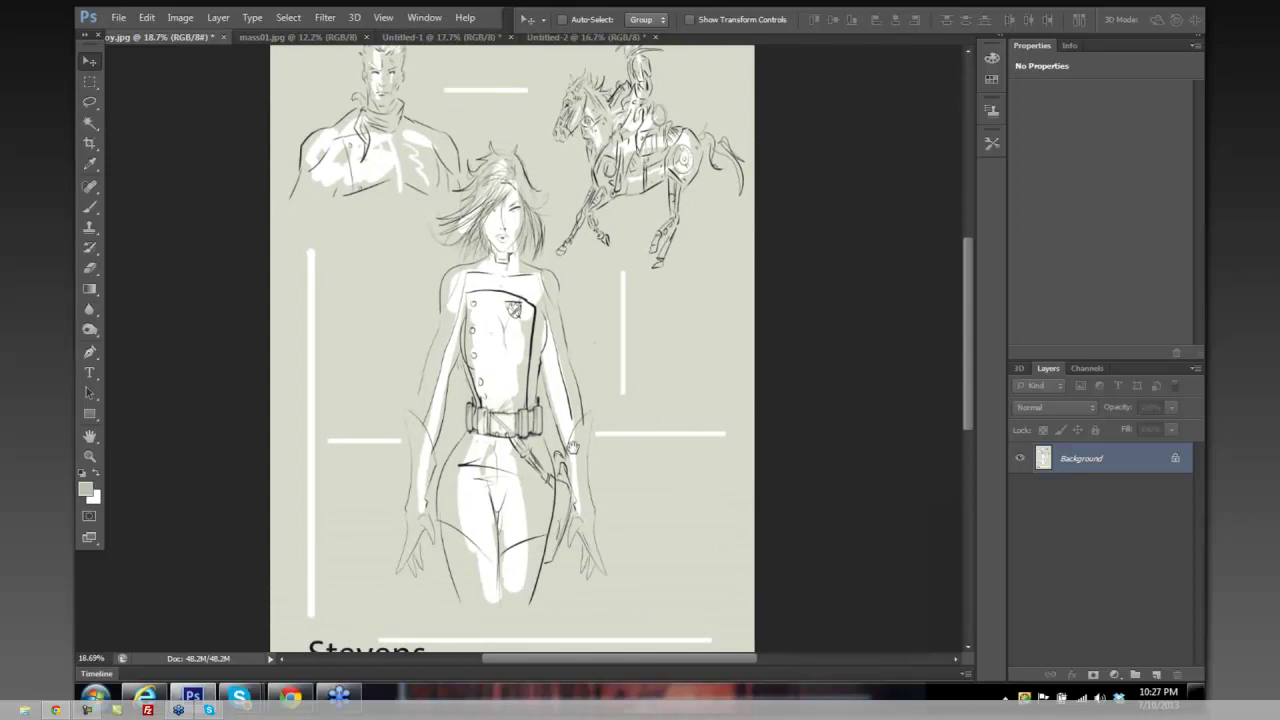
pyautogui.click(86, 490)
pyautogui.moveTo(436, 328); pyautogui.dragTo(441, 311)
pyautogui.click(776, 174)
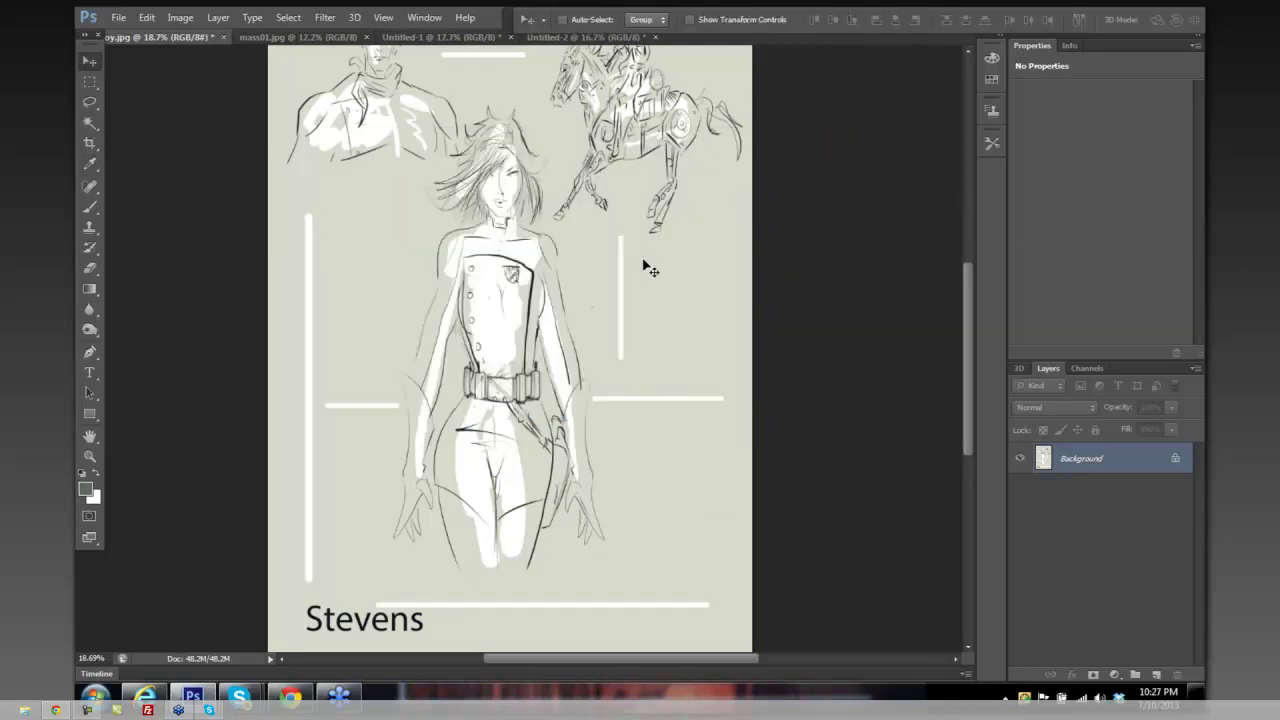
# Paint a trial stroke on the neck with the Brush tool, then undo it with Edit > Step Backward
pyautogui.press('p')
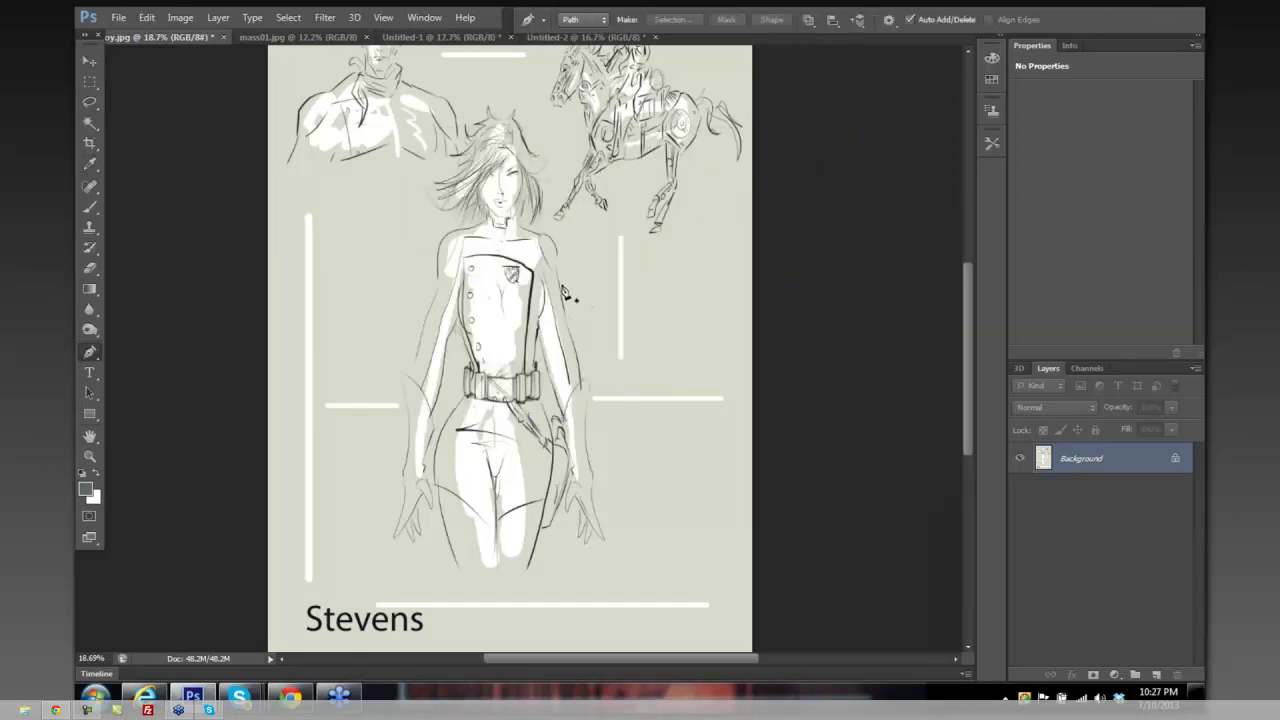
pyautogui.press('b')
pyautogui.moveTo(520, 225); pyautogui.dragTo(540, 246)
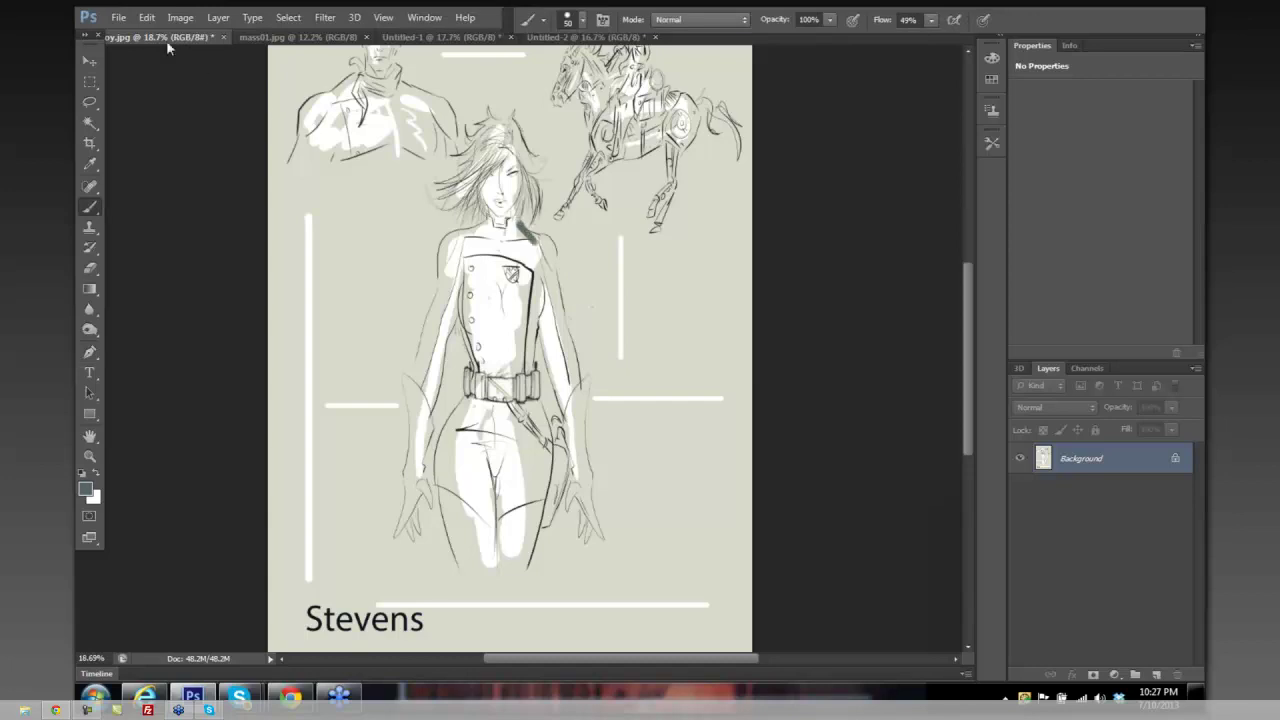
pyautogui.click(147, 18)
pyautogui.click(175, 66)
# Shrink the brush to 10 px and sketch fine lines along the neck and left shoulder
pyautogui.click(582, 19)
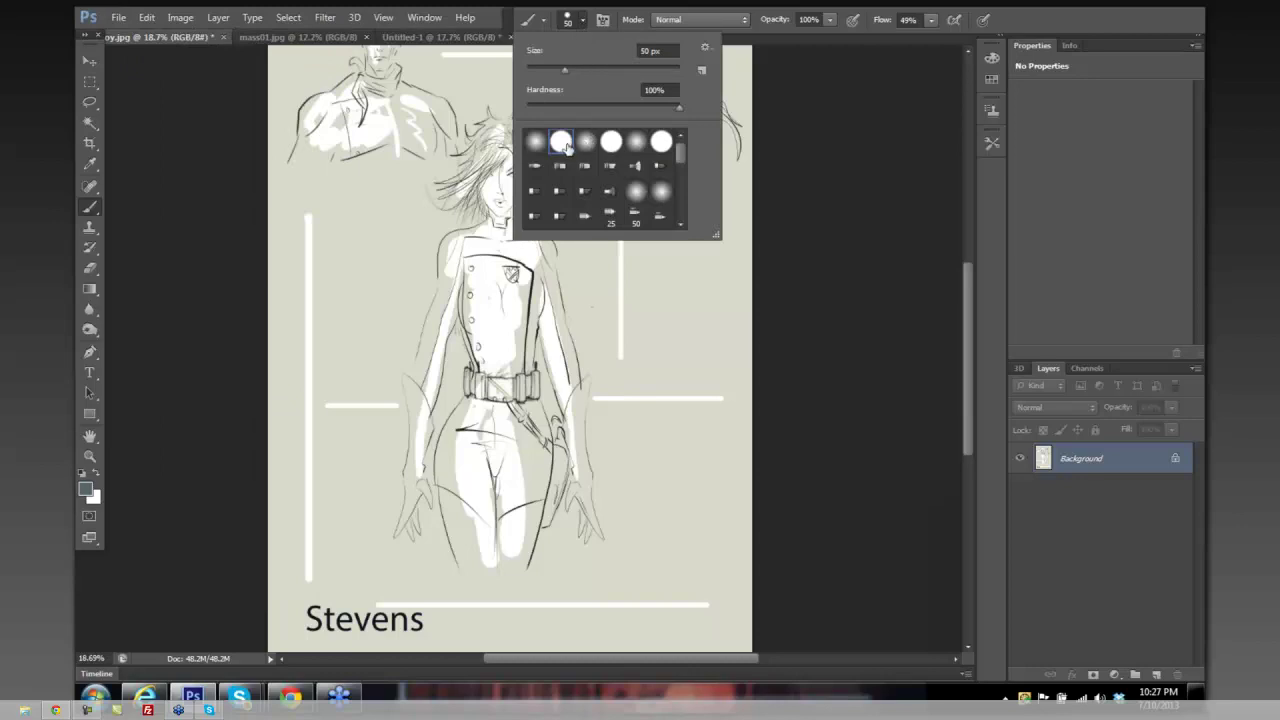
pyautogui.moveTo(563, 67); pyautogui.dragTo(547, 74)
pyautogui.click(774, 269)
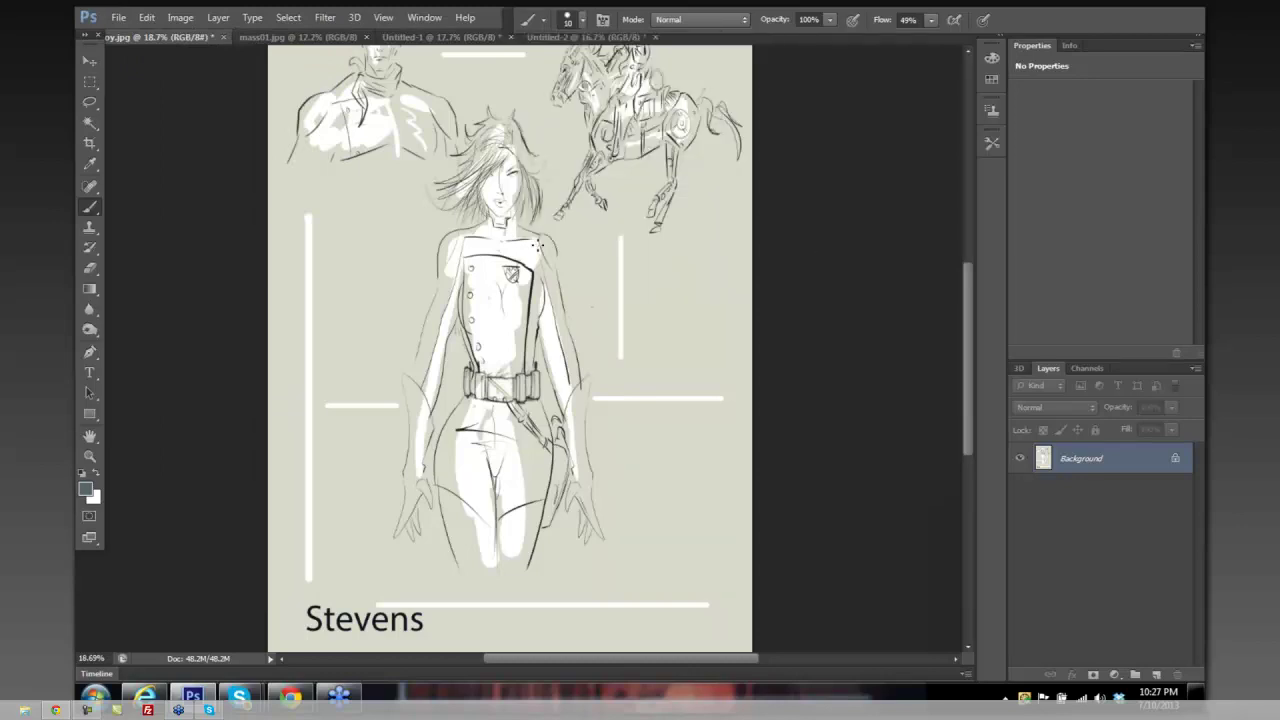
pyautogui.moveTo(521, 237)
pyautogui.mouseDown()
pyautogui.moveTo(553, 232)
pyautogui.moveTo(538, 268)
pyautogui.moveTo(568, 268)
pyautogui.moveTo(552, 261)
pyautogui.moveTo(539, 287)
pyautogui.moveTo(558, 272)
pyautogui.moveTo(573, 319)
pyautogui.moveTo(550, 346)
pyautogui.mouseUp()
# Sketch the jacket's front seam, the left arm outline, a wrist bracelet and a right forearm cuff
pyautogui.moveTo(512, 258); pyautogui.dragTo(522, 358)
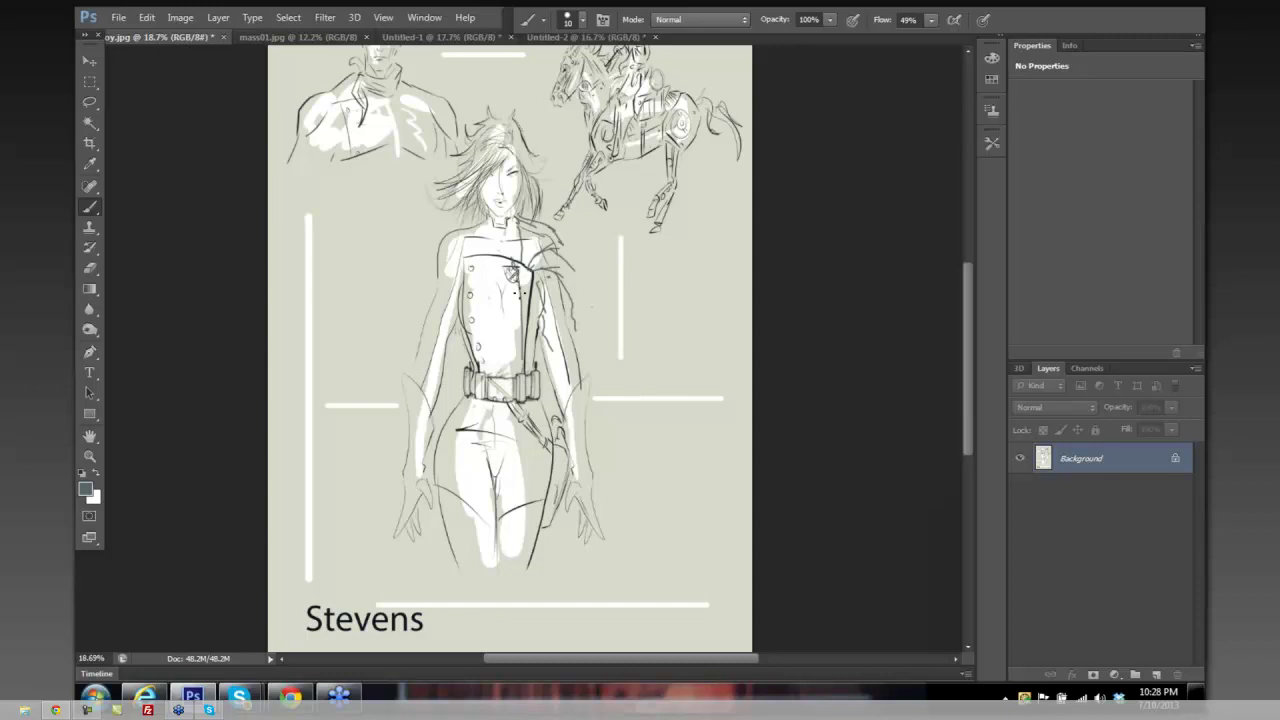
pyautogui.moveTo(522, 294)
pyautogui.mouseDown()
pyautogui.moveTo(522, 378)
pyautogui.moveTo(536, 392)
pyautogui.mouseUp()
pyautogui.moveTo(532, 320)
pyautogui.mouseDown()
pyautogui.moveTo(525, 365)
pyautogui.moveTo(547, 341)
pyautogui.moveTo(559, 383)
pyautogui.moveTo(549, 327)
pyautogui.moveTo(565, 339)
pyautogui.moveTo(563, 327)
pyautogui.moveTo(558, 382)
pyautogui.mouseUp()
pyautogui.moveTo(568, 334); pyautogui.dragTo(600, 406)
pyautogui.moveTo(570, 392)
pyautogui.mouseDown()
pyautogui.moveTo(568, 432)
pyautogui.moveTo(590, 428)
pyautogui.moveTo(580, 452)
pyautogui.mouseUp()
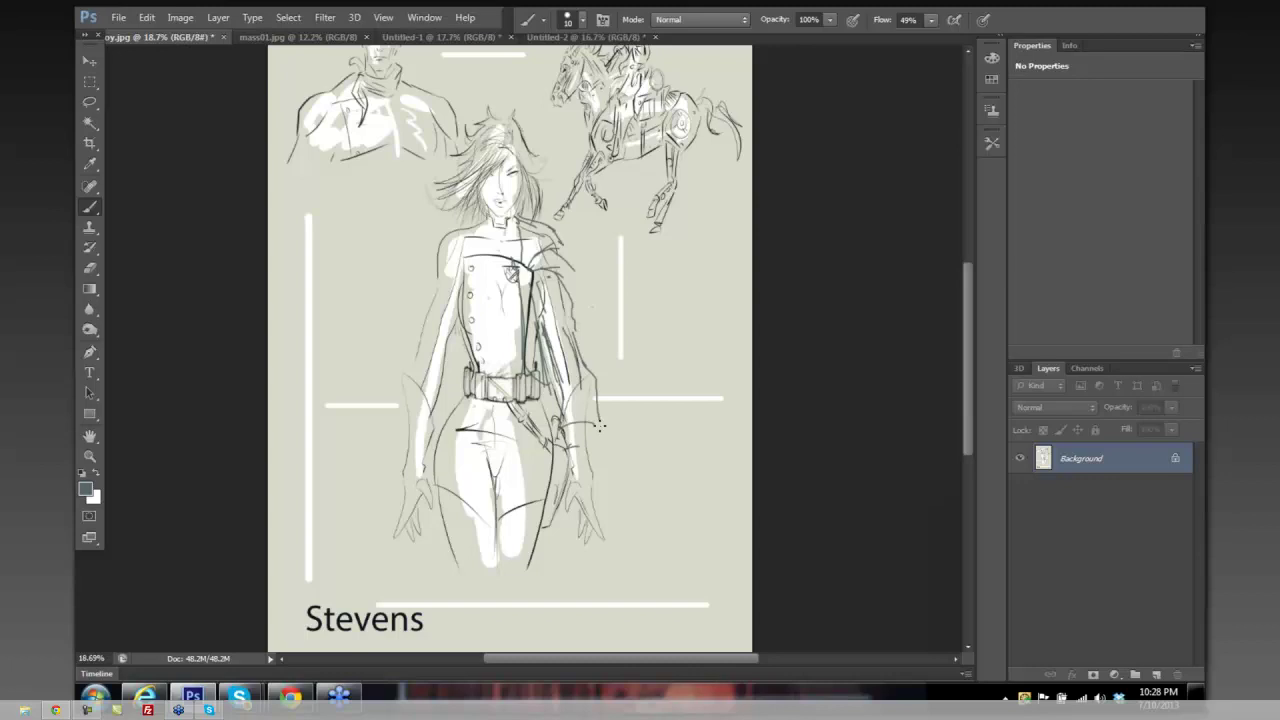
pyautogui.moveTo(600, 408); pyautogui.dragTo(600, 444)
pyautogui.moveTo(396, 402)
pyautogui.mouseDown()
pyautogui.moveTo(400, 440)
pyautogui.moveTo(440, 400)
pyautogui.mouseUp()
pyautogui.moveTo(400, 406)
pyautogui.mouseDown()
pyautogui.moveTo(401, 441)
pyautogui.moveTo(438, 444)
pyautogui.mouseUp()
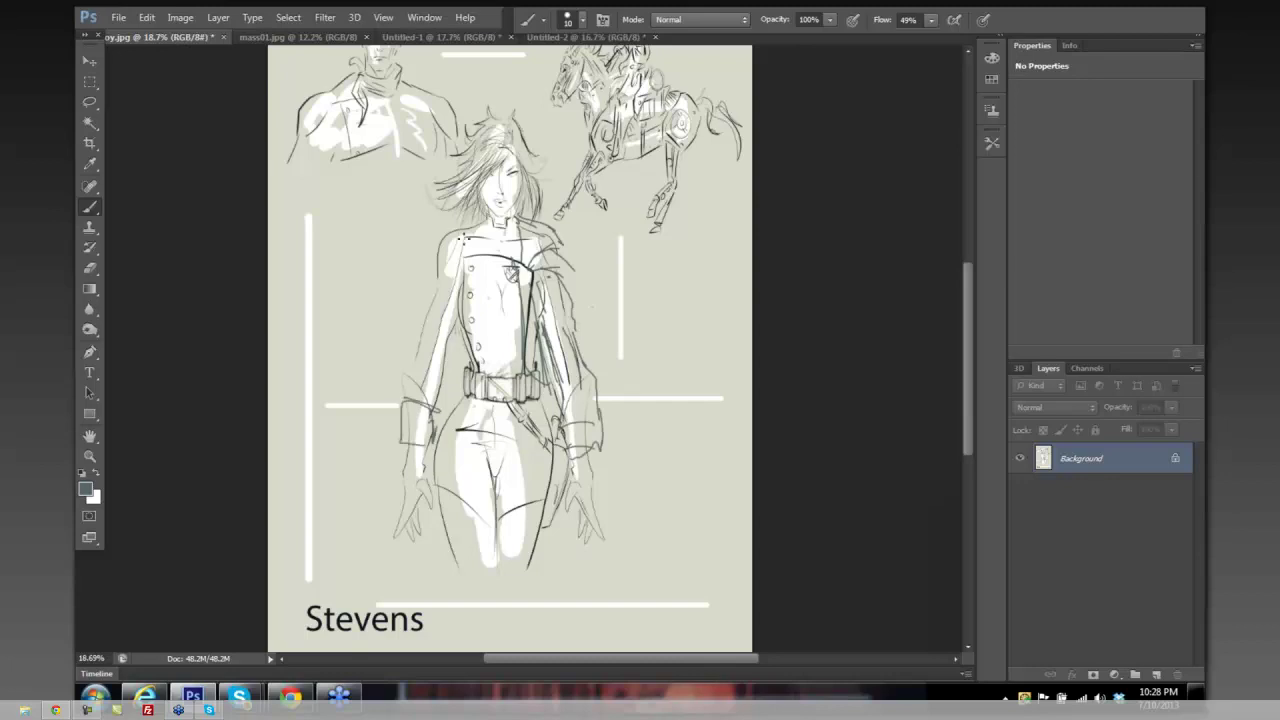
# Draw the collar, torso buttons and sides, legs and the long lower coat
pyautogui.moveTo(450, 246)
pyautogui.mouseDown()
pyautogui.moveTo(470, 236)
pyautogui.moveTo(440, 230)
pyautogui.moveTo(470, 248)
pyautogui.moveTo(432, 268)
pyautogui.moveTo(428, 322)
pyautogui.moveTo(456, 326)
pyautogui.moveTo(440, 398)
pyautogui.mouseUp()
pyautogui.moveTo(446, 282); pyautogui.dragTo(454, 348)
pyautogui.moveTo(476, 256)
pyautogui.mouseDown()
pyautogui.moveTo(482, 345)
pyautogui.moveTo(470, 292)
pyautogui.moveTo(456, 348)
pyautogui.mouseUp()
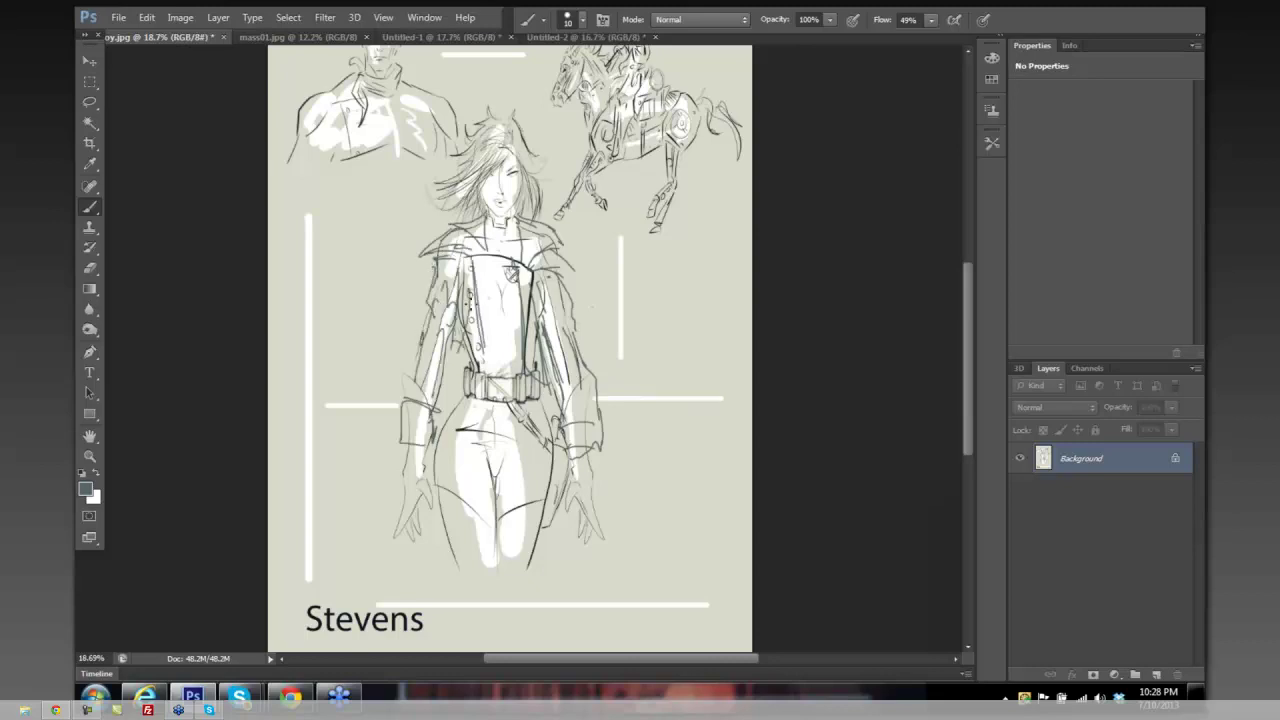
pyautogui.moveTo(470, 296); pyautogui.dragTo(428, 552)
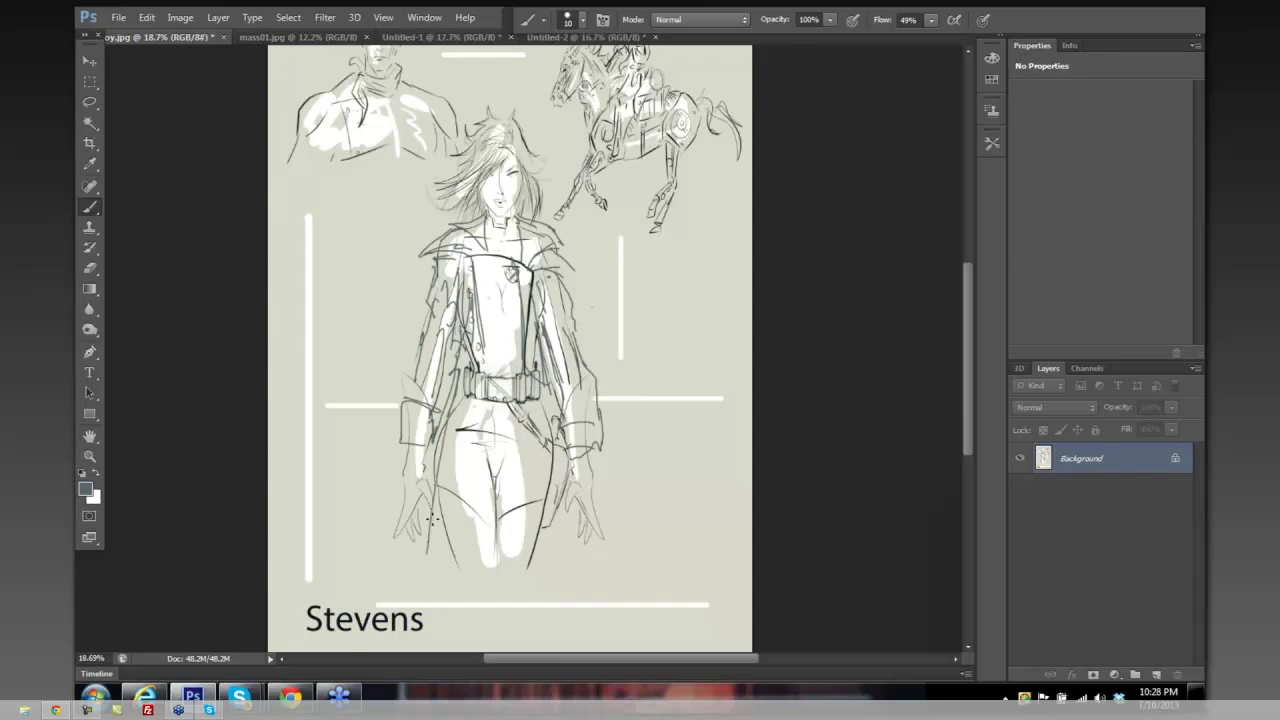
pyautogui.moveTo(448, 466); pyautogui.dragTo(436, 606)
pyautogui.moveTo(452, 430); pyautogui.dragTo(488, 608)
pyautogui.moveTo(458, 476); pyautogui.dragTo(490, 594)
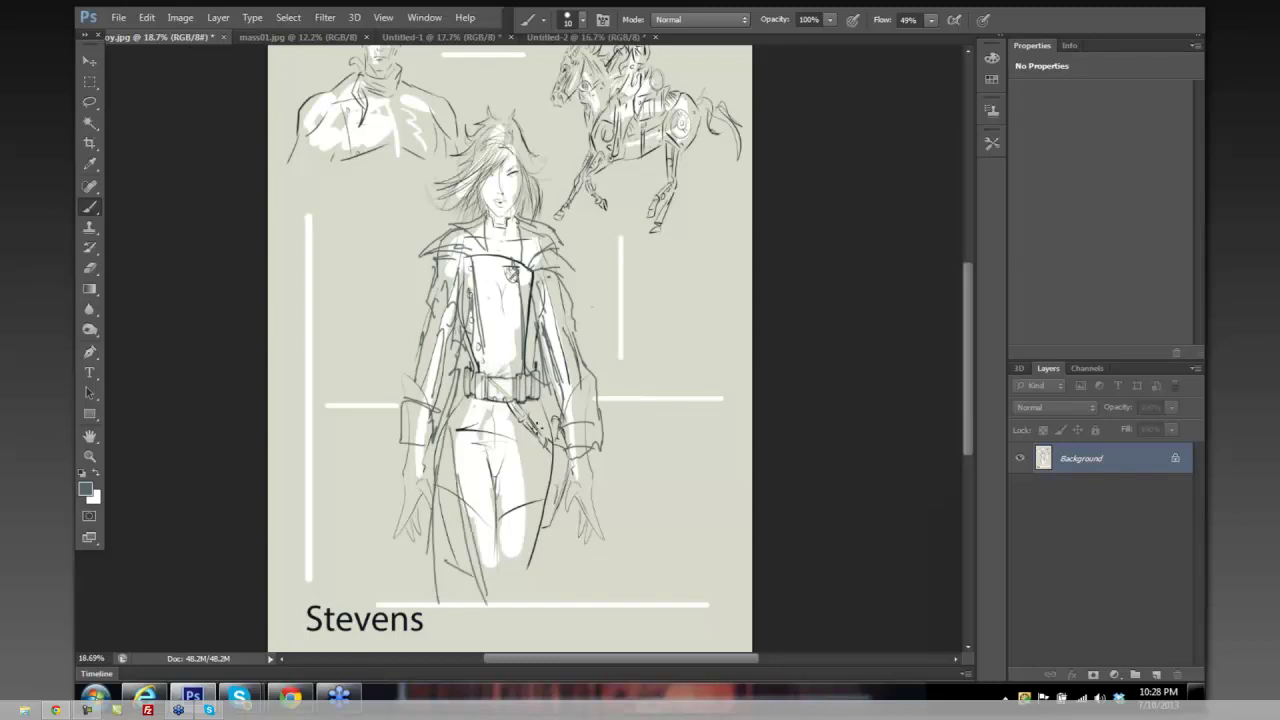
pyautogui.moveTo(526, 418); pyautogui.dragTo(530, 600)
pyautogui.moveTo(554, 400)
pyautogui.mouseDown()
pyautogui.moveTo(590, 573)
pyautogui.moveTo(577, 545)
pyautogui.moveTo(570, 606)
pyautogui.mouseUp()
pyautogui.moveTo(566, 504); pyautogui.dragTo(576, 540)
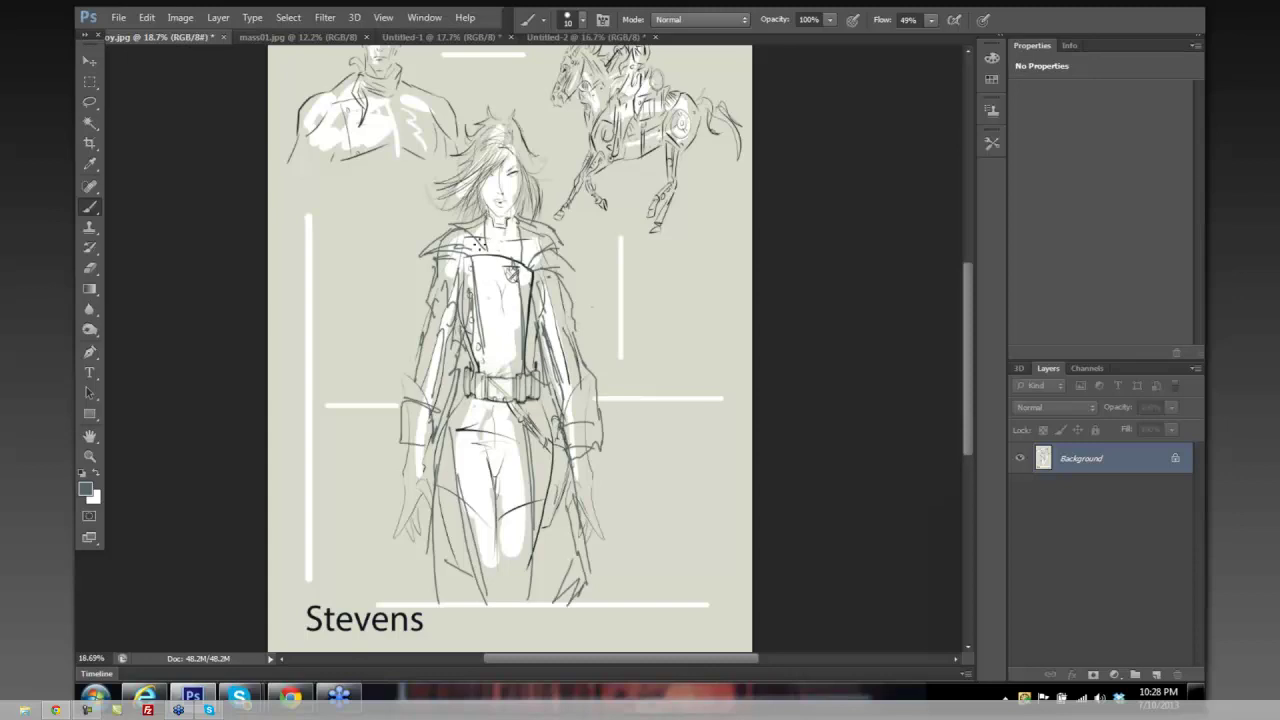
# Darken the jacket front, right lapel, hair's right side, sleeve edge and jacket centre
pyautogui.moveTo(481, 244); pyautogui.dragTo(492, 370)
pyautogui.moveTo(518, 240); pyautogui.dragTo(530, 348)
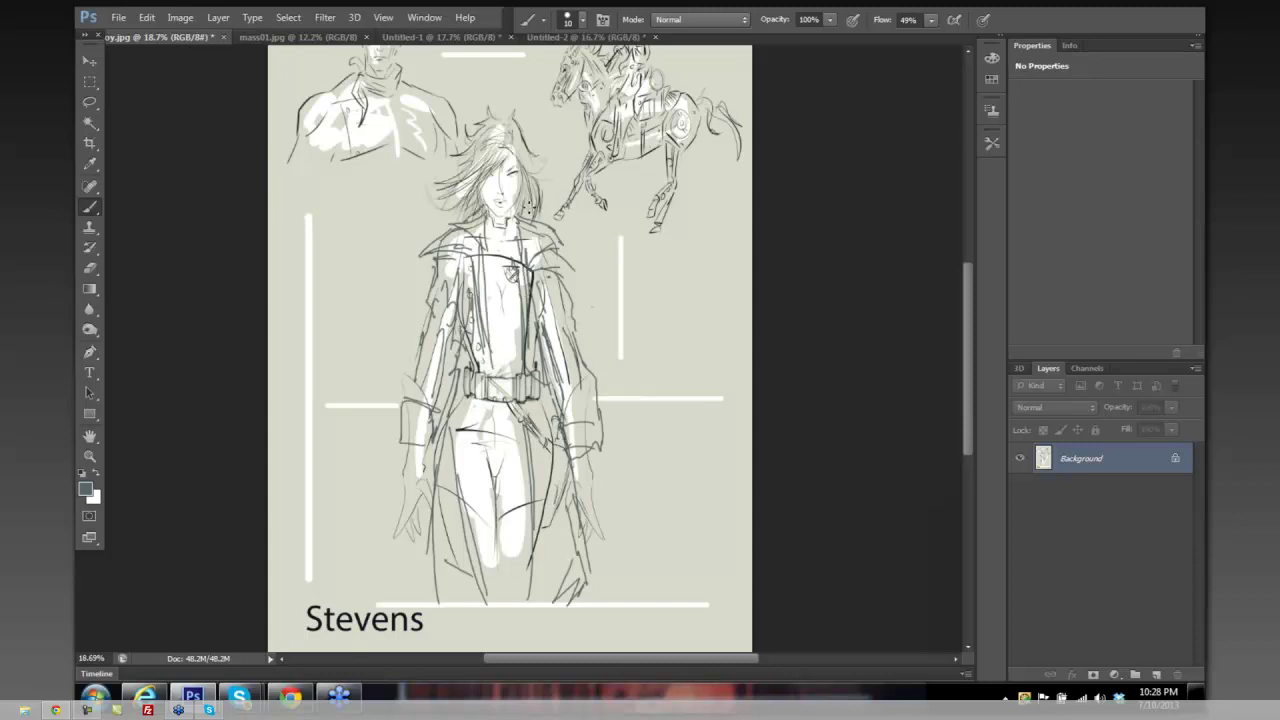
pyautogui.moveTo(533, 210); pyautogui.dragTo(560, 238)
pyautogui.moveTo(578, 354); pyautogui.dragTo(583, 384)
pyautogui.moveTo(525, 340); pyautogui.dragTo(532, 336)
# Paint dark goggles on the hair with a 20 px brush, then erase part of the left lens
pyautogui.press(']')
pyautogui.moveTo(482, 146); pyautogui.dragTo(512, 148)
pyautogui.press('e')
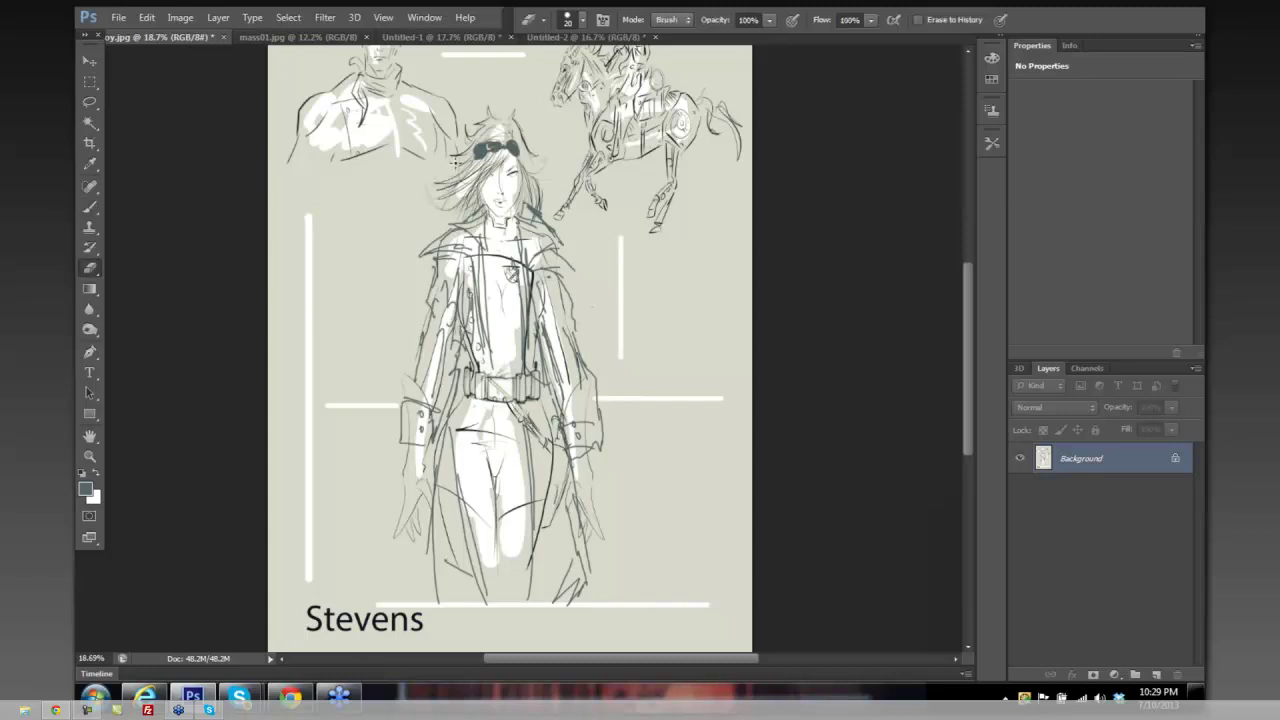
pyautogui.moveTo(476, 146); pyautogui.dragTo(517, 148)
pyautogui.moveTo(666, 283); pyautogui.dragTo(685, 403)
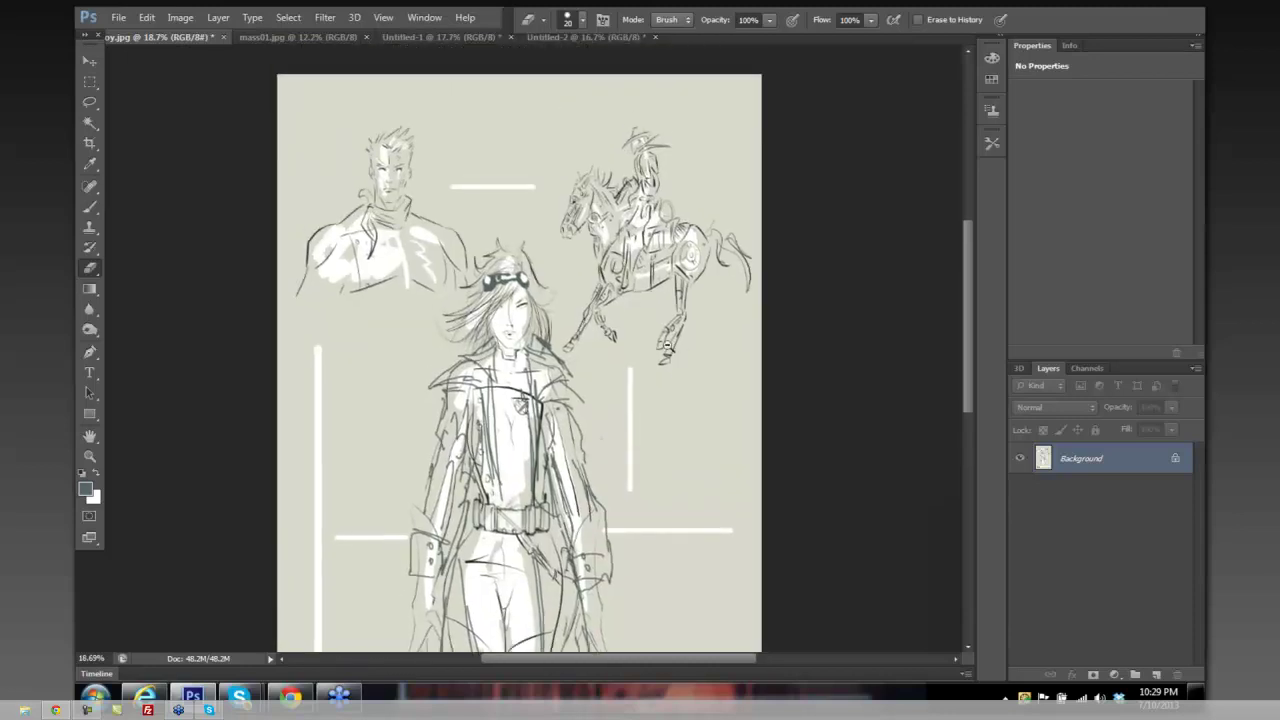
# Draw a light arrow-shaped eraser stroke right of the rider sketch, then pan and zoom out
pyautogui.moveTo(708, 140)
pyautogui.mouseDown()
pyautogui.moveTo(689, 195)
pyautogui.moveTo(702, 186)
pyautogui.mouseUp()
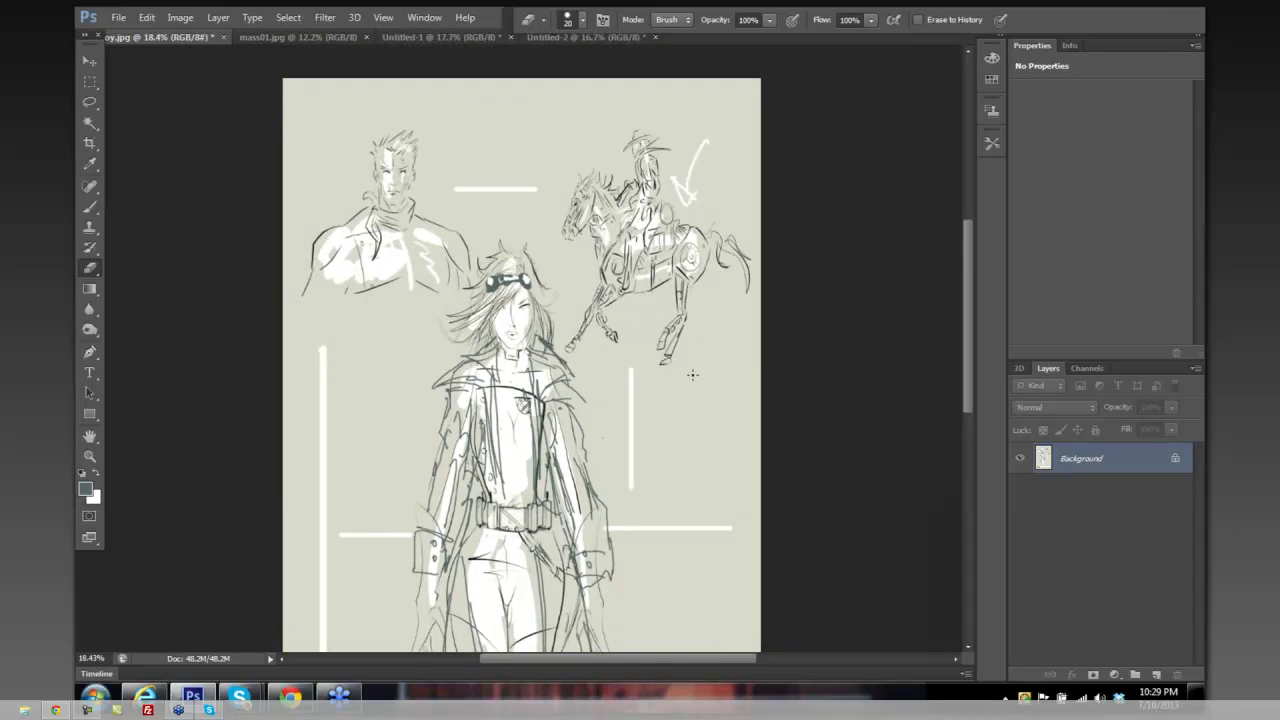
pyautogui.moveTo(686, 337); pyautogui.dragTo(654, 323)
pyautogui.scroll(-1, 654, 323)
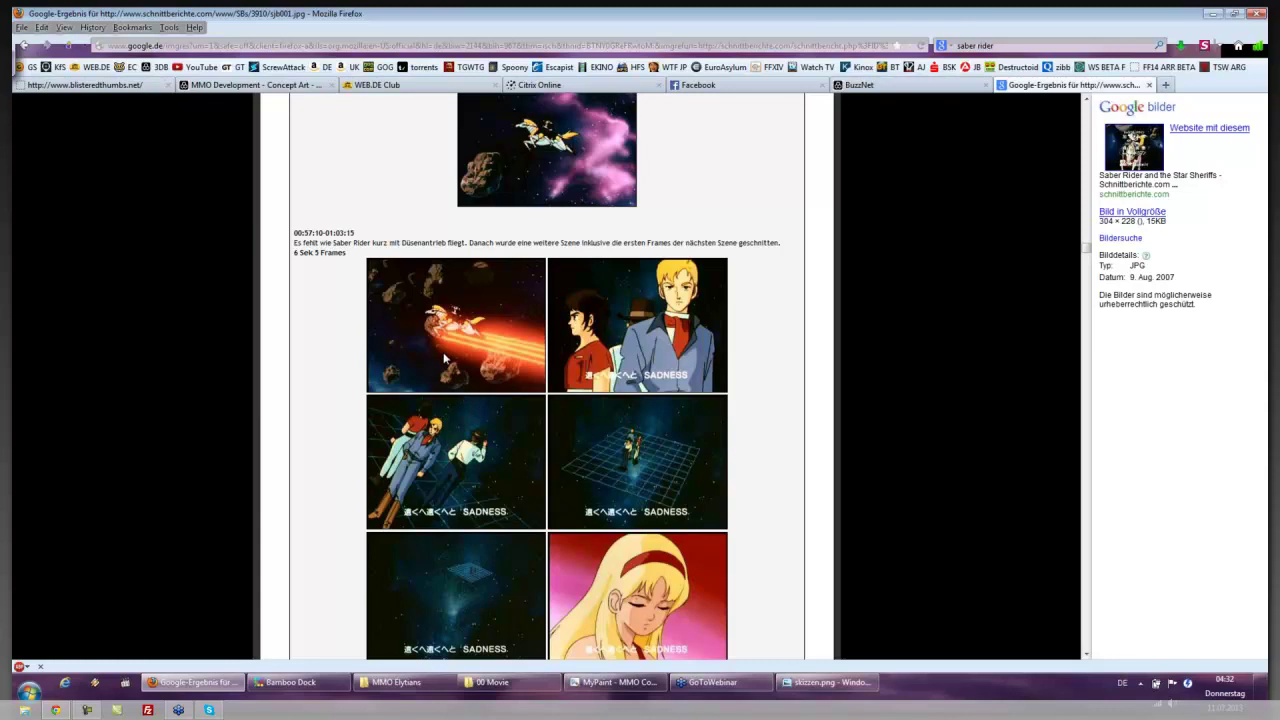
# Zoom the page in with Ctrl++ and scroll to the six 00:57:10–01:03:15 stills
pyautogui.hotkey('ctrl', '+')
pyautogui.scroll(3, 664, 571)
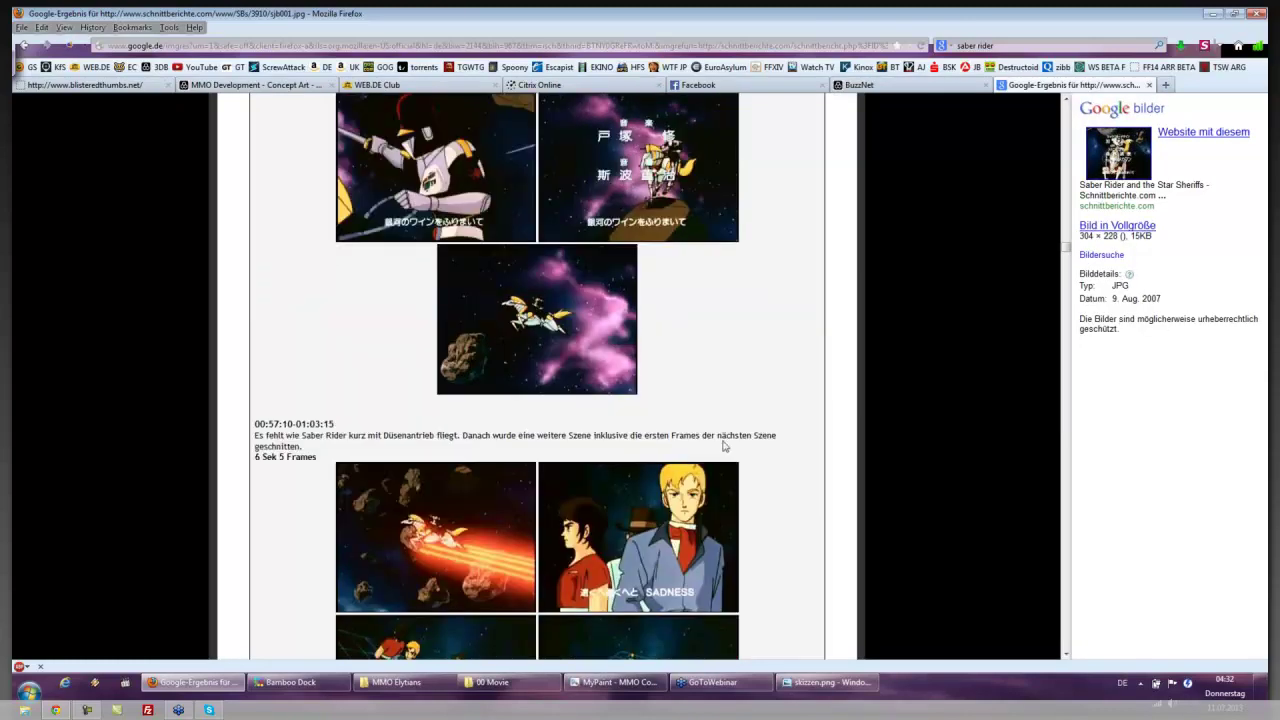
pyautogui.scroll(-3, 724, 445)
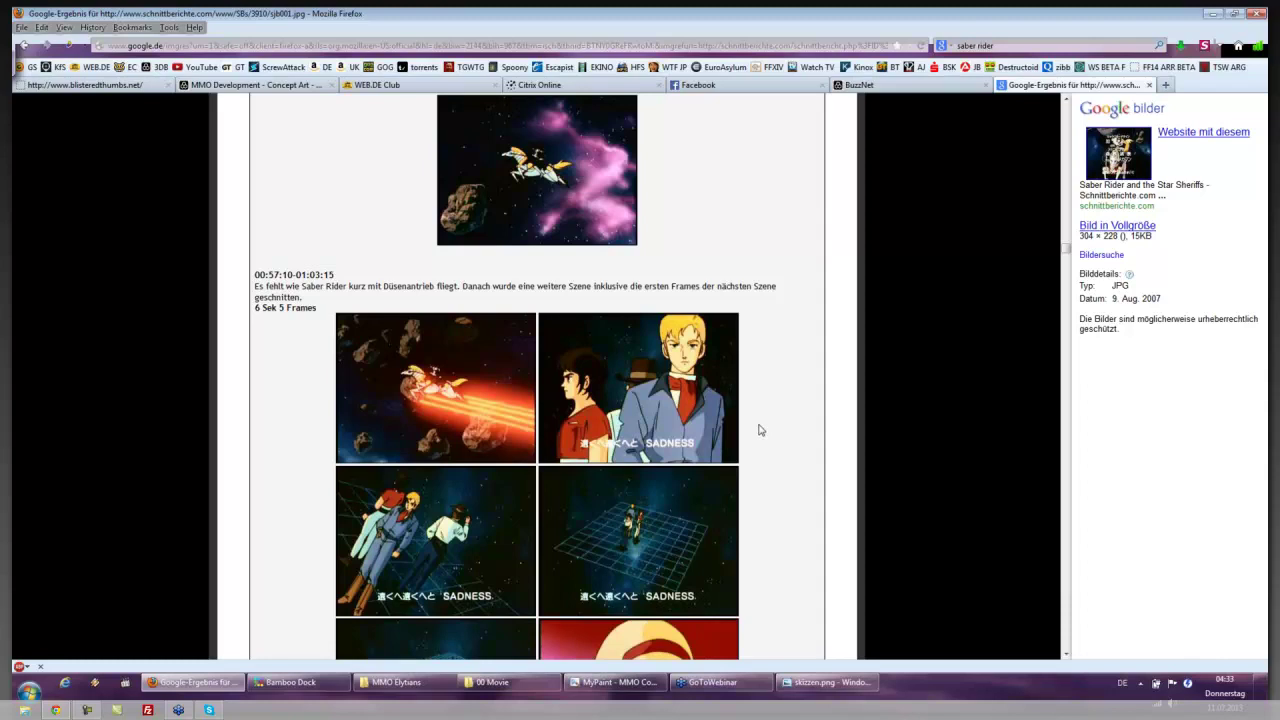
pyautogui.scroll(-3, 759, 430)
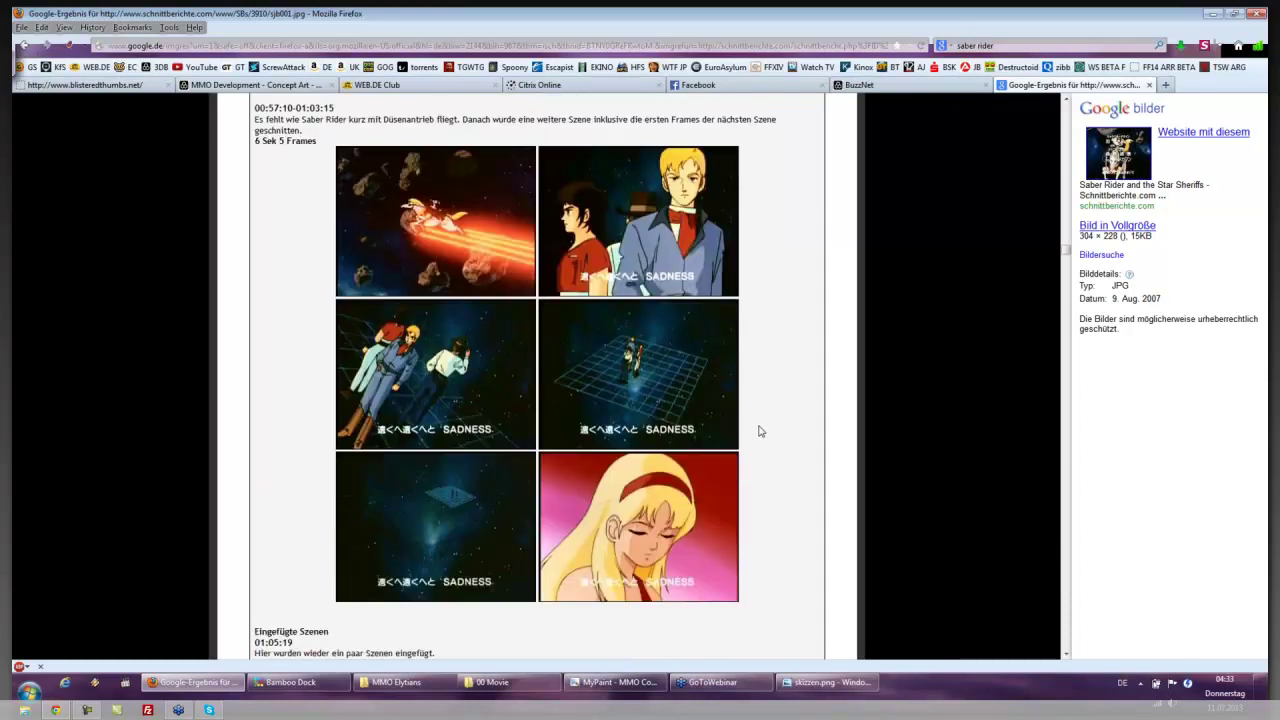
pyautogui.scroll(-3, 759, 431)
pyautogui.scroll(3, 759, 431)
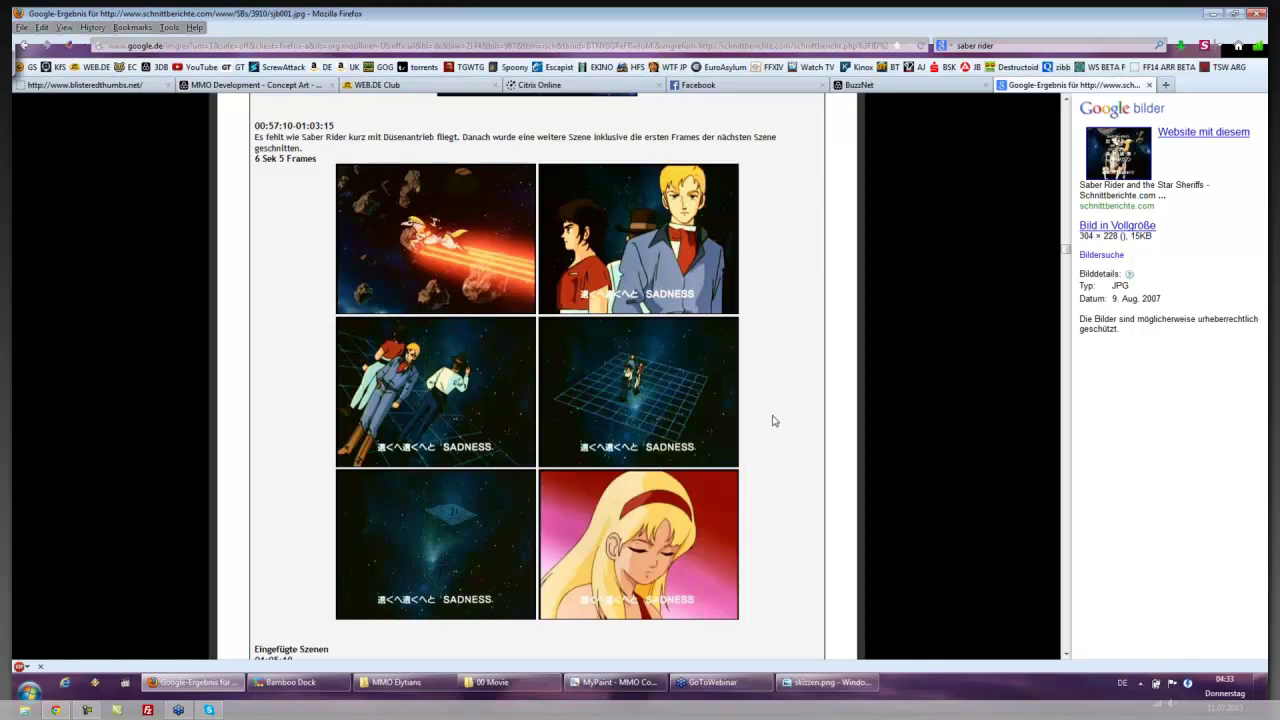
pyautogui.scroll(6, 769, 421)
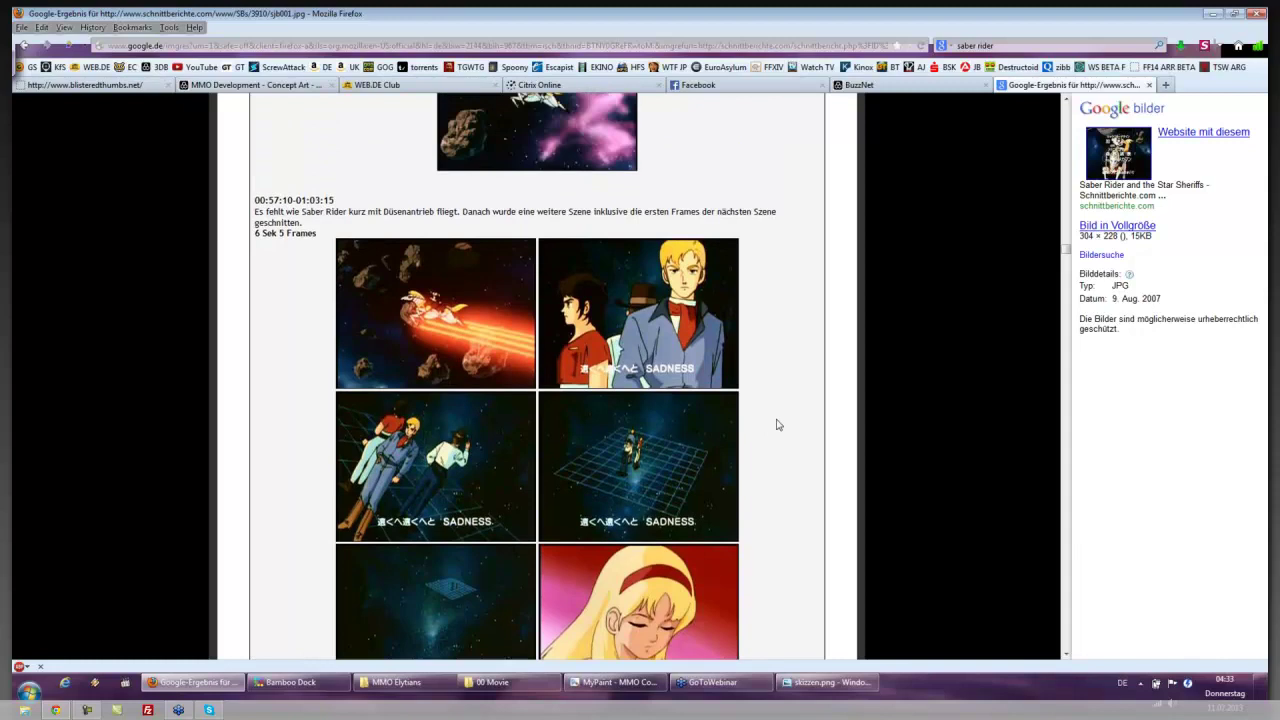
pyautogui.scroll(3, 781, 428)
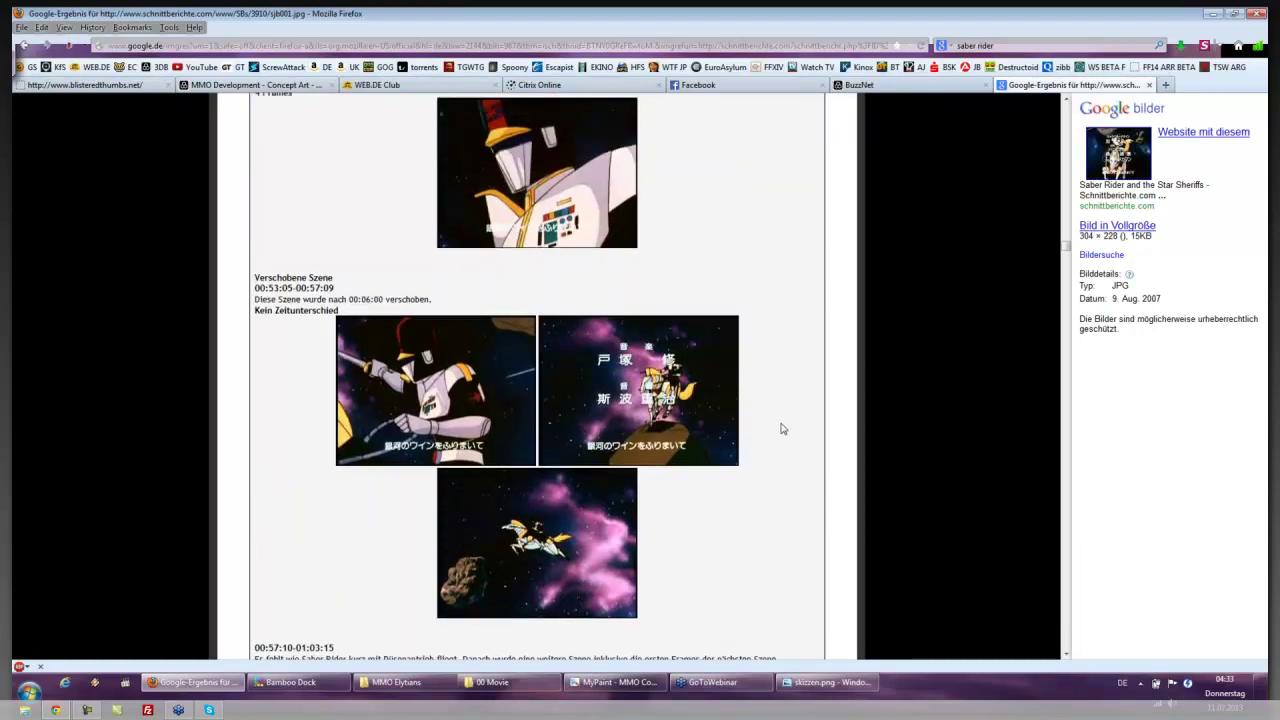
pyautogui.scroll(5, 782, 428)
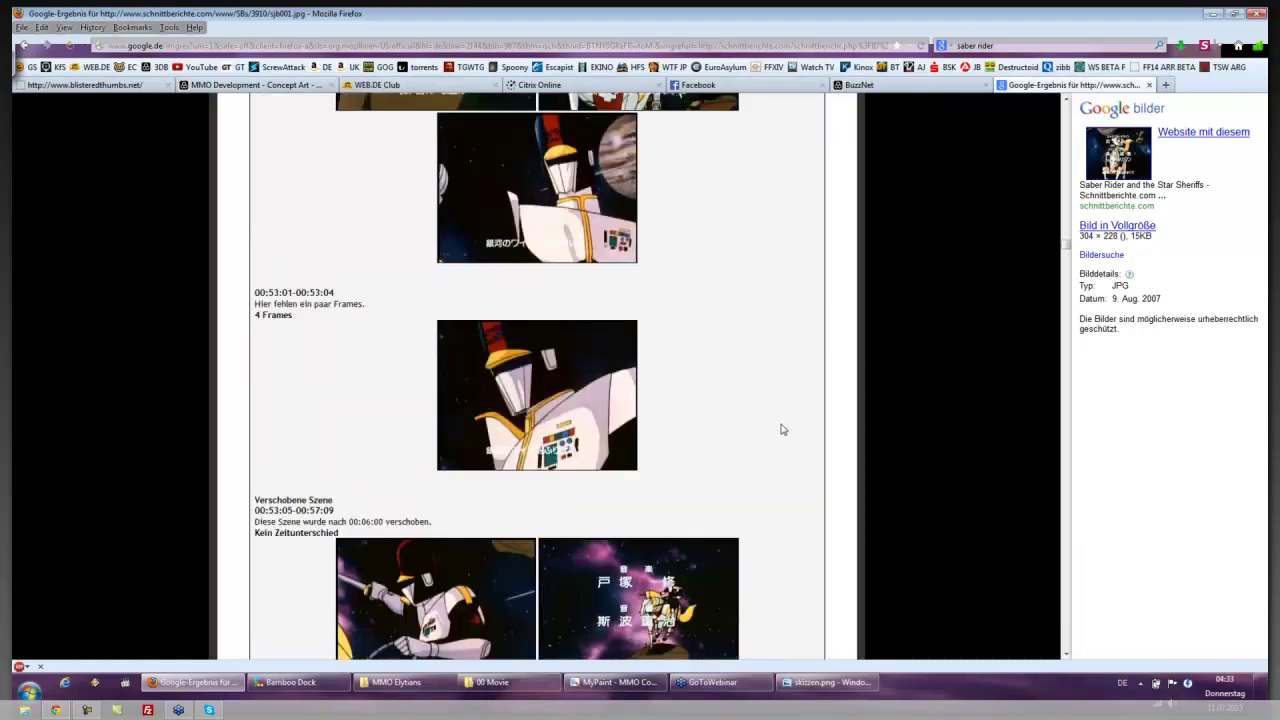
pyautogui.scroll(1, 782, 429)
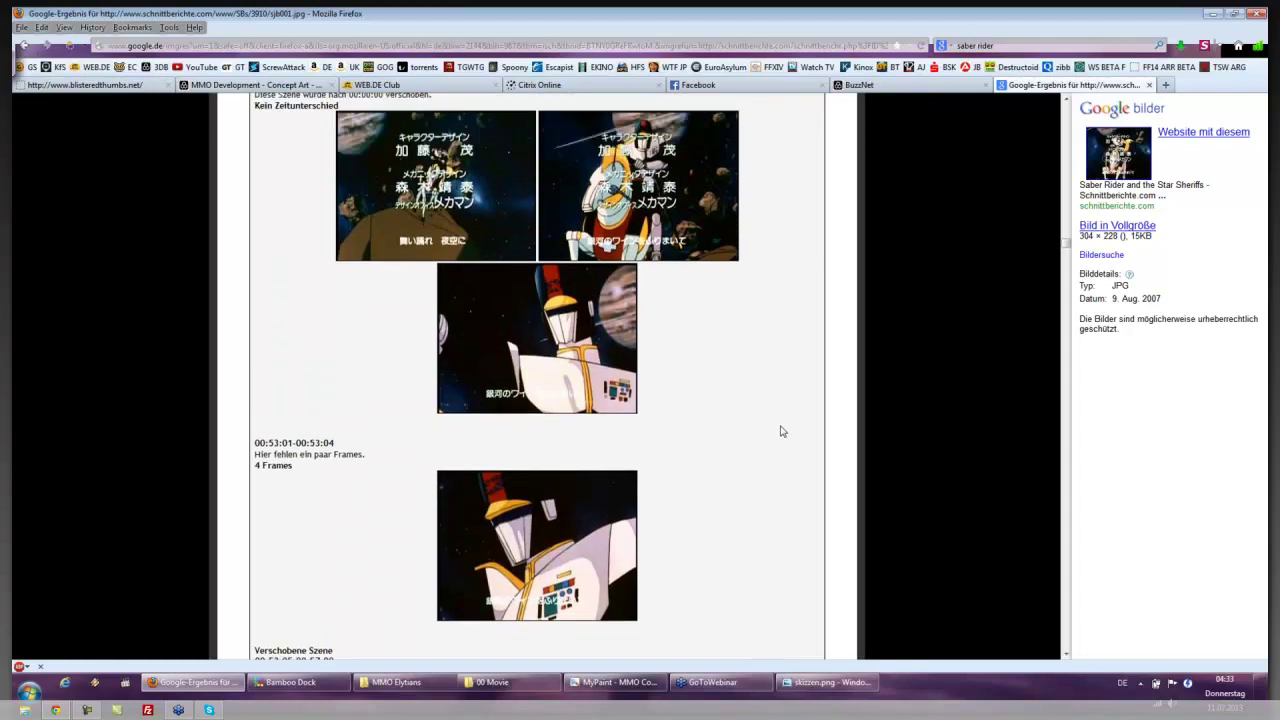
pyautogui.scroll(3, 782, 431)
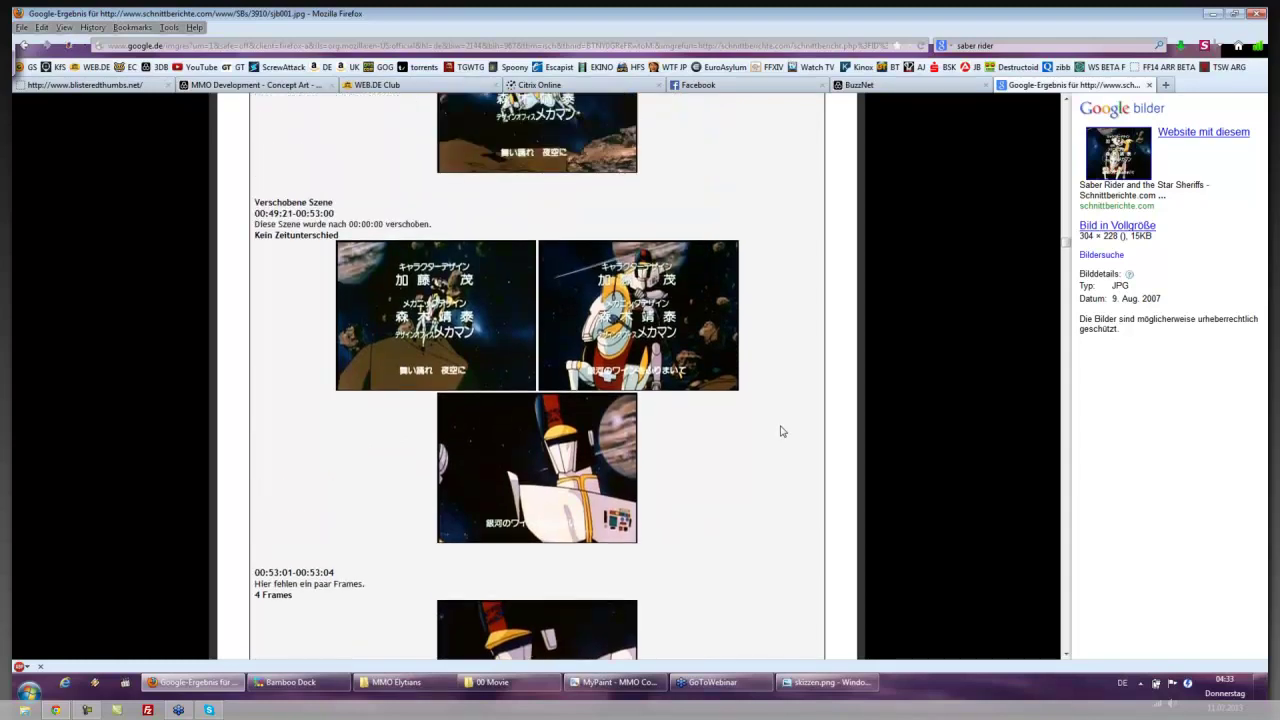
pyautogui.scroll(3, 782, 431)
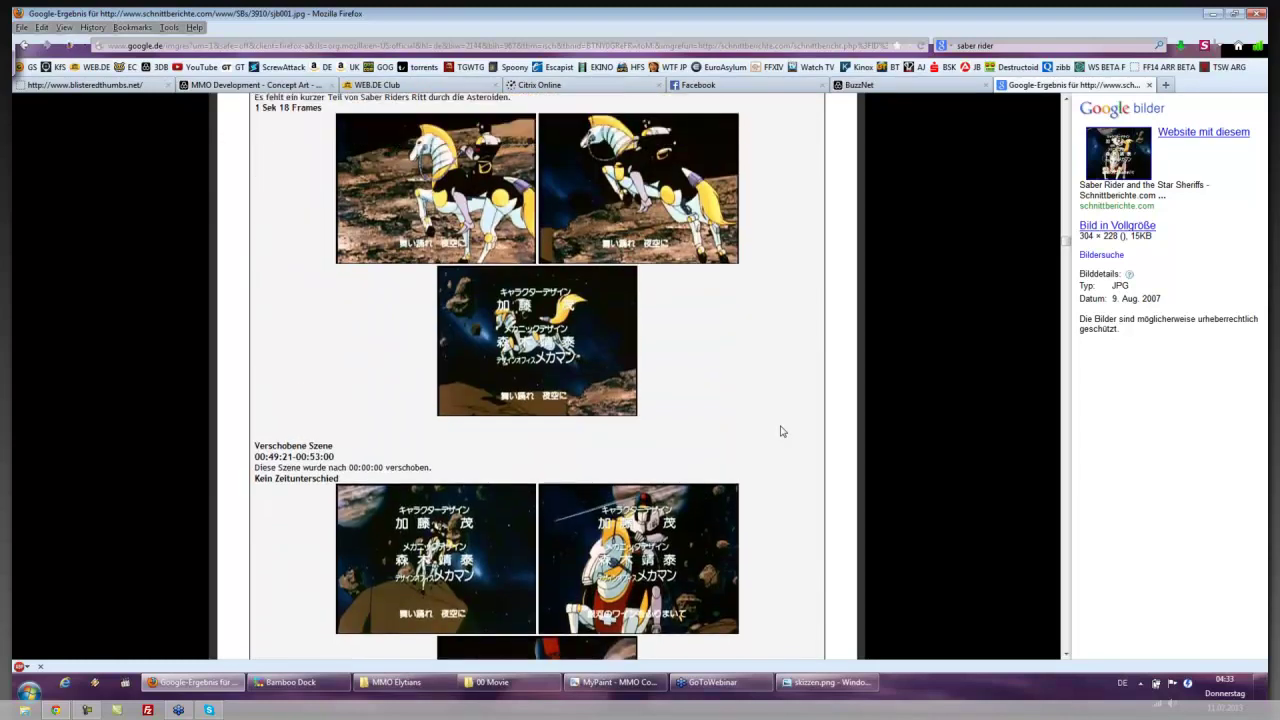
pyautogui.scroll(3, 782, 431)
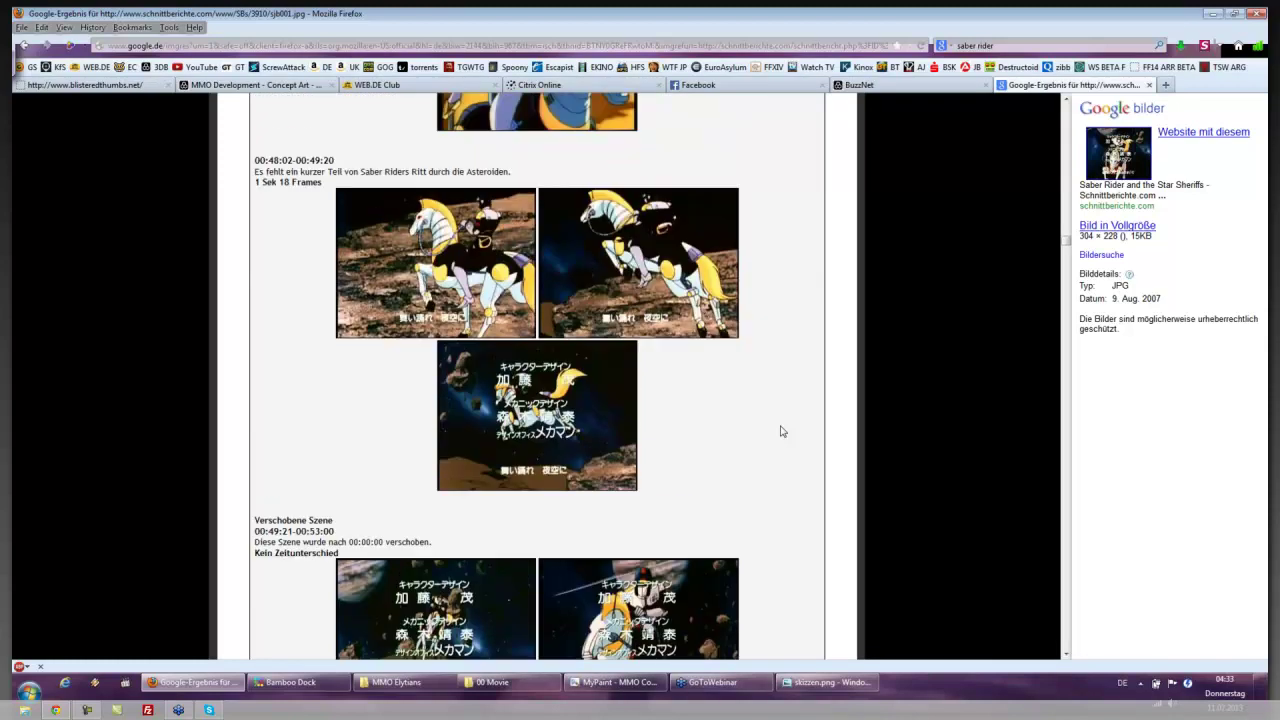
pyautogui.scroll(2, 782, 431)
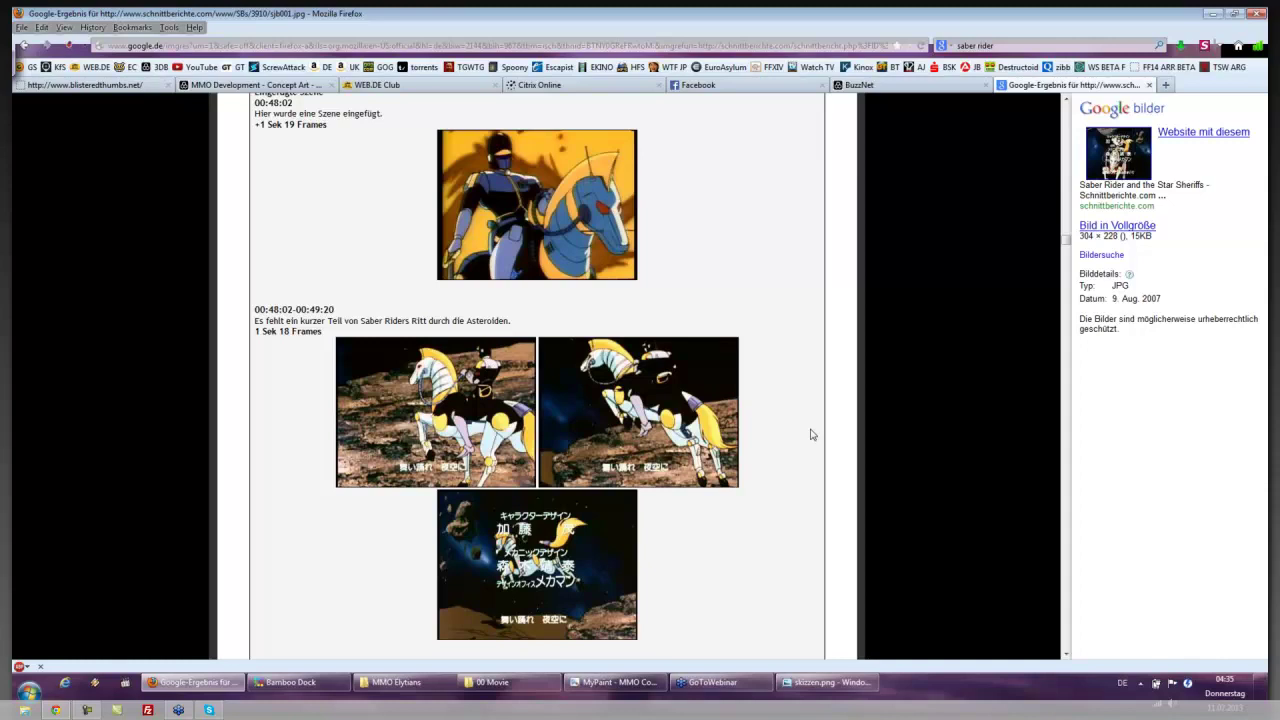
pyautogui.click(900, 85)
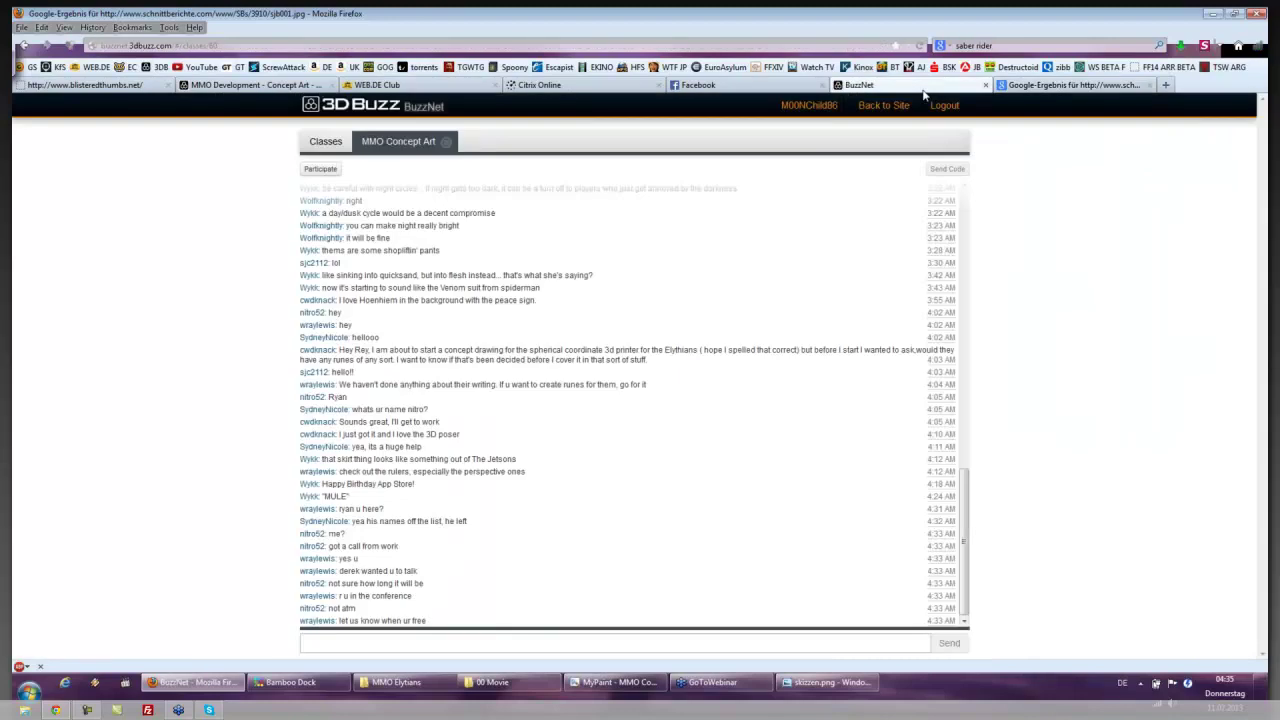
pyautogui.click(1057, 88)
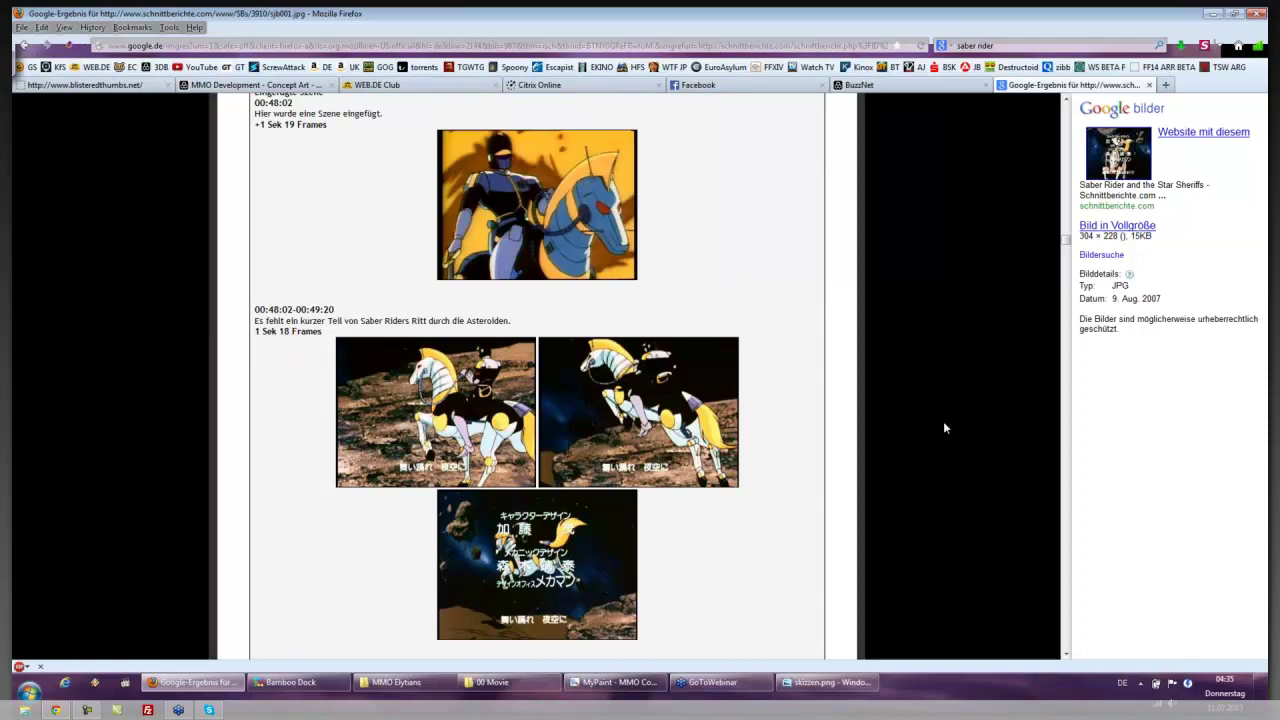
# Scroll up and down through the Saber Rider image results
pyautogui.scroll(1, 943, 428)
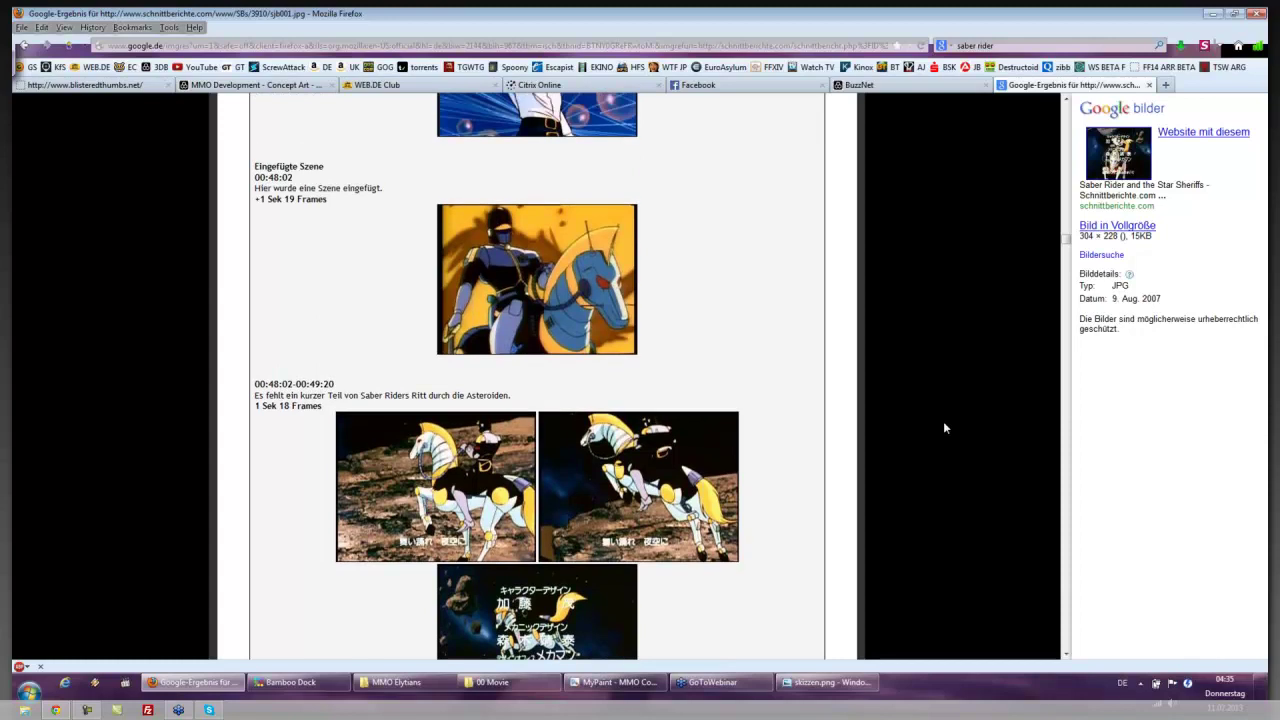
pyautogui.scroll(-1, 943, 428)
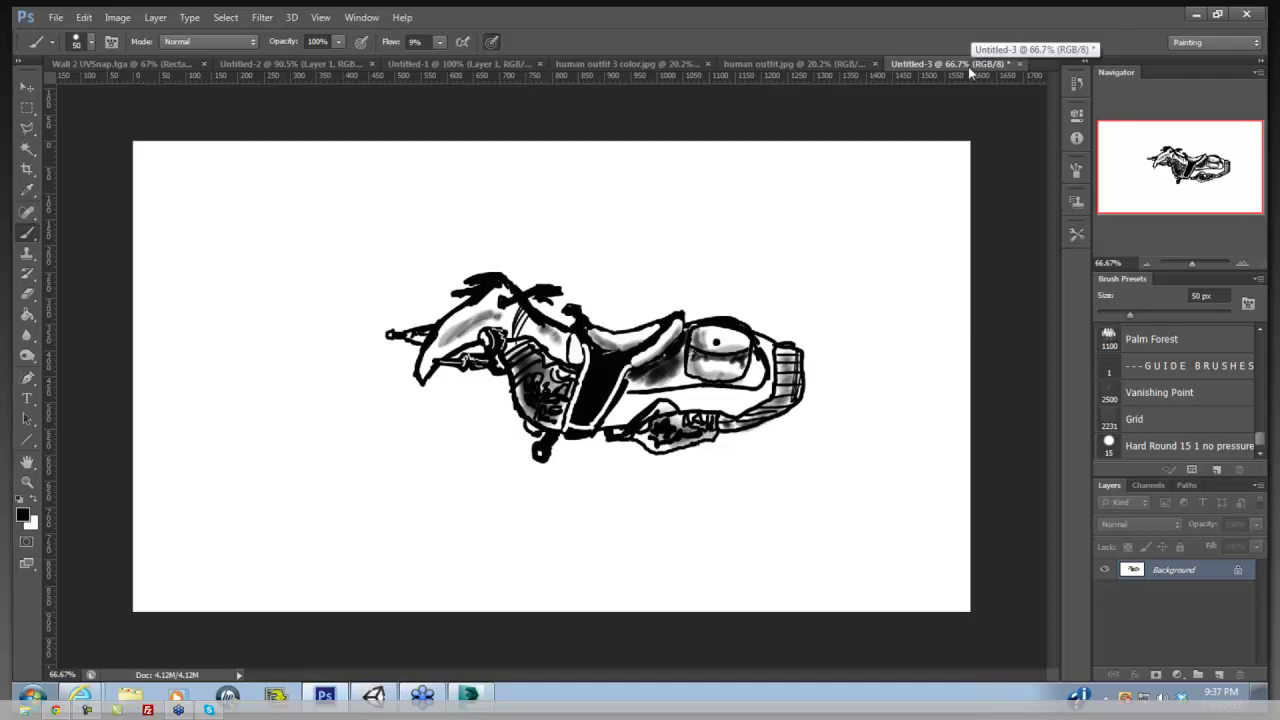
# Switch from human outfit.jpg to the coloured human outfit 3 color.jpg gunslinger painting
pyautogui.click(805, 62)
pyautogui.click(680, 63)
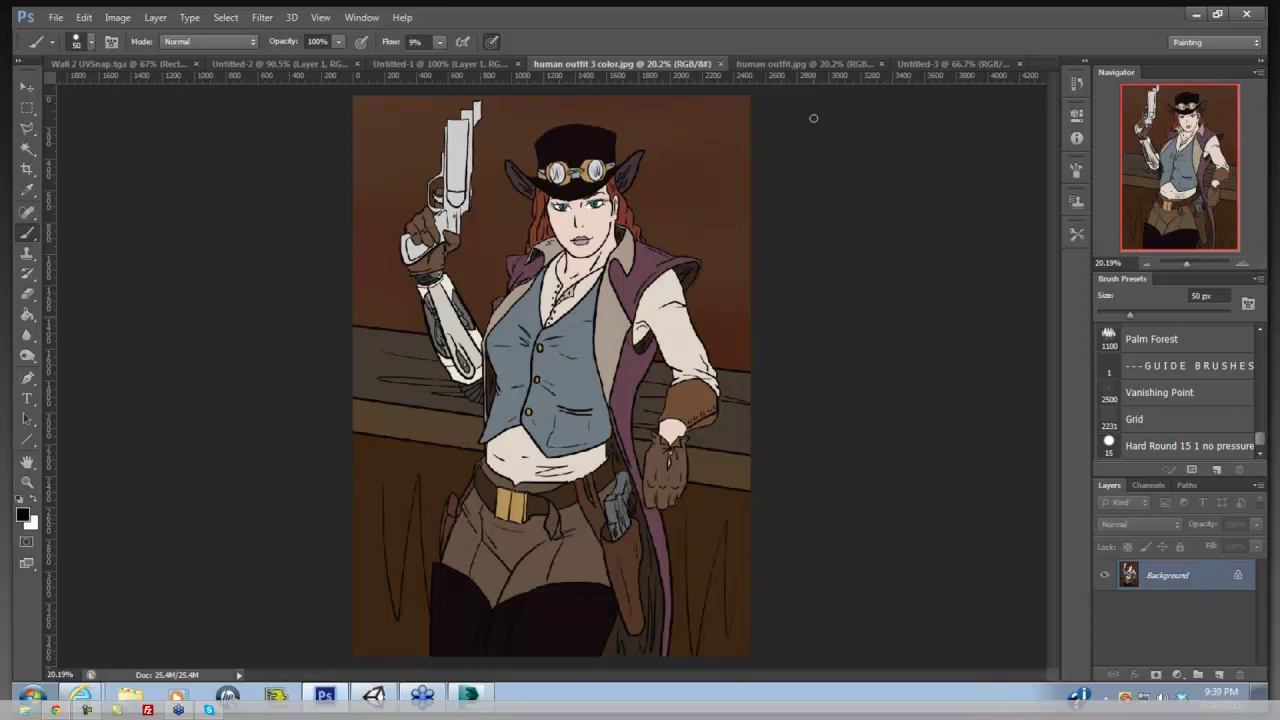
# View the hooded character in human outfit.jpg, then the Untitled-3 motorbike sketch
pyautogui.click(800, 62)
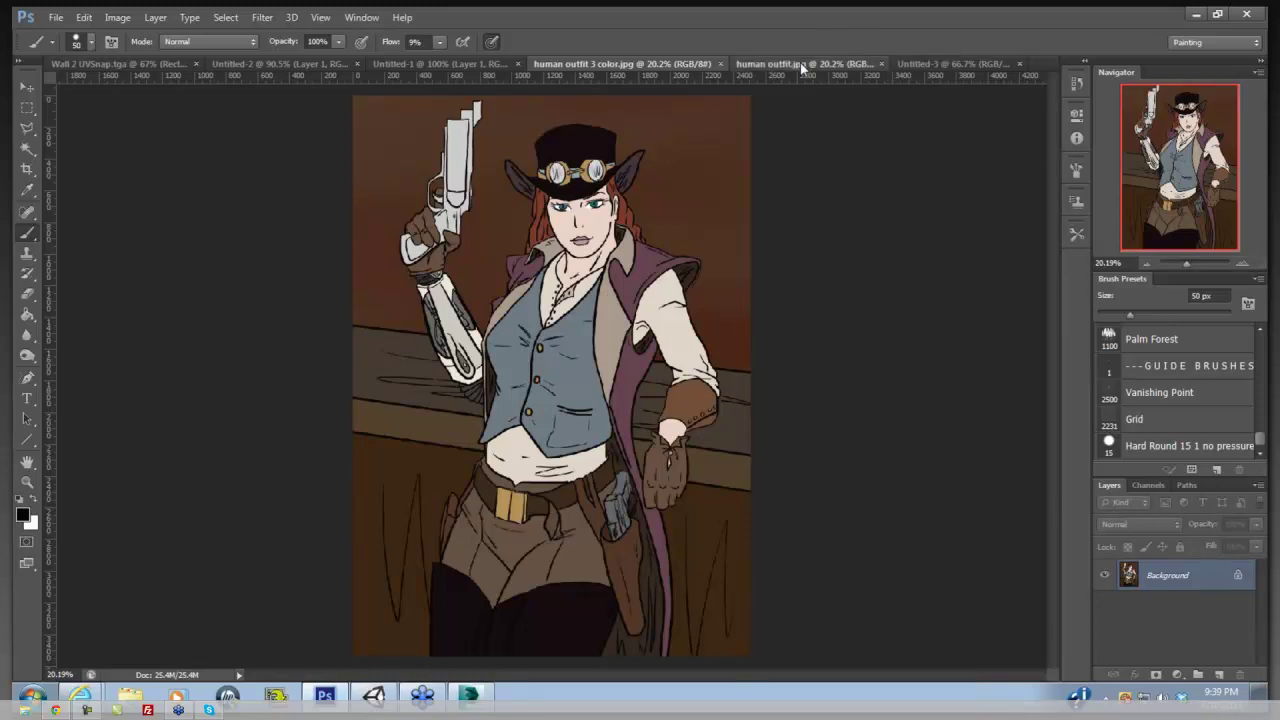
pyautogui.click(945, 64)
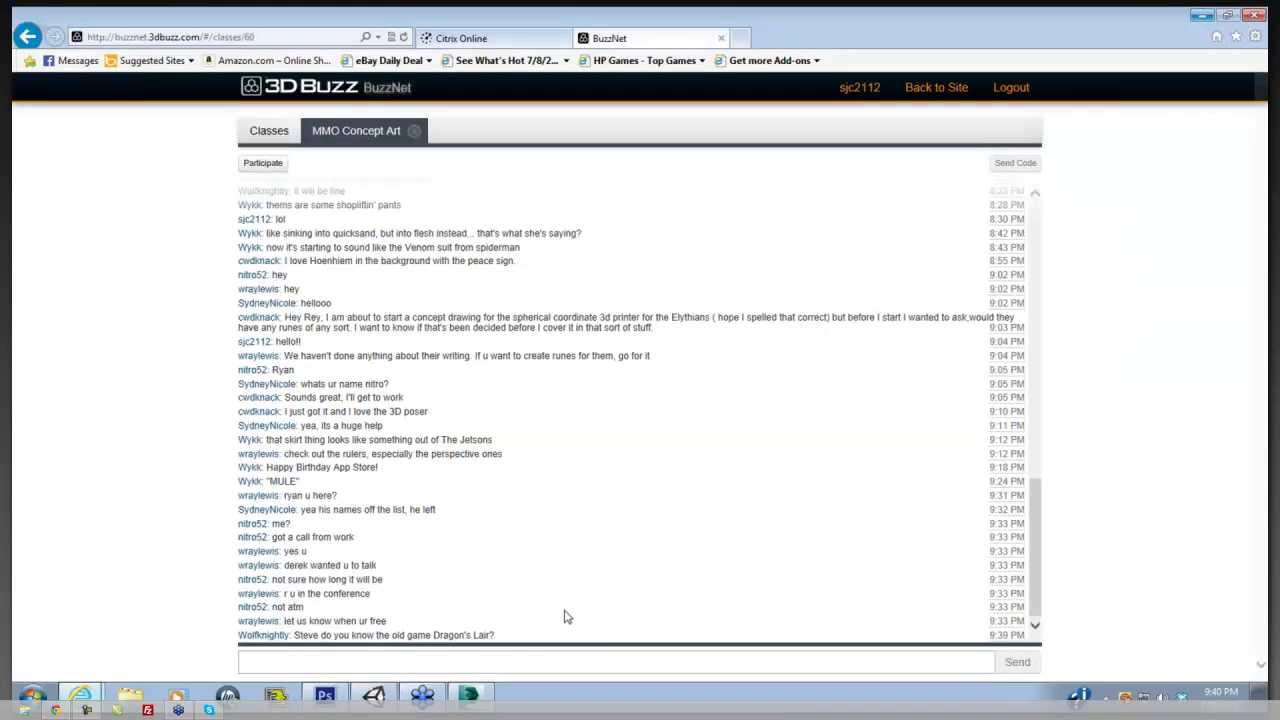
# Post the chat replies "hmmm dont know dragons lair" and "heh, cool"
pyautogui.click(381, 662)
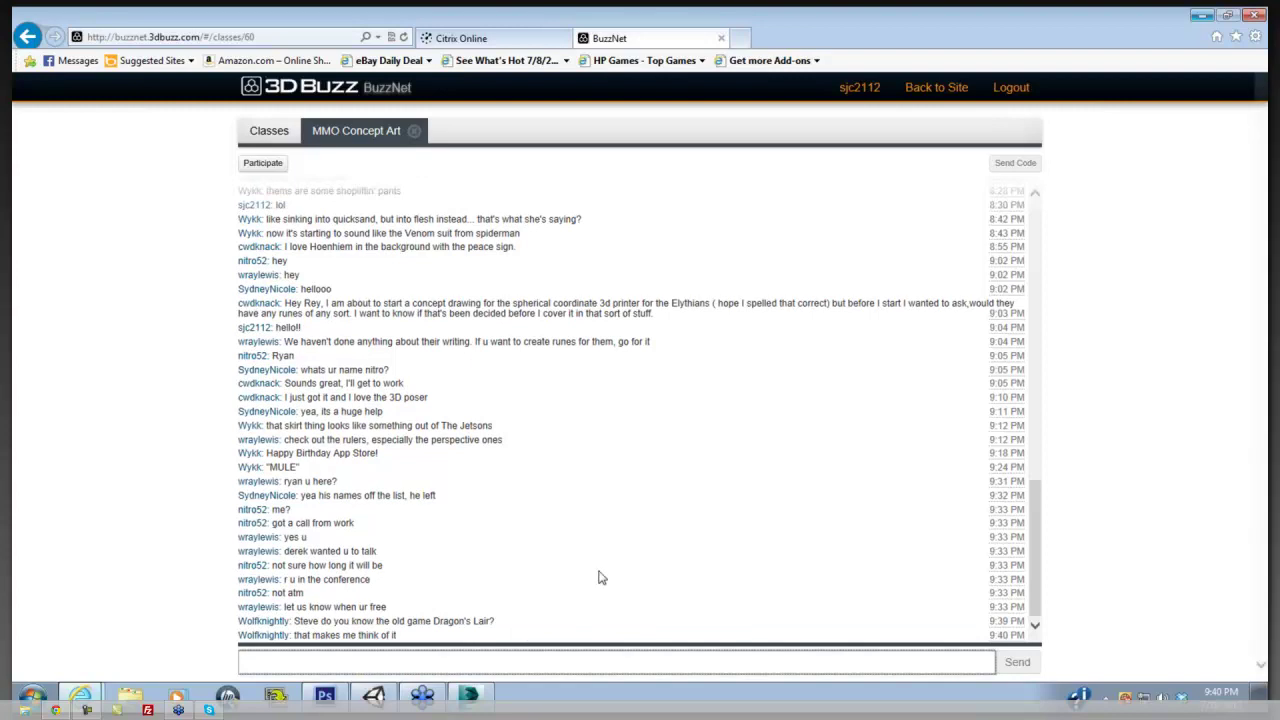
pyautogui.write('hmmm dont ')
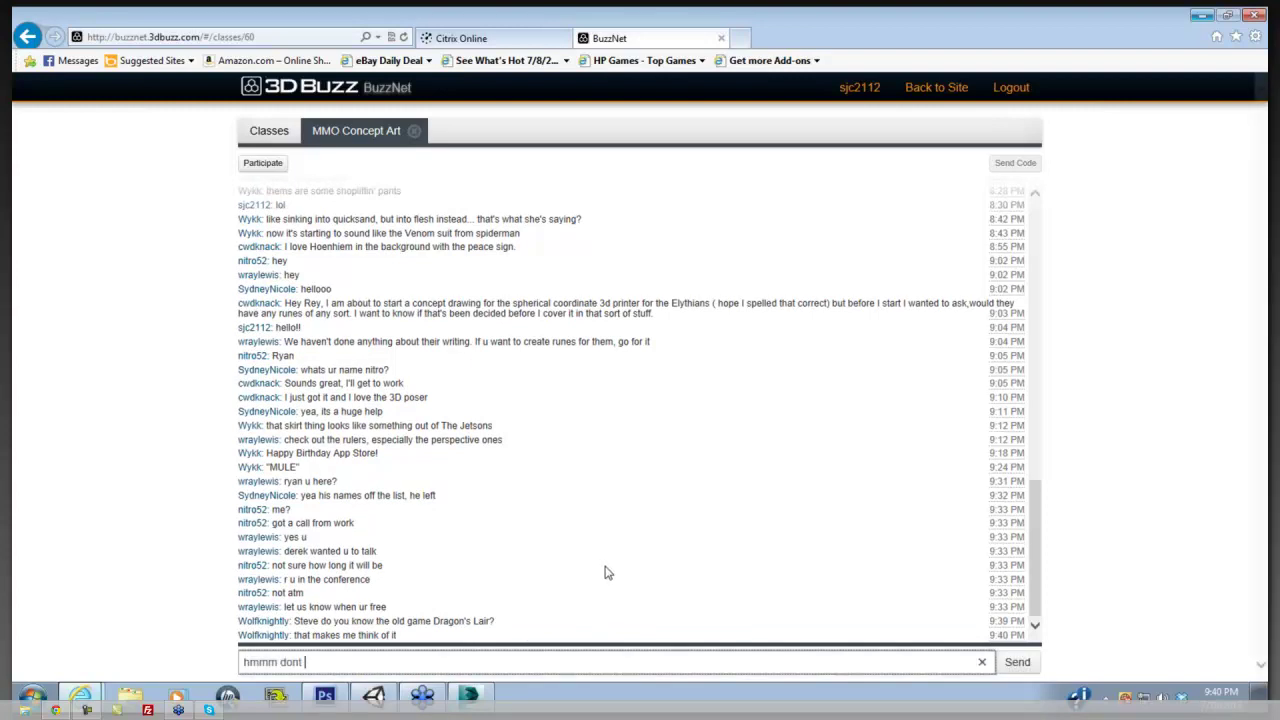
pyautogui.write('know drago')
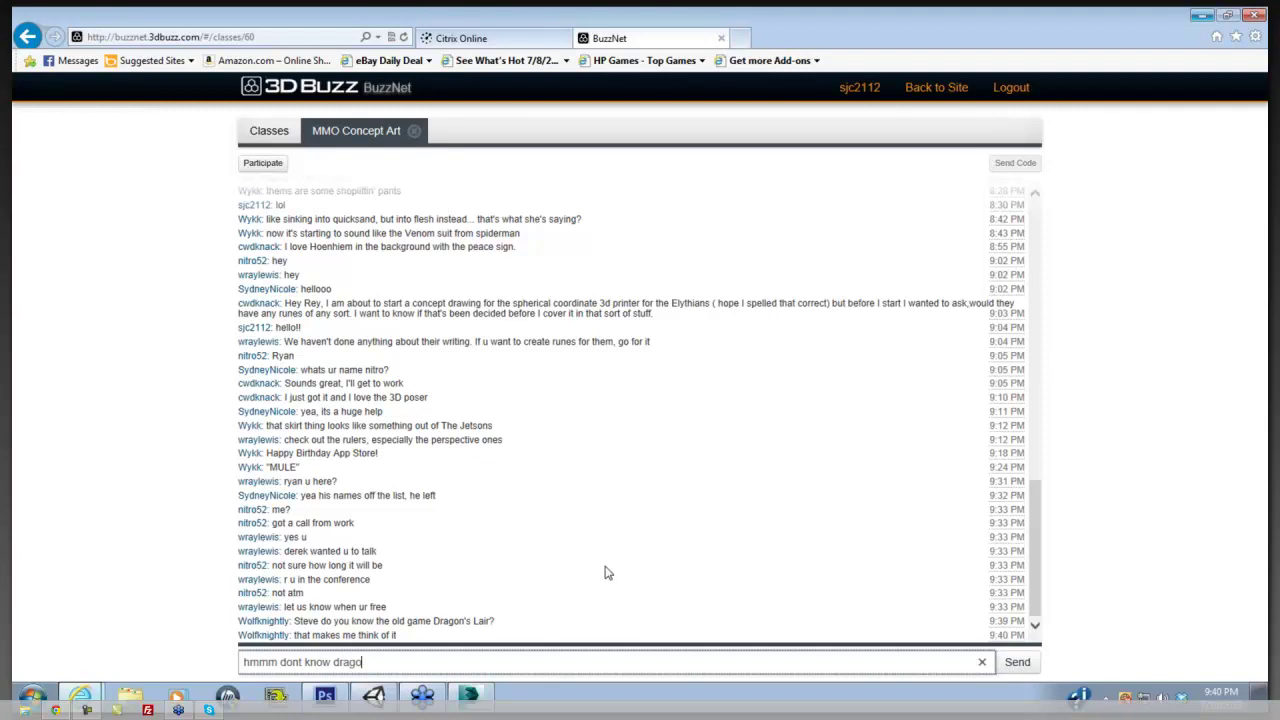
pyautogui.write('ns lair')
pyautogui.press('Return')
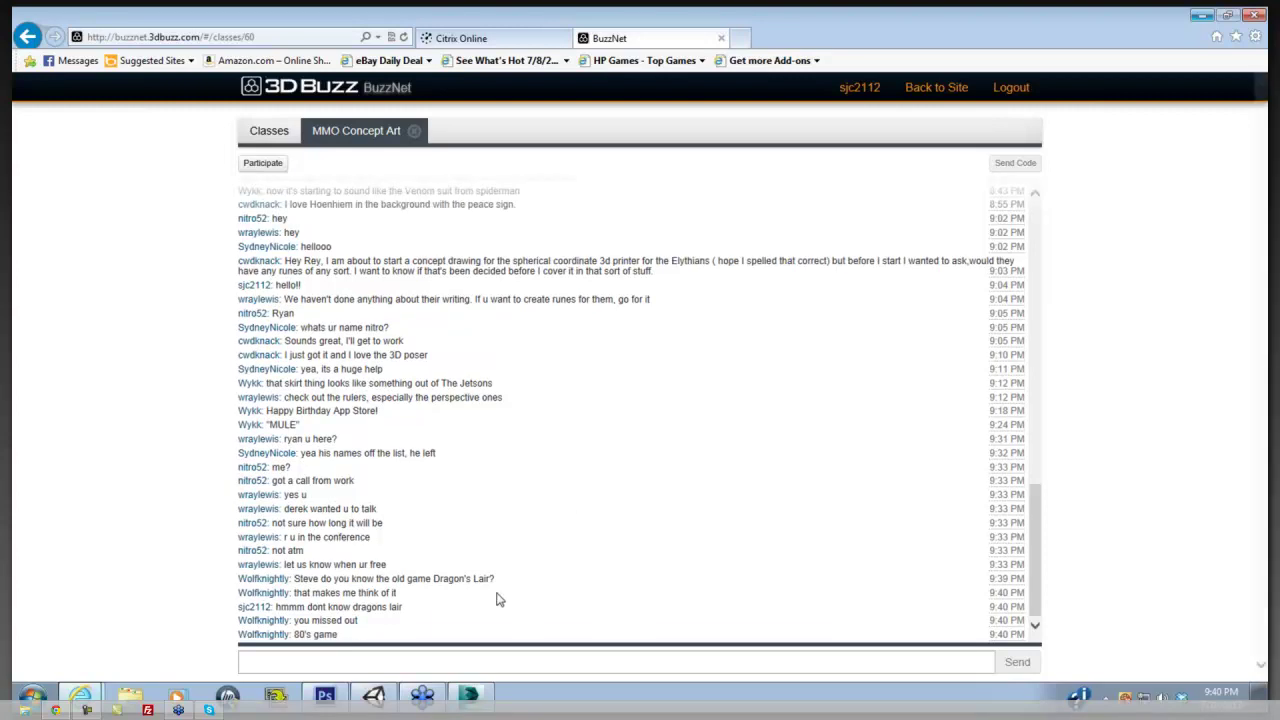
pyautogui.click(447, 662)
pyautogui.write('heh, ')
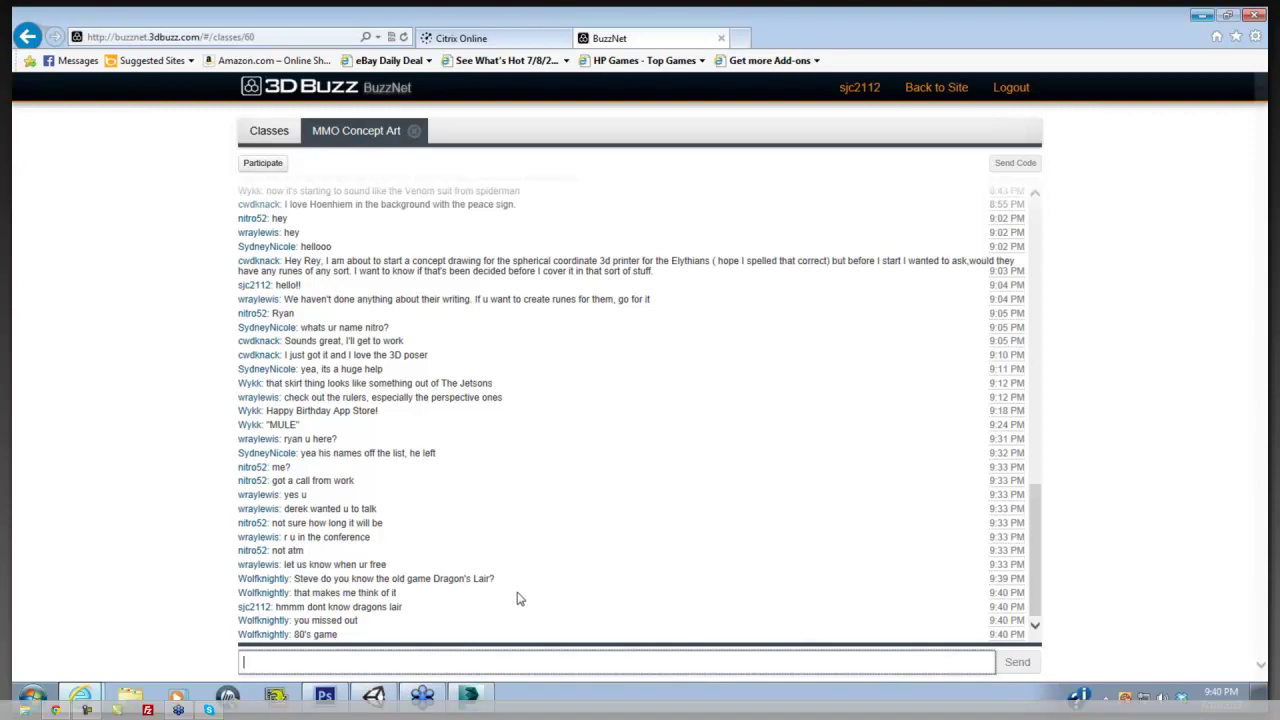
pyautogui.write('cool')
pyautogui.press('Return')
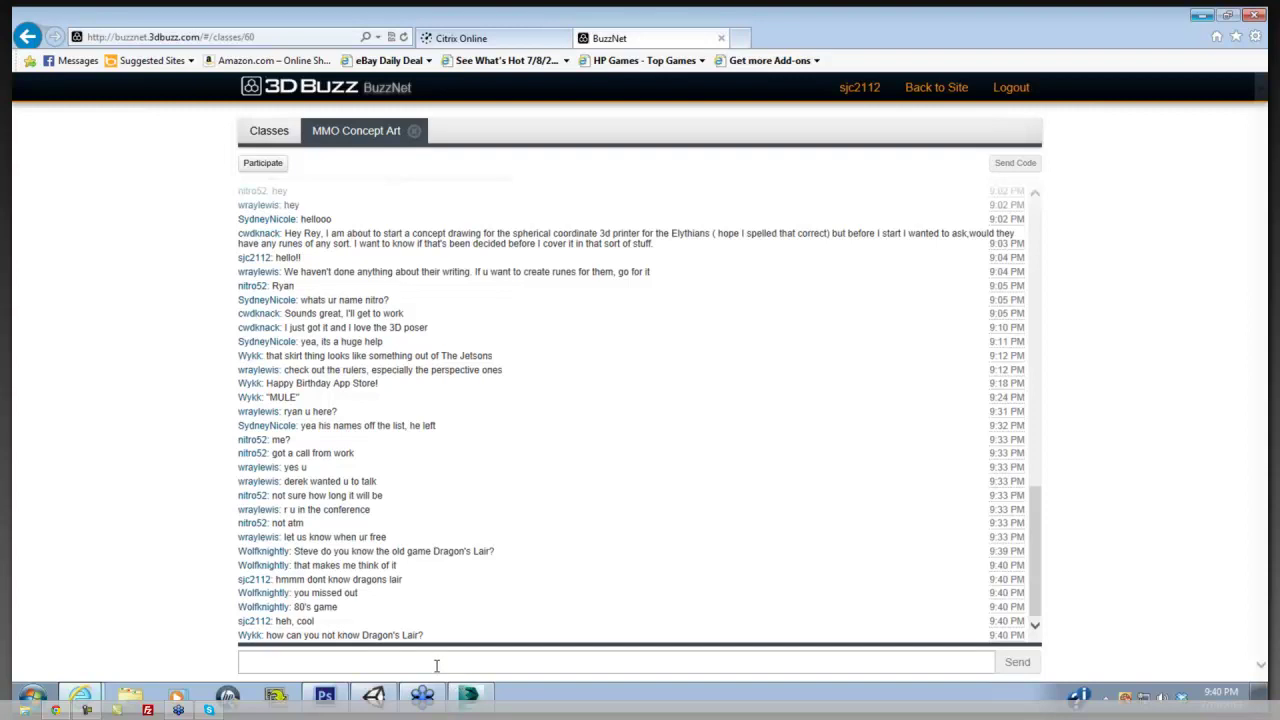
# Post "I was very busy in the 80's" and "doing alot of things I cant discuss"
pyautogui.click(436, 664)
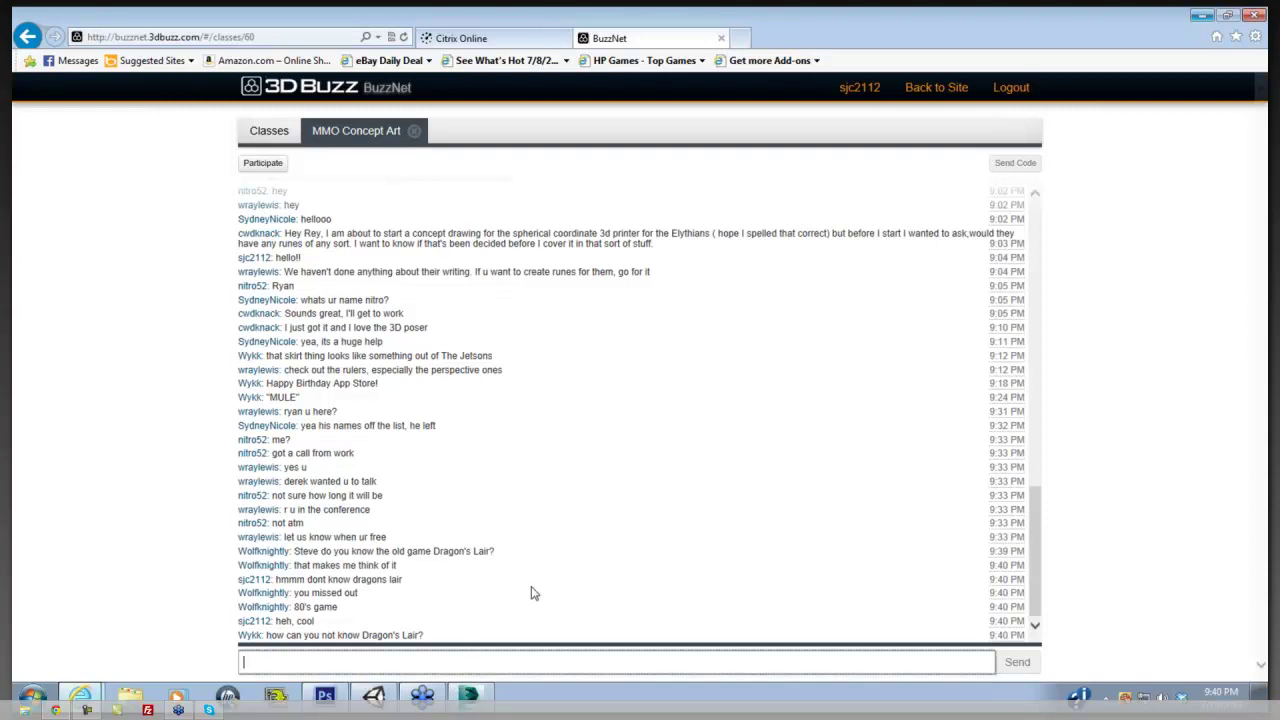
pyautogui.write('I ws')
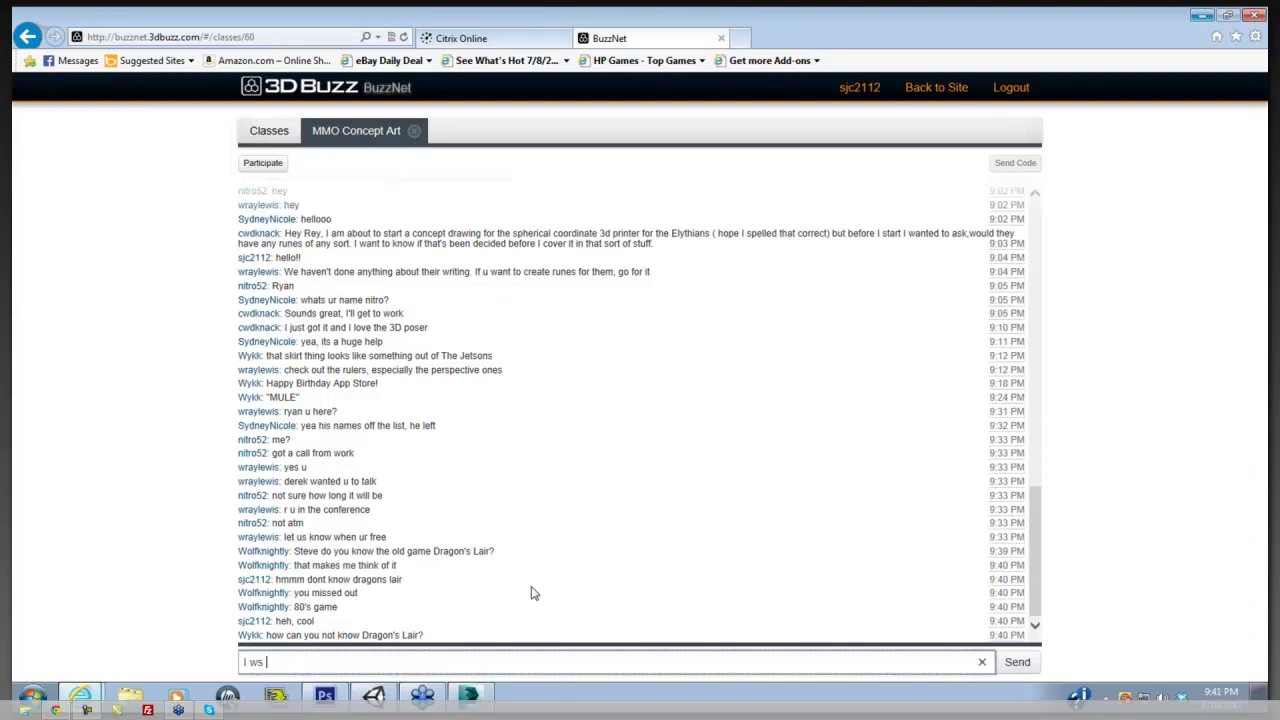
pyautogui.press('BackSpace')
pyautogui.press('BackSpace')
pyautogui.write('as v')
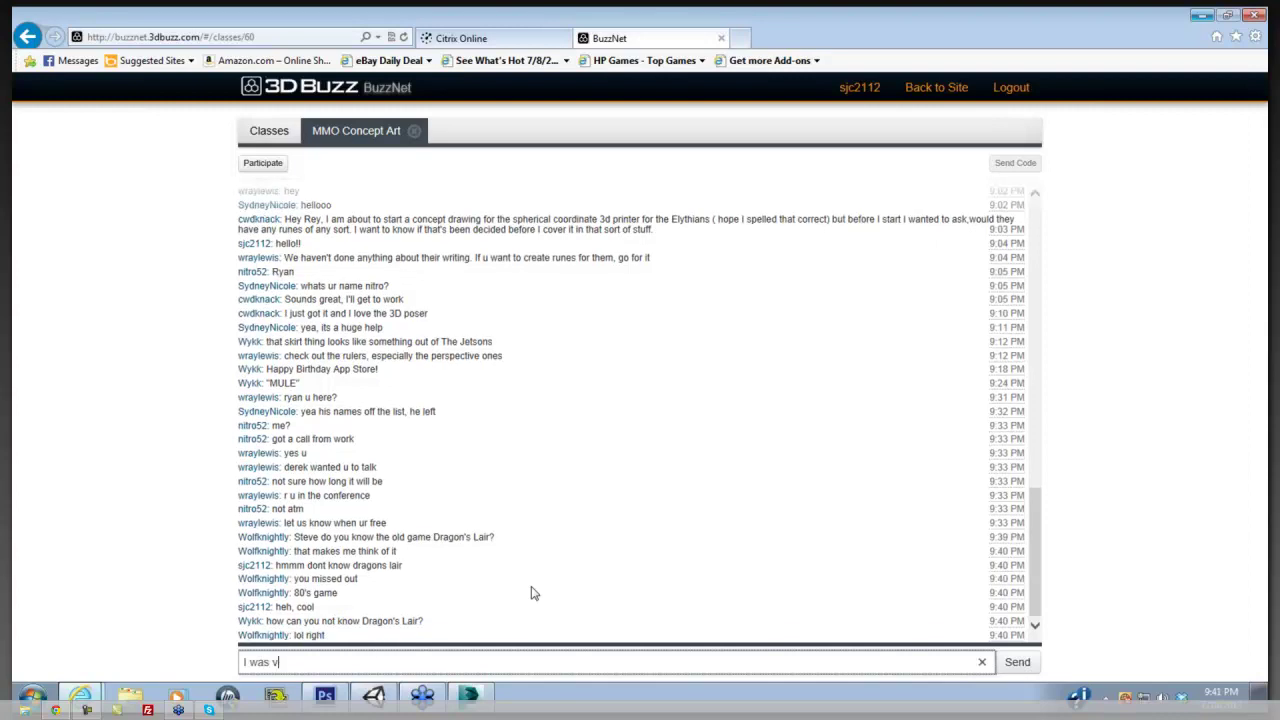
pyautogui.write("ery busy in the 80's")
pyautogui.press('Return')
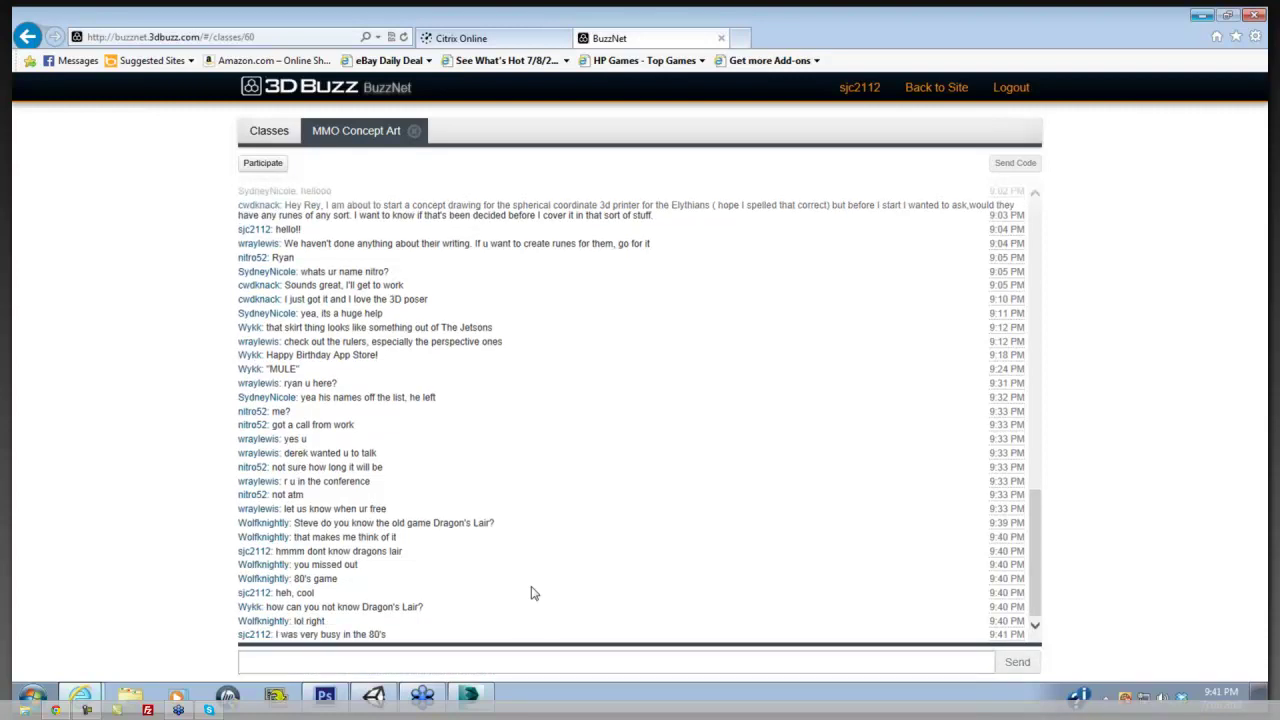
pyautogui.click(446, 666)
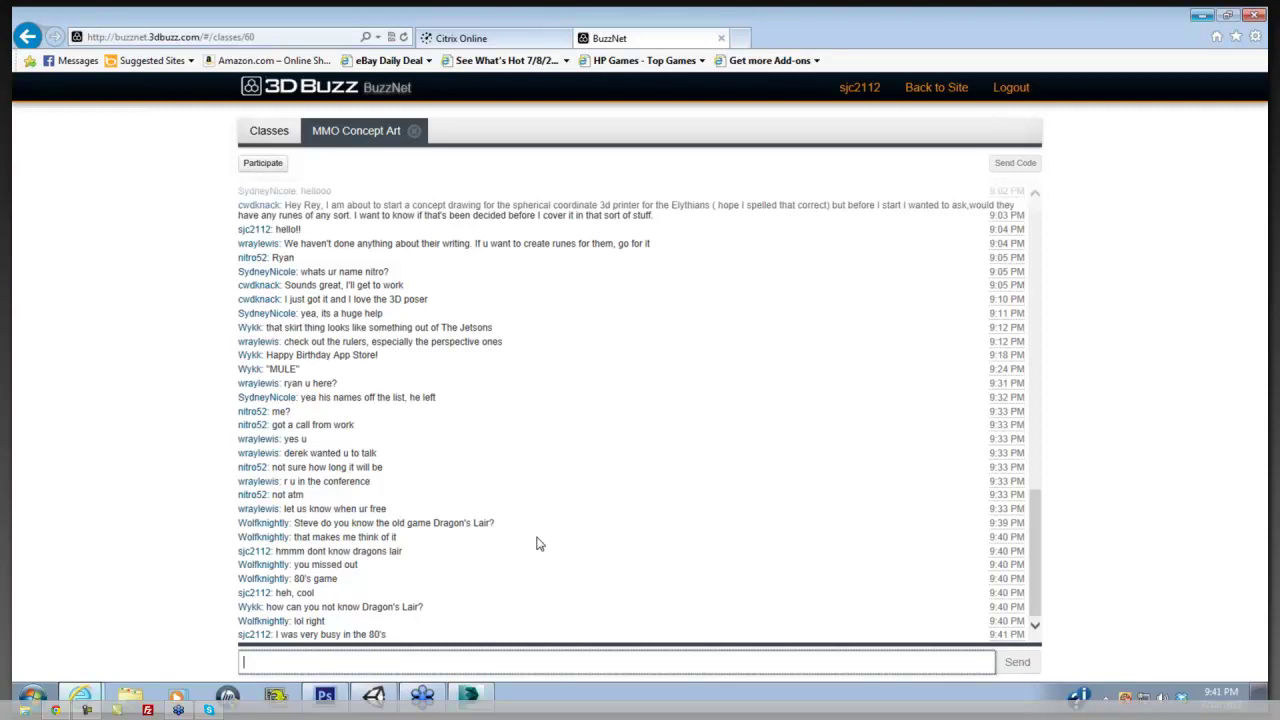
pyautogui.write('doing ALS')
pyautogui.press('BackSpace')
pyautogui.press('BackSpace')
pyautogui.press('BackSpace')
pyautogui.write('alot')
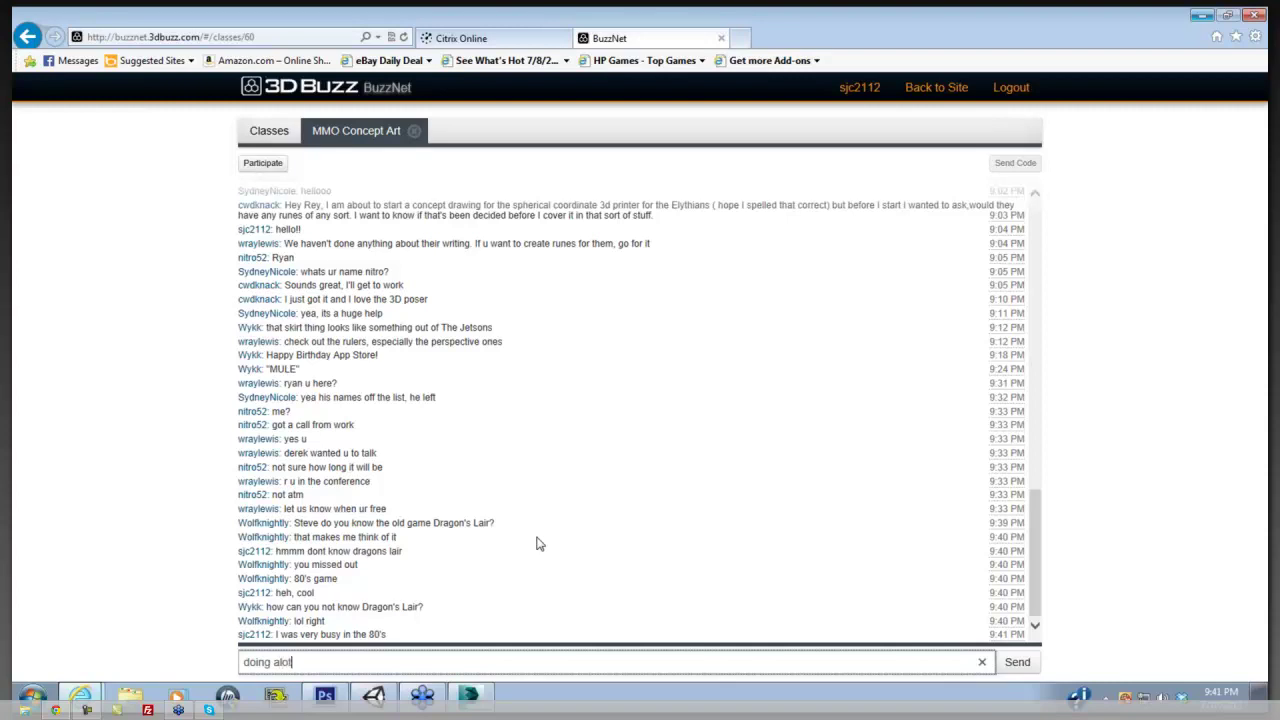
pyautogui.write(' of things I cant discuss')
pyautogui.press('Return')
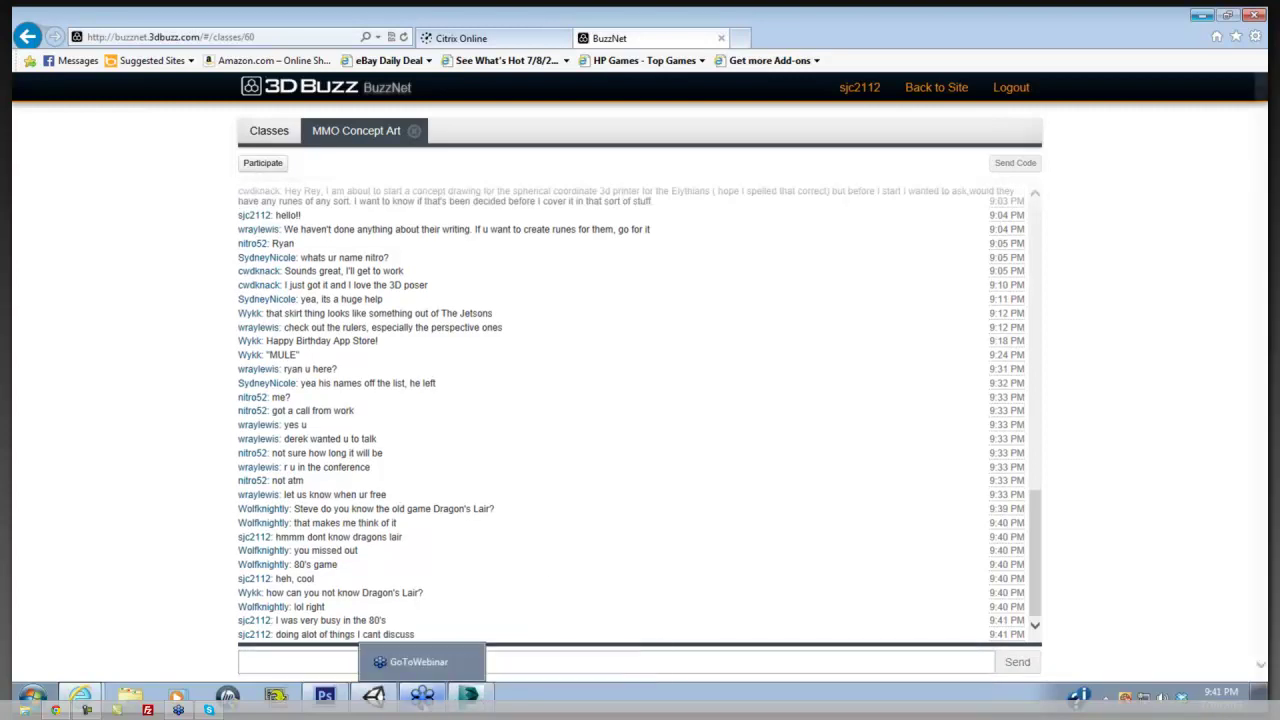
# Bring Photoshop forward on human outfit 3 color.jpg, then list the Internet Explorer windows
pyautogui.click(325, 695)
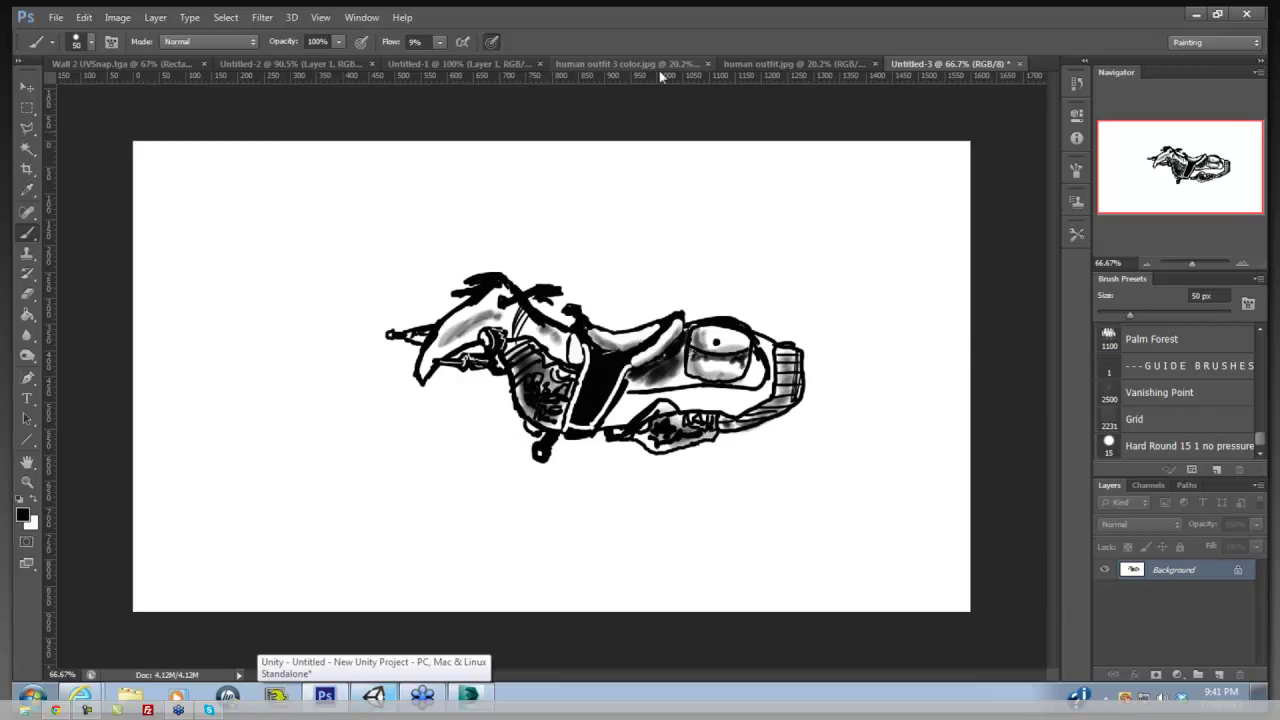
pyautogui.click(635, 66)
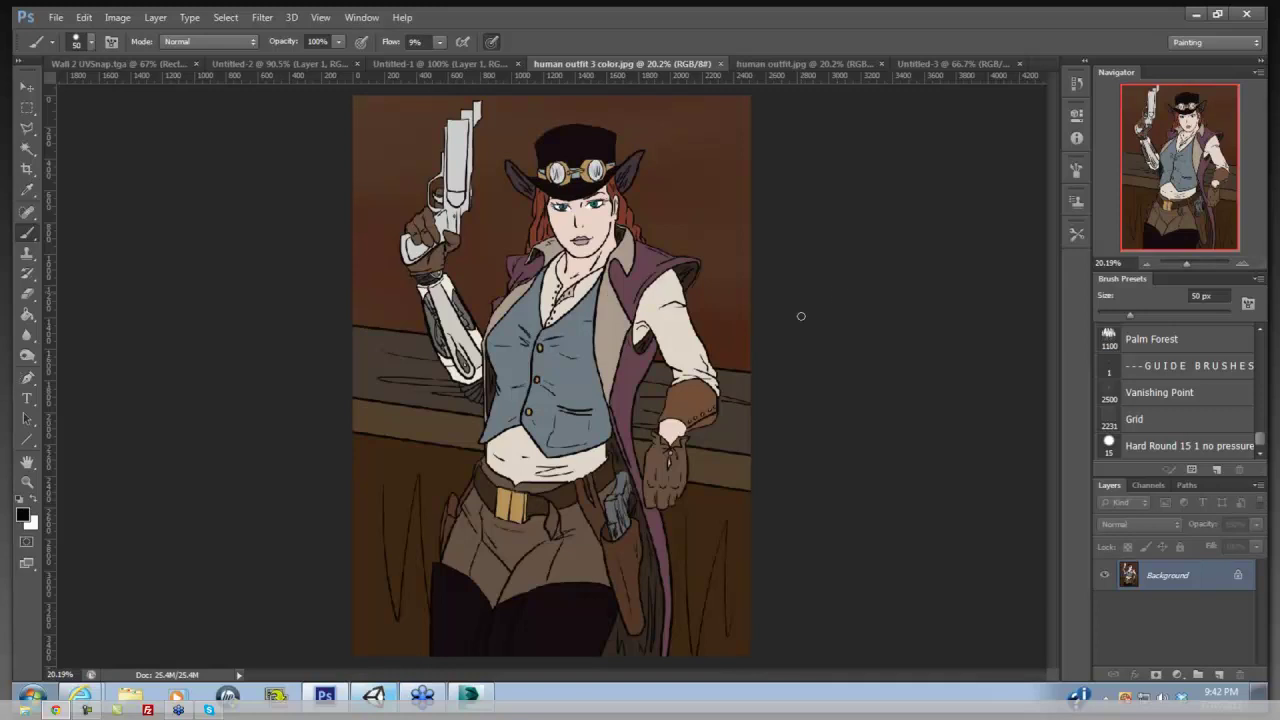
pyautogui.click(80, 695)
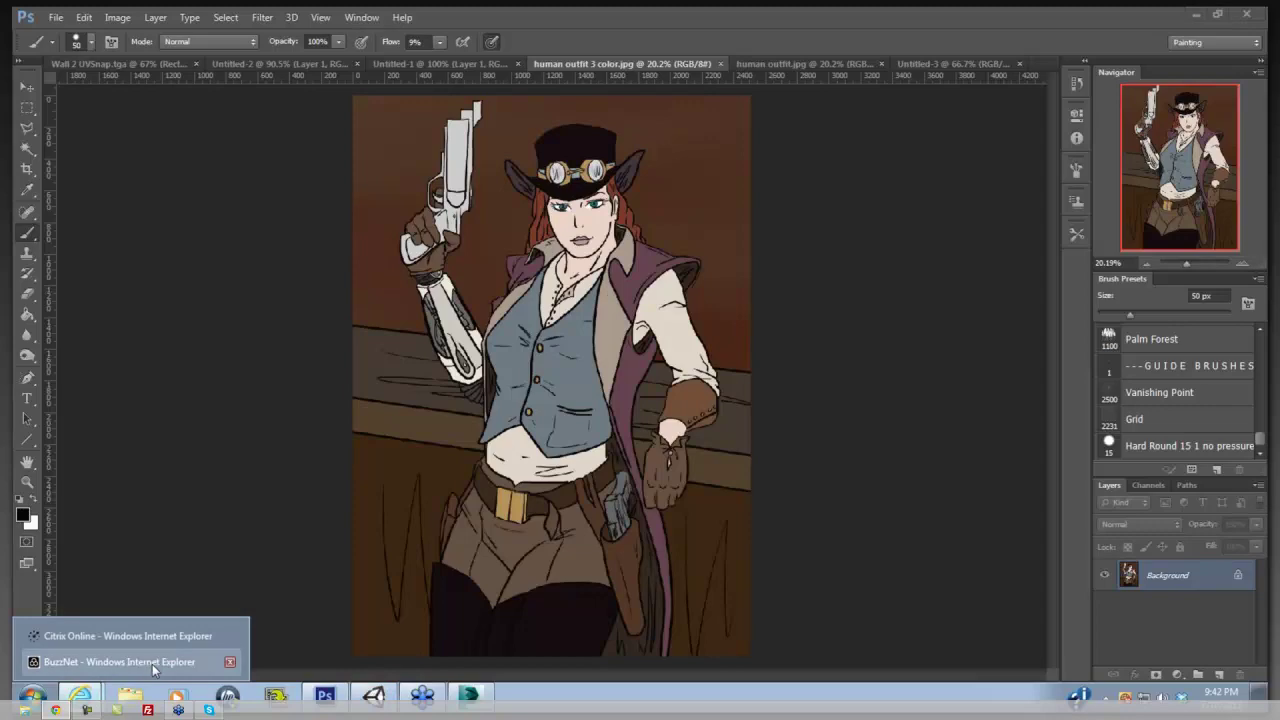
# Open the Dragon's Lair picture link from the BuzzNet chat in a new tab, then close that tab
pyautogui.click(115, 661)
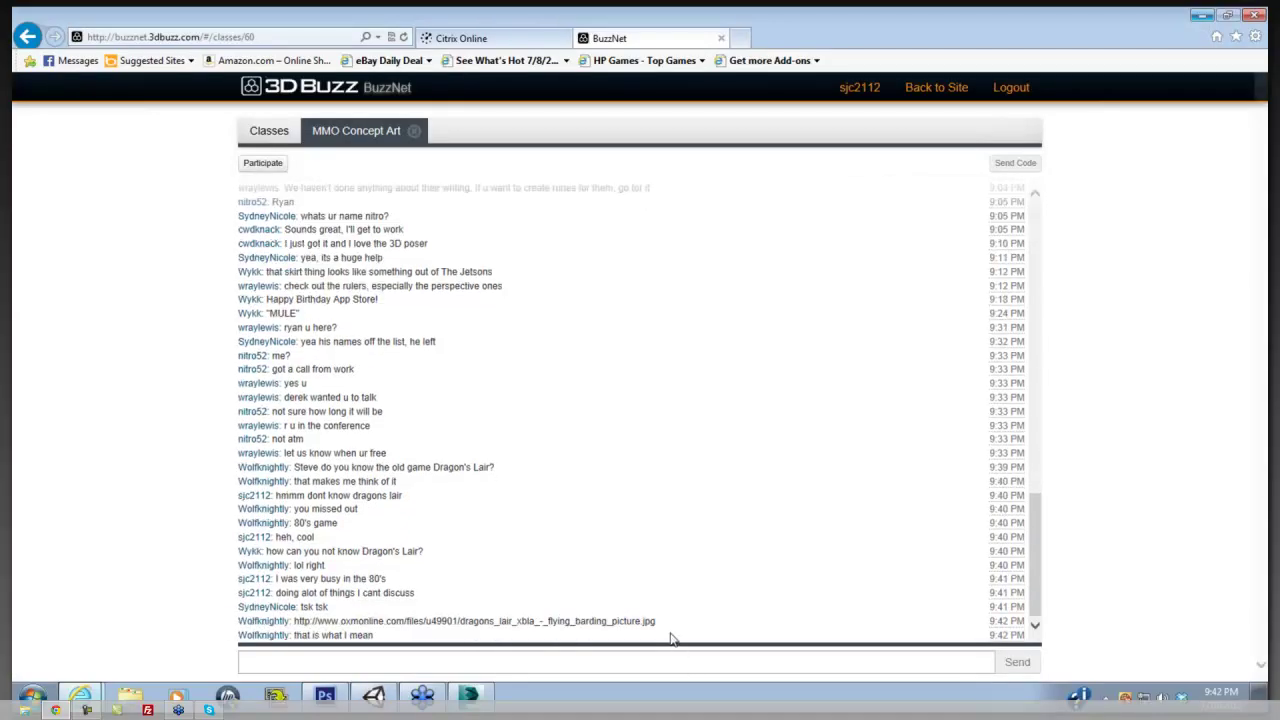
pyautogui.moveTo(664, 624); pyautogui.dragTo(295, 628)
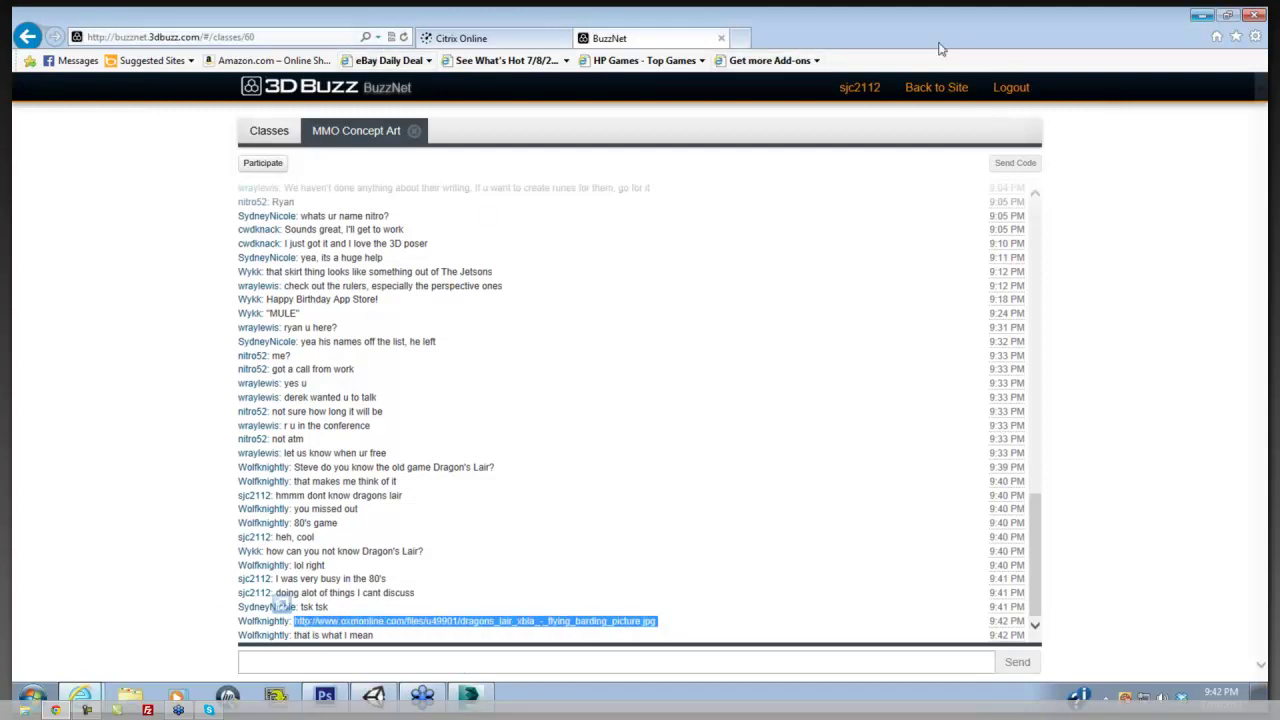
pyautogui.click(741, 38)
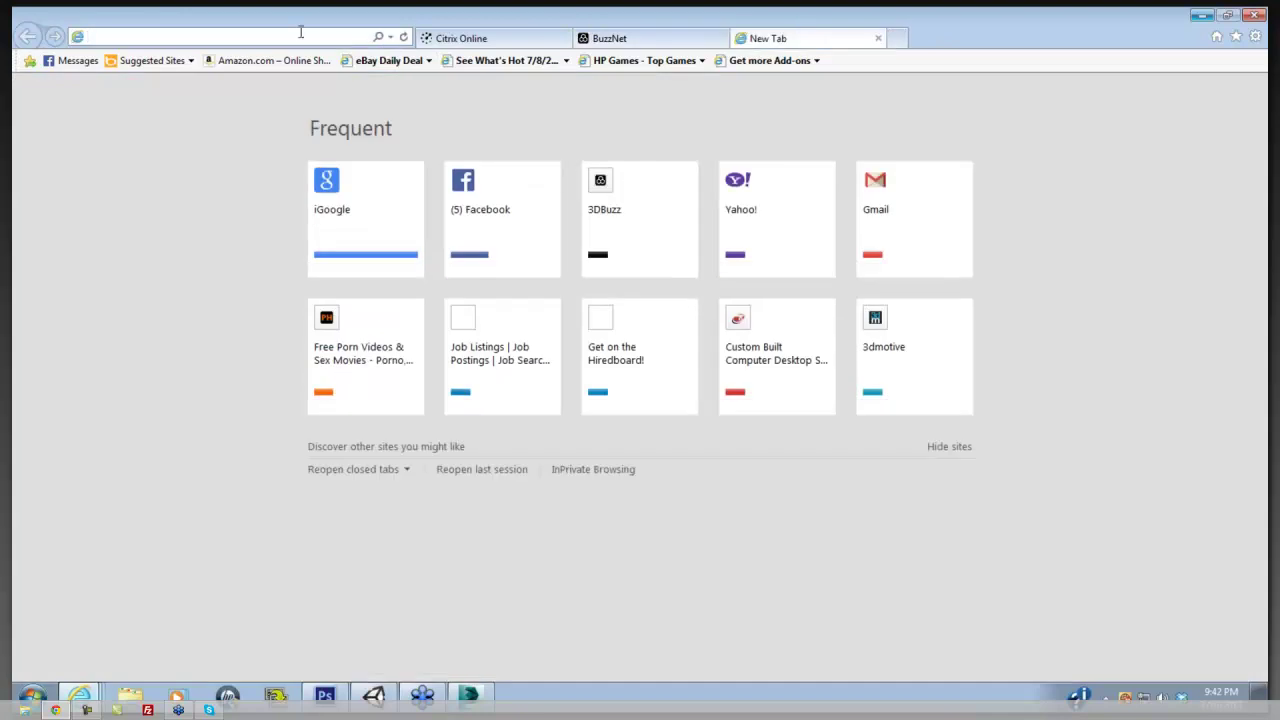
pyautogui.hotkey('ctrl', 'v')
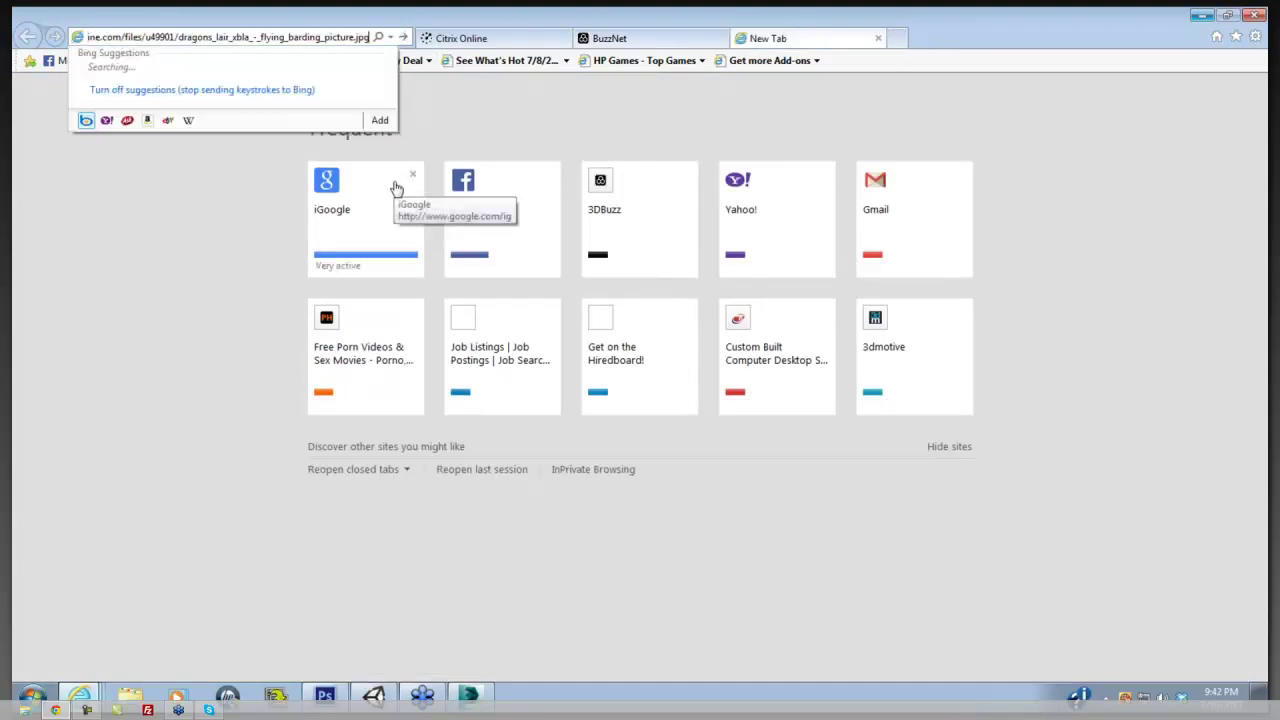
pyautogui.press('Return')
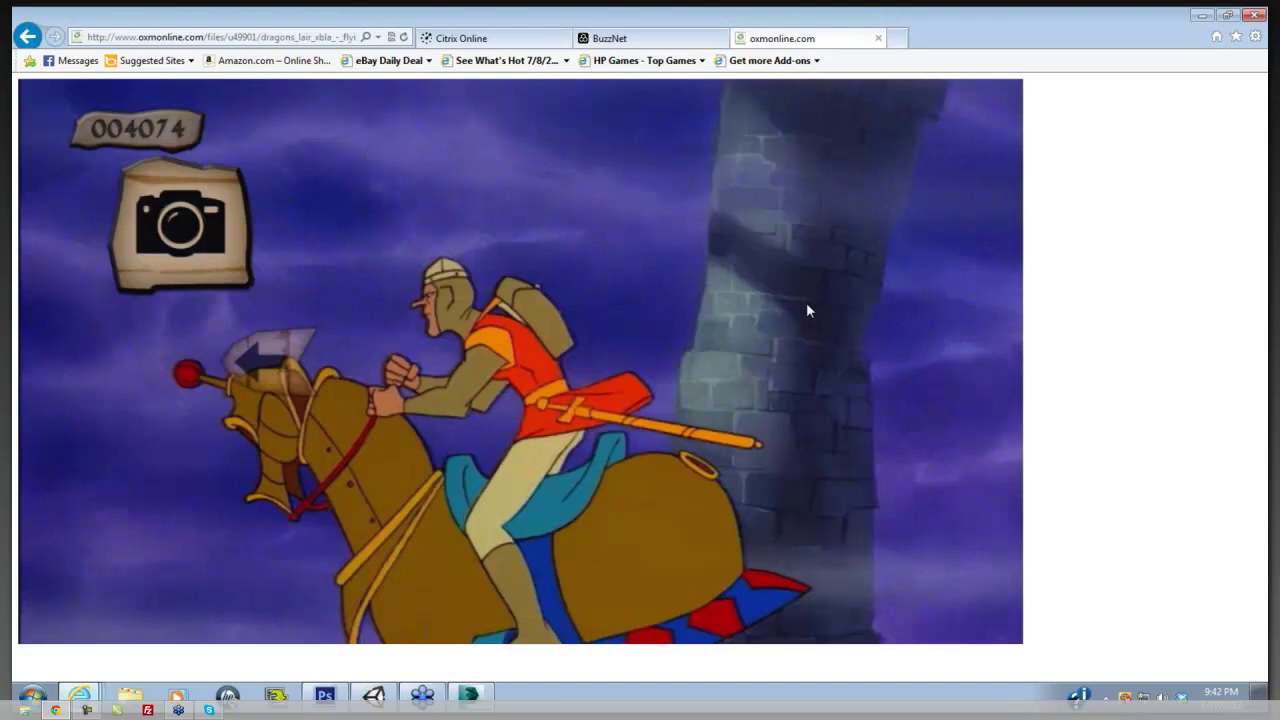
pyautogui.click(879, 40)
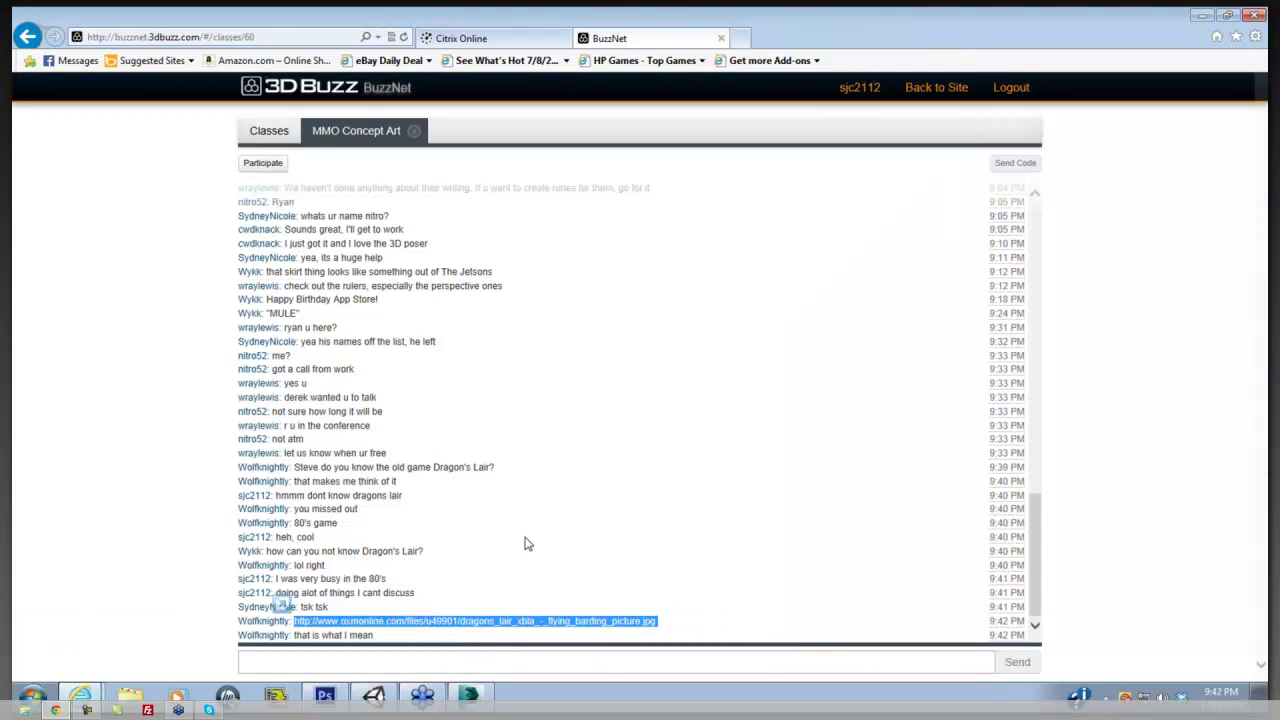
# Post the chat replies 'now I know what youre talking about, lol' and 'never played it though'
pyautogui.moveTo(493, 693)
pyautogui.moveTo(424, 694)
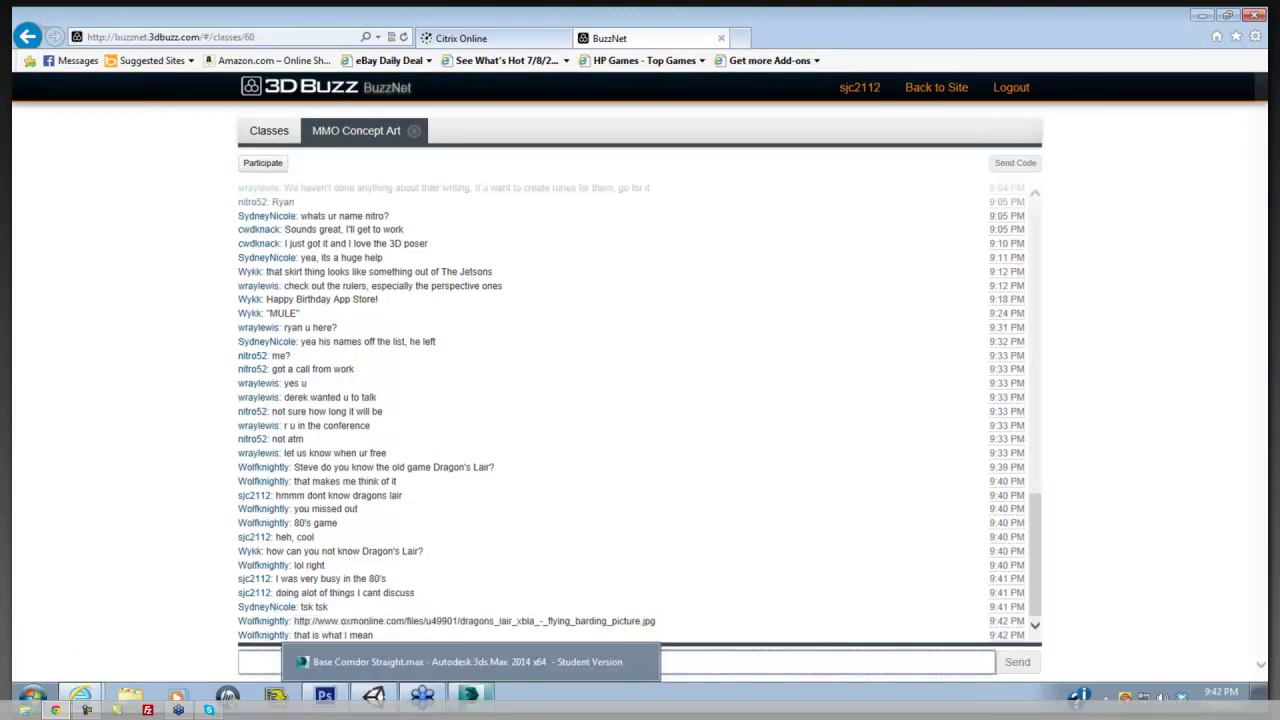
pyautogui.write('now I')
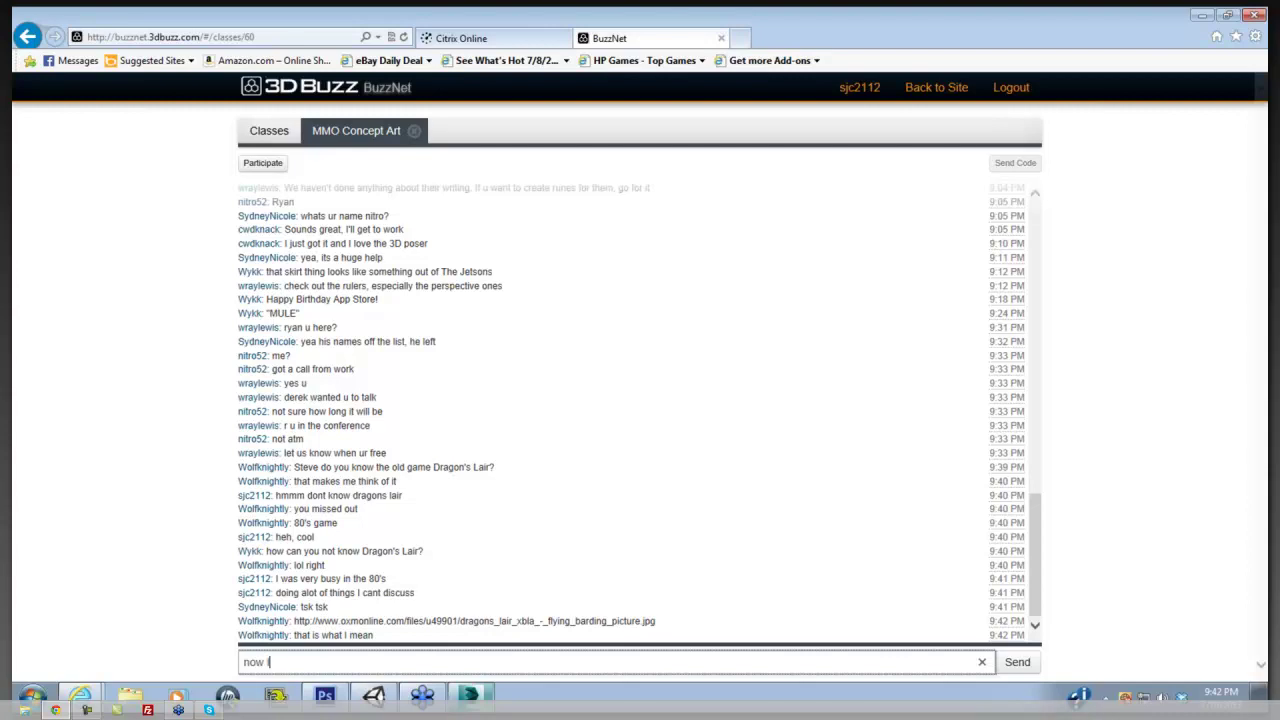
pyautogui.write(' know what ')
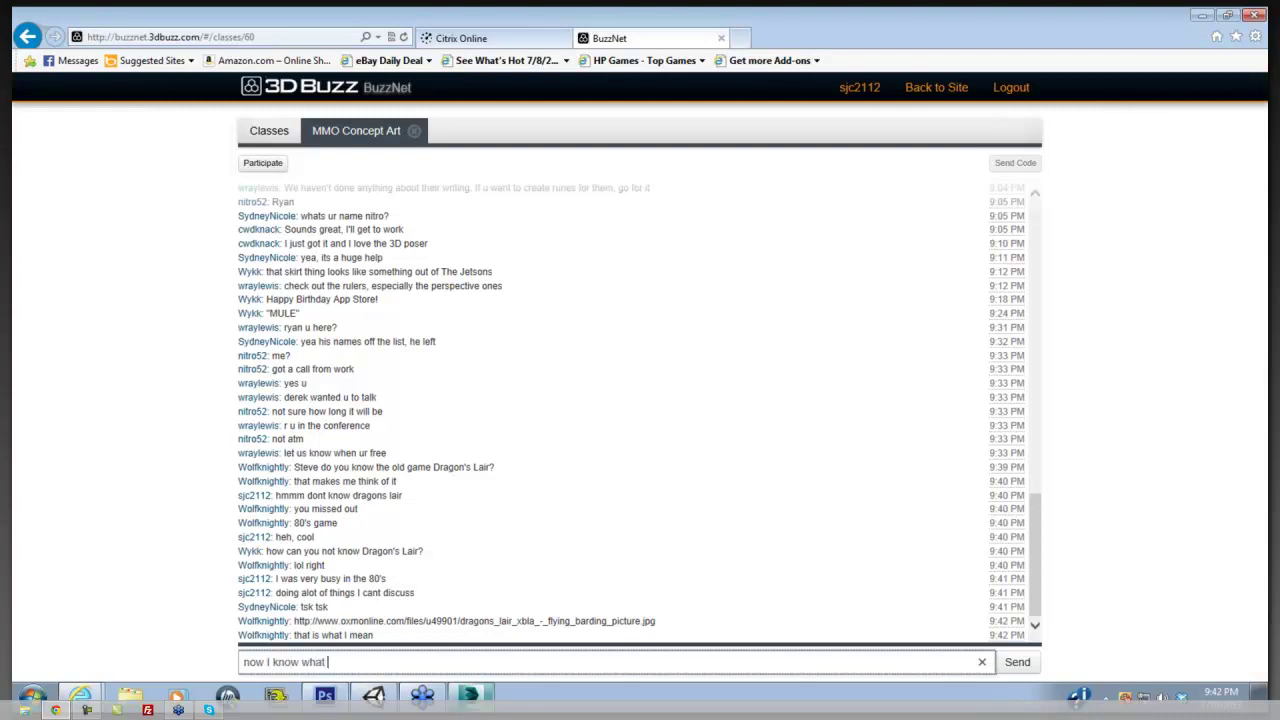
pyautogui.write('youre talking about, lol')
pyautogui.press('Return')
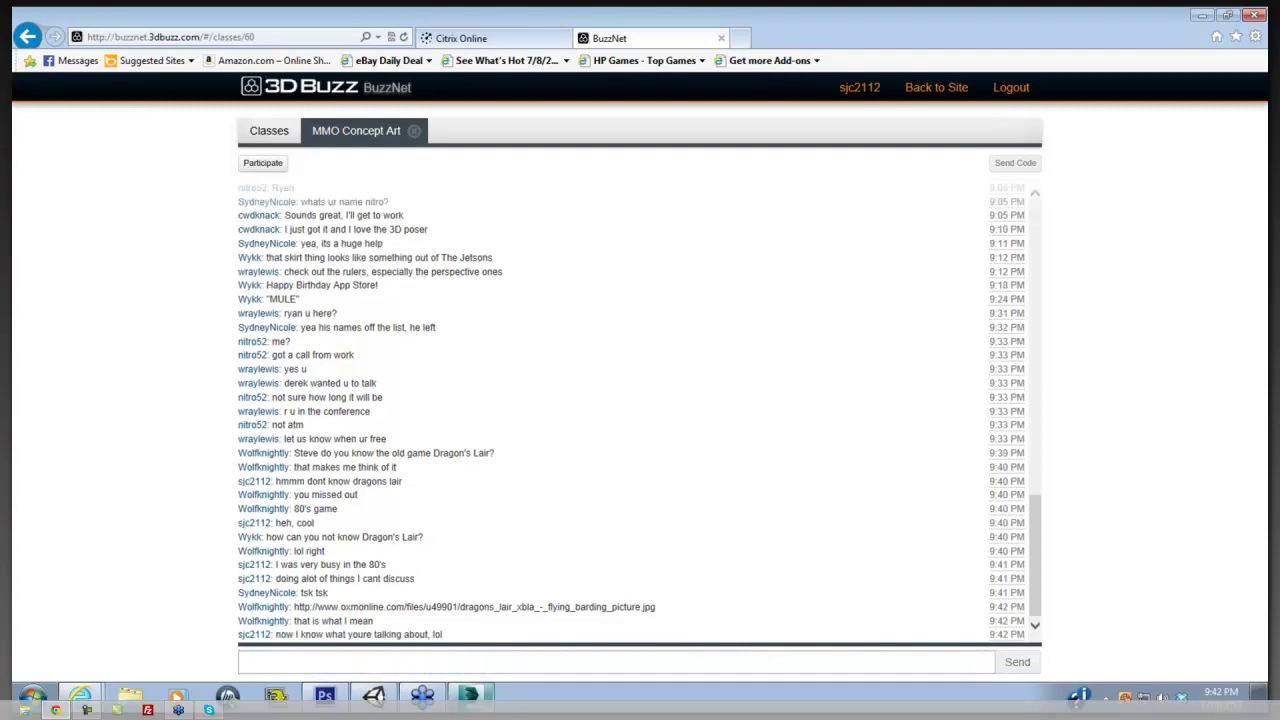
pyautogui.click(547, 665)
pyautogui.write('never')
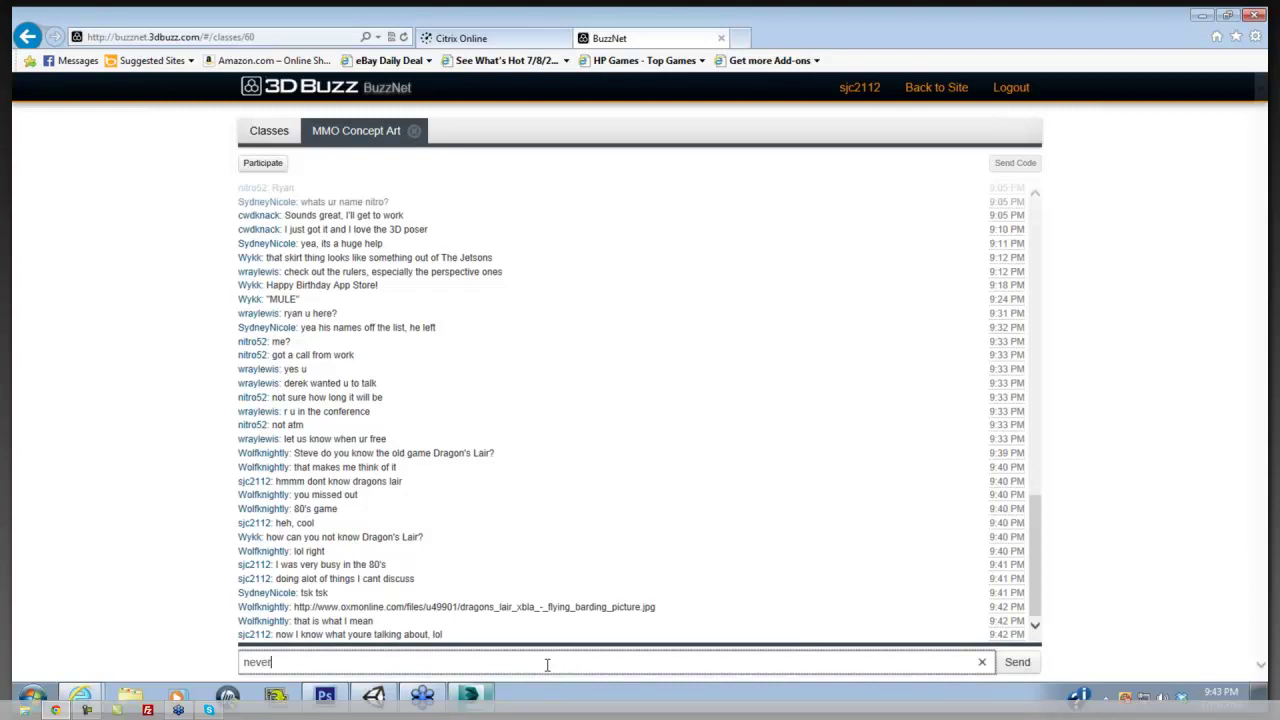
pyautogui.write(' played it though')
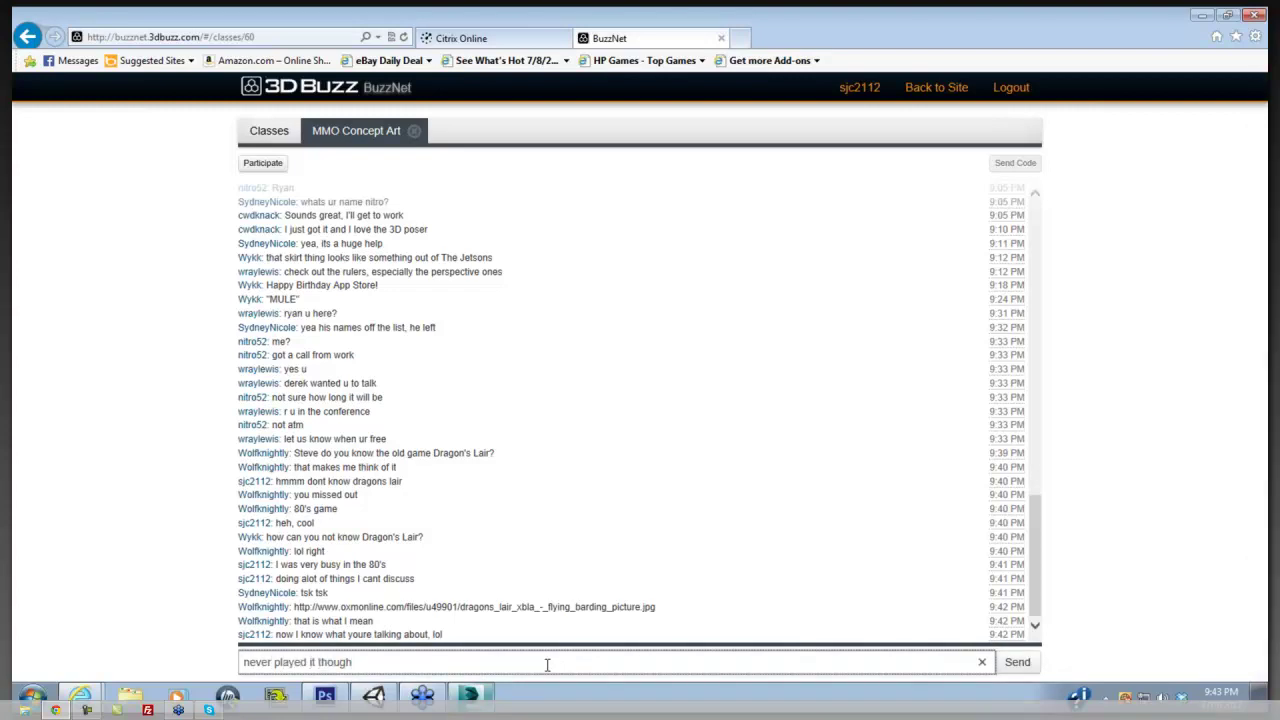
pyautogui.press('Return')
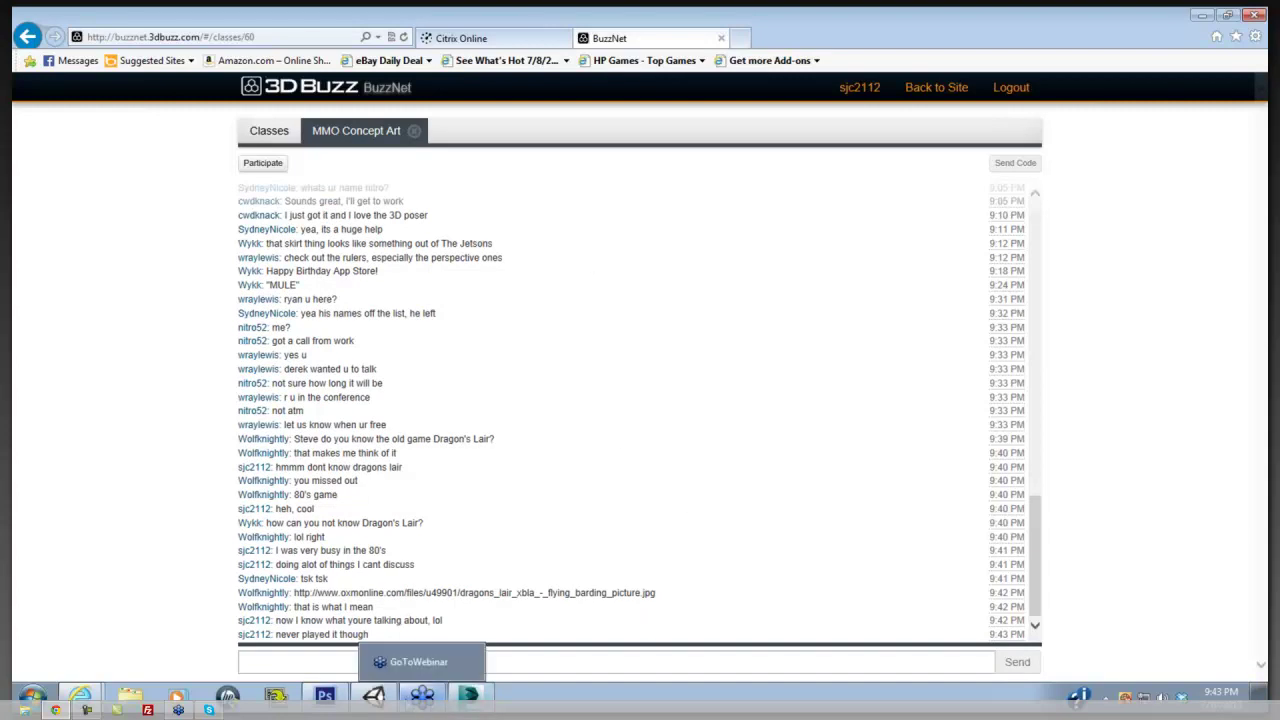
# Bring Photoshop back to the front, showing human outfit 3 color.jpg
pyautogui.click(325, 695)
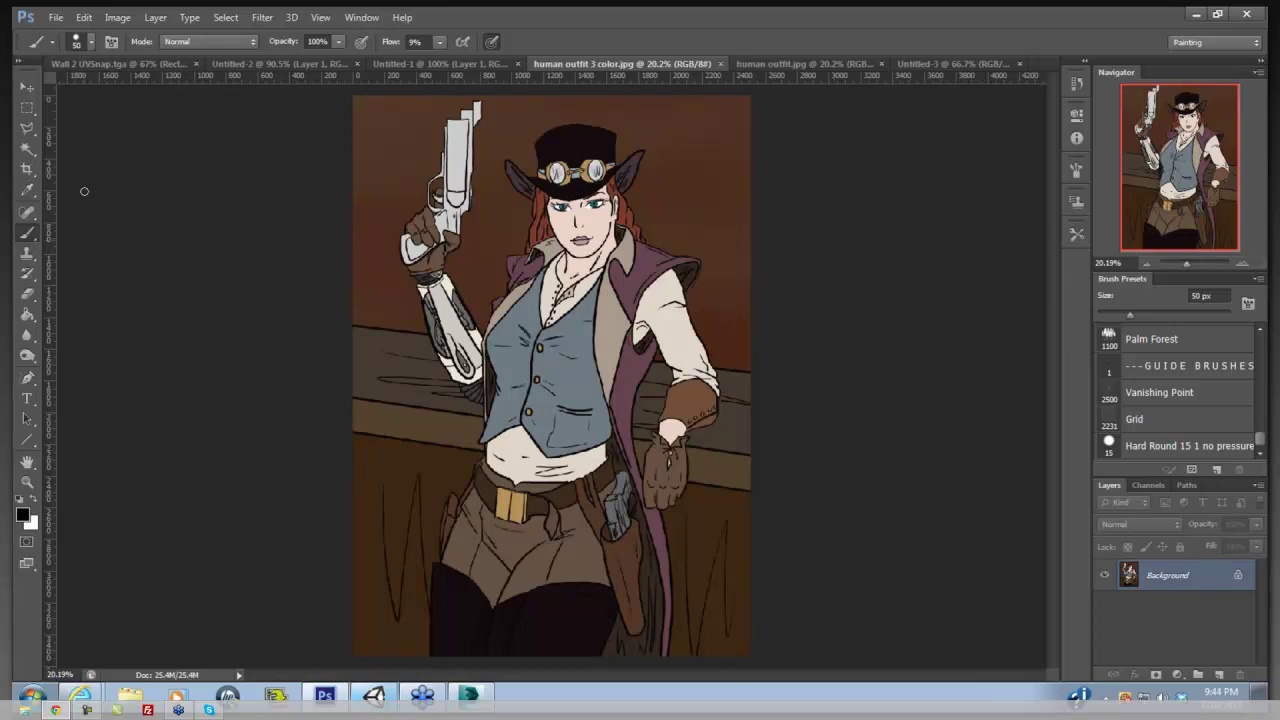
pyautogui.click(27, 148)
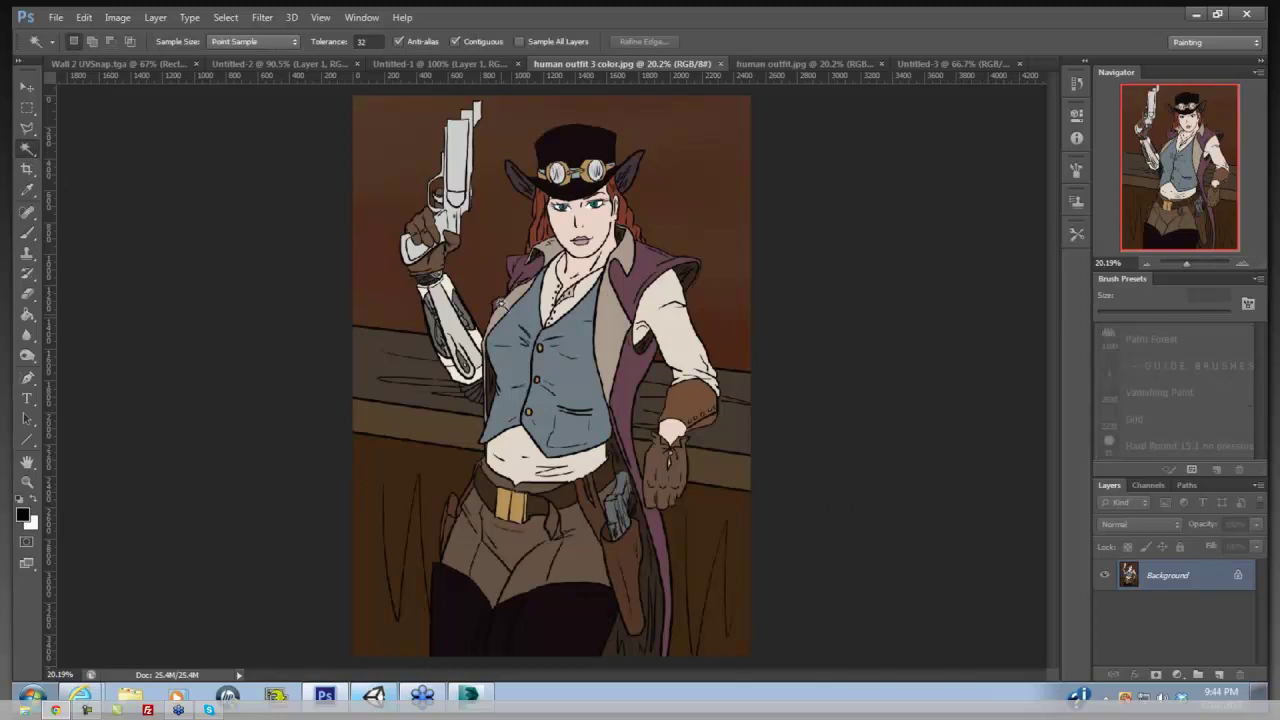
pyautogui.click(517, 333)
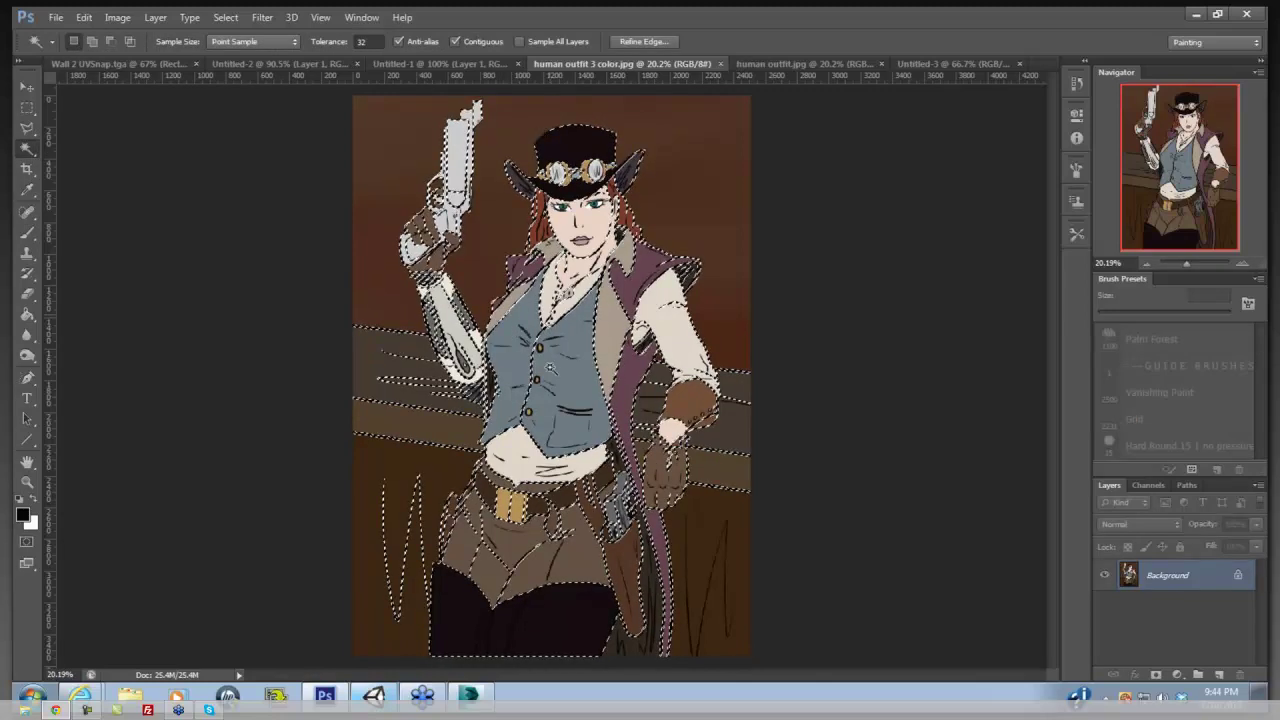
pyautogui.click(337, 357)
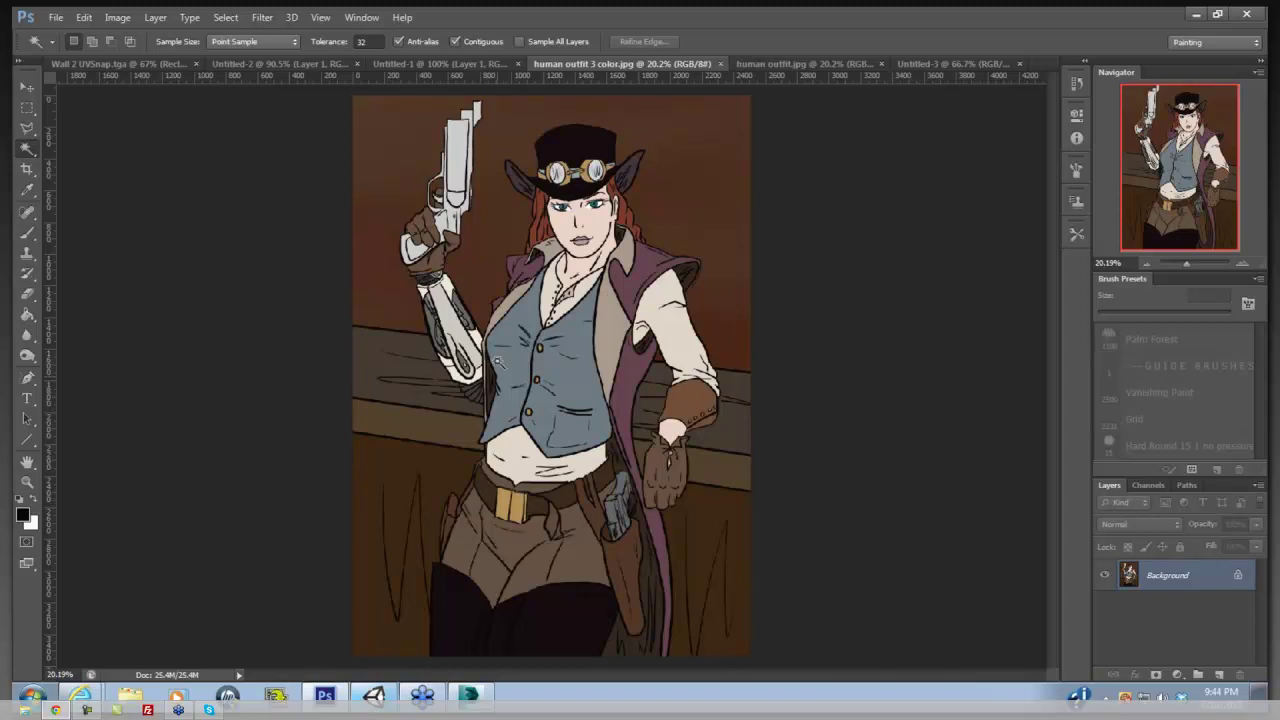
pyautogui.click(500, 308)
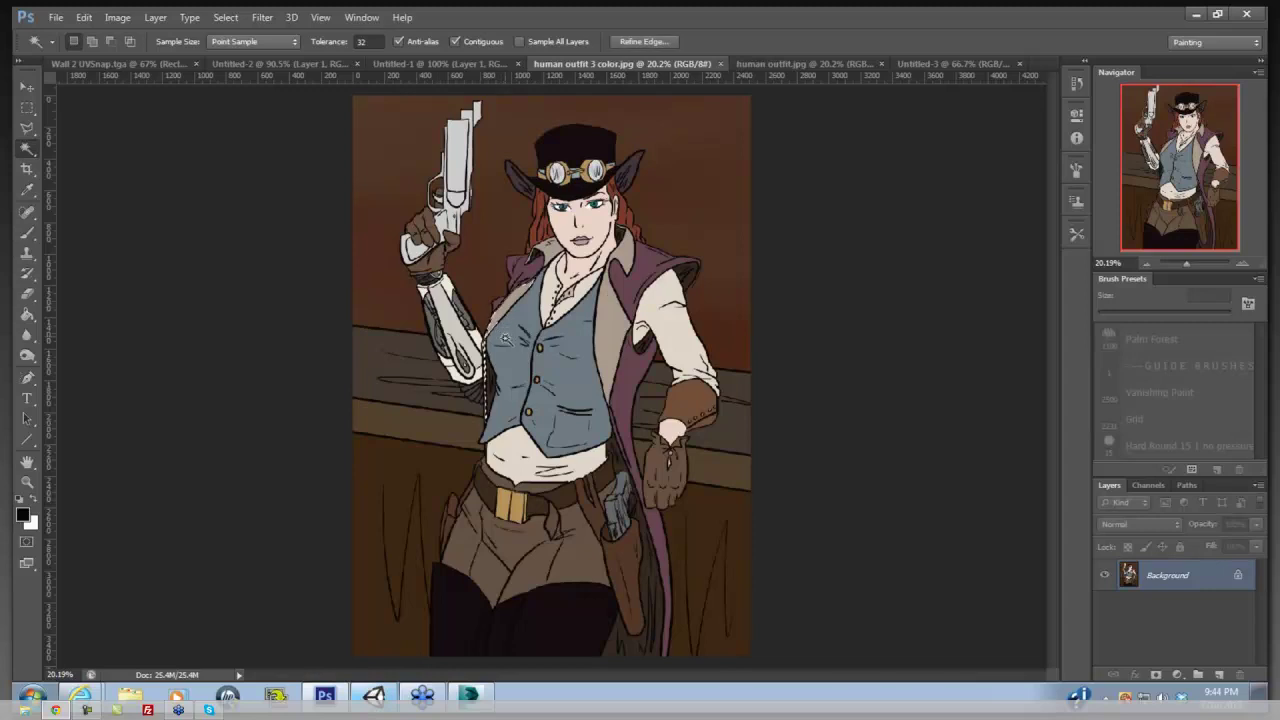
pyautogui.click(513, 285)
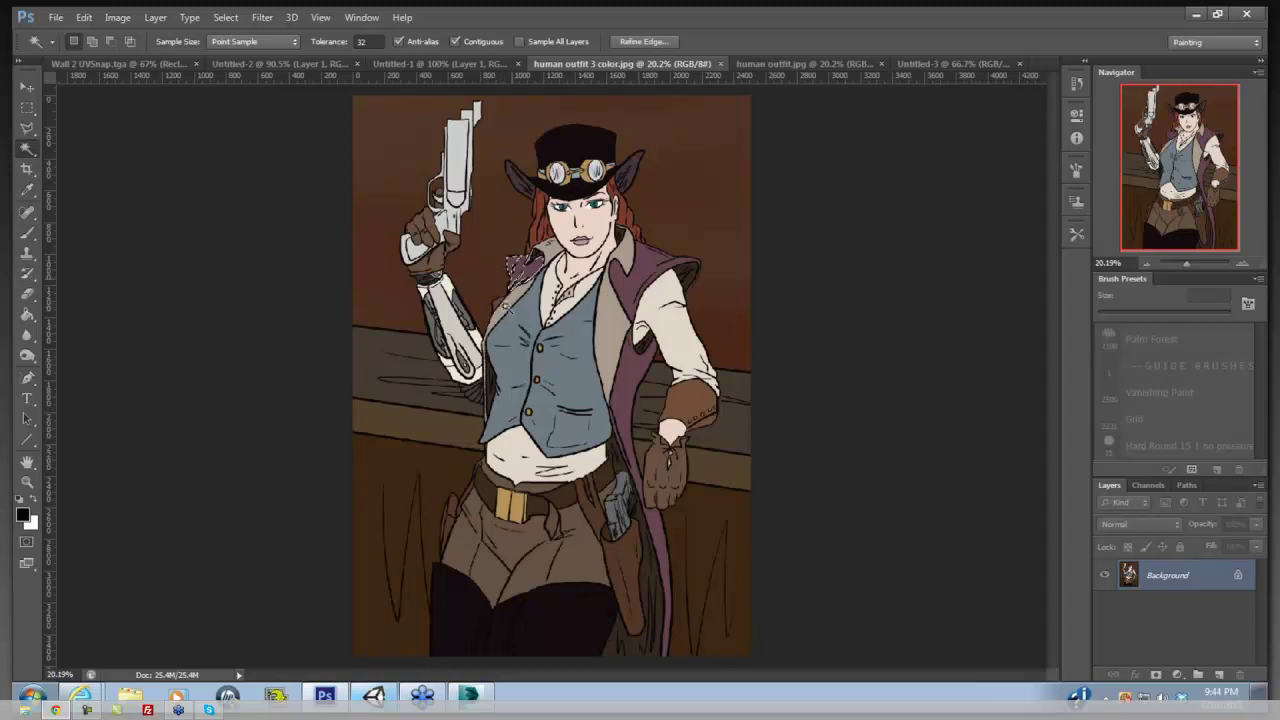
pyautogui.click(493, 308)
pyautogui.click(493, 338)
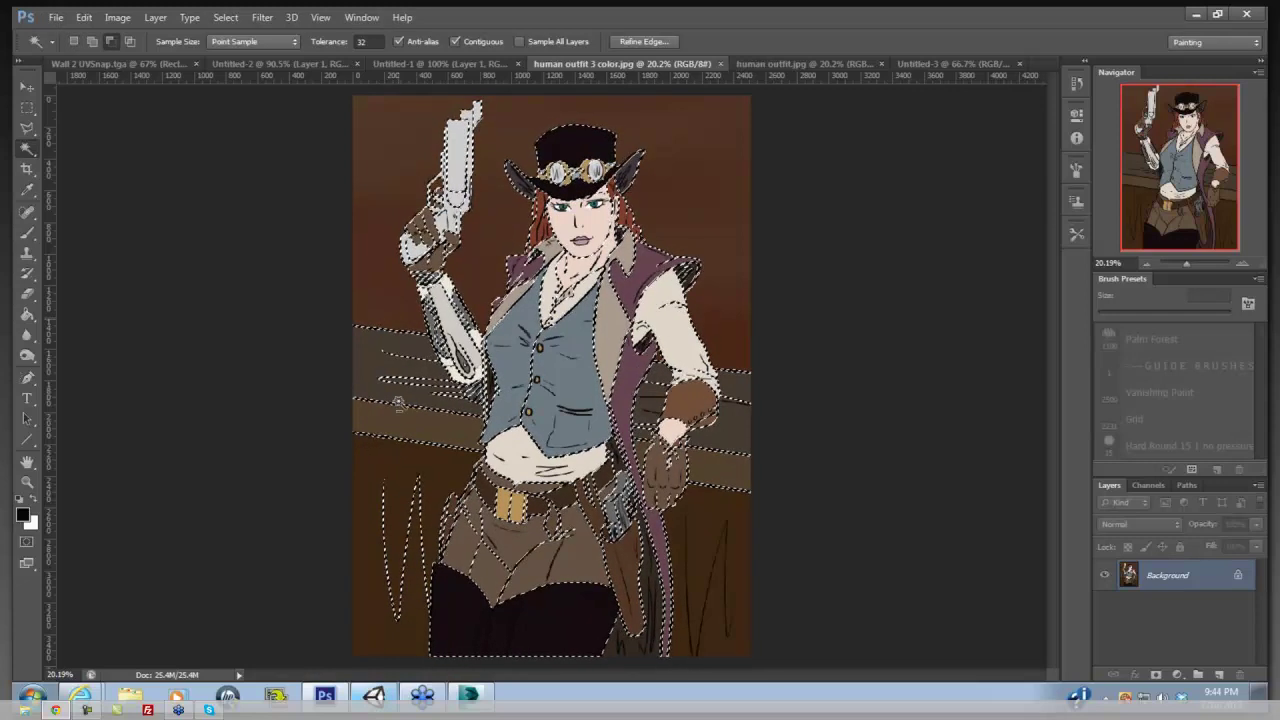
pyautogui.hotkey('ctrl', 'd')
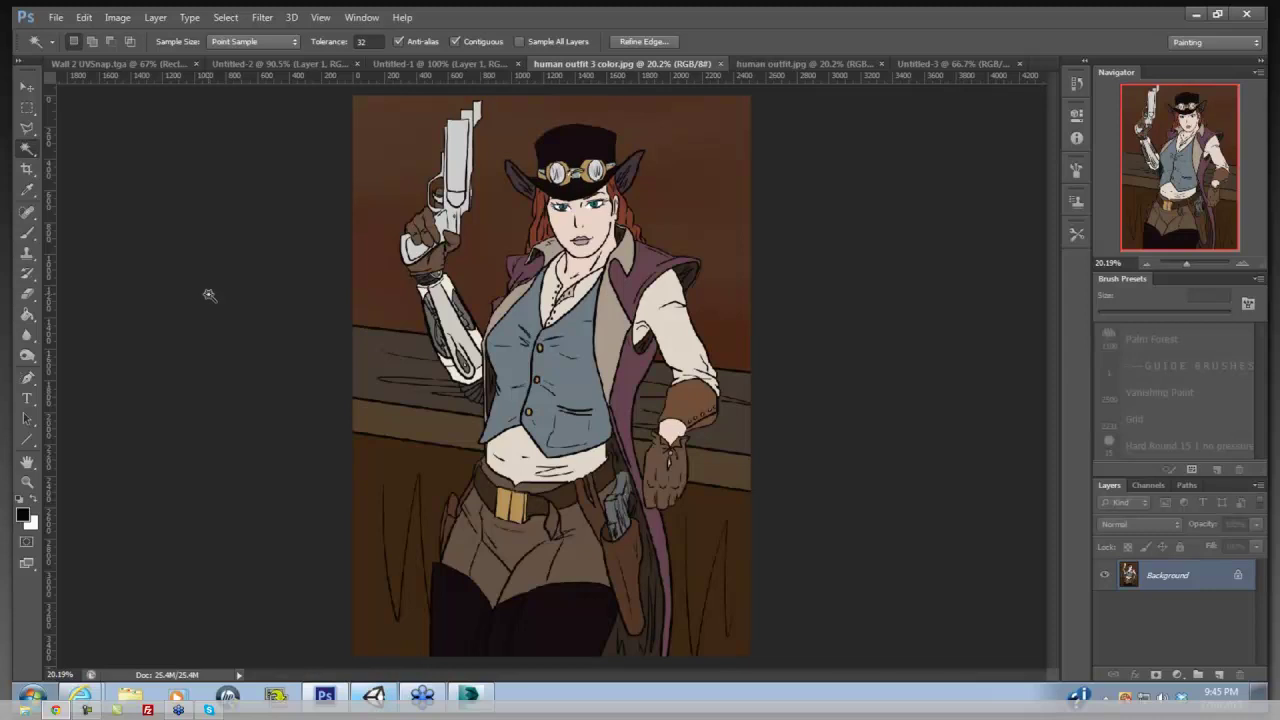
pyautogui.hotkey('ctrl', 'd')
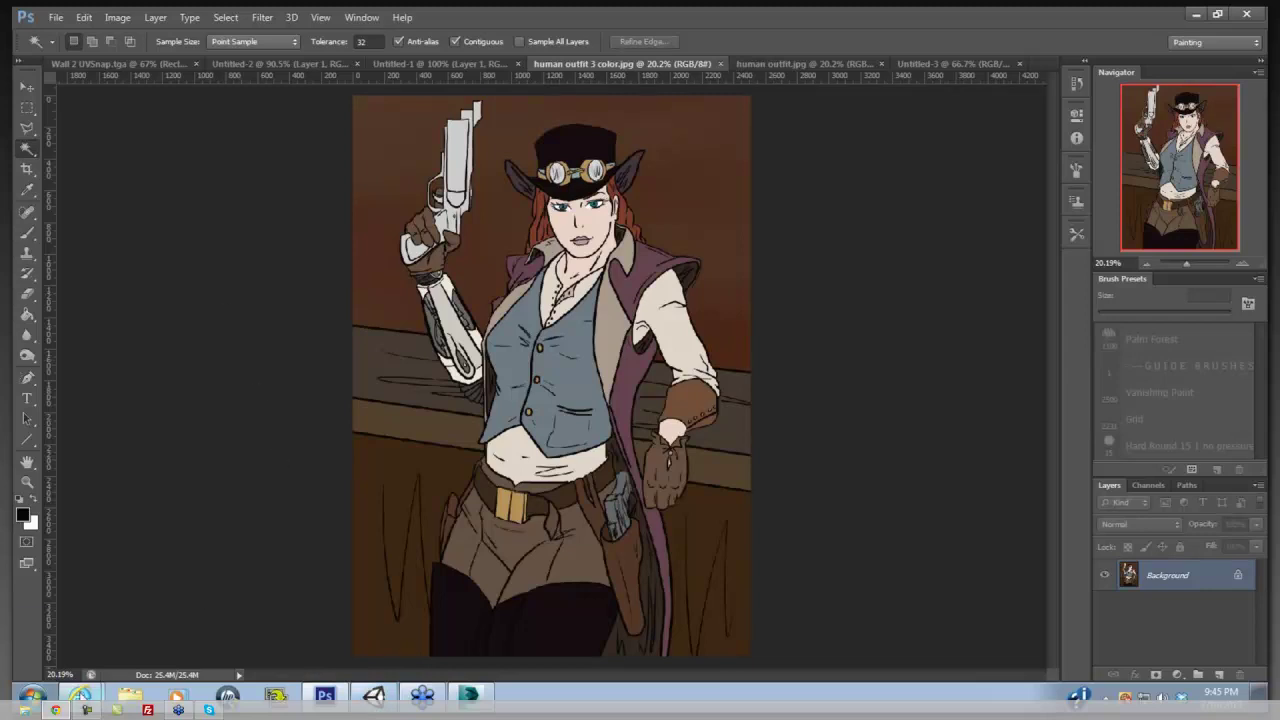
# Post 'lol' in the BuzzNet MMO Concept Art chat, then go back to Photoshop
pyautogui.moveTo(80, 694)
pyautogui.click(128, 669)
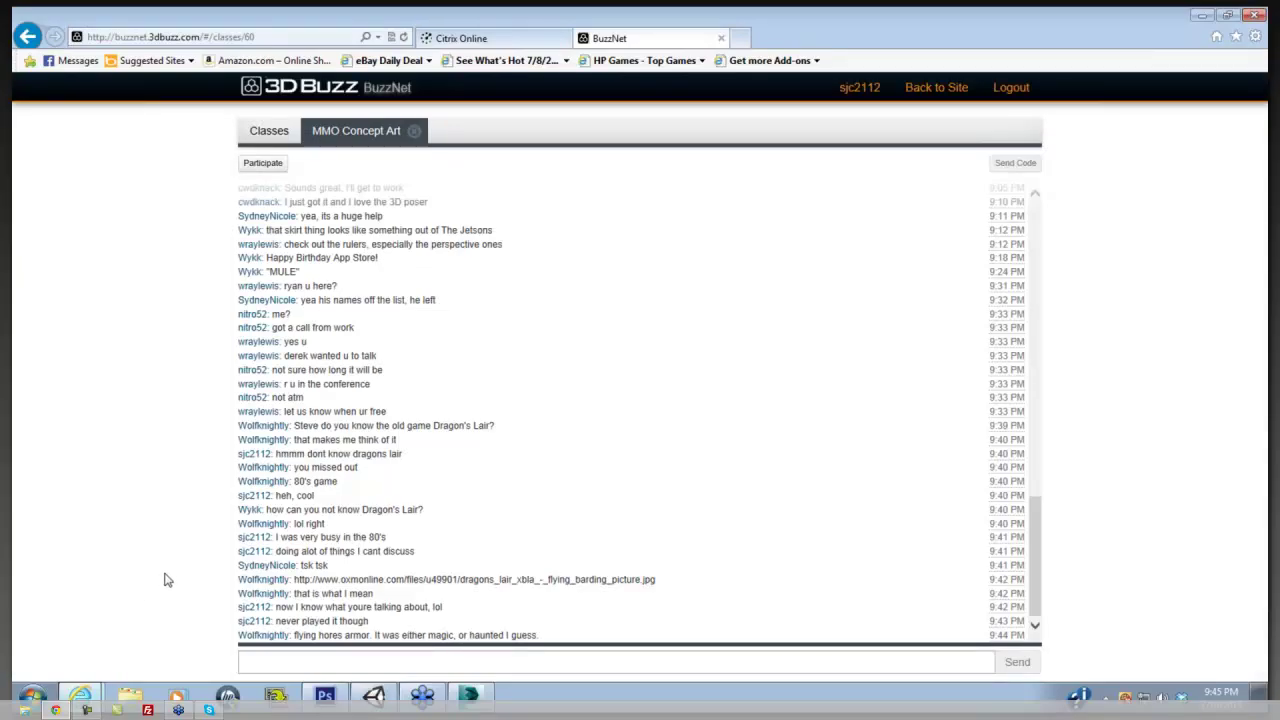
pyautogui.click(295, 663)
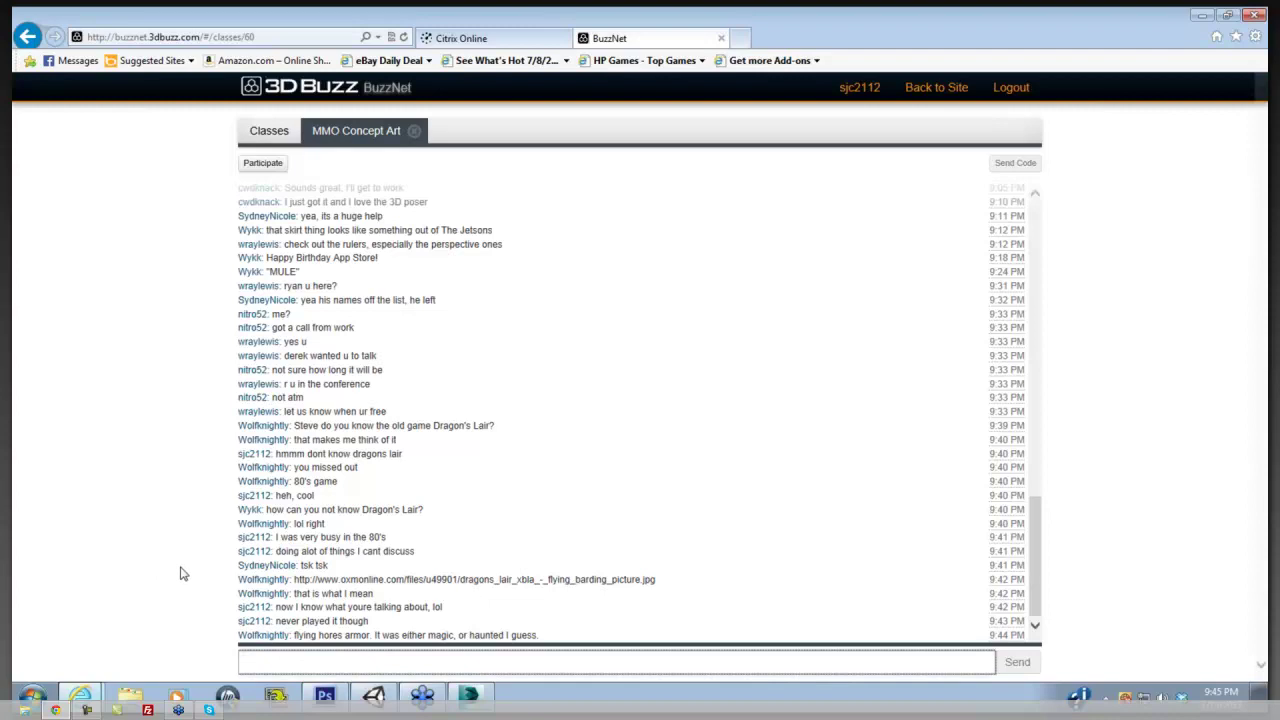
pyautogui.write('lol')
pyautogui.press('Return')
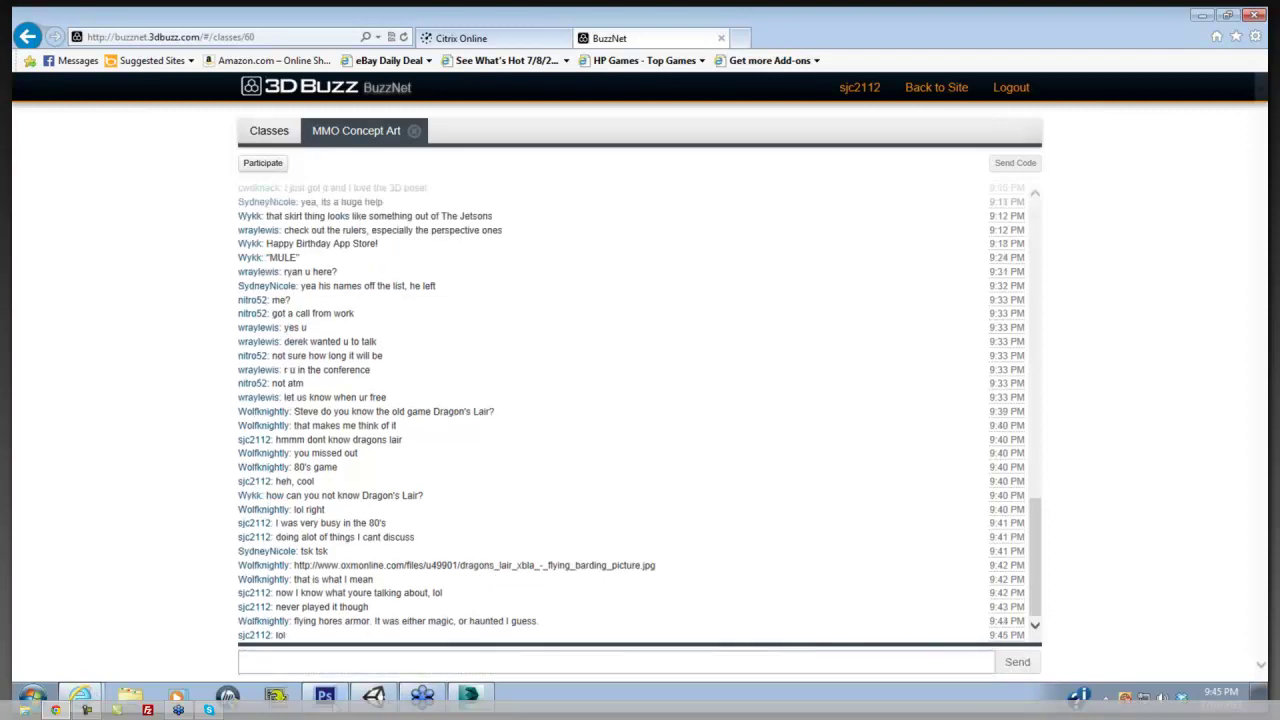
pyautogui.click(324, 695)
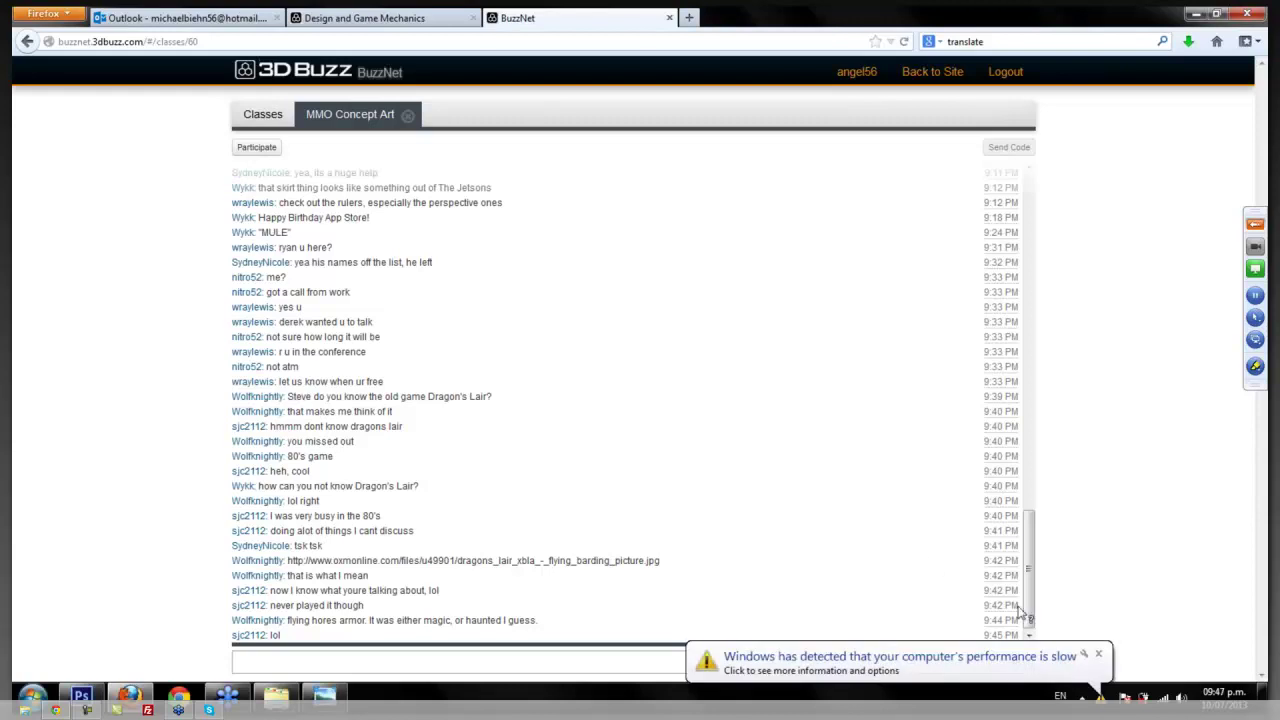
# Dismiss the slow-performance notification and bring Photoshop's outland.jpg to the front
pyautogui.click(1099, 655)
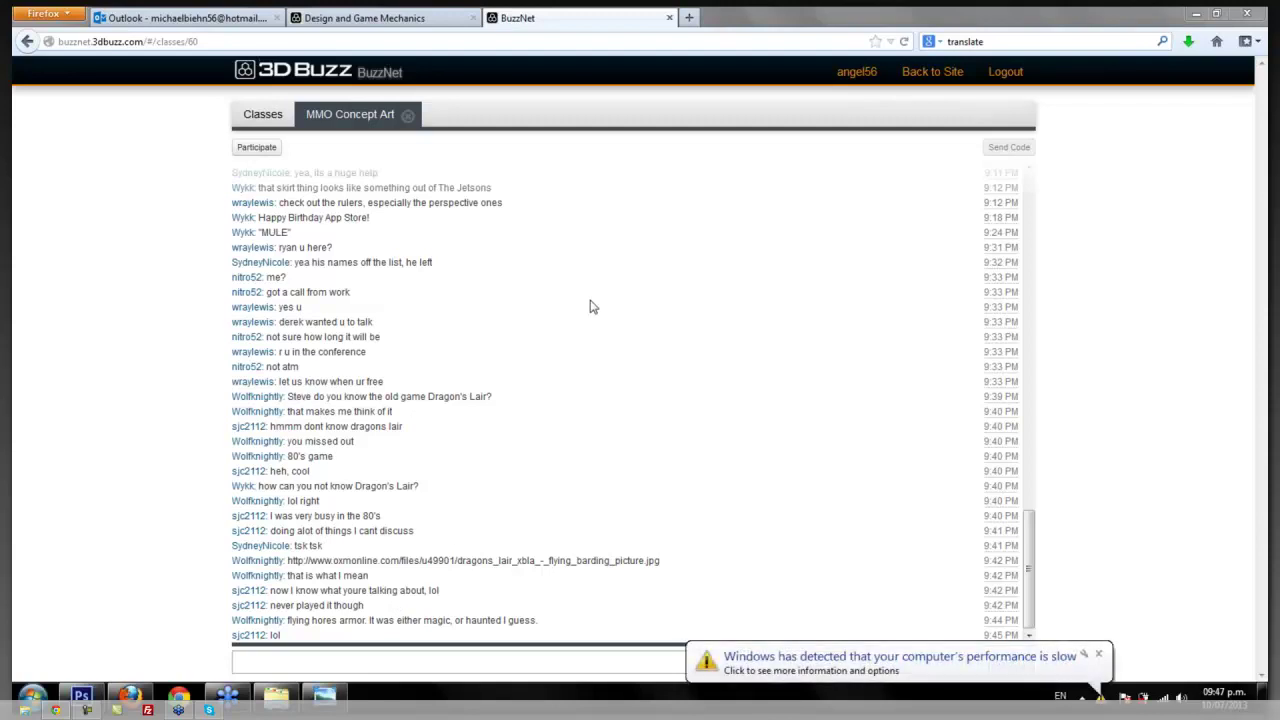
pyautogui.click(1105, 661)
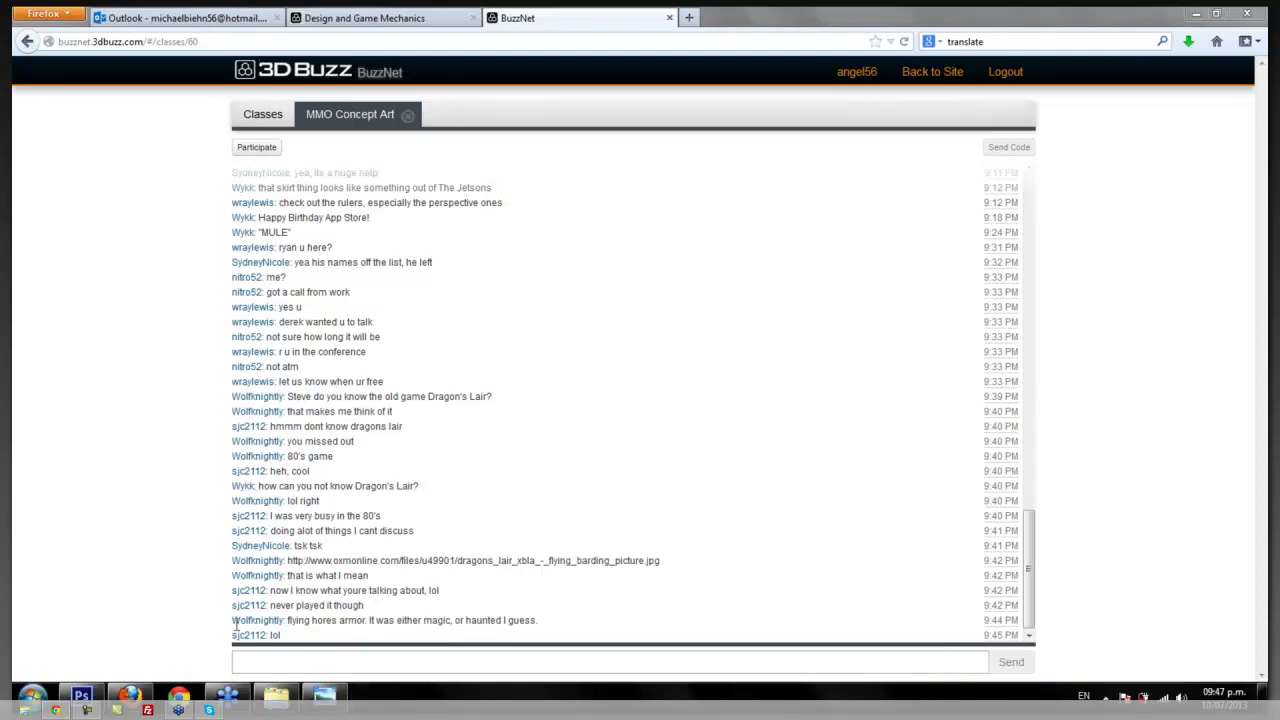
pyautogui.click(90, 697)
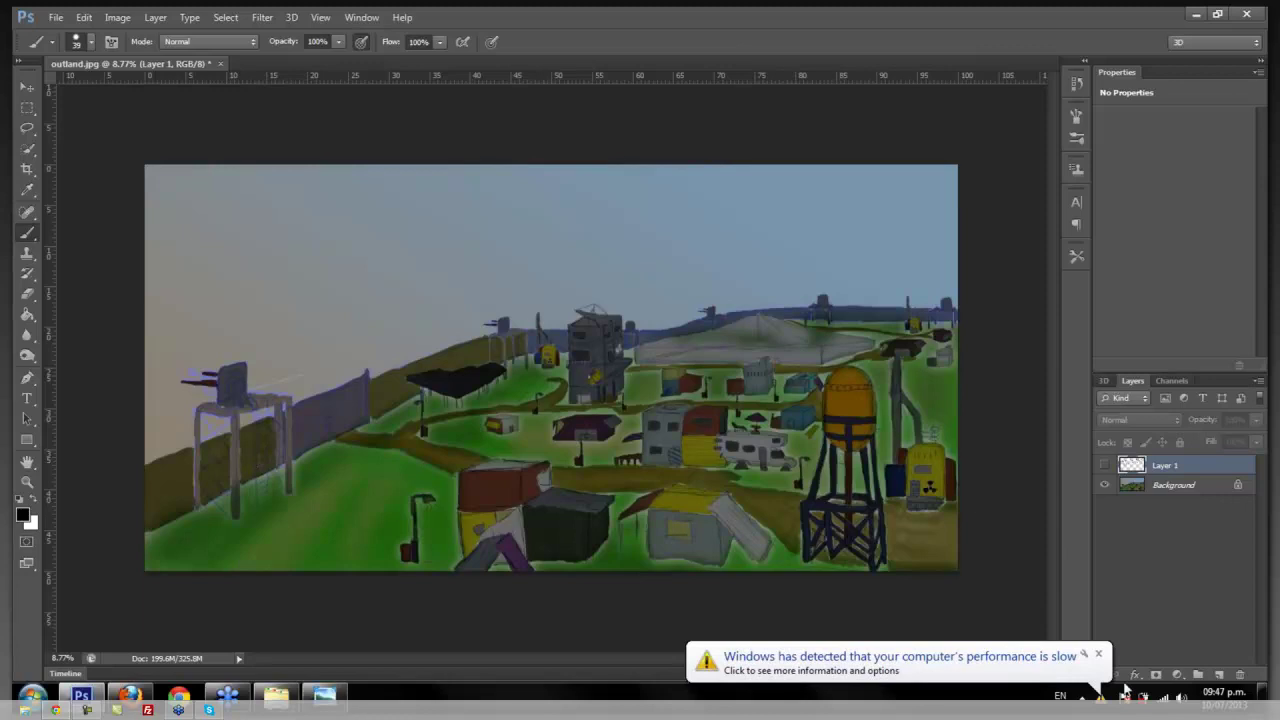
# Close the performance balloon and turn on Layer 1 to show the spaceship sketches
pyautogui.click(1098, 656)
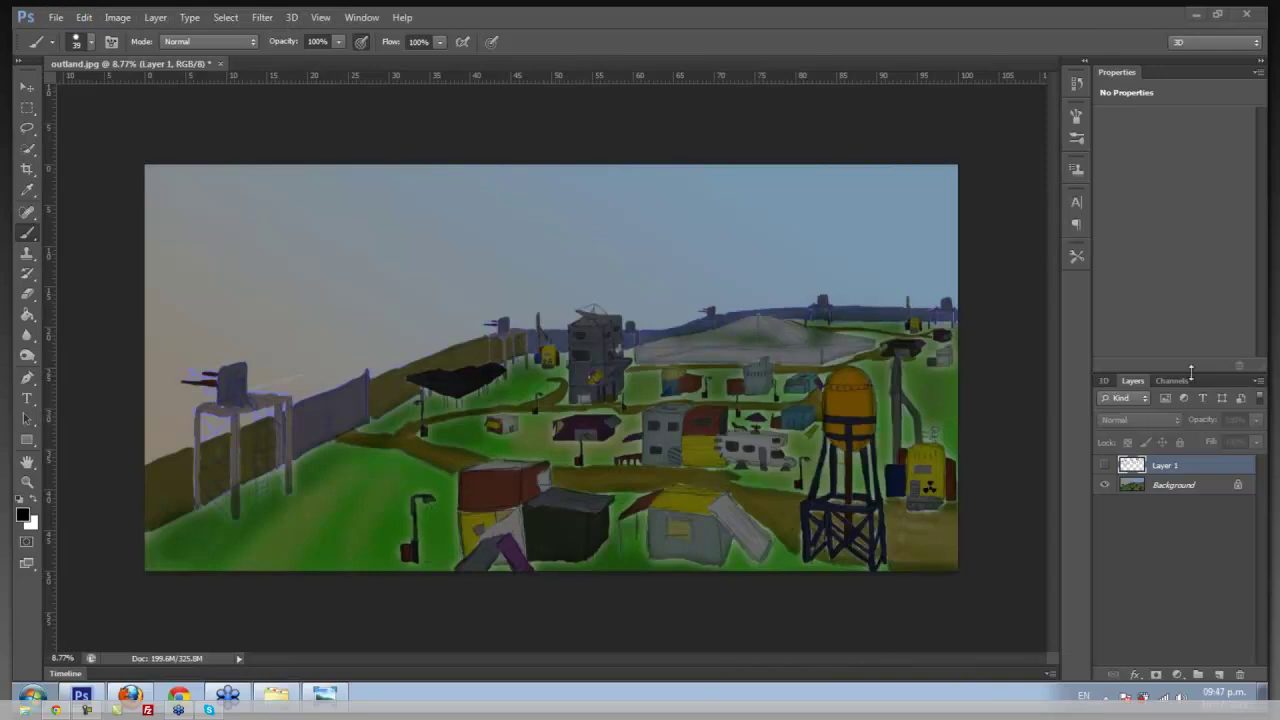
pyautogui.click(1104, 465)
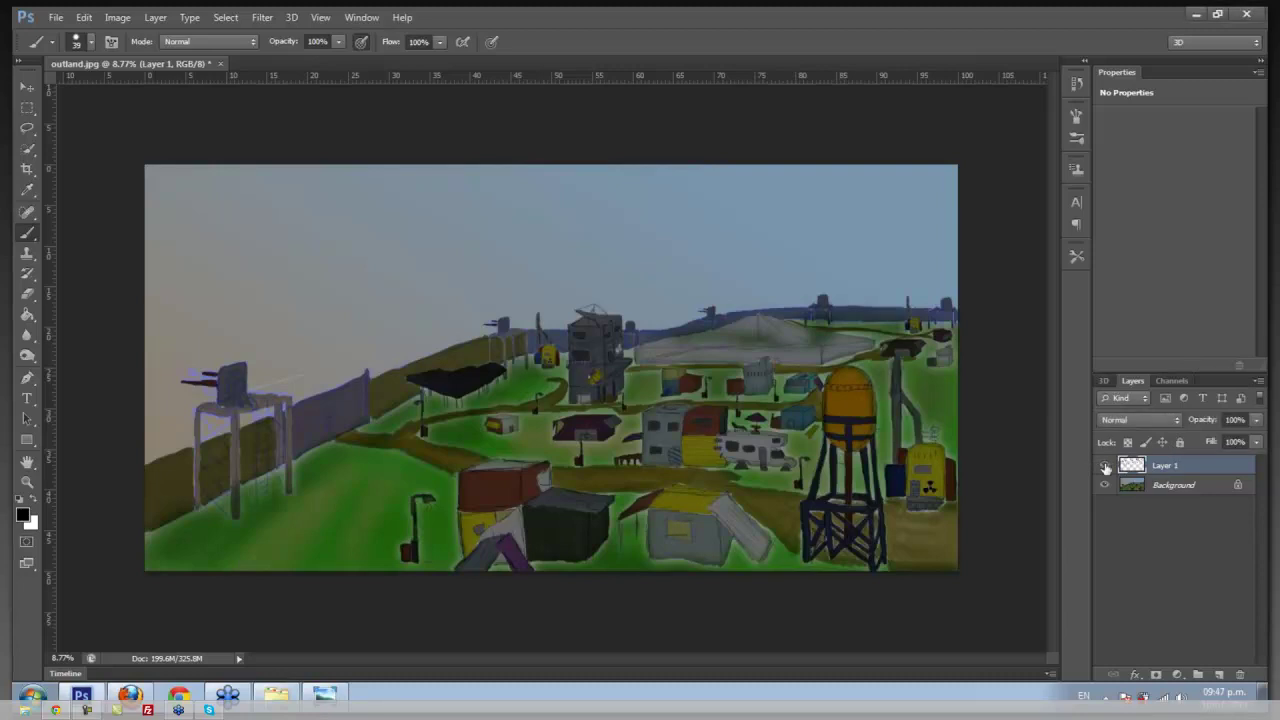
pyautogui.click(1105, 467)
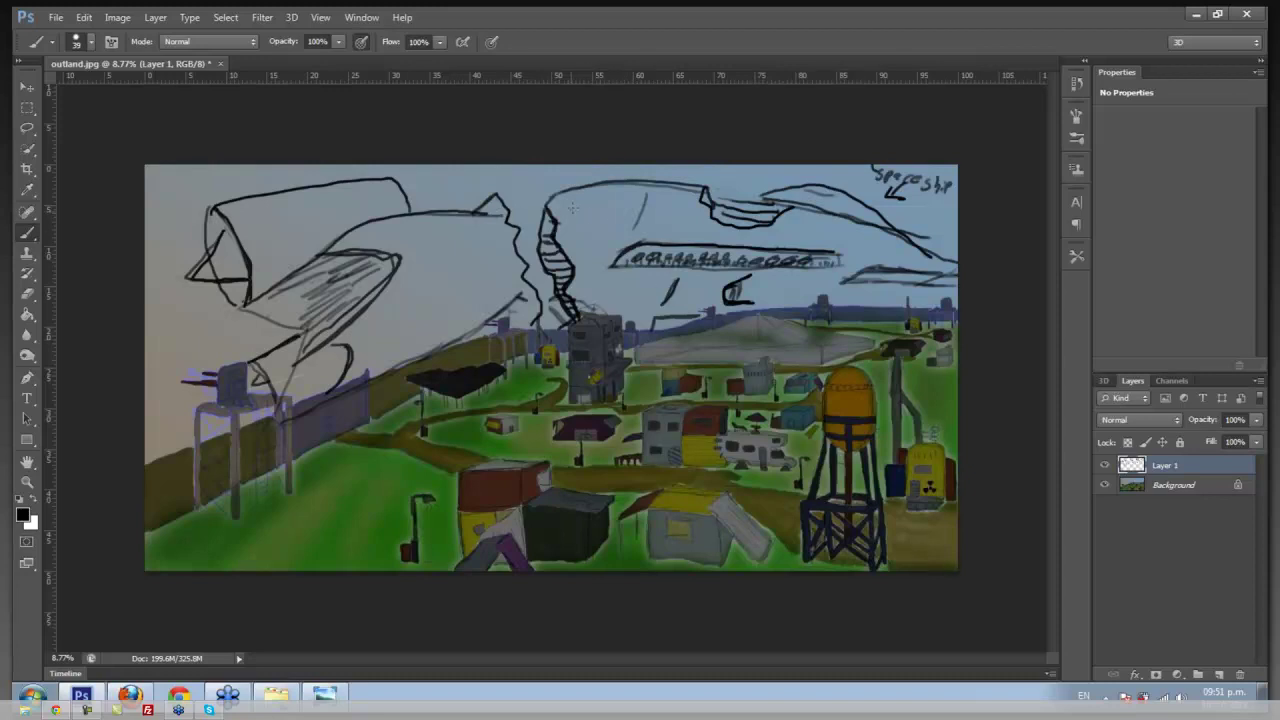
# Paint a small 'co' scribble in the sky above the middle of the town on Layer 1
pyautogui.moveTo(581, 205)
pyautogui.mouseDown()
pyautogui.moveTo(578, 218)
pyautogui.moveTo(593, 209)
pyautogui.moveTo(557, 204)
pyautogui.mouseUp()
# Zoom in to 24.8% around the RV and water tower, then return to the Brush
pyautogui.press('z')
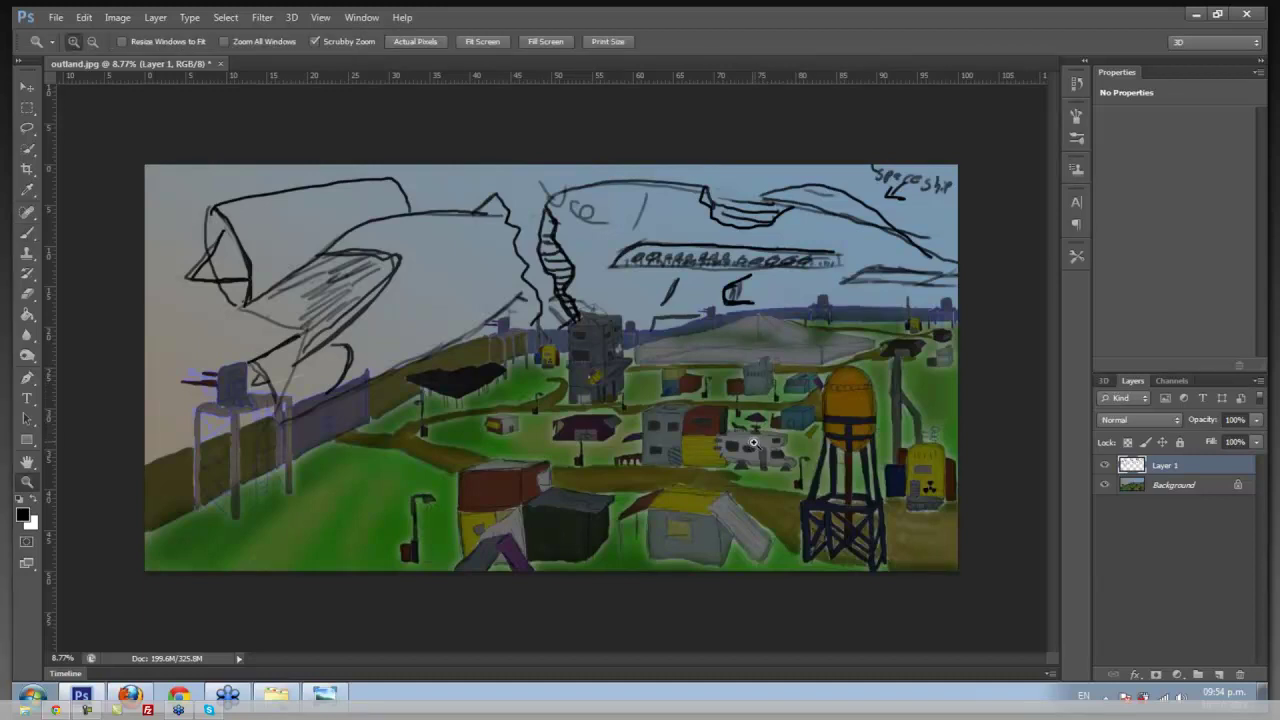
pyautogui.moveTo(753, 442); pyautogui.dragTo(765, 443)
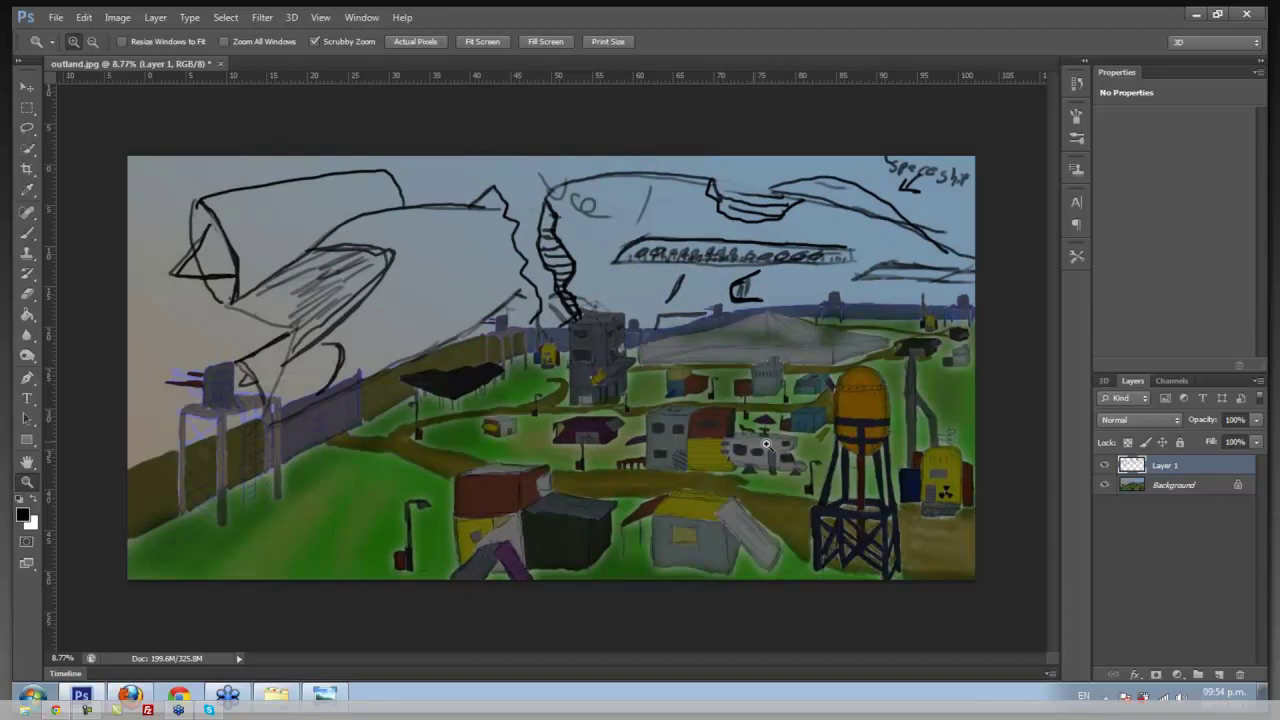
pyautogui.moveTo(765, 443); pyautogui.dragTo(645, 399)
pyautogui.press('b')
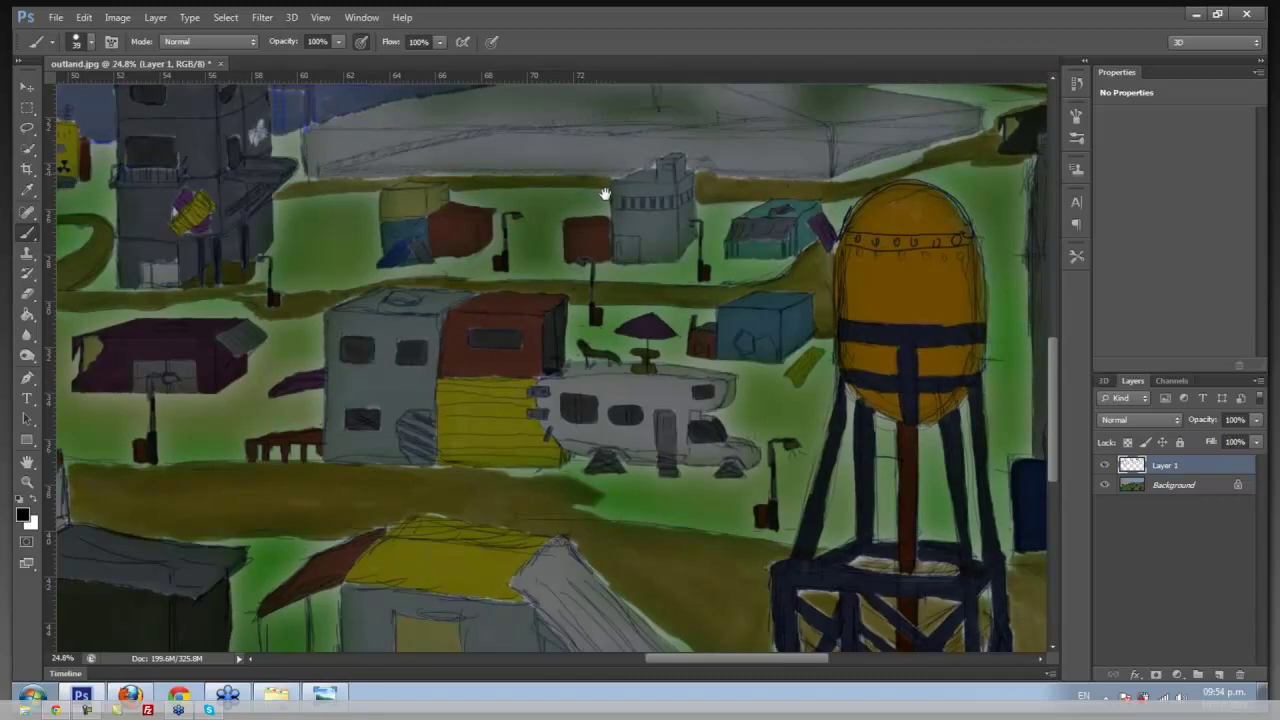
pyautogui.scroll(-5, 635, 230)
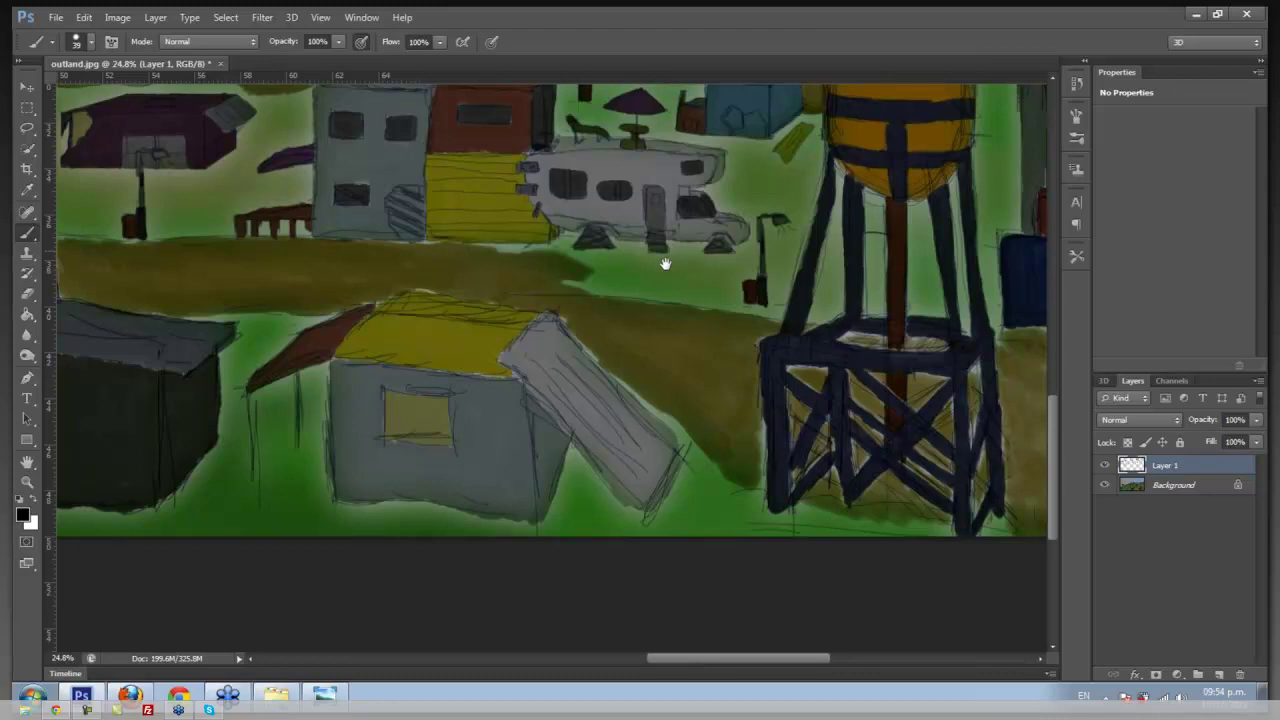
pyautogui.moveTo(665, 263); pyautogui.dragTo(621, 352)
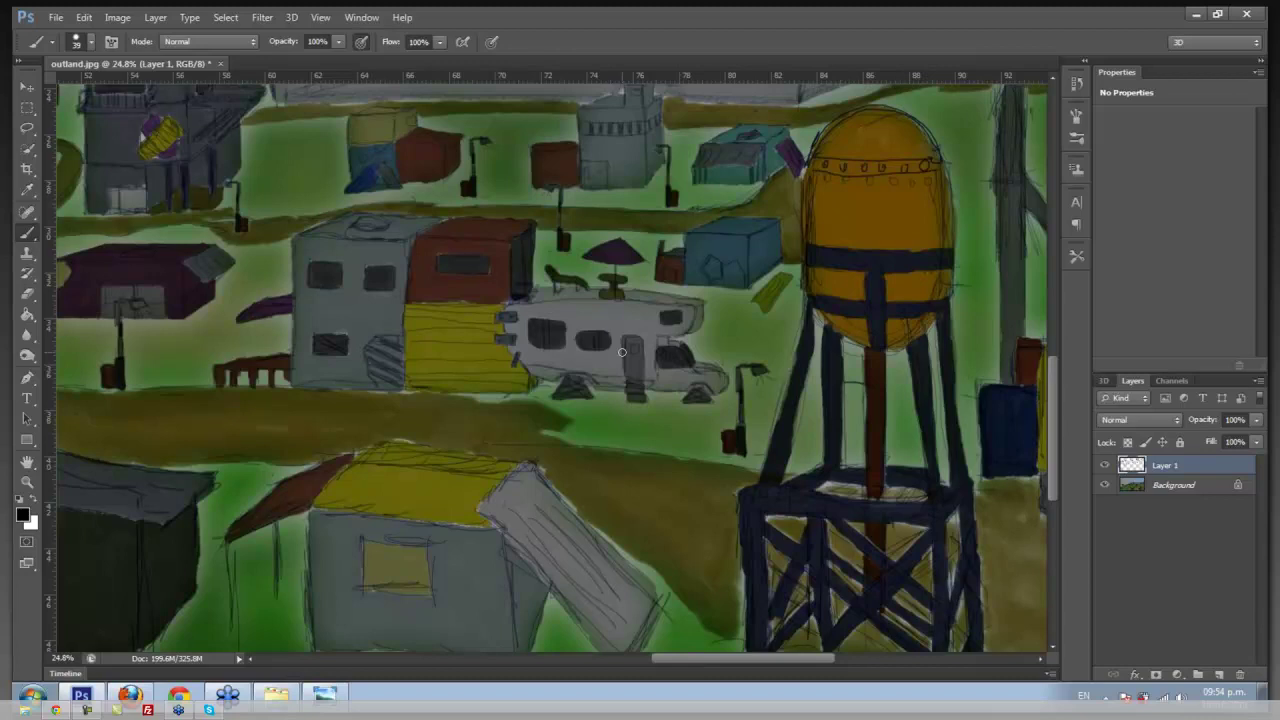
pyautogui.hscroll(-1, 621, 352)
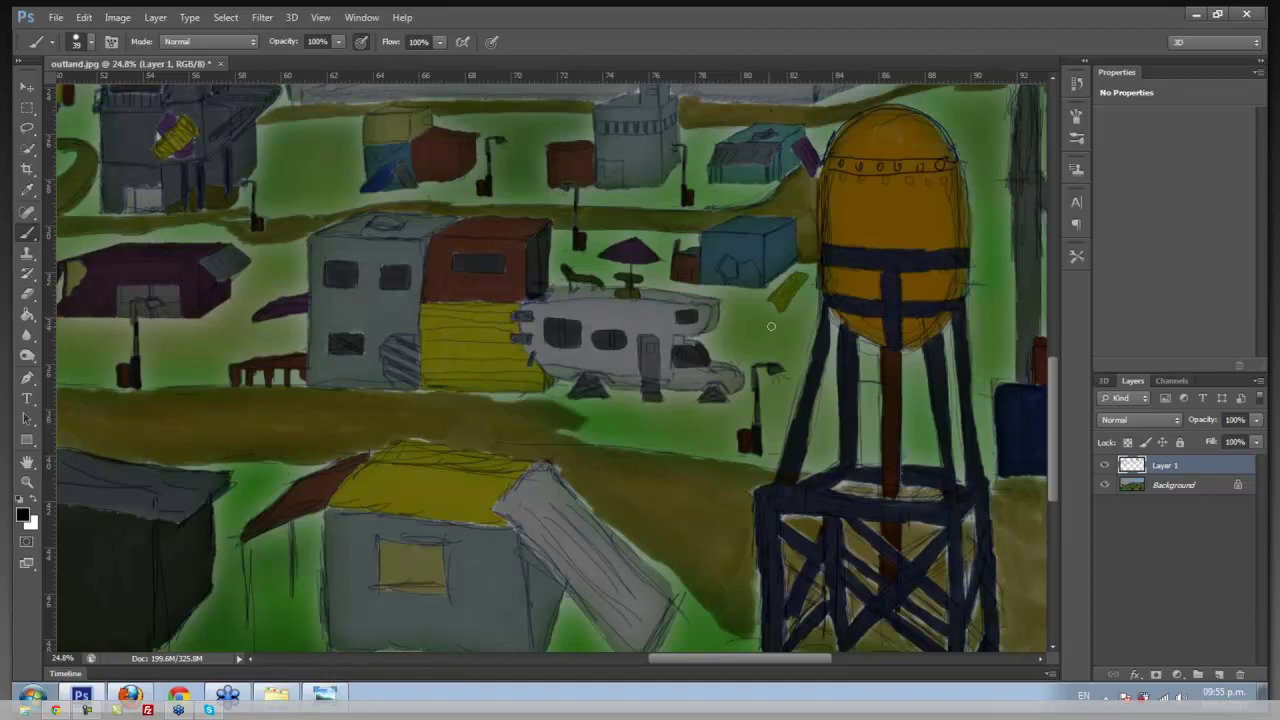
pyautogui.press('z')
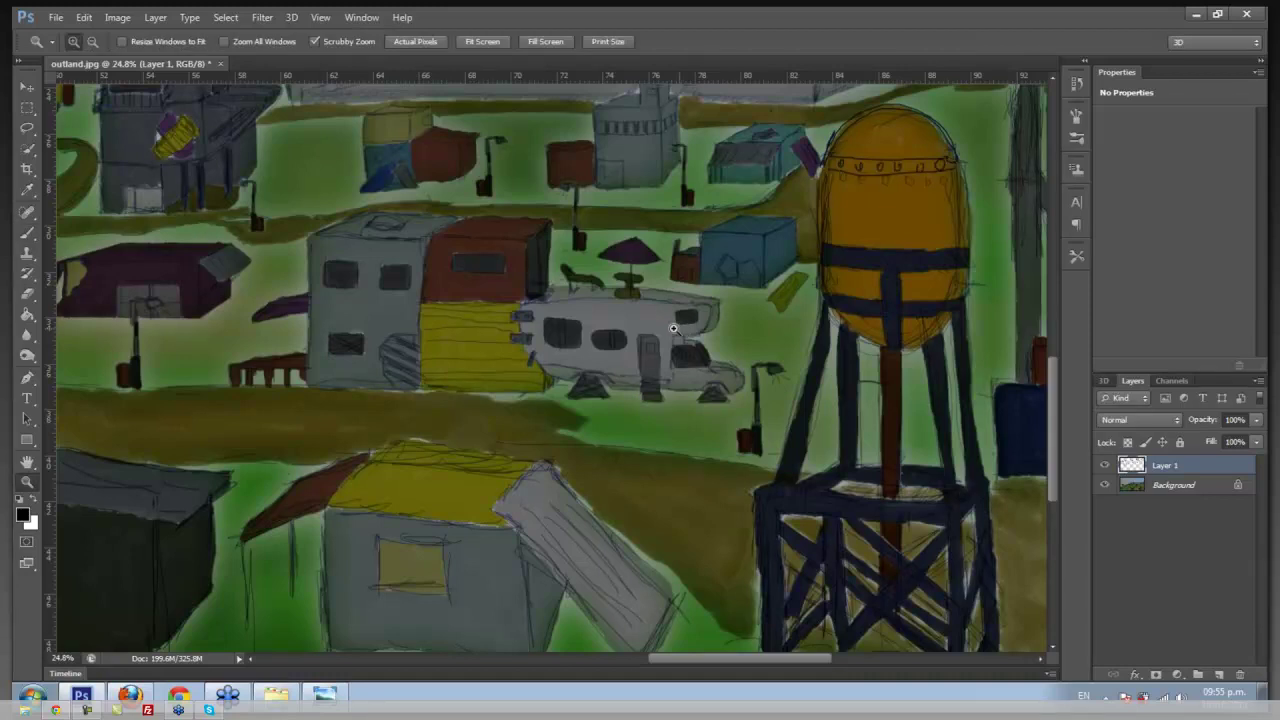
# Zoom out from 24.8% to about 13.3% to show the town and spaceship sketch
pyautogui.moveTo(674, 328); pyautogui.dragTo(659, 327)
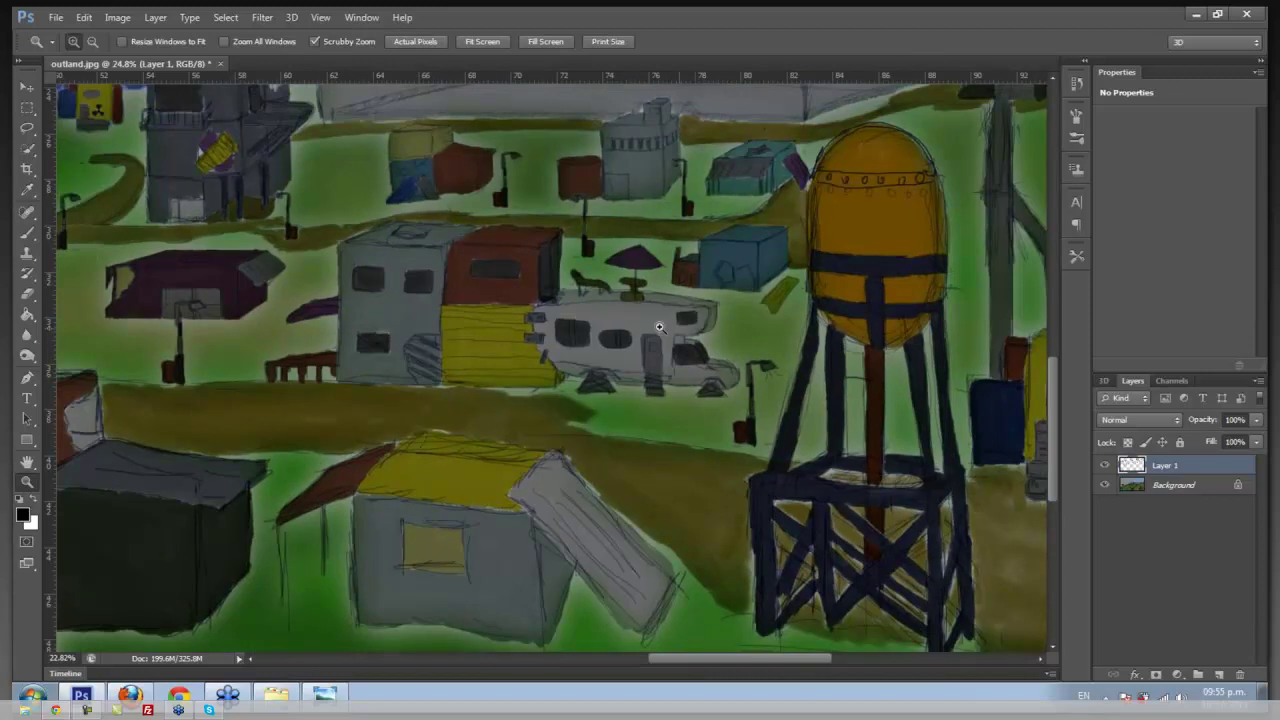
pyautogui.moveTo(660, 327); pyautogui.dragTo(656, 368)
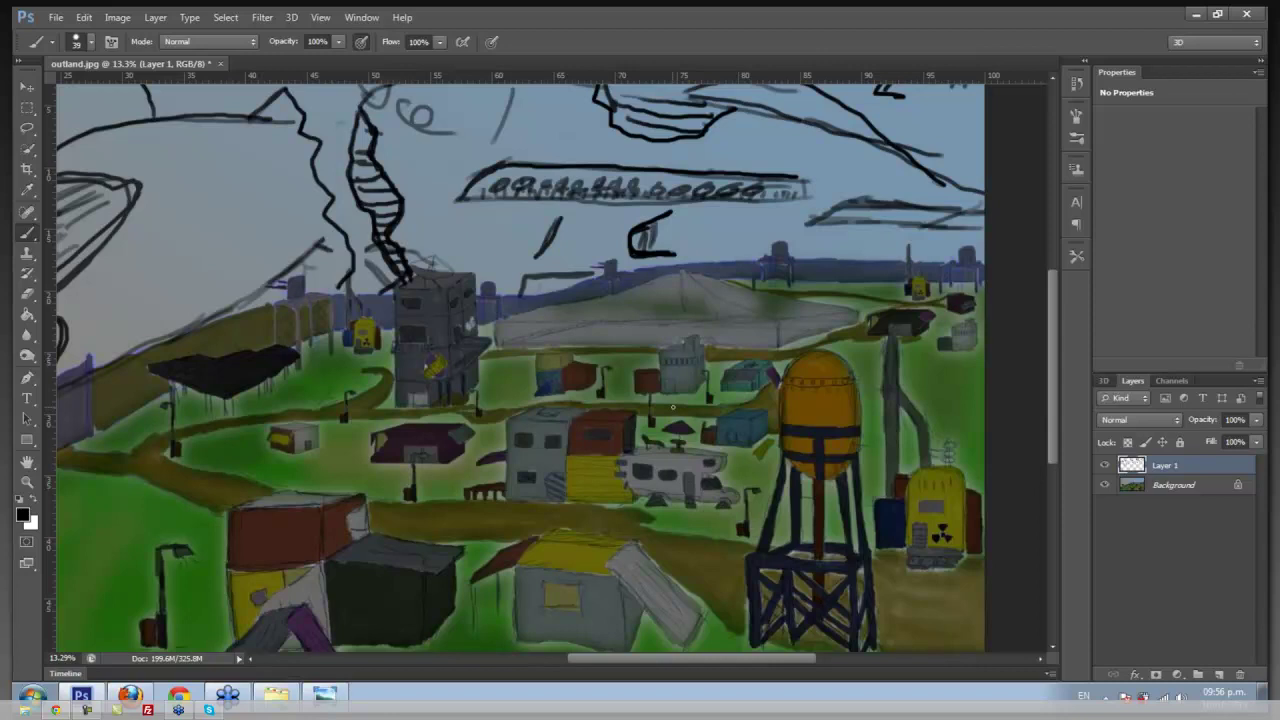
# Zoom out a little further, then paint a short vertical stroke on the Layer 1 sketch
pyautogui.press('z')
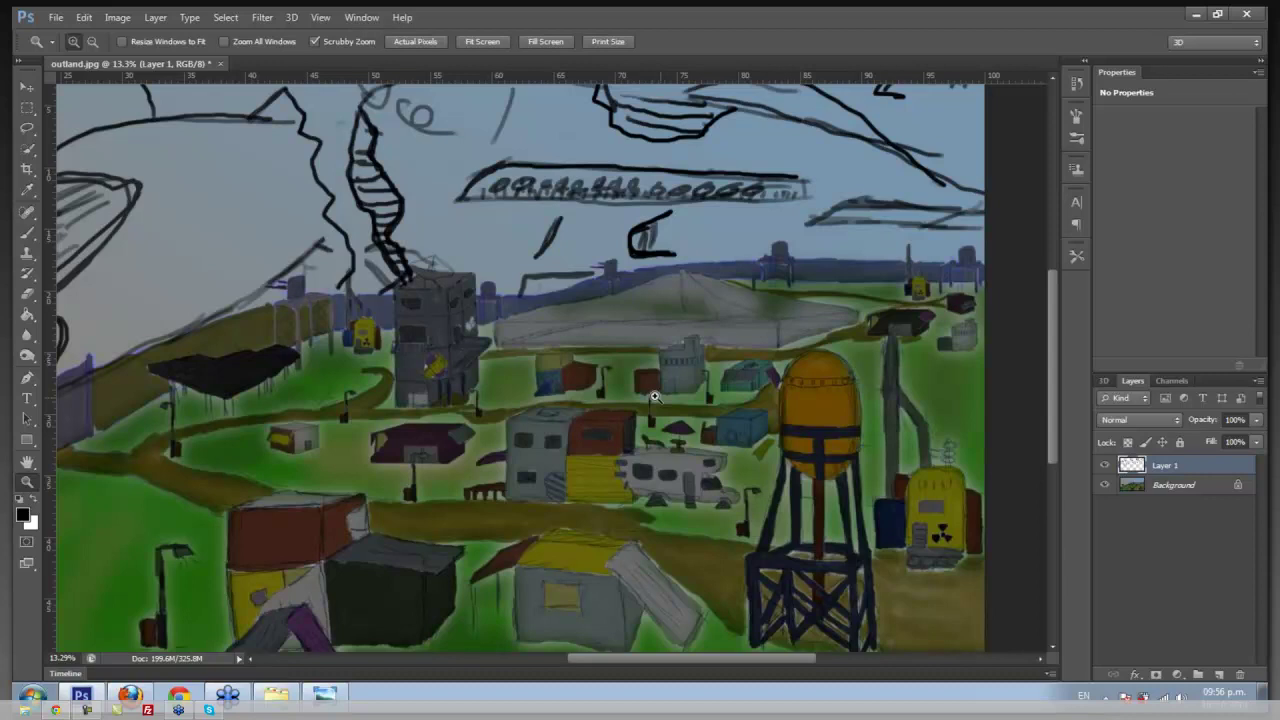
pyautogui.moveTo(654, 397); pyautogui.dragTo(644, 393)
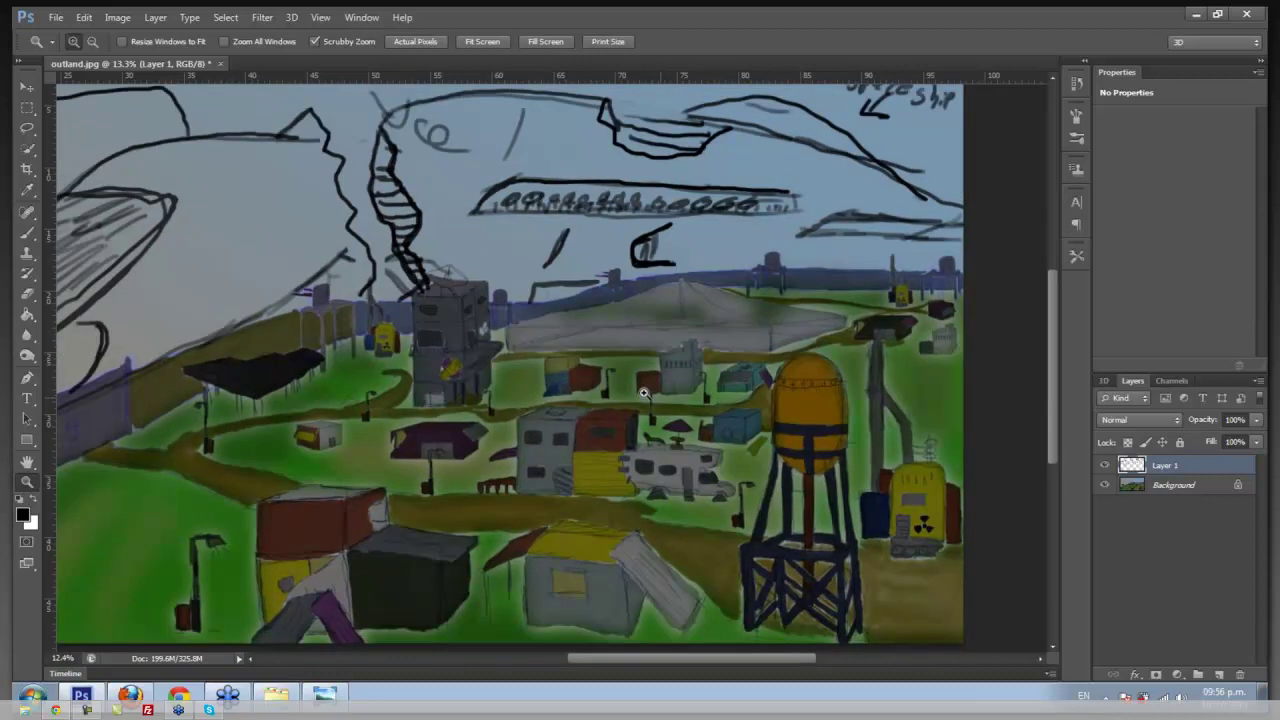
pyautogui.press('b')
pyautogui.scroll(-2, 707, 420)
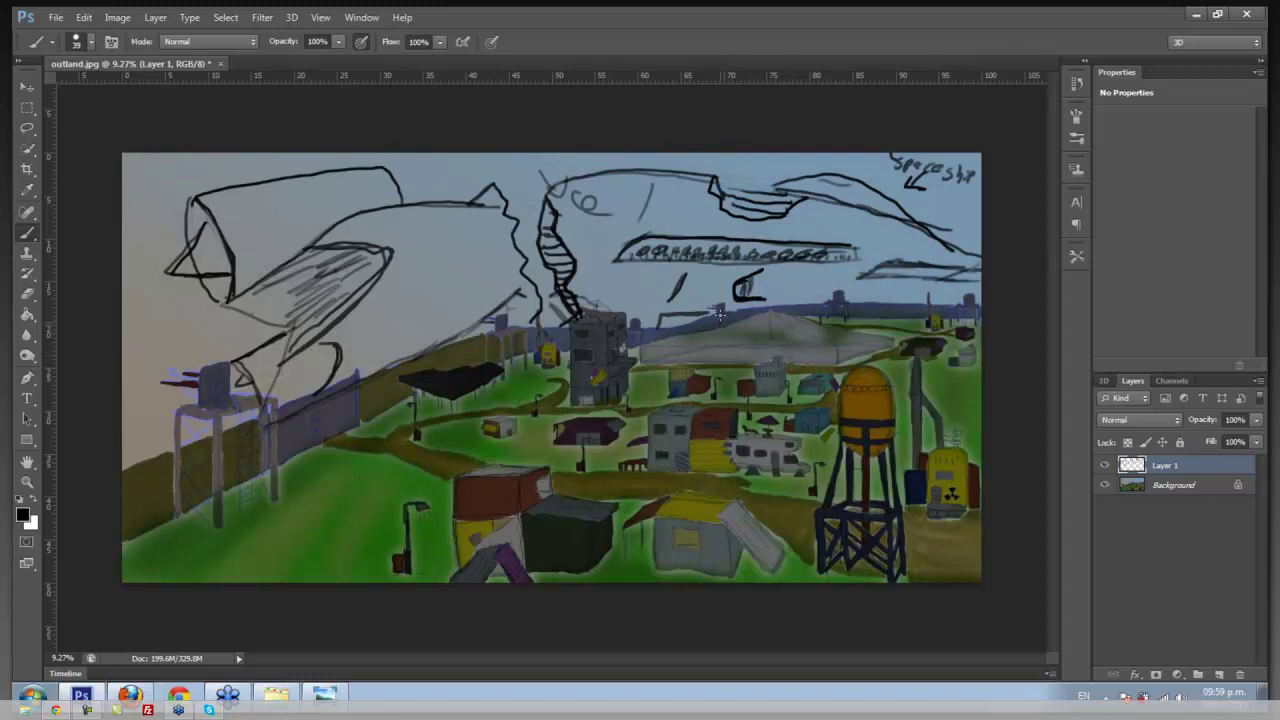
pyautogui.moveTo(719, 315); pyautogui.dragTo(716, 256)
# Zoom in slightly and draw a short vertical line with a V mark above the dome
pyautogui.press('z')
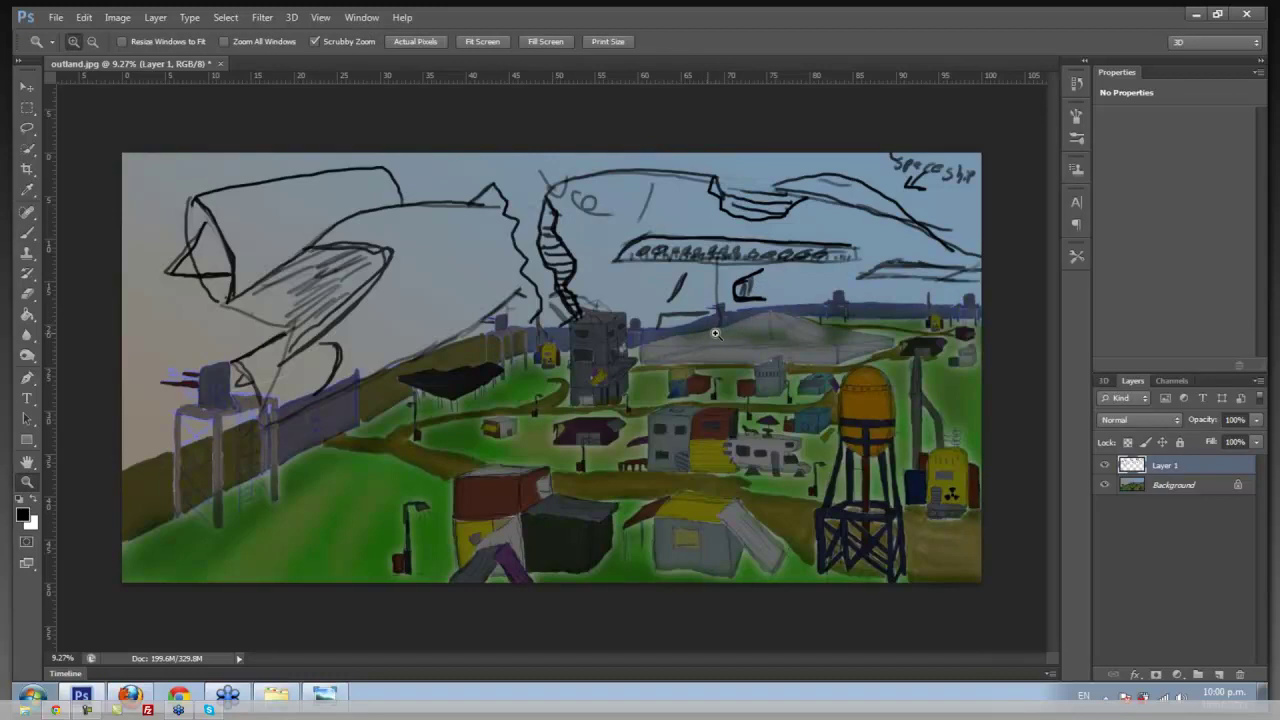
pyautogui.moveTo(715, 333); pyautogui.dragTo(726, 334)
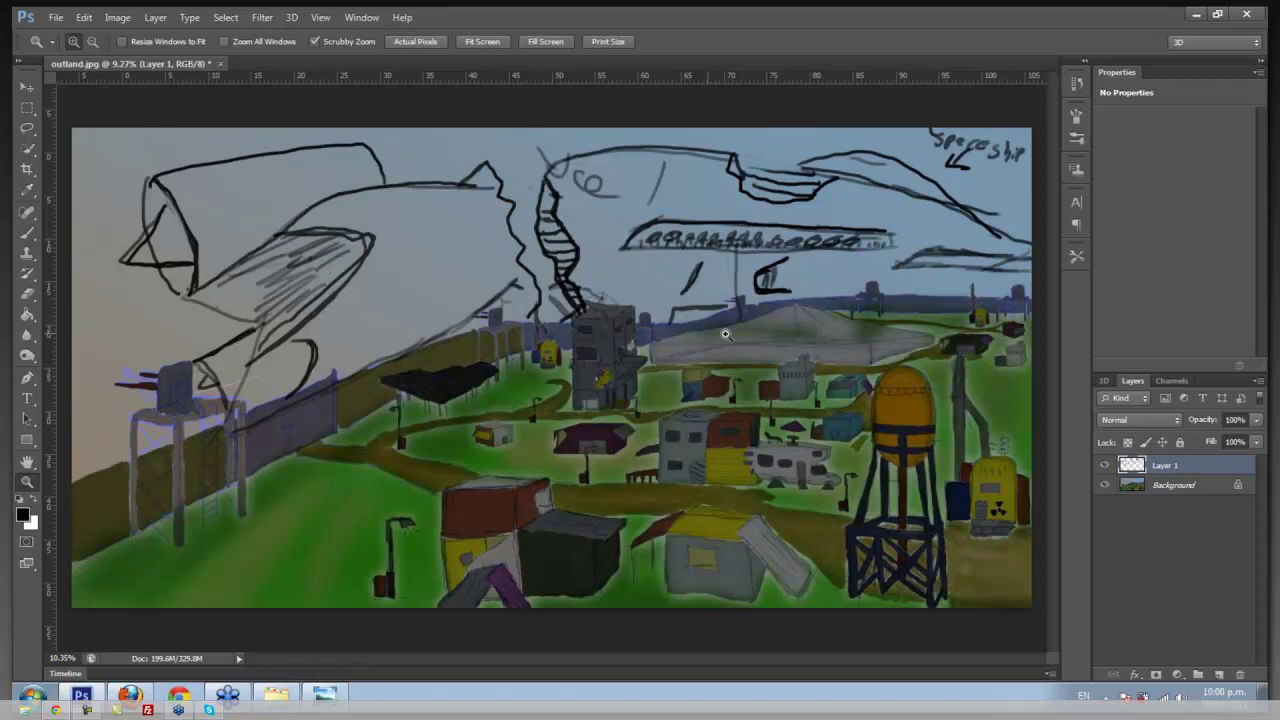
pyautogui.scroll(3, 726, 334)
pyautogui.press('b')
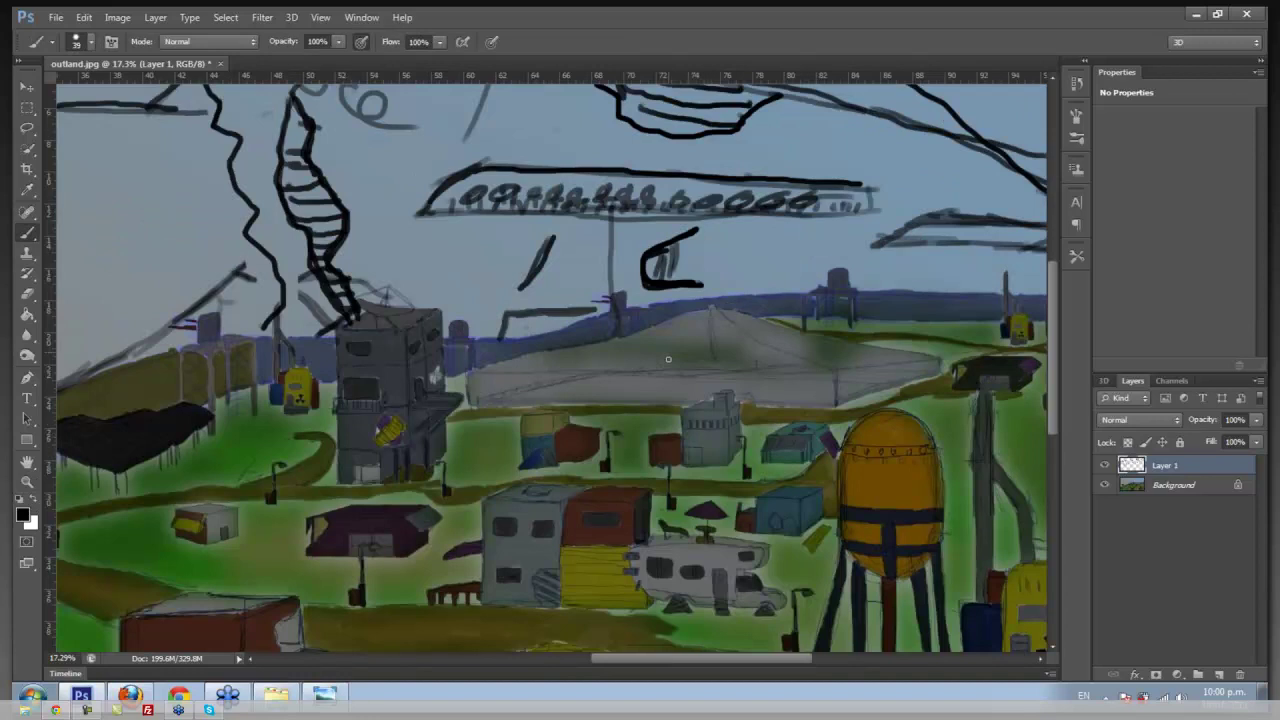
pyautogui.scroll(2, 668, 359)
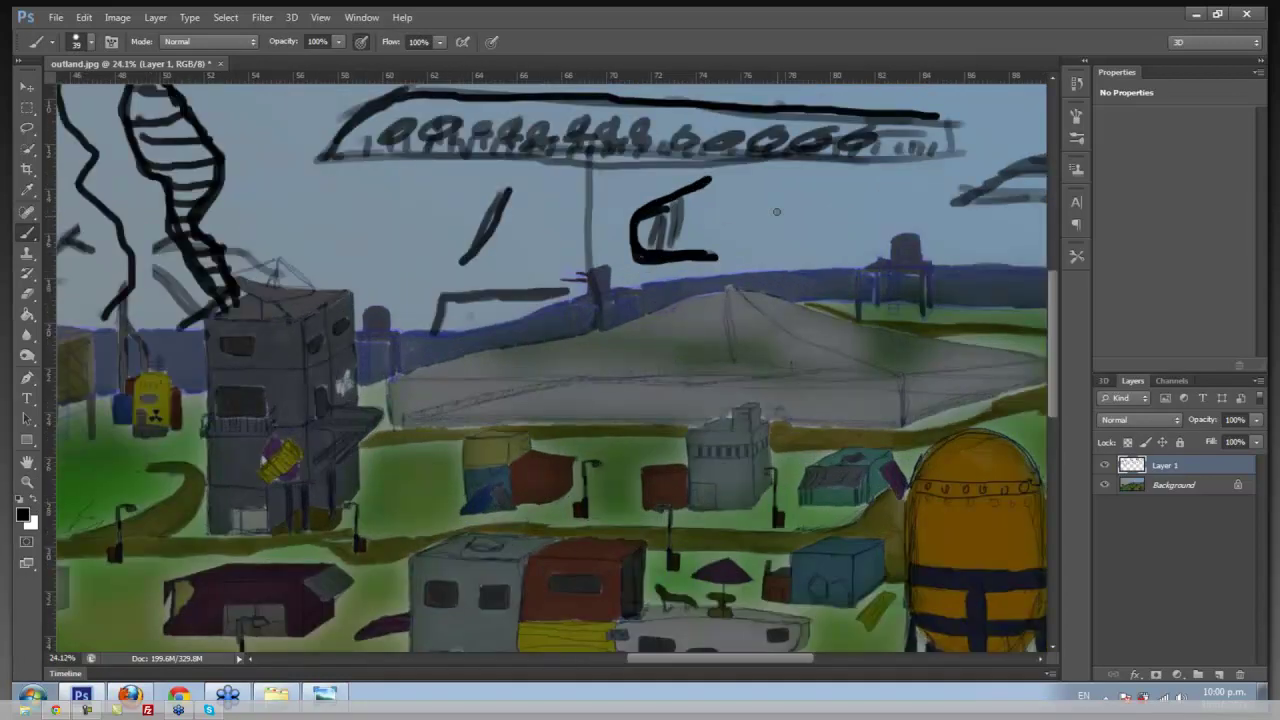
pyautogui.moveTo(773, 210); pyautogui.dragTo(771, 247)
pyautogui.moveTo(738, 251); pyautogui.dragTo(797, 258)
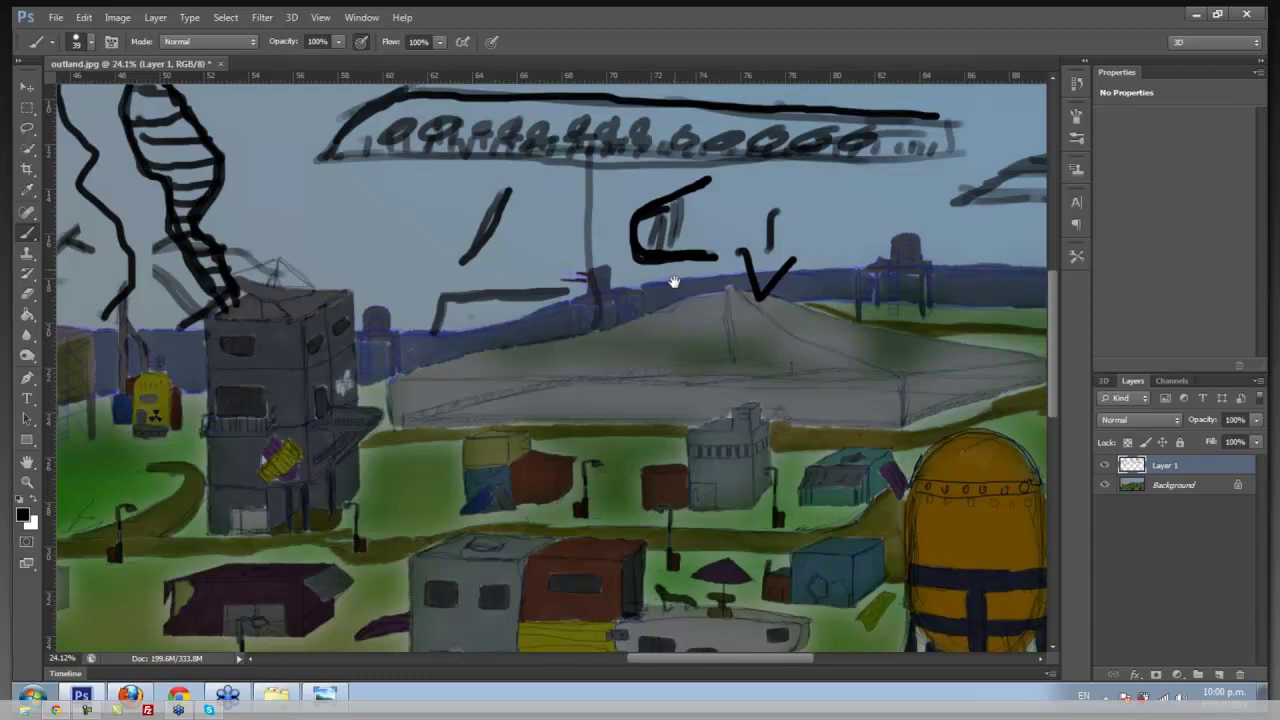
# Pan left to recentre the dome and paint a faint grey stroke on the tent roof
pyautogui.moveTo(674, 283); pyautogui.dragTo(658, 290)
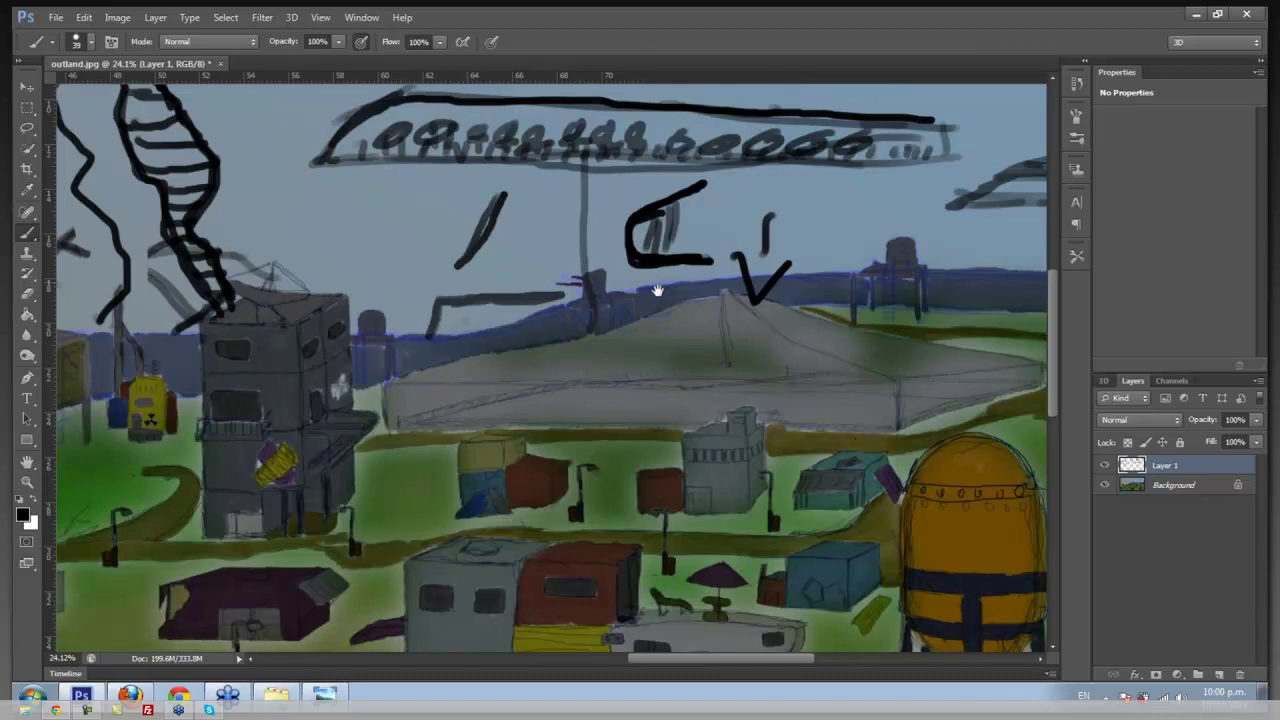
pyautogui.moveTo(658, 290); pyautogui.dragTo(568, 310)
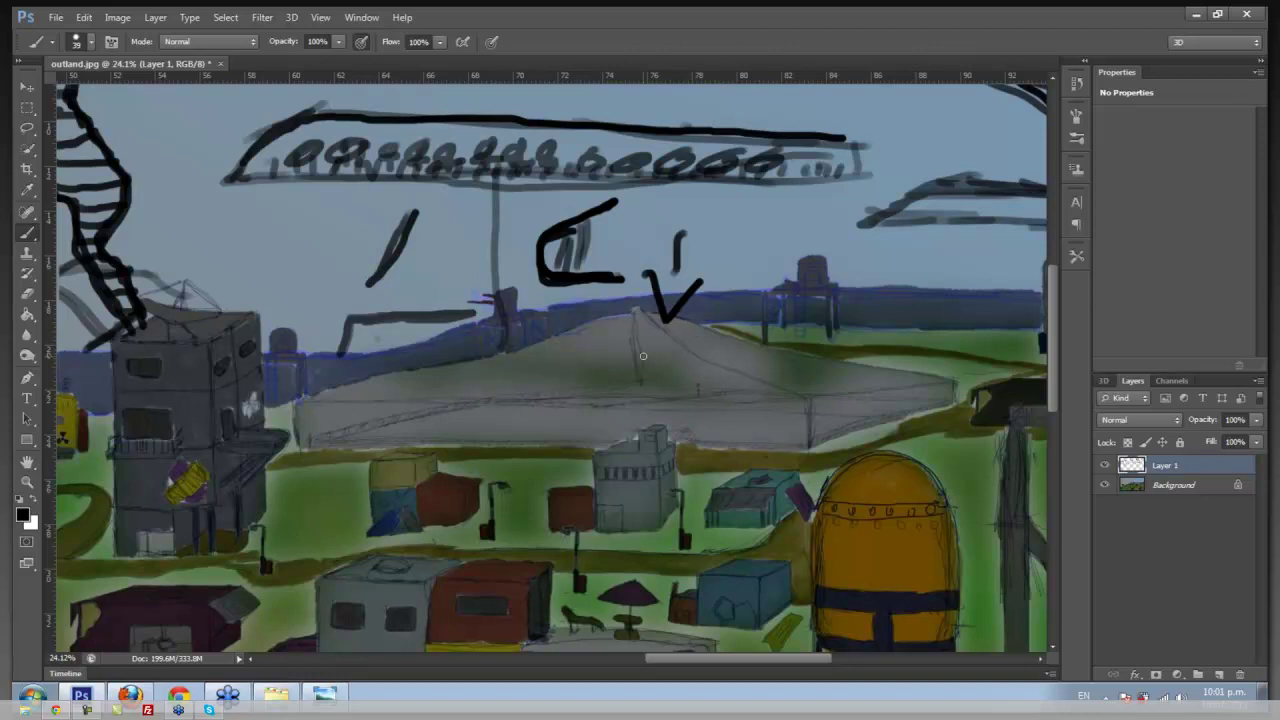
pyautogui.moveTo(615, 331)
pyautogui.mouseDown()
pyautogui.moveTo(636, 348)
pyautogui.moveTo(648, 323)
pyautogui.mouseUp()
# Zoom out to about 17% to show the whole town around the tent
pyautogui.press('z')
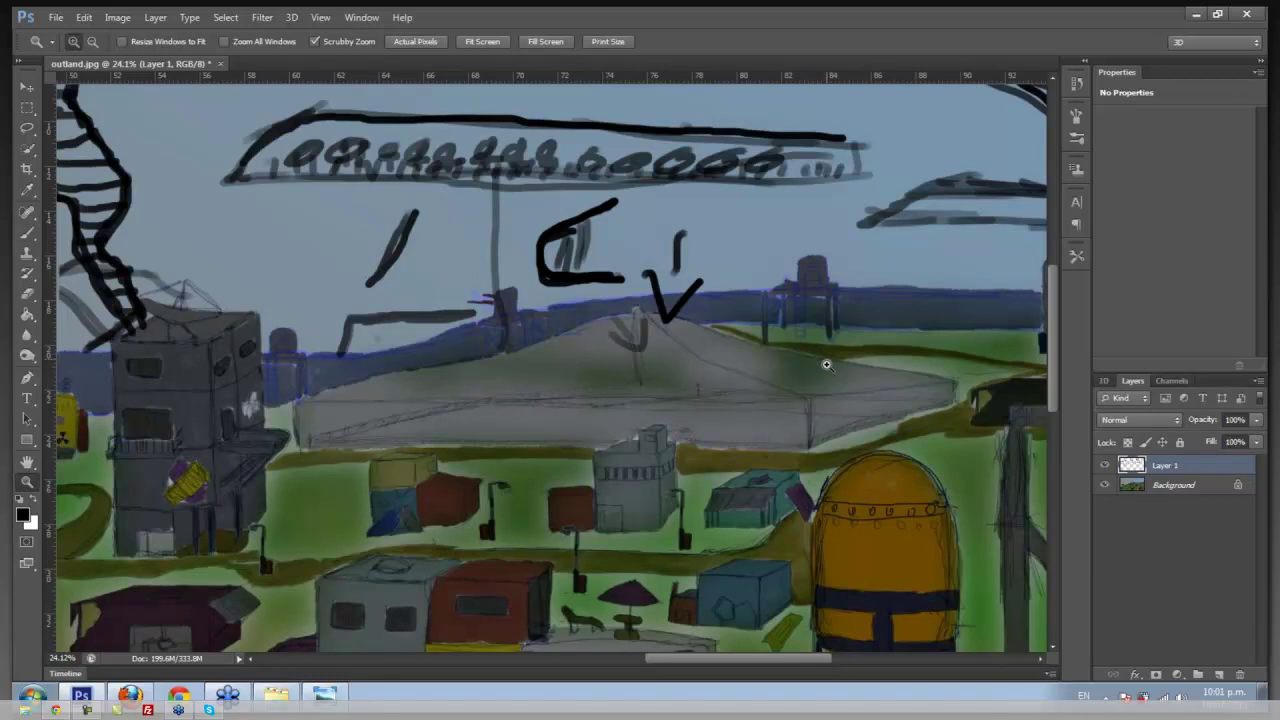
pyautogui.moveTo(826, 365); pyautogui.dragTo(791, 371)
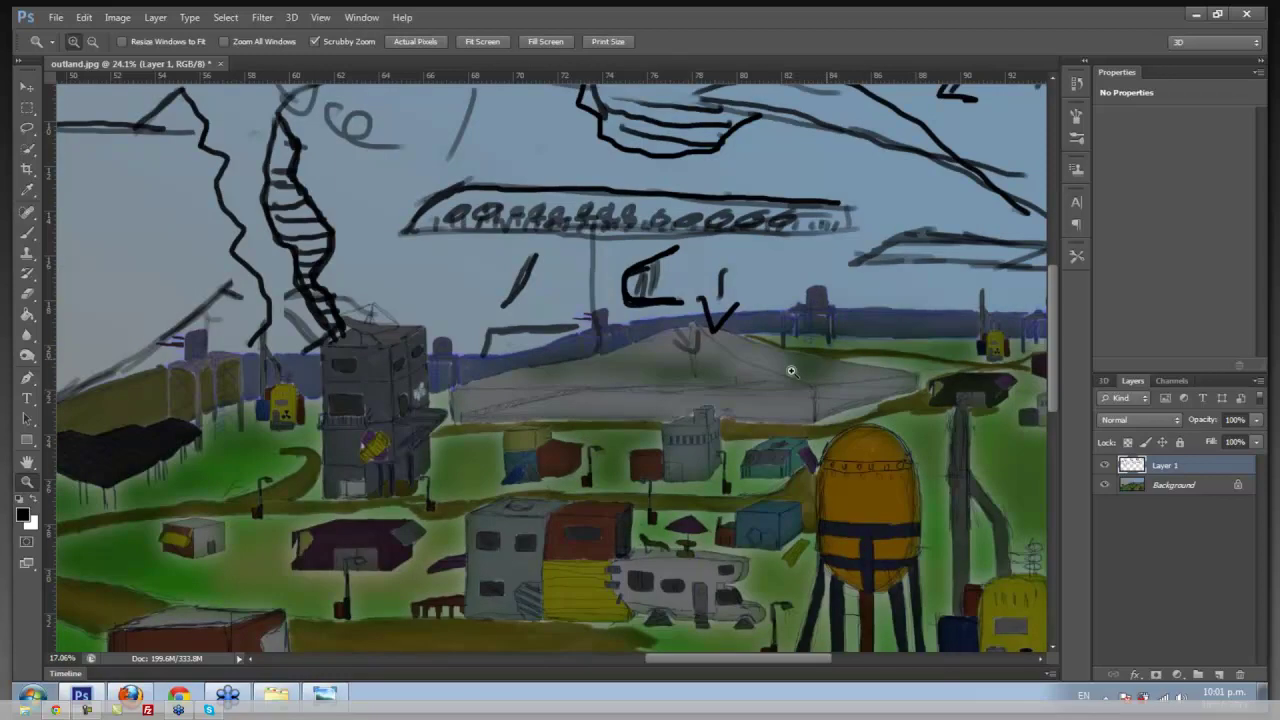
pyautogui.moveTo(791, 371); pyautogui.dragTo(794, 338)
pyautogui.press('b')
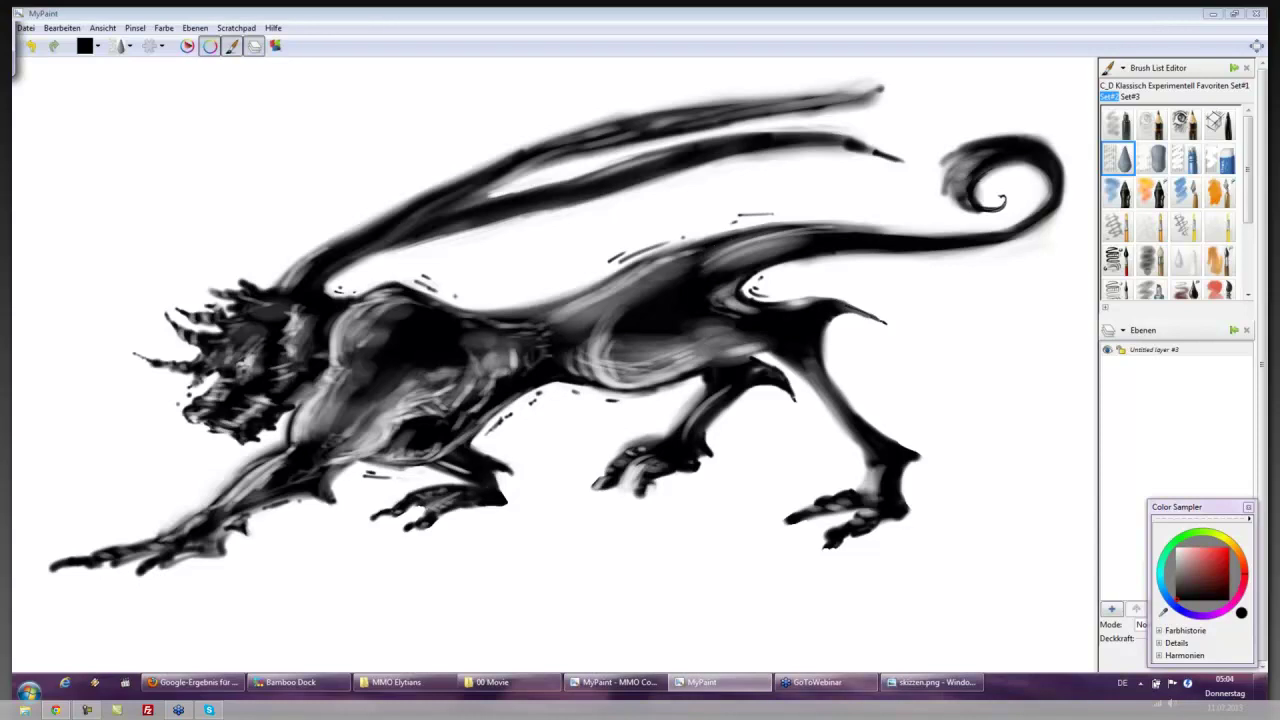
# Undo the last four strokes and switch to the first brush of the second row
pyautogui.click(1152, 157)
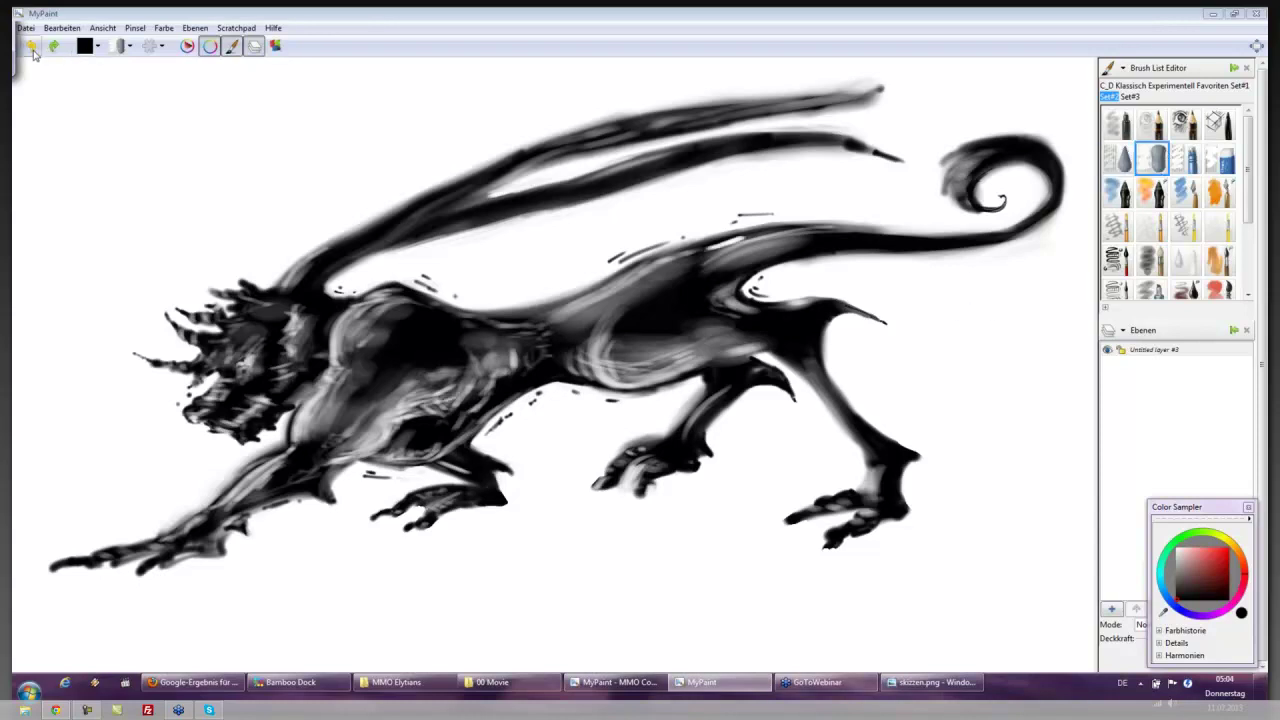
pyautogui.click(31, 50)
pyautogui.click(31, 53)
pyautogui.click(32, 53)
pyautogui.click(33, 54)
pyautogui.click(1118, 158)
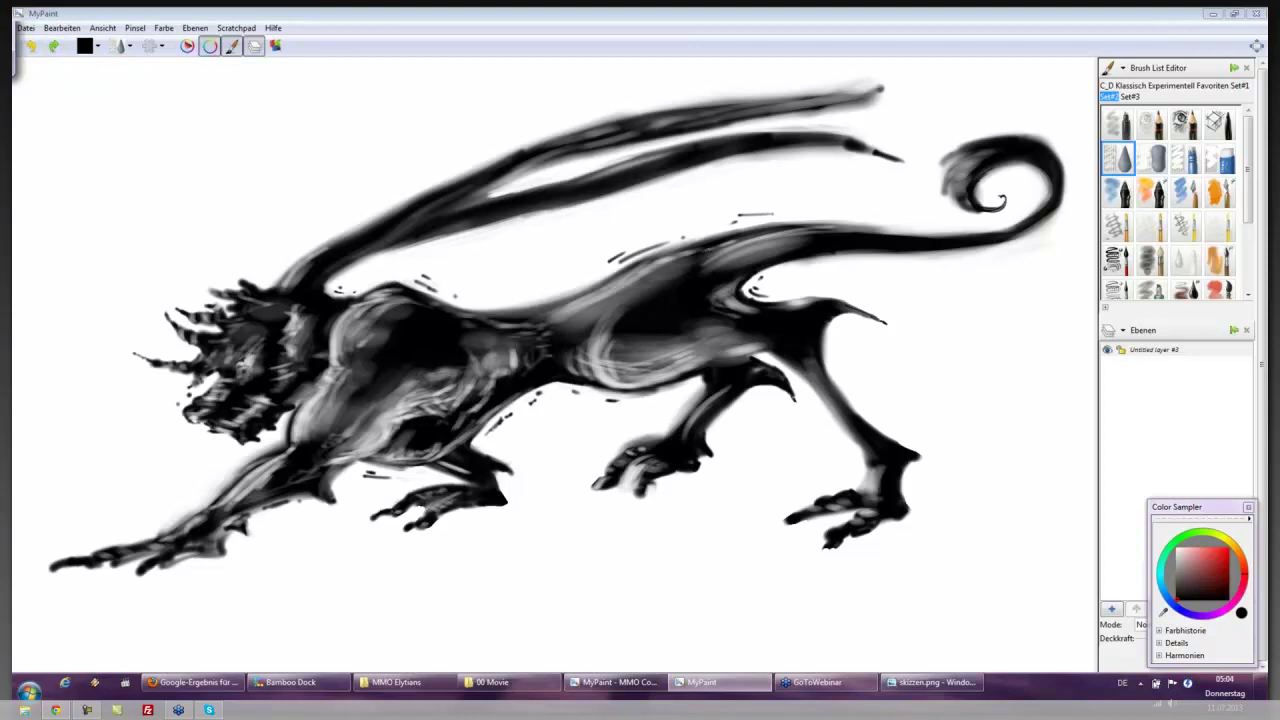
# Paint light highlight strokes along the creature's back, tail, belly and body
pyautogui.moveTo(808, 234)
pyautogui.mouseDown()
pyautogui.moveTo(826, 232)
pyautogui.moveTo(766, 238)
pyautogui.moveTo(928, 239)
pyautogui.moveTo(916, 239)
pyautogui.mouseUp()
pyautogui.moveTo(926, 241); pyautogui.dragTo(944, 239)
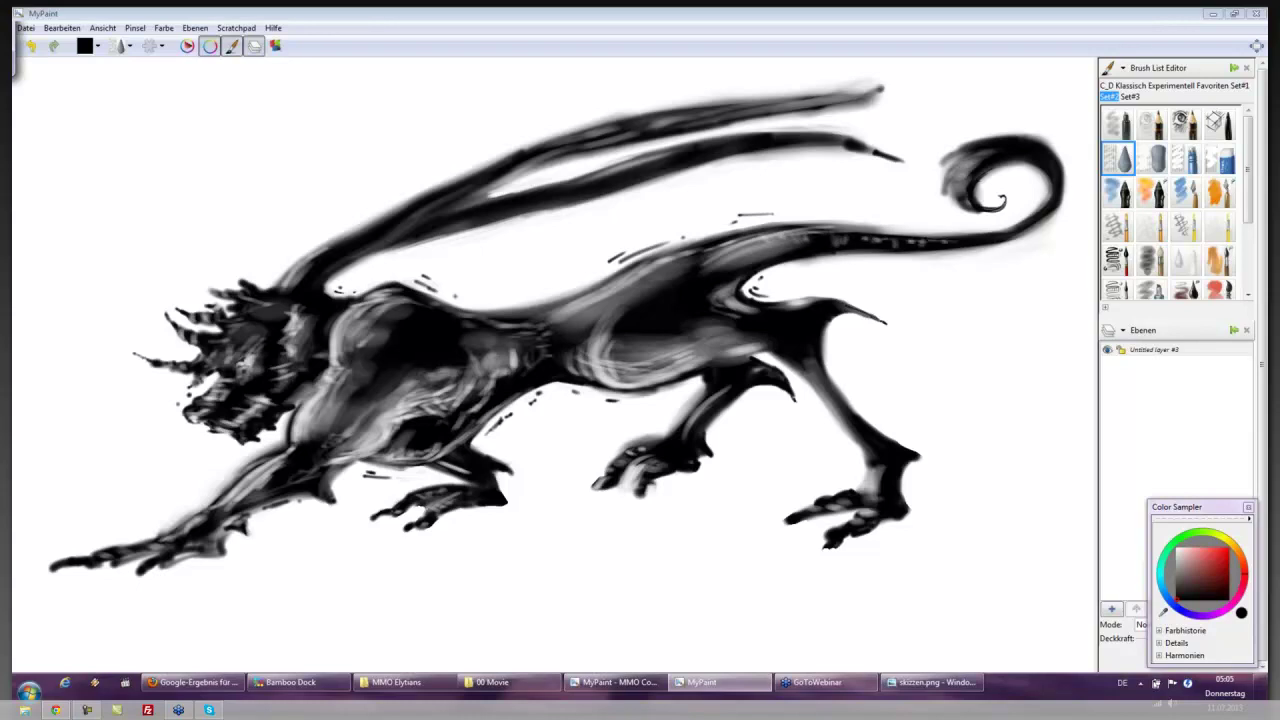
pyautogui.moveTo(808, 246)
pyautogui.mouseDown()
pyautogui.moveTo(819, 232)
pyautogui.moveTo(743, 245)
pyautogui.mouseUp()
pyautogui.moveTo(578, 326); pyautogui.dragTo(642, 282)
pyautogui.moveTo(638, 310); pyautogui.dragTo(652, 272)
pyautogui.moveTo(617, 362)
pyautogui.mouseDown()
pyautogui.moveTo(634, 342)
pyautogui.moveTo(640, 370)
pyautogui.moveTo(678, 346)
pyautogui.mouseUp()
pyautogui.moveTo(668, 380); pyautogui.dragTo(716, 332)
pyautogui.moveTo(712, 360); pyautogui.dragTo(738, 338)
pyautogui.moveTo(654, 284)
pyautogui.mouseDown()
pyautogui.moveTo(688, 256)
pyautogui.moveTo(664, 258)
pyautogui.moveTo(695, 252)
pyautogui.moveTo(684, 256)
pyautogui.mouseUp()
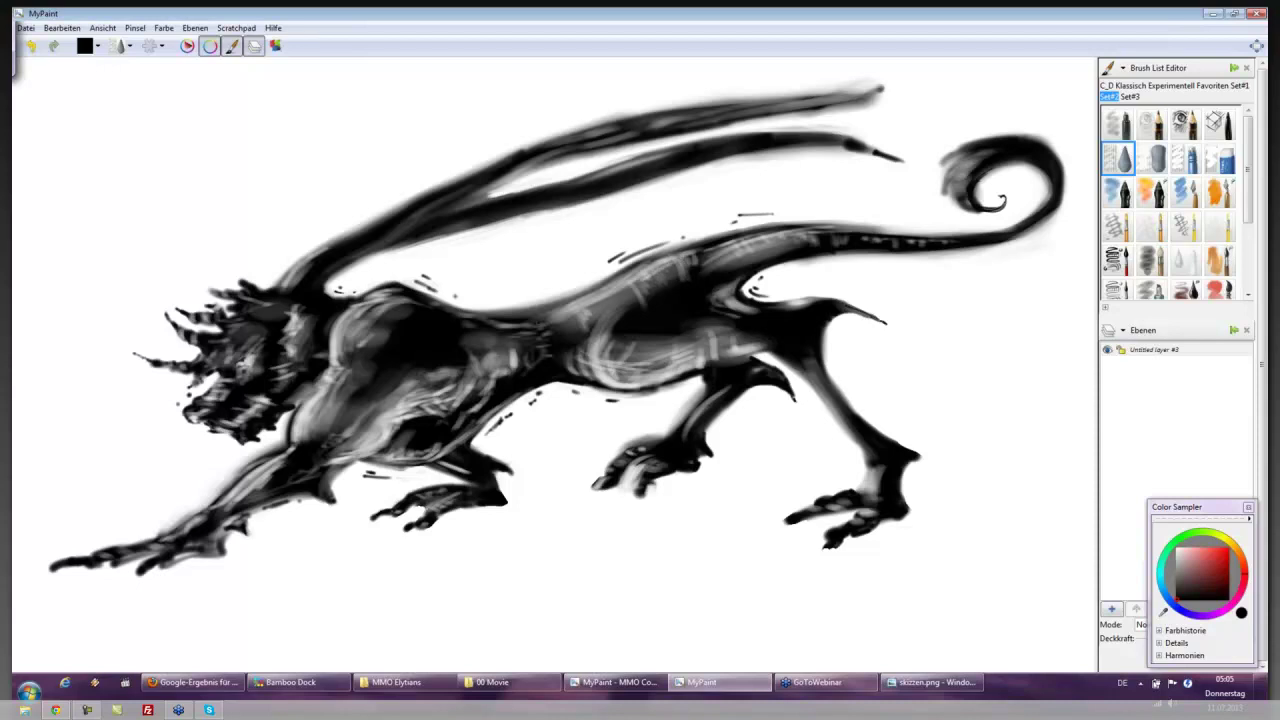
pyautogui.moveTo(532, 336)
pyautogui.mouseDown()
pyautogui.moveTo(540, 314)
pyautogui.moveTo(568, 317)
pyautogui.mouseUp()
pyautogui.moveTo(691, 282)
pyautogui.mouseDown()
pyautogui.moveTo(692, 254)
pyautogui.moveTo(689, 277)
pyautogui.moveTo(631, 273)
pyautogui.mouseUp()
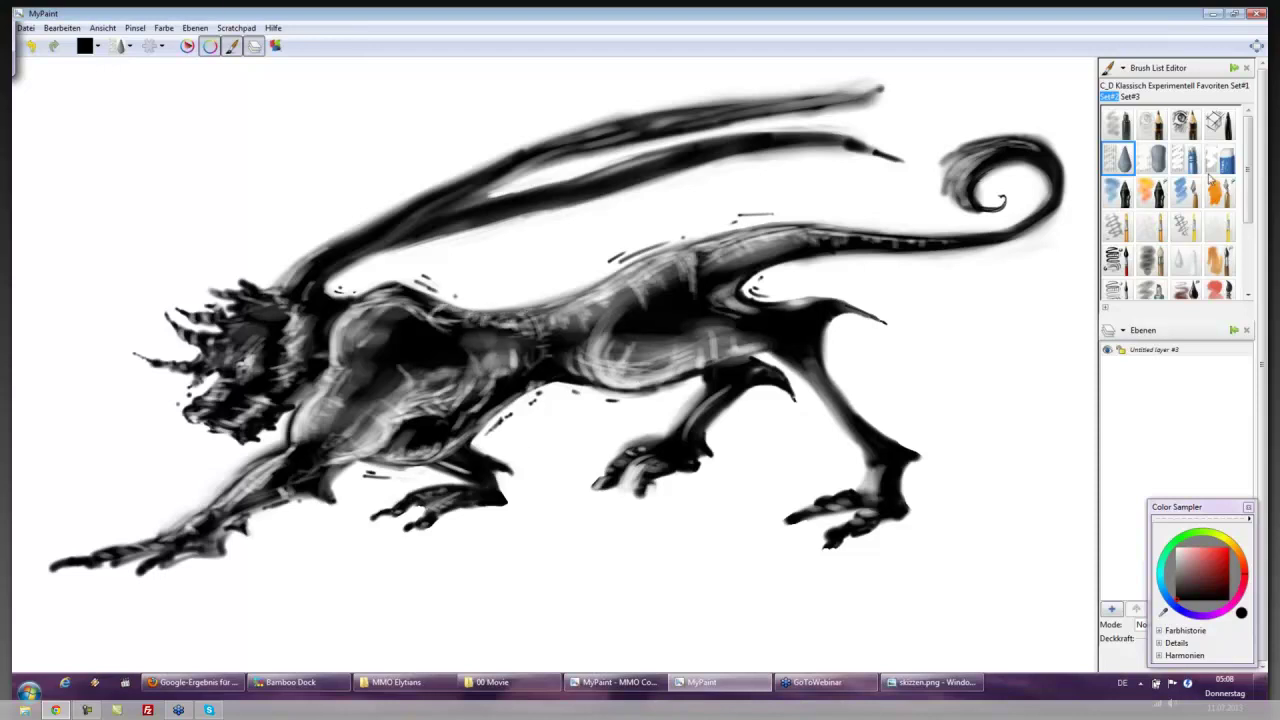
# Hatch dark shading over the shoulder, belly, tail base, back and chest
pyautogui.click(1226, 132)
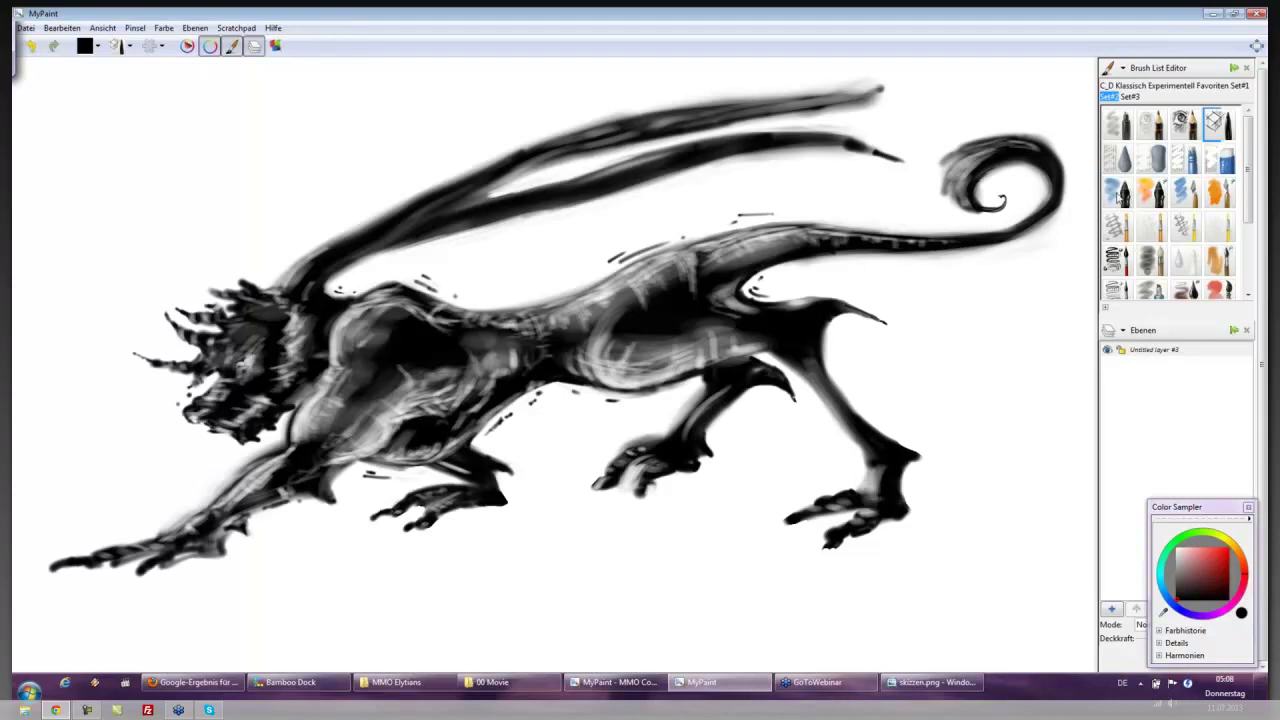
pyautogui.click(1118, 192)
pyautogui.moveTo(686, 260)
pyautogui.mouseDown()
pyautogui.moveTo(513, 333)
pyautogui.moveTo(529, 323)
pyautogui.moveTo(489, 324)
pyautogui.moveTo(644, 369)
pyautogui.moveTo(726, 345)
pyautogui.moveTo(642, 364)
pyautogui.moveTo(710, 303)
pyautogui.moveTo(712, 256)
pyautogui.mouseUp()
pyautogui.moveTo(518, 369); pyautogui.dragTo(538, 346)
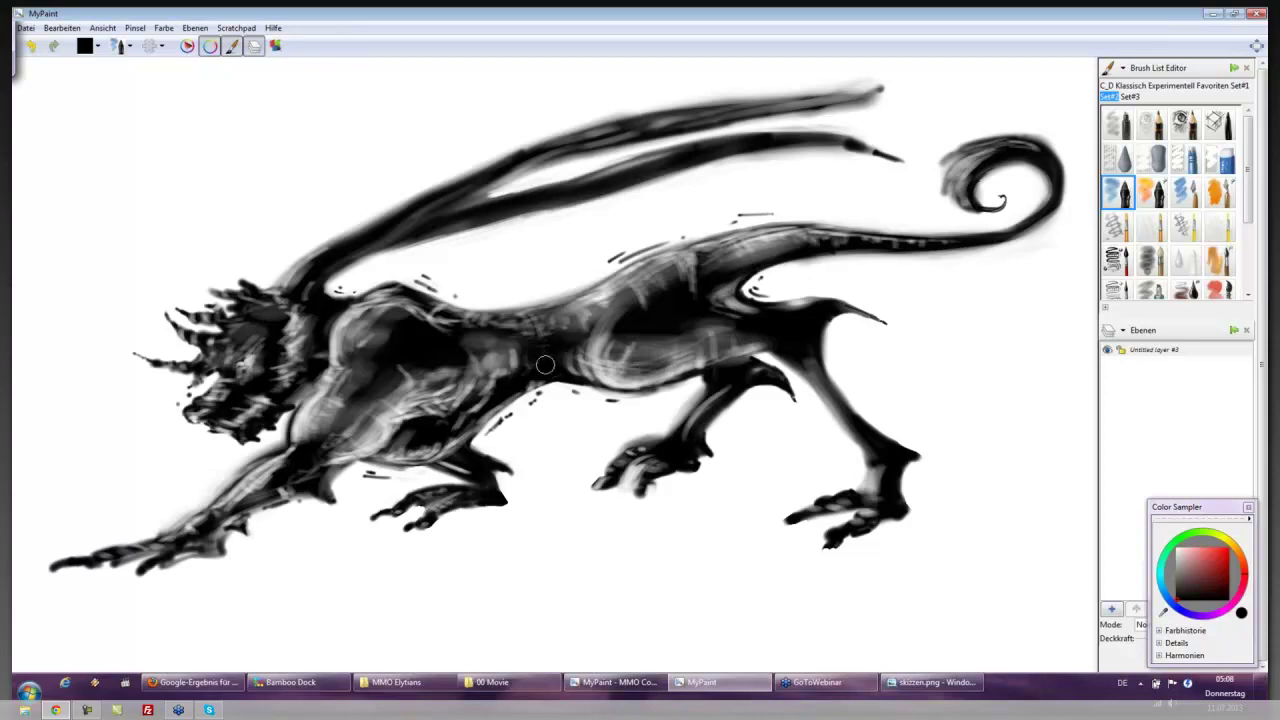
pyautogui.moveTo(392, 328)
pyautogui.mouseDown()
pyautogui.moveTo(386, 372)
pyautogui.moveTo(350, 427)
pyautogui.moveTo(382, 400)
pyautogui.mouseUp()
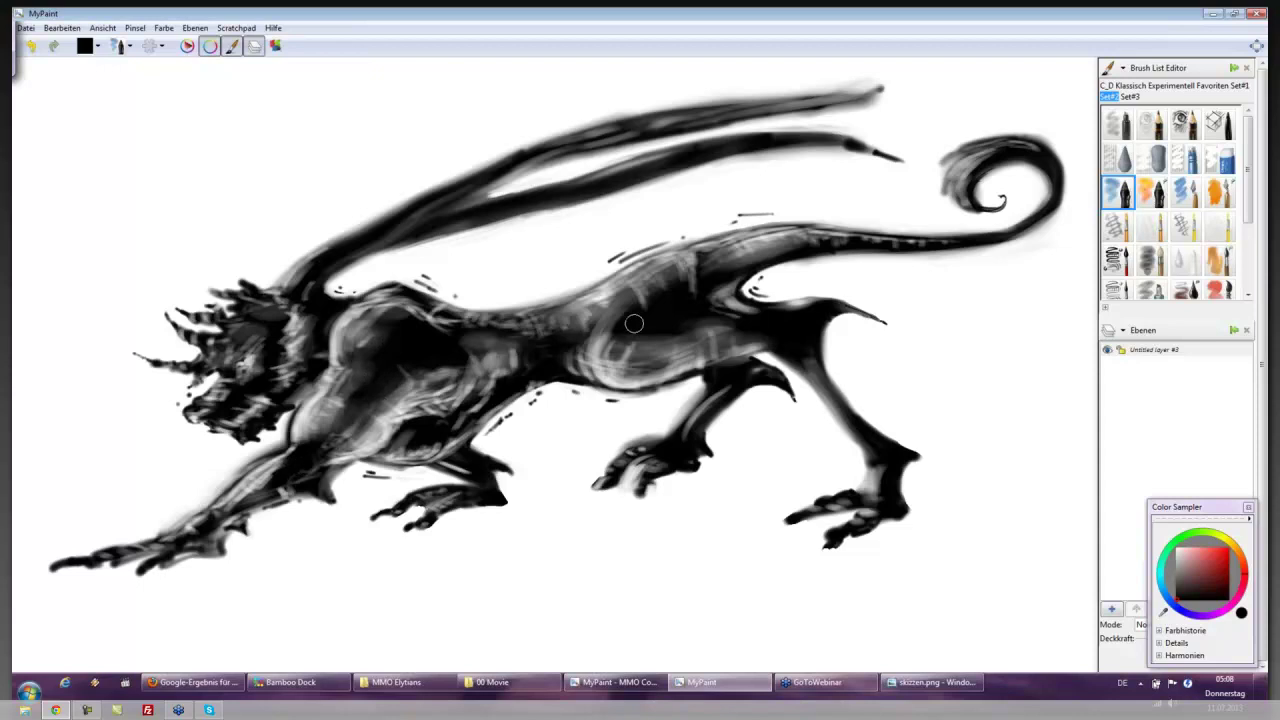
pyautogui.moveTo(634, 324)
pyautogui.mouseDown()
pyautogui.moveTo(659, 345)
pyautogui.moveTo(641, 355)
pyautogui.moveTo(658, 338)
pyautogui.moveTo(692, 339)
pyautogui.moveTo(677, 335)
pyautogui.moveTo(661, 286)
pyautogui.moveTo(673, 282)
pyautogui.moveTo(624, 370)
pyautogui.mouseUp()
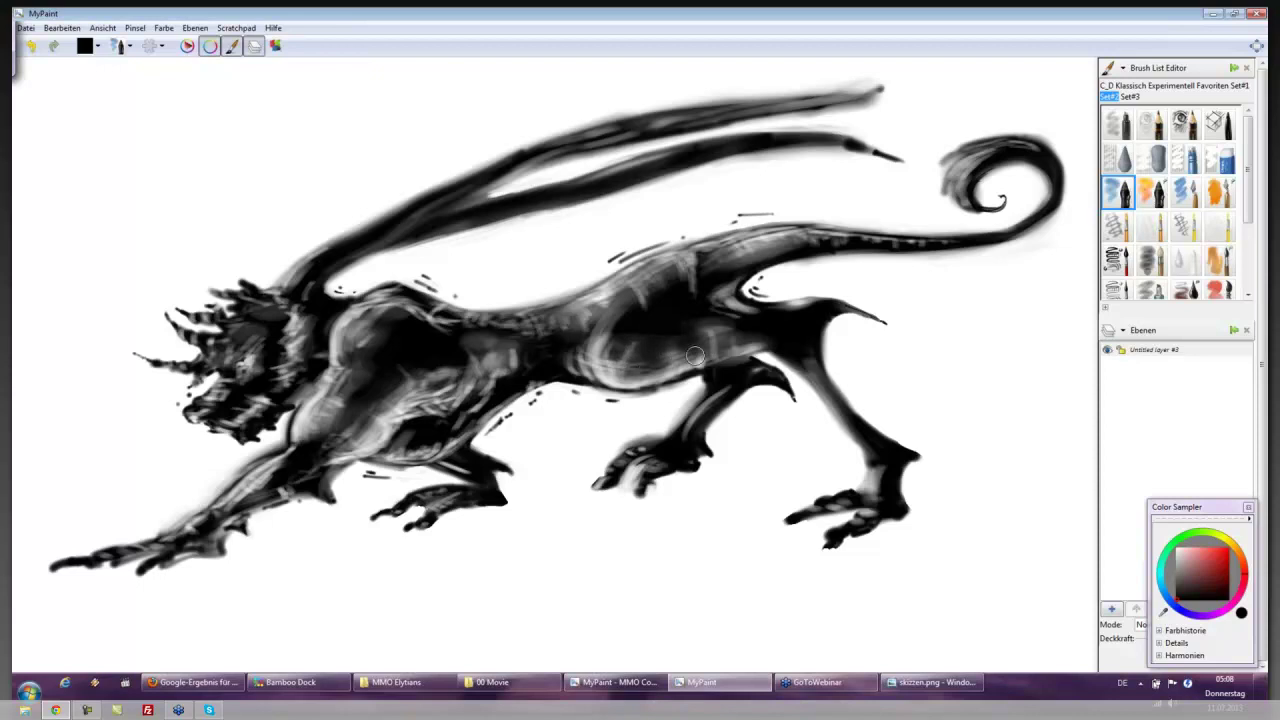
pyautogui.moveTo(761, 252); pyautogui.dragTo(796, 249)
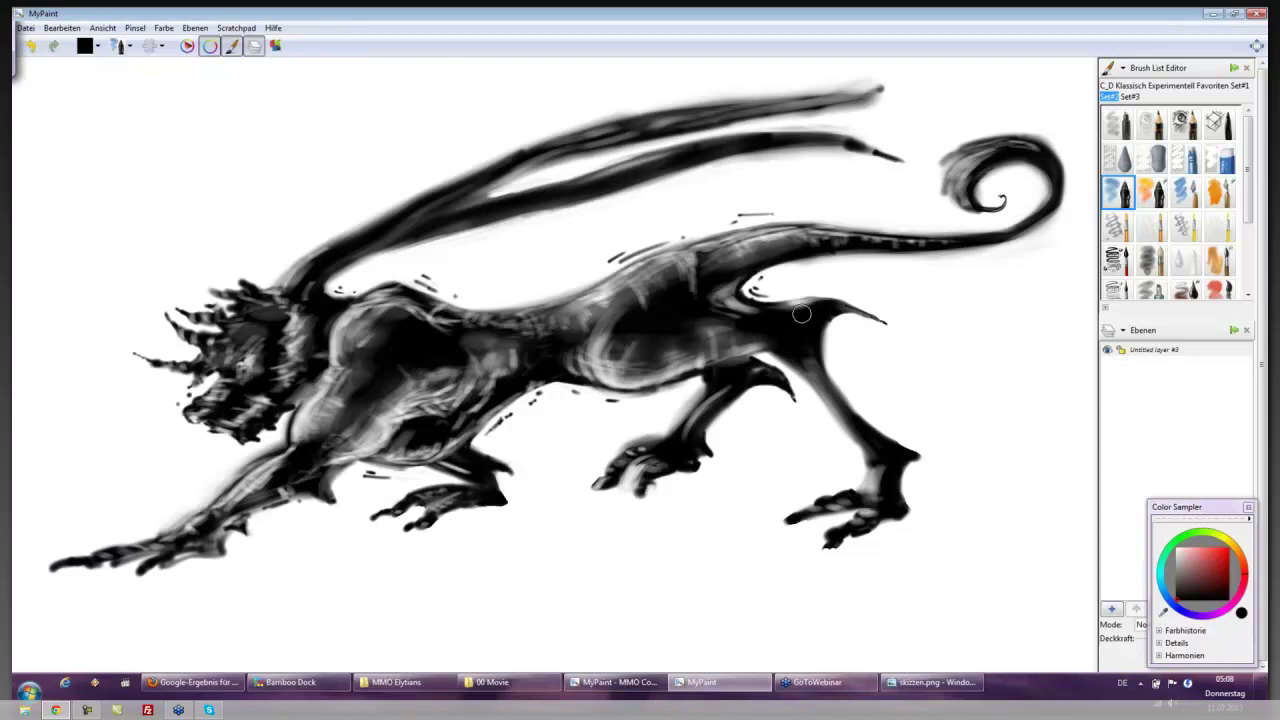
pyautogui.moveTo(511, 330)
pyautogui.mouseDown()
pyautogui.moveTo(593, 308)
pyautogui.moveTo(568, 344)
pyautogui.moveTo(600, 302)
pyautogui.mouseUp()
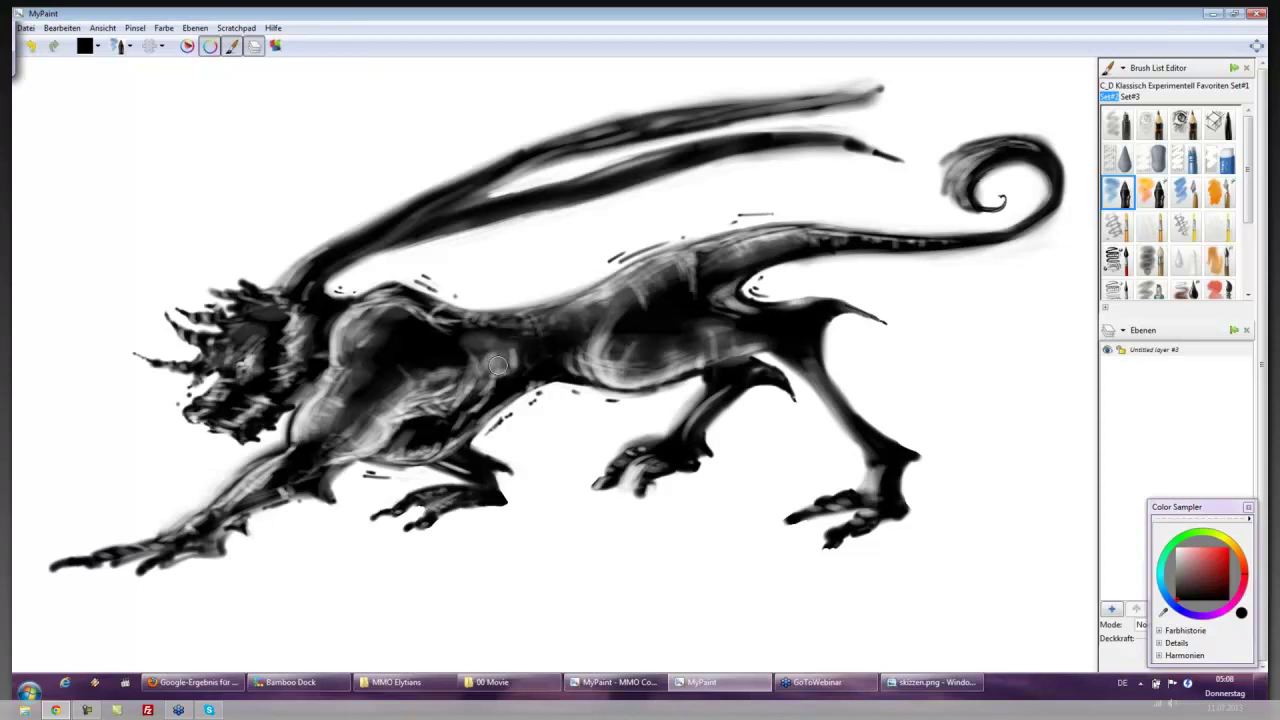
pyautogui.moveTo(421, 431); pyautogui.dragTo(404, 446)
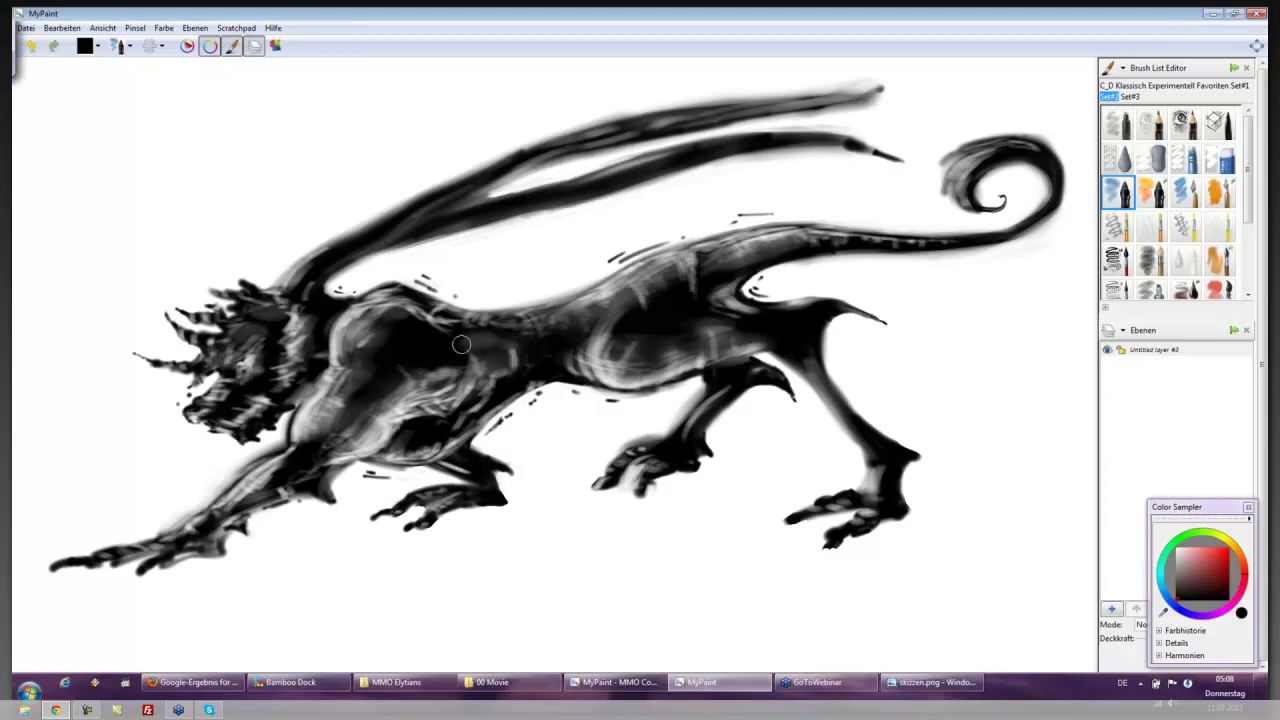
pyautogui.moveTo(476, 342); pyautogui.dragTo(430, 390)
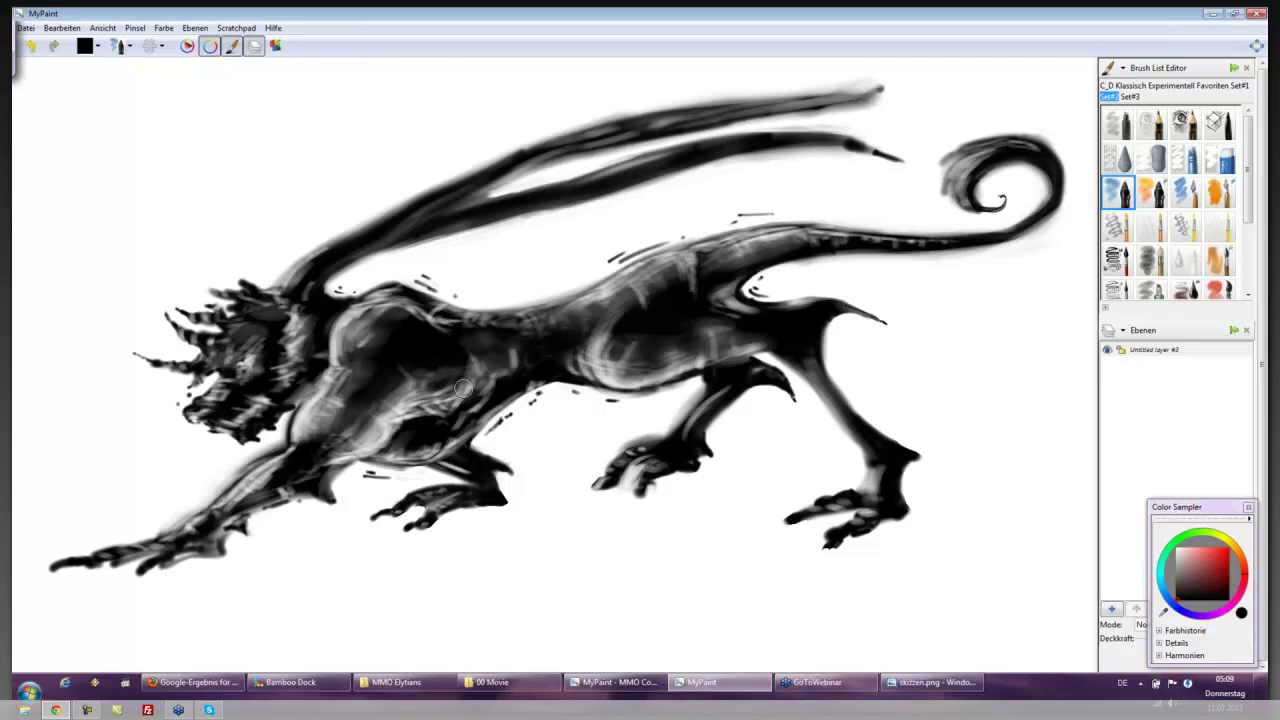
# With a soft grey brush in lighten mode, lighten the back edge, belly underside and shoulder
pyautogui.click(1118, 157)
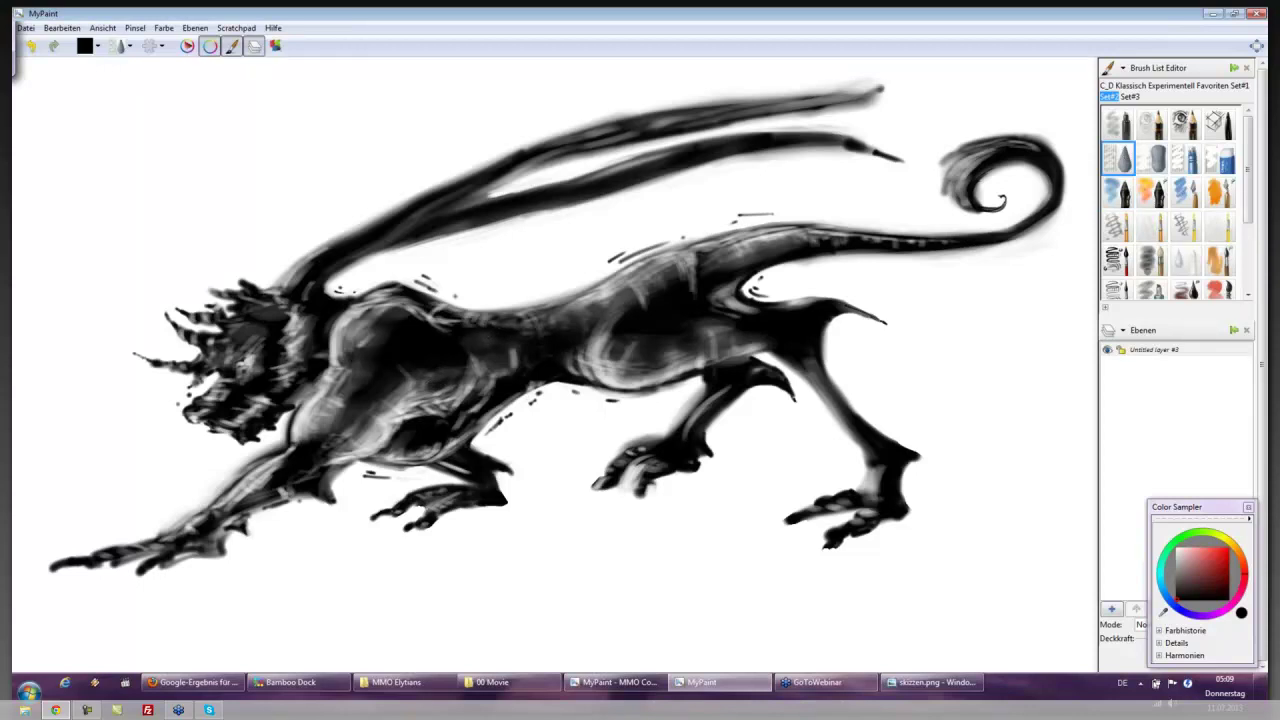
pyautogui.press('k')
pyautogui.moveTo(485, 318)
pyautogui.mouseDown()
pyautogui.moveTo(630, 288)
pyautogui.moveTo(580, 305)
pyautogui.moveTo(659, 261)
pyautogui.moveTo(623, 279)
pyautogui.moveTo(640, 270)
pyautogui.moveTo(632, 291)
pyautogui.moveTo(656, 264)
pyautogui.mouseUp()
pyautogui.moveTo(577, 365)
pyautogui.mouseDown()
pyautogui.moveTo(590, 384)
pyautogui.moveTo(643, 388)
pyautogui.moveTo(570, 372)
pyautogui.moveTo(585, 385)
pyautogui.mouseUp()
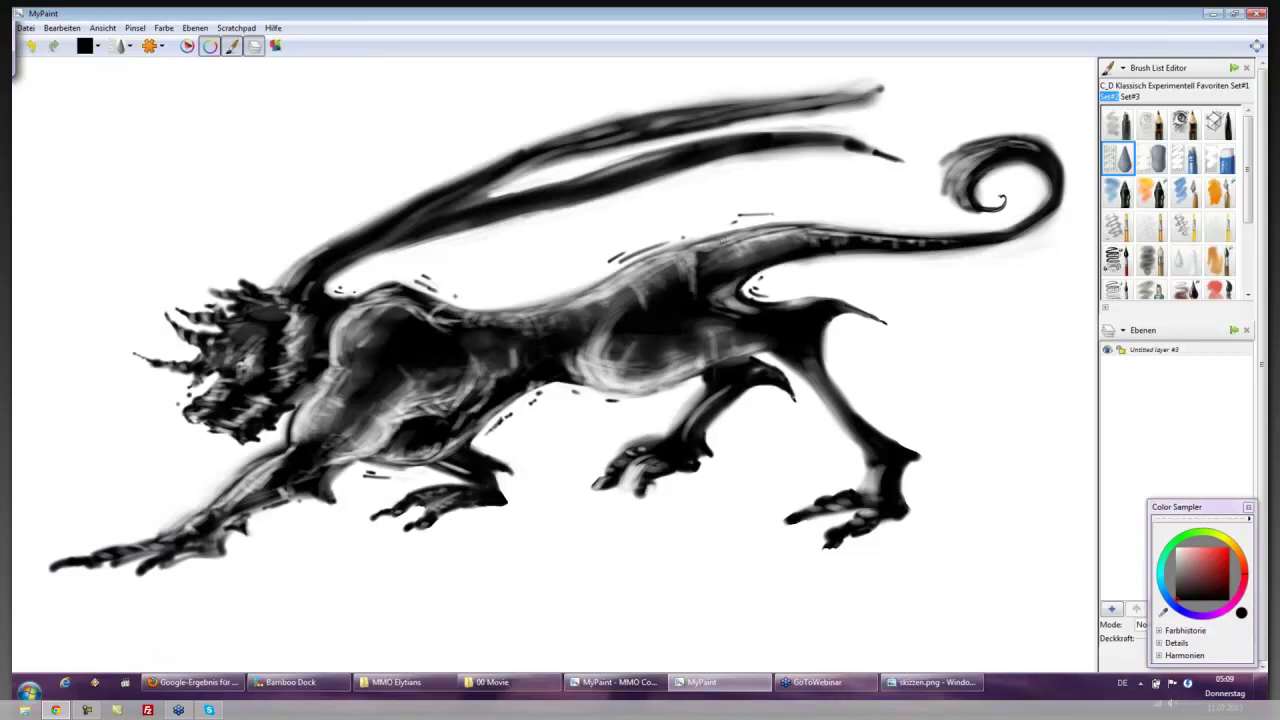
pyautogui.moveTo(681, 250)
pyautogui.mouseDown()
pyautogui.moveTo(612, 282)
pyautogui.moveTo(660, 258)
pyautogui.moveTo(622, 285)
pyautogui.moveTo(758, 236)
pyautogui.moveTo(827, 228)
pyautogui.mouseUp()
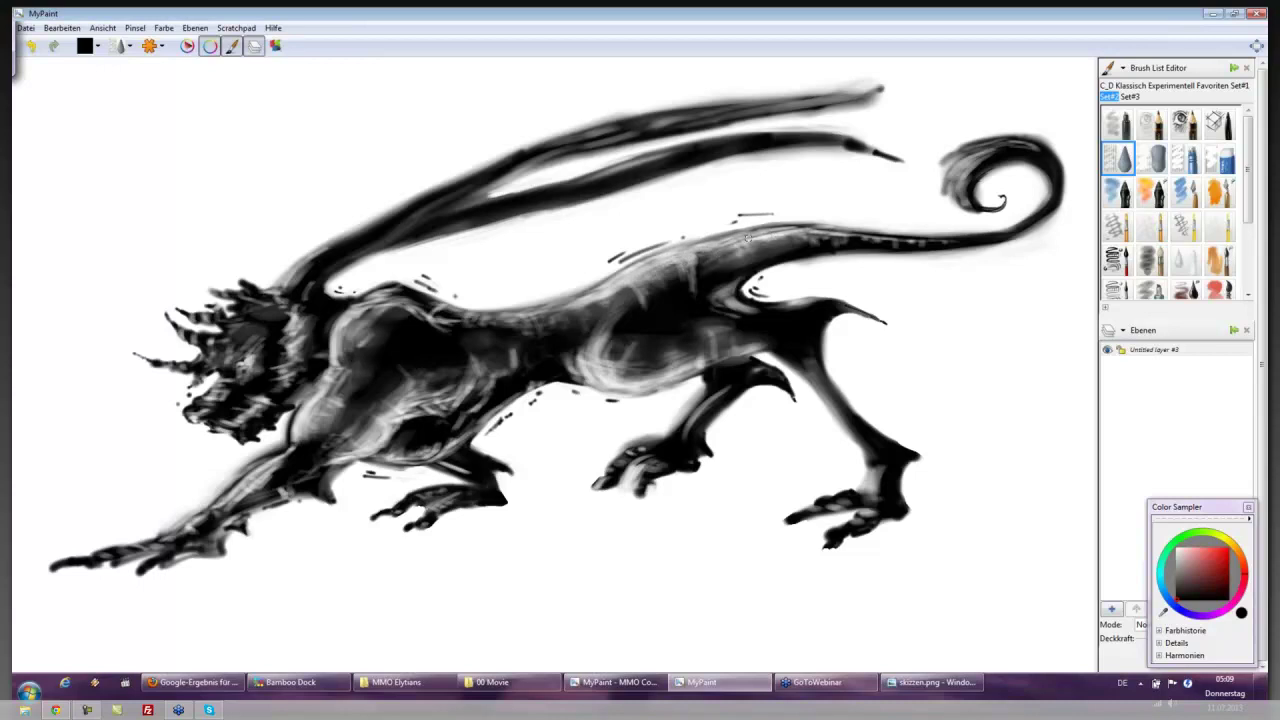
pyautogui.moveTo(693, 249)
pyautogui.mouseDown()
pyautogui.moveTo(832, 233)
pyautogui.moveTo(813, 258)
pyautogui.mouseUp()
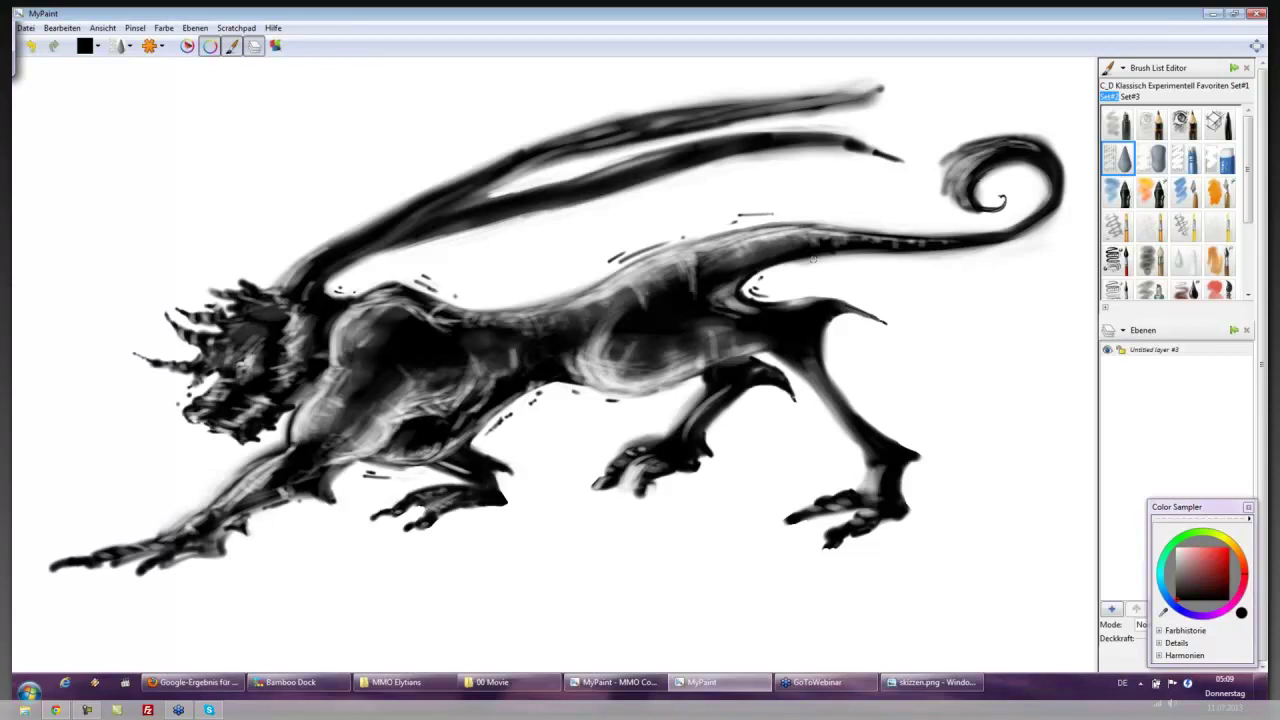
pyautogui.moveTo(320, 334); pyautogui.dragTo(348, 345)
# Blend the shoulder and back, then smooth the belly shading with the soft blending brush
pyautogui.click(1186, 260)
pyautogui.moveTo(634, 337)
pyautogui.mouseDown()
pyautogui.moveTo(689, 336)
pyautogui.moveTo(651, 311)
pyautogui.moveTo(681, 288)
pyautogui.moveTo(688, 339)
pyautogui.moveTo(713, 327)
pyautogui.moveTo(650, 361)
pyautogui.moveTo(620, 357)
pyautogui.moveTo(630, 365)
pyautogui.moveTo(754, 334)
pyautogui.moveTo(675, 327)
pyautogui.moveTo(597, 345)
pyautogui.moveTo(629, 334)
pyautogui.moveTo(632, 348)
pyautogui.moveTo(696, 322)
pyautogui.moveTo(698, 333)
pyautogui.moveTo(623, 349)
pyautogui.moveTo(693, 345)
pyautogui.moveTo(690, 326)
pyautogui.moveTo(650, 297)
pyautogui.moveTo(696, 271)
pyautogui.moveTo(636, 291)
pyautogui.moveTo(689, 281)
pyautogui.moveTo(699, 330)
pyautogui.moveTo(733, 335)
pyautogui.moveTo(707, 308)
pyautogui.moveTo(727, 331)
pyautogui.moveTo(660, 363)
pyautogui.moveTo(614, 366)
pyautogui.moveTo(620, 334)
pyautogui.moveTo(605, 356)
pyautogui.moveTo(621, 330)
pyautogui.moveTo(736, 337)
pyautogui.mouseUp()
pyautogui.click(1118, 192)
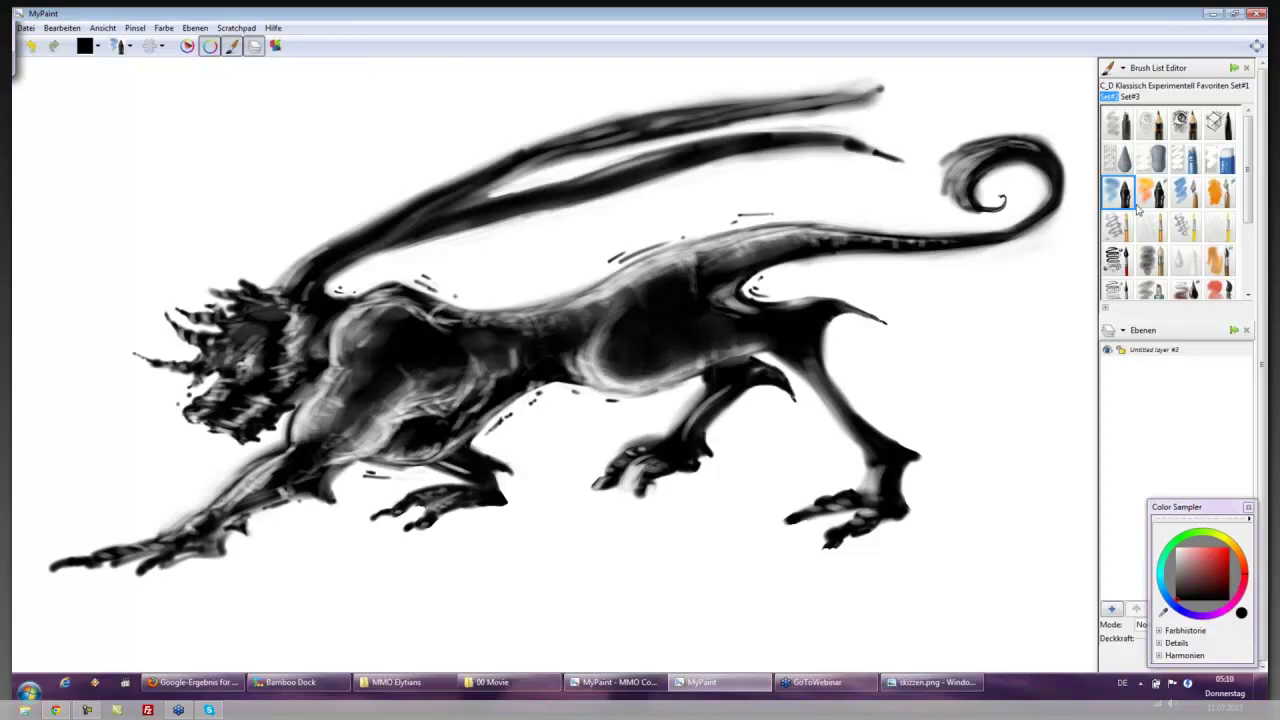
pyautogui.click(1127, 167)
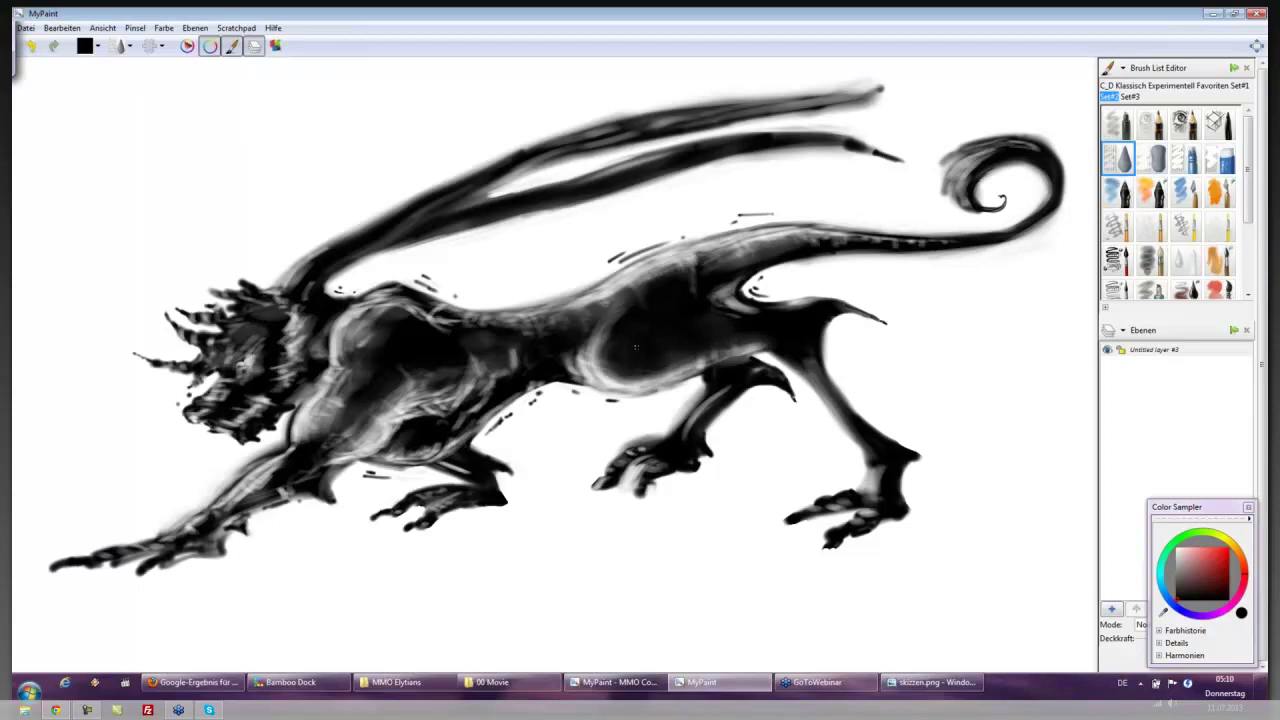
pyautogui.moveTo(615, 333)
pyautogui.mouseDown()
pyautogui.moveTo(648, 373)
pyautogui.moveTo(678, 365)
pyautogui.moveTo(592, 369)
pyautogui.moveTo(609, 320)
pyautogui.moveTo(582, 337)
pyautogui.moveTo(607, 383)
pyautogui.moveTo(761, 337)
pyautogui.moveTo(752, 355)
pyautogui.moveTo(802, 368)
pyautogui.mouseUp()
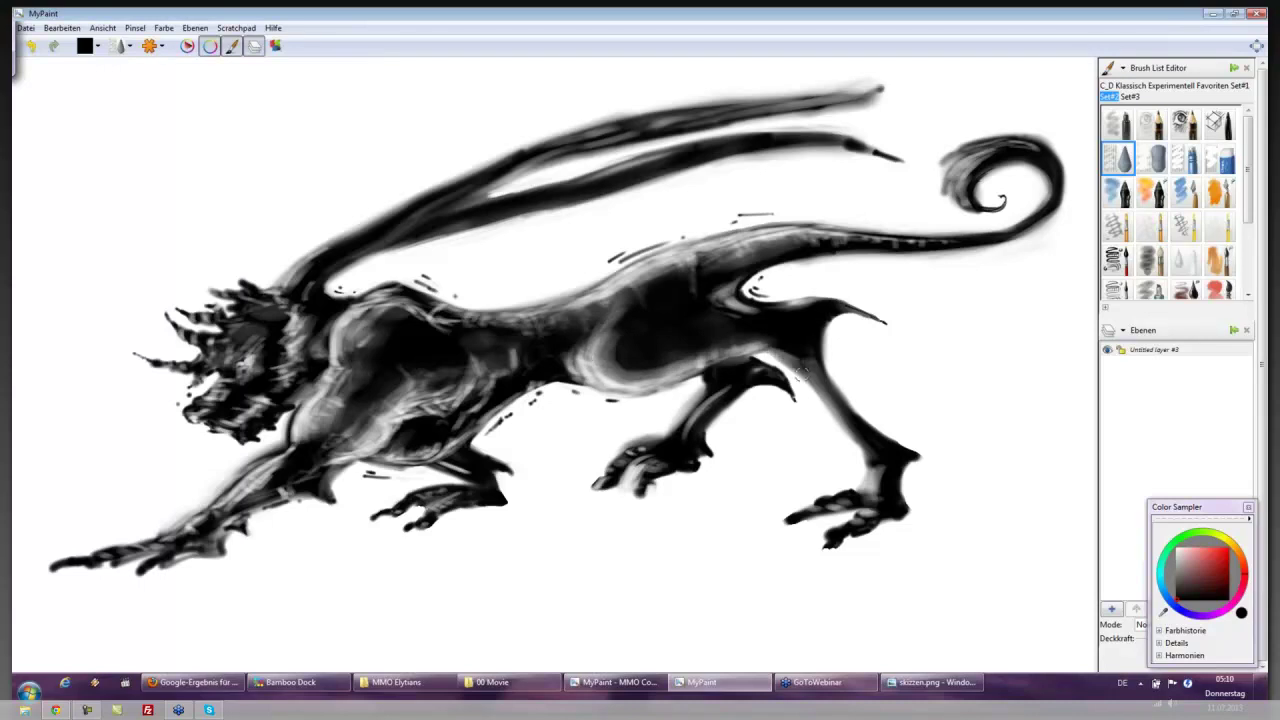
pyautogui.moveTo(630, 314)
pyautogui.mouseDown()
pyautogui.moveTo(615, 372)
pyautogui.moveTo(695, 362)
pyautogui.moveTo(730, 346)
pyautogui.moveTo(745, 306)
pyautogui.moveTo(720, 314)
pyautogui.moveTo(752, 312)
pyautogui.mouseUp()
pyautogui.moveTo(425, 386); pyautogui.dragTo(437, 406)
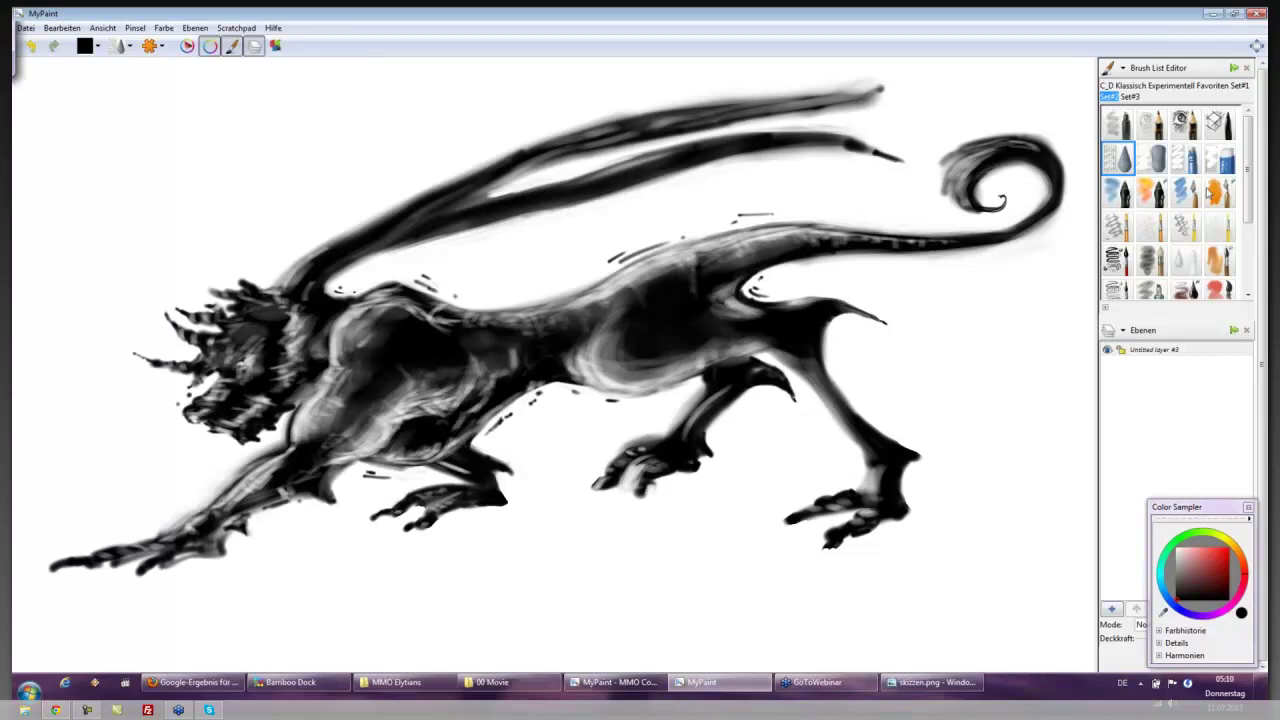
# Darken the belly and hip shadow and add darker texture to the neck and head
pyautogui.click(1116, 196)
pyautogui.moveTo(569, 367)
pyautogui.mouseDown()
pyautogui.moveTo(626, 331)
pyautogui.moveTo(620, 363)
pyautogui.moveTo(603, 352)
pyautogui.moveTo(641, 376)
pyautogui.moveTo(606, 379)
pyautogui.moveTo(660, 388)
pyautogui.mouseUp()
pyautogui.moveTo(712, 302)
pyautogui.mouseDown()
pyautogui.moveTo(749, 339)
pyautogui.moveTo(701, 346)
pyautogui.moveTo(760, 355)
pyautogui.mouseUp()
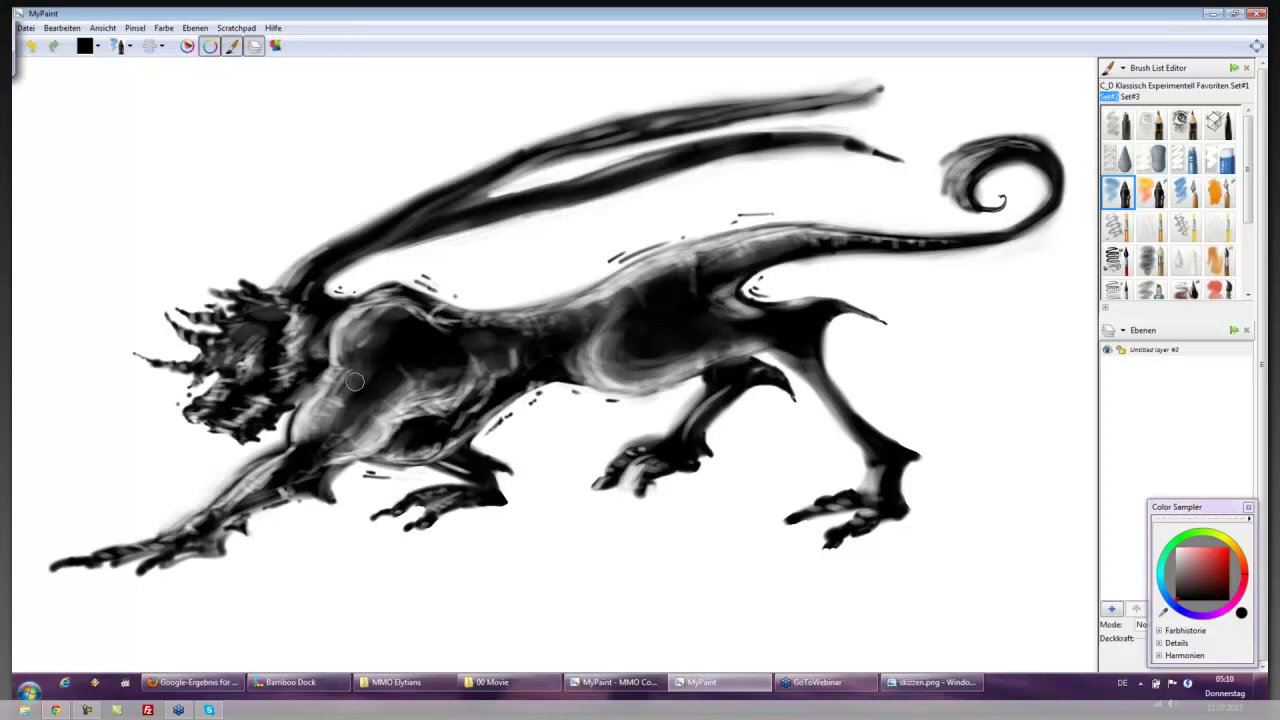
pyautogui.moveTo(286, 346)
pyautogui.mouseDown()
pyautogui.moveTo(252, 329)
pyautogui.moveTo(250, 346)
pyautogui.mouseUp()
pyautogui.click(1118, 158)
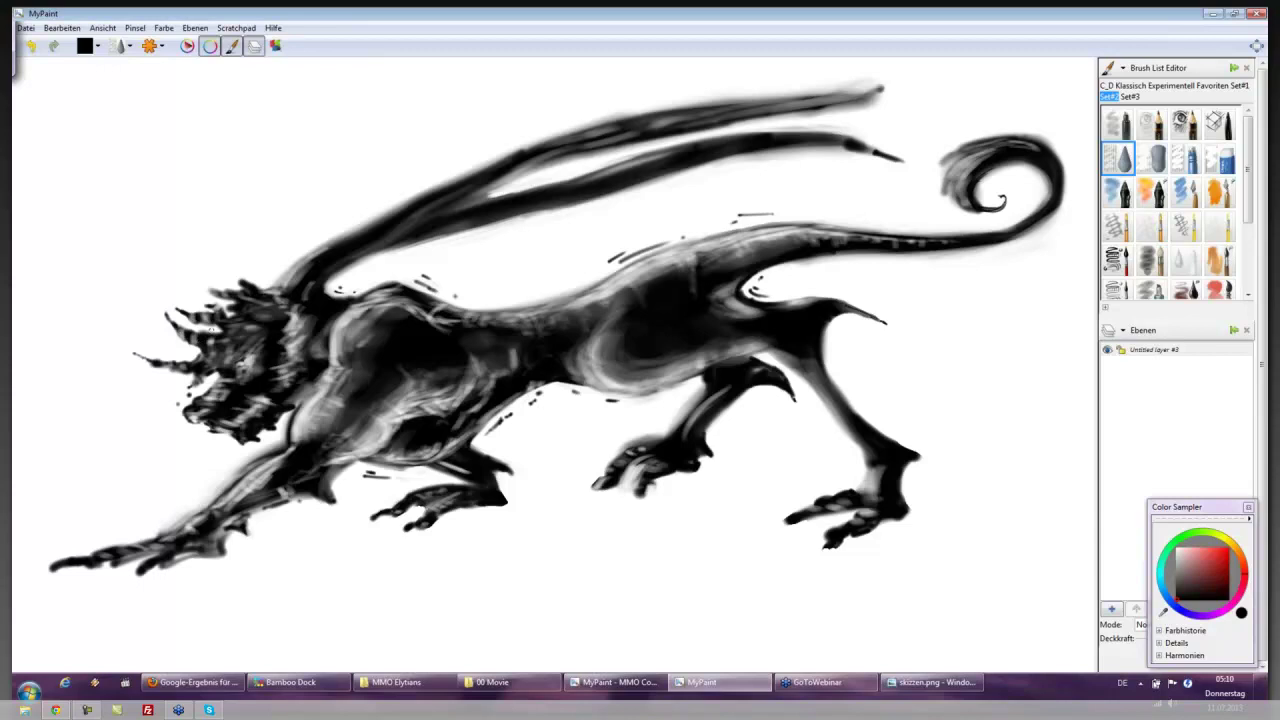
# Zoom in on the head and paint light highlights on the upper-left horn and lower jaw
pyautogui.scroll(4, 213, 328)
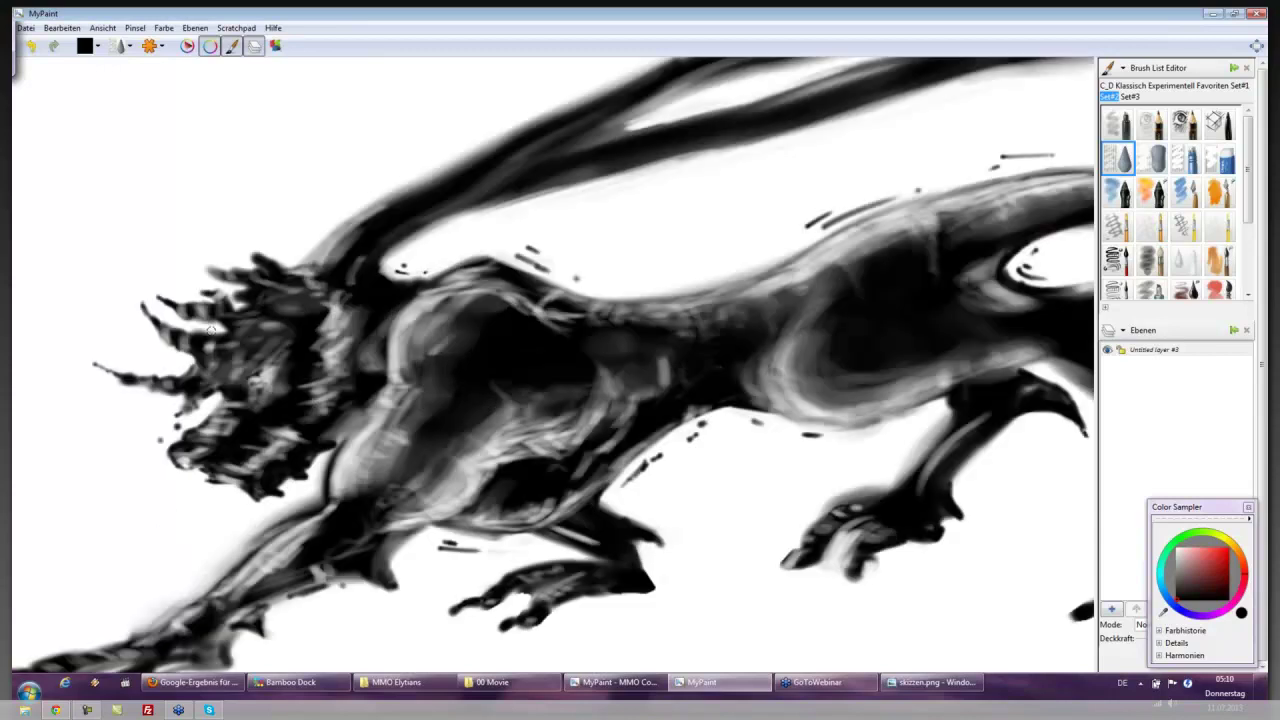
pyautogui.scroll(2, 213, 328)
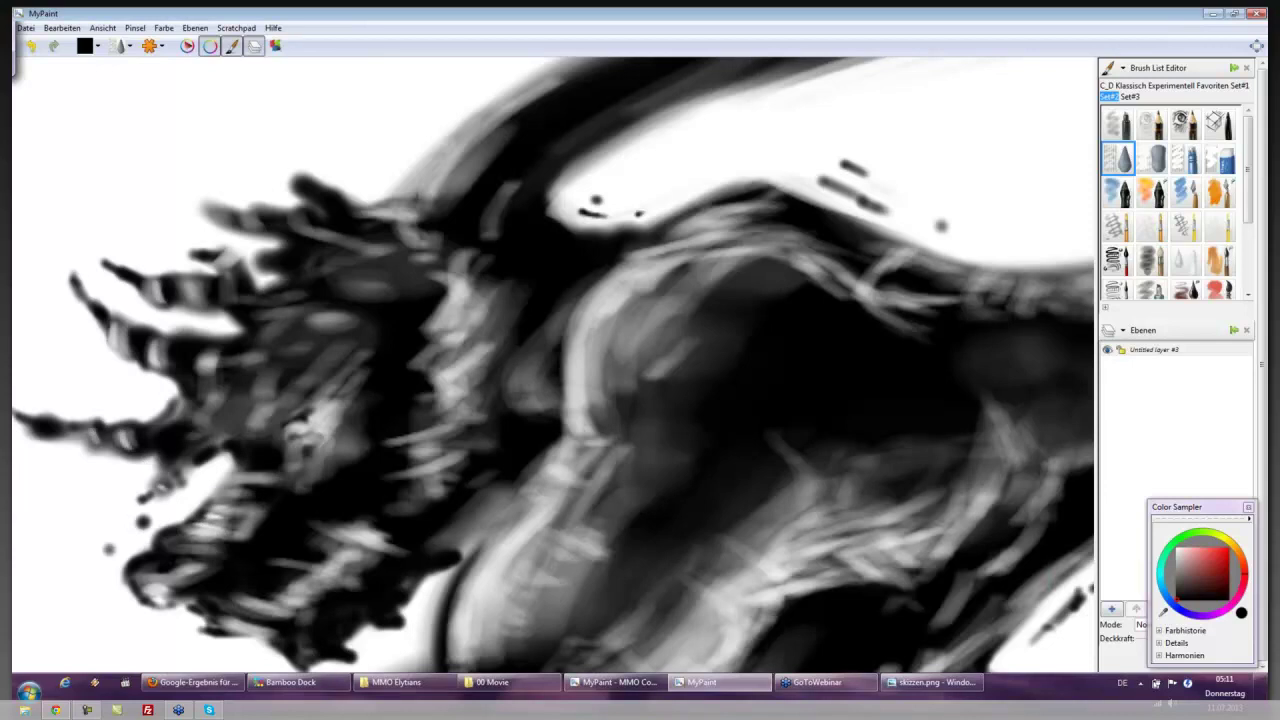
pyautogui.moveTo(198, 300); pyautogui.dragTo(216, 263)
pyautogui.moveTo(155, 586); pyautogui.dragTo(145, 588)
pyautogui.moveTo(272, 602)
pyautogui.mouseDown()
pyautogui.moveTo(220, 620)
pyautogui.moveTo(266, 626)
pyautogui.moveTo(220, 628)
pyautogui.moveTo(266, 632)
pyautogui.moveTo(274, 598)
pyautogui.moveTo(300, 584)
pyautogui.moveTo(284, 586)
pyautogui.moveTo(322, 566)
pyautogui.moveTo(298, 566)
pyautogui.moveTo(336, 556)
pyautogui.moveTo(296, 589)
pyautogui.moveTo(352, 547)
pyautogui.mouseUp()
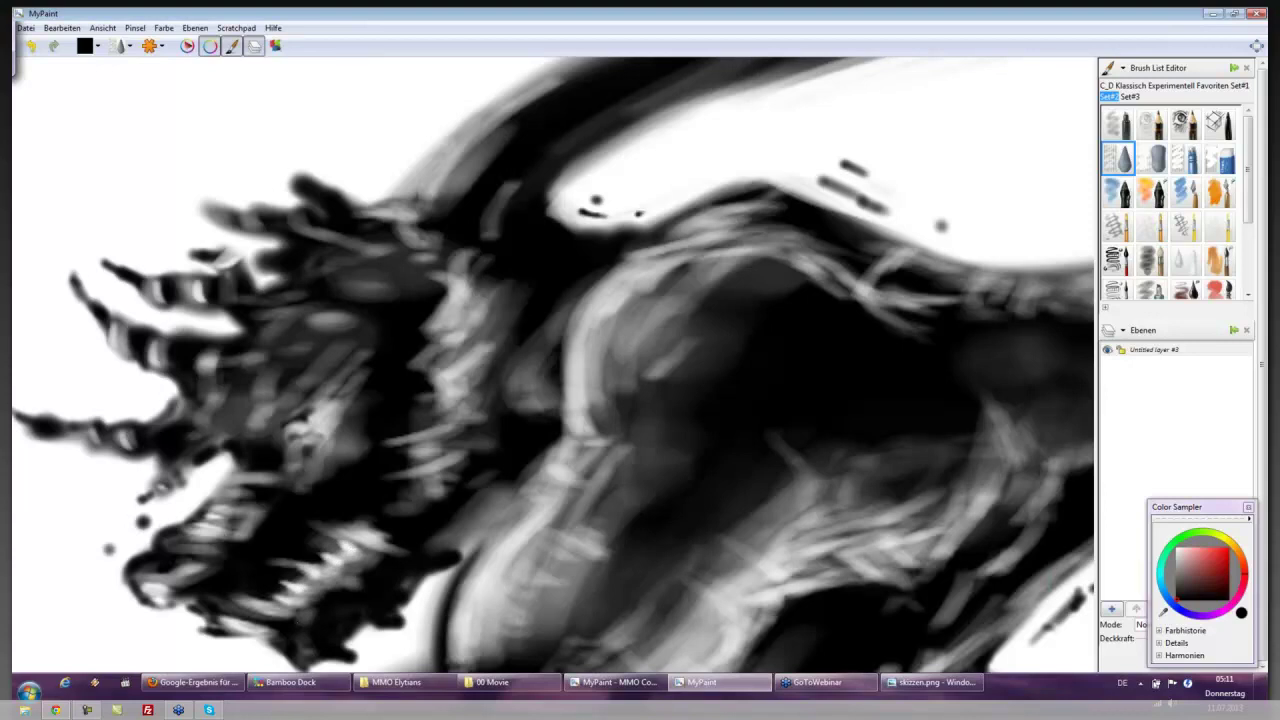
pyautogui.moveTo(290, 618)
pyautogui.mouseDown()
pyautogui.moveTo(296, 627)
pyautogui.moveTo(276, 636)
pyautogui.moveTo(306, 602)
pyautogui.moveTo(256, 610)
pyautogui.mouseUp()
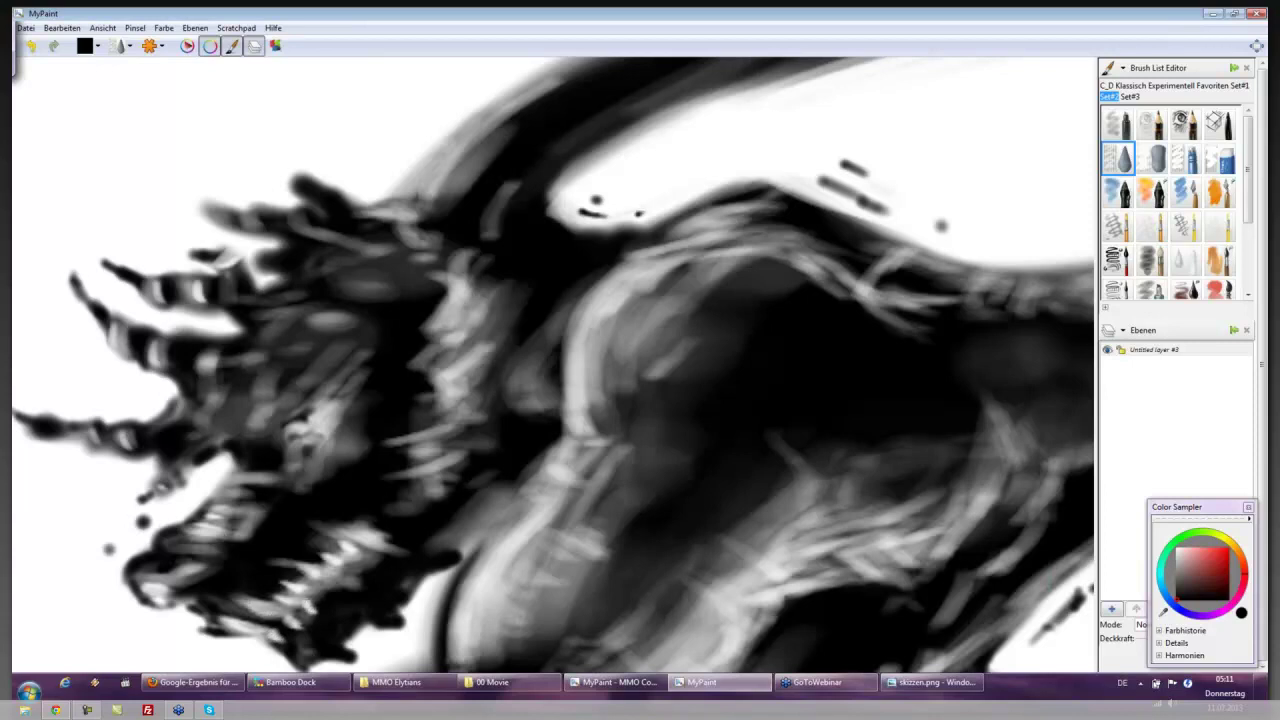
pyautogui.moveTo(176, 581); pyautogui.dragTo(192, 589)
# Add several thin light highlight strokes along the creature's neck
pyautogui.moveTo(402, 441); pyautogui.dragTo(366, 445)
pyautogui.moveTo(449, 420); pyautogui.dragTo(370, 477)
pyautogui.moveTo(446, 463)
pyautogui.mouseDown()
pyautogui.moveTo(382, 500)
pyautogui.moveTo(408, 500)
pyautogui.moveTo(430, 478)
pyautogui.mouseUp()
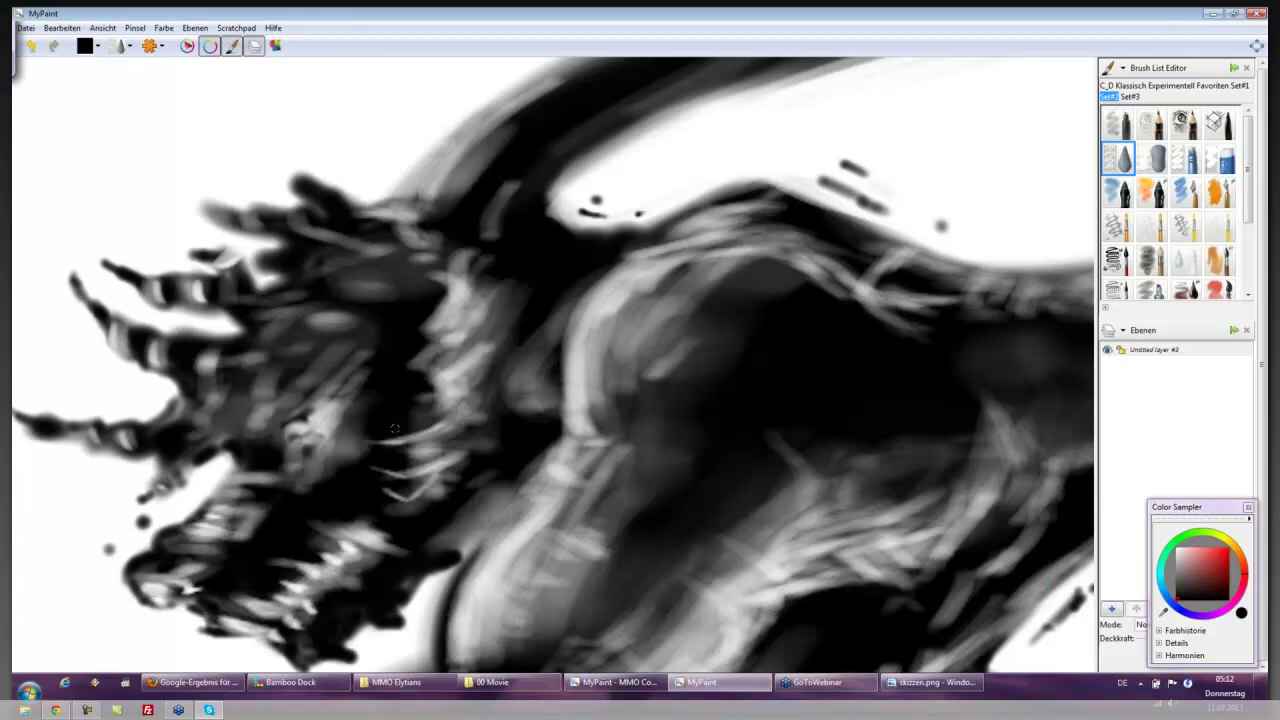
# Add thin light strokes on the neck, brighten the eye area and streak the head lighter
pyautogui.moveTo(446, 420)
pyautogui.mouseDown()
pyautogui.moveTo(399, 430)
pyautogui.moveTo(439, 413)
pyautogui.moveTo(454, 456)
pyautogui.moveTo(455, 443)
pyautogui.moveTo(402, 478)
pyautogui.mouseUp()
pyautogui.press('e')
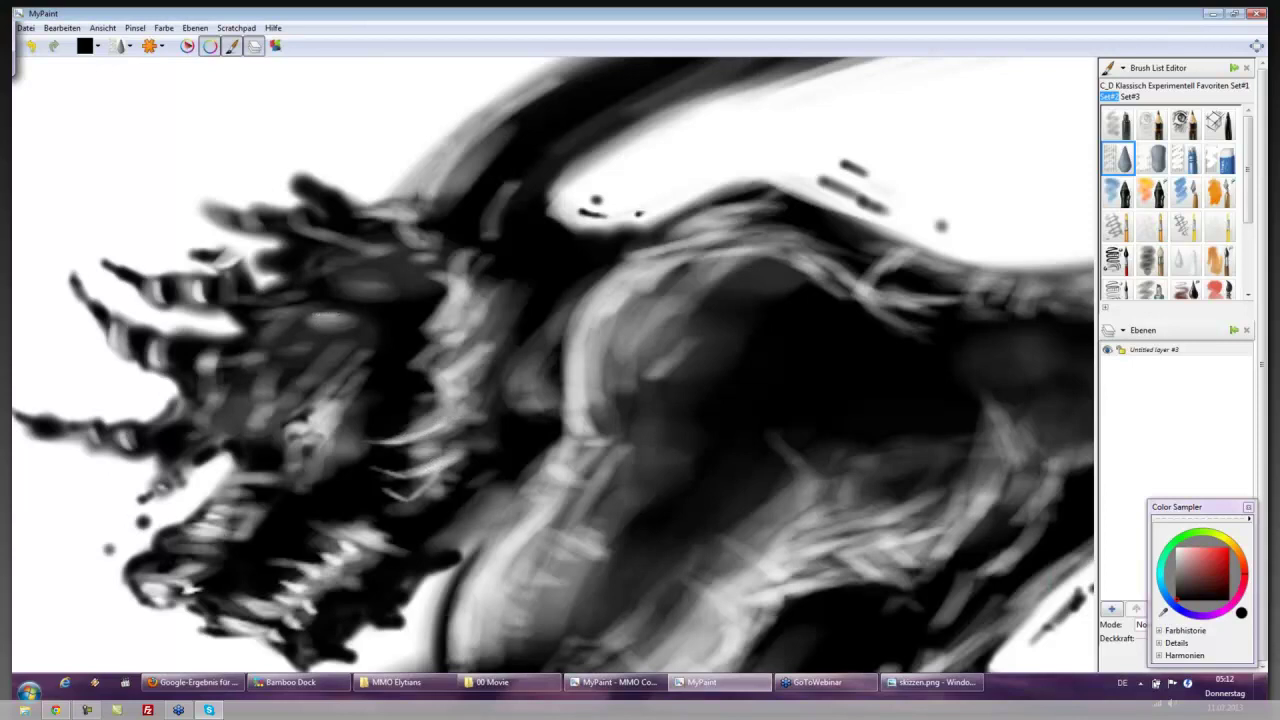
pyautogui.moveTo(328, 315)
pyautogui.mouseDown()
pyautogui.moveTo(367, 296)
pyautogui.moveTo(386, 290)
pyautogui.mouseUp()
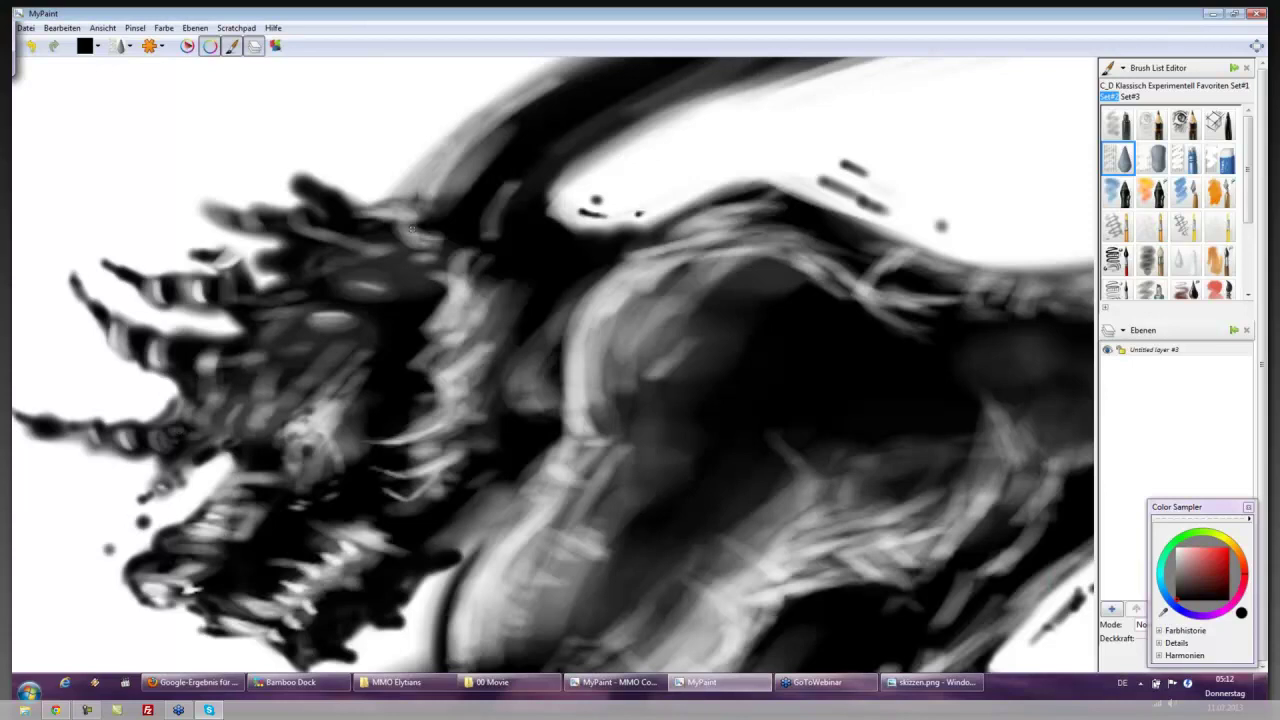
pyautogui.moveTo(411, 229); pyautogui.dragTo(432, 230)
pyautogui.moveTo(510, 200)
pyautogui.mouseDown()
pyautogui.moveTo(506, 250)
pyautogui.moveTo(498, 232)
pyautogui.mouseUp()
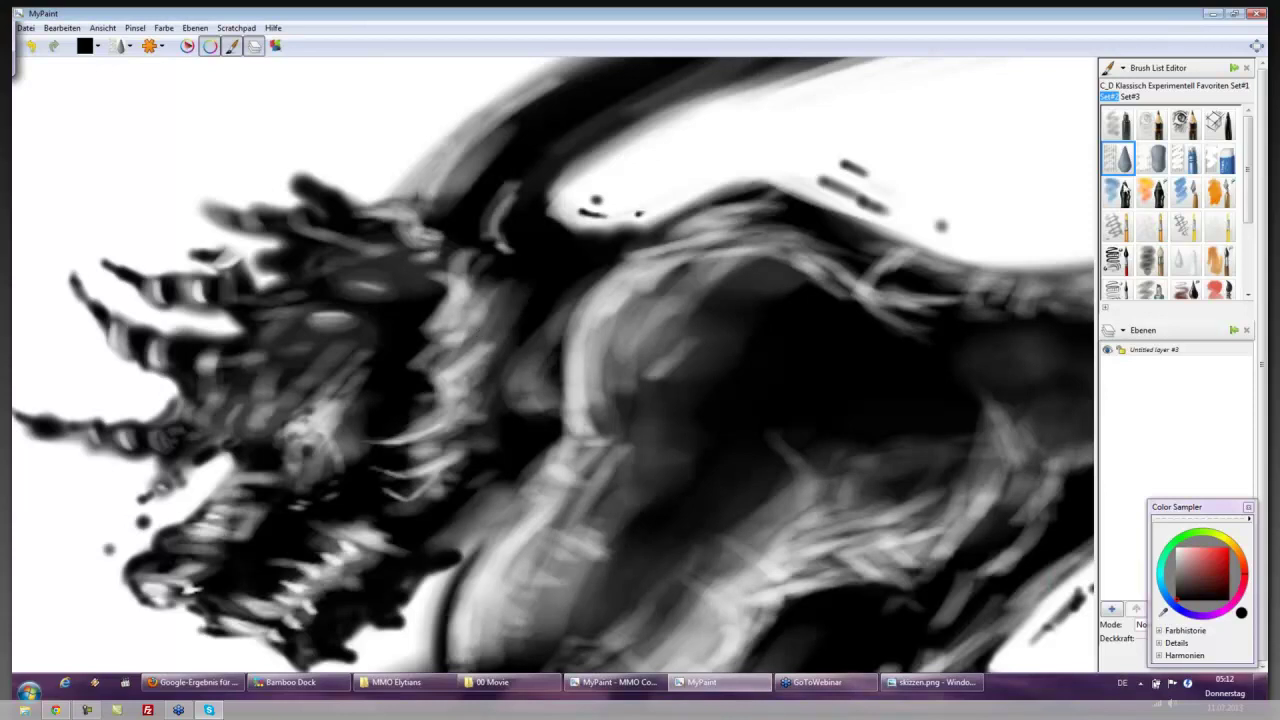
# With the dark brush, darken the side and upper area of the creature's head
pyautogui.click(1117, 194)
pyautogui.moveTo(374, 396)
pyautogui.mouseDown()
pyautogui.moveTo(360, 438)
pyautogui.moveTo(329, 477)
pyautogui.mouseUp()
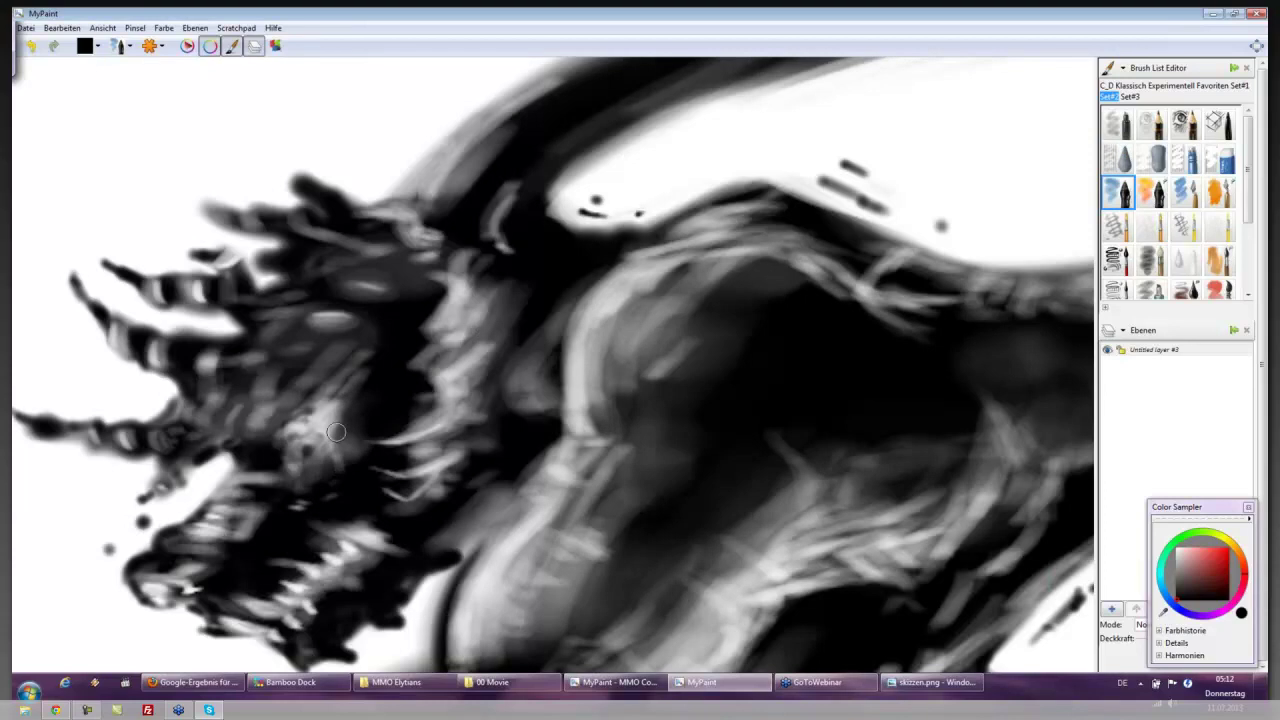
pyautogui.moveTo(371, 360)
pyautogui.mouseDown()
pyautogui.moveTo(361, 408)
pyautogui.moveTo(361, 381)
pyautogui.moveTo(348, 407)
pyautogui.moveTo(338, 397)
pyautogui.moveTo(354, 436)
pyautogui.moveTo(408, 388)
pyautogui.moveTo(437, 386)
pyautogui.moveTo(416, 414)
pyautogui.moveTo(445, 369)
pyautogui.moveTo(442, 354)
pyautogui.moveTo(436, 368)
pyautogui.moveTo(401, 370)
pyautogui.moveTo(423, 333)
pyautogui.moveTo(400, 369)
pyautogui.mouseUp()
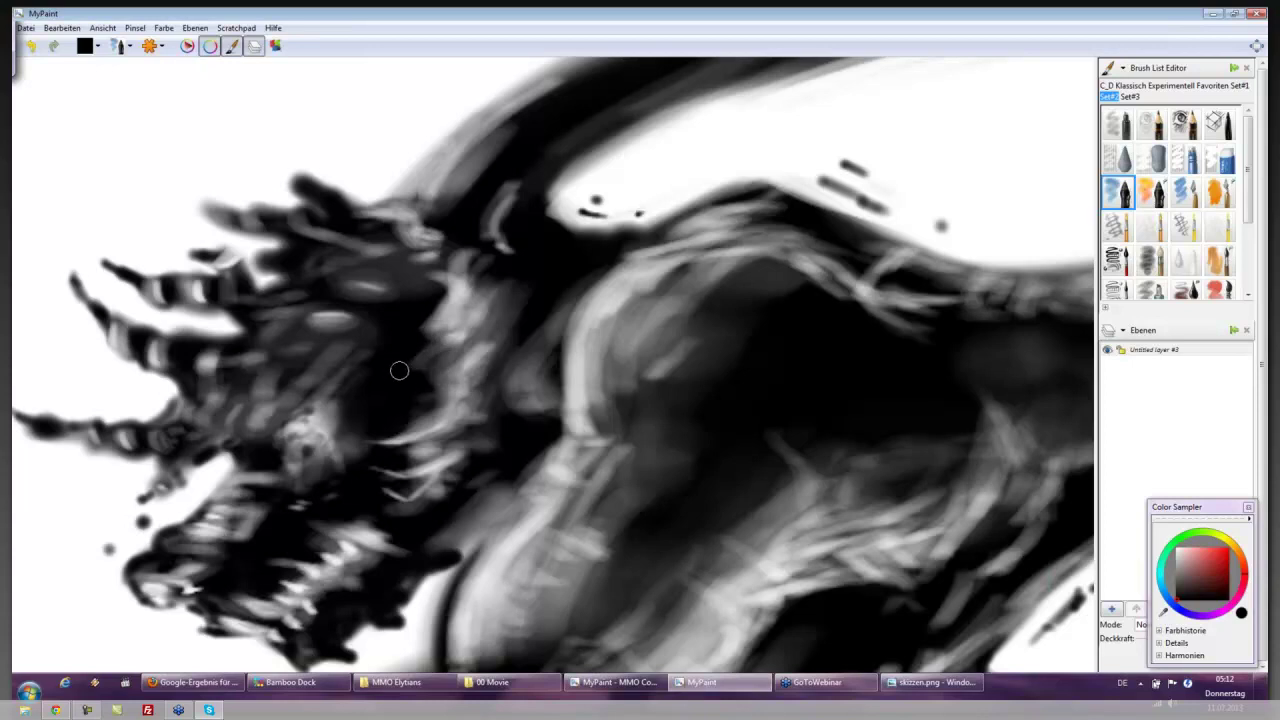
pyautogui.moveTo(540, 271)
pyautogui.mouseDown()
pyautogui.moveTo(499, 293)
pyautogui.moveTo(530, 314)
pyautogui.mouseUp()
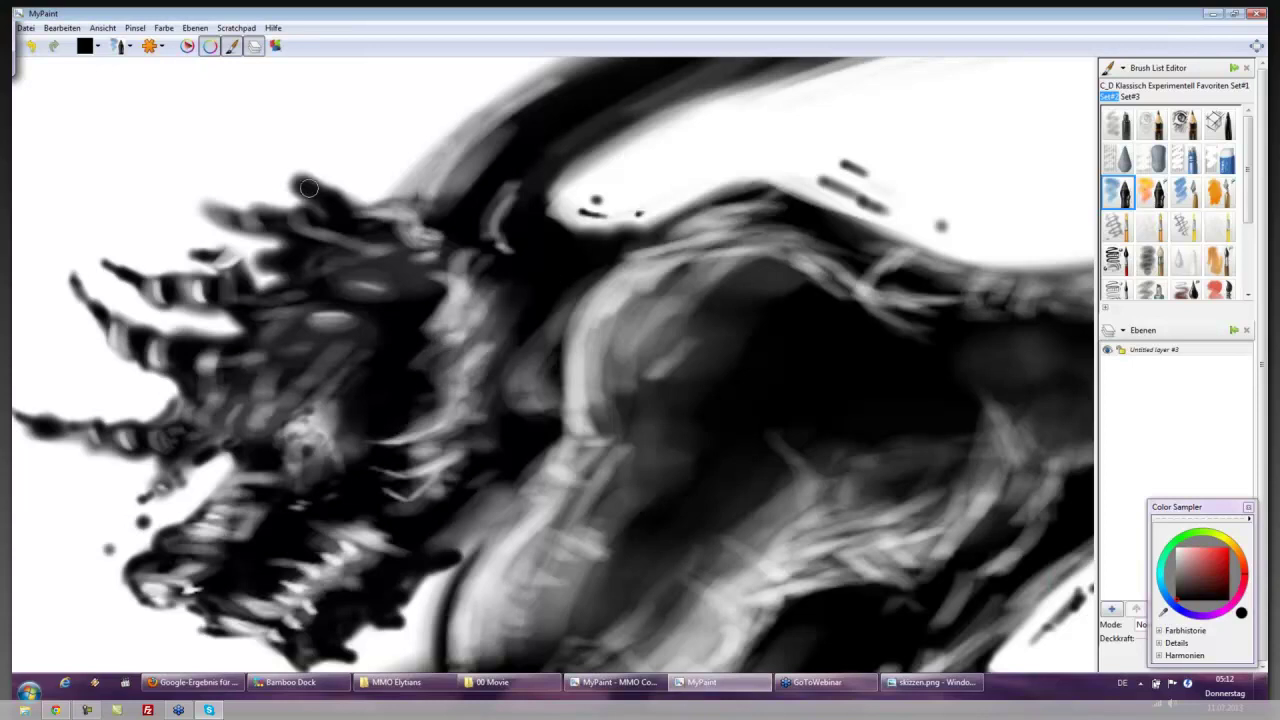
# With the blending brush, add light grey highlights to the claw tip and along the claw
pyautogui.click(1118, 158)
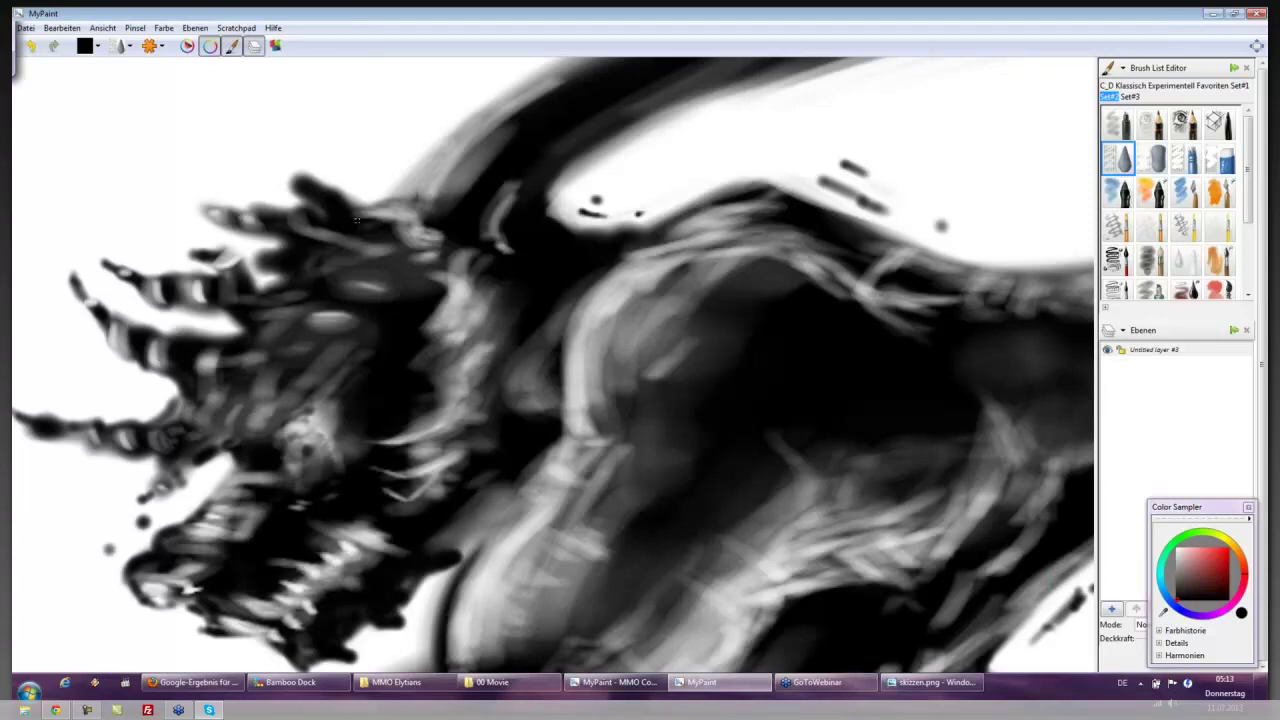
pyautogui.moveTo(308, 181); pyautogui.dragTo(333, 199)
pyautogui.moveTo(177, 328); pyautogui.dragTo(232, 329)
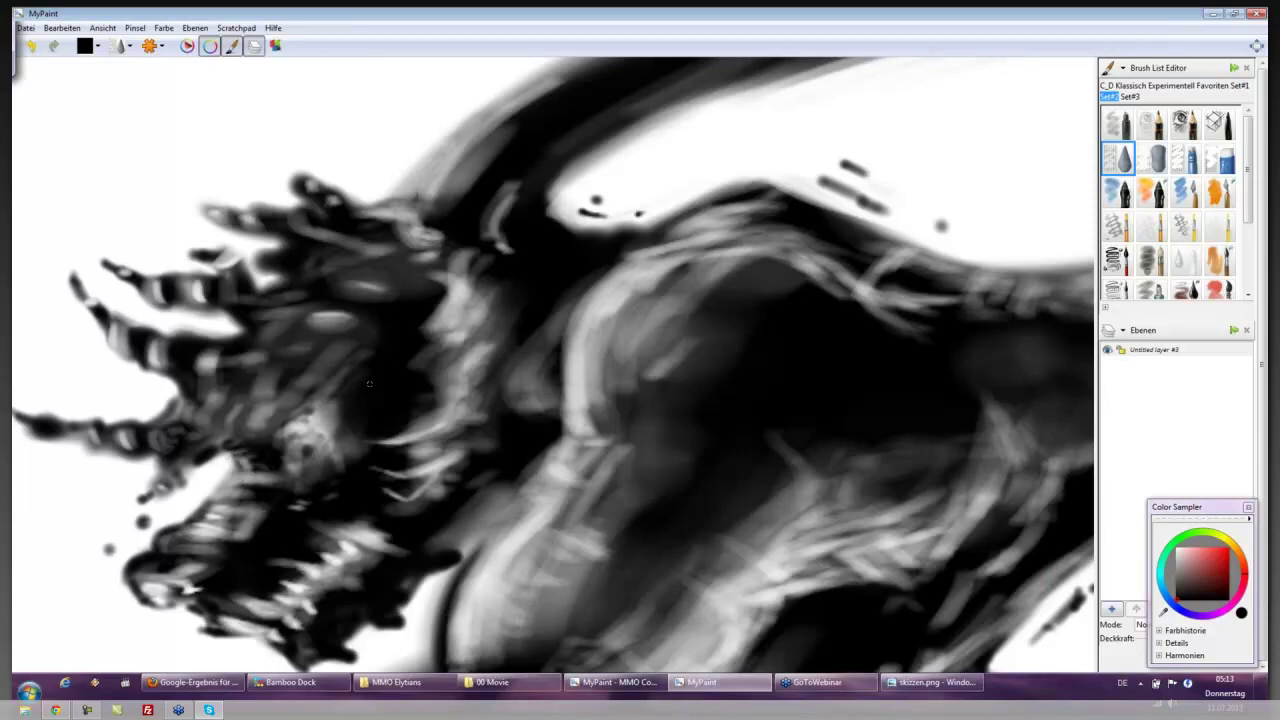
# Dab a small dark area, then paint dark strokes along the lower arm with the fine pencil brush
pyautogui.click(1112, 198)
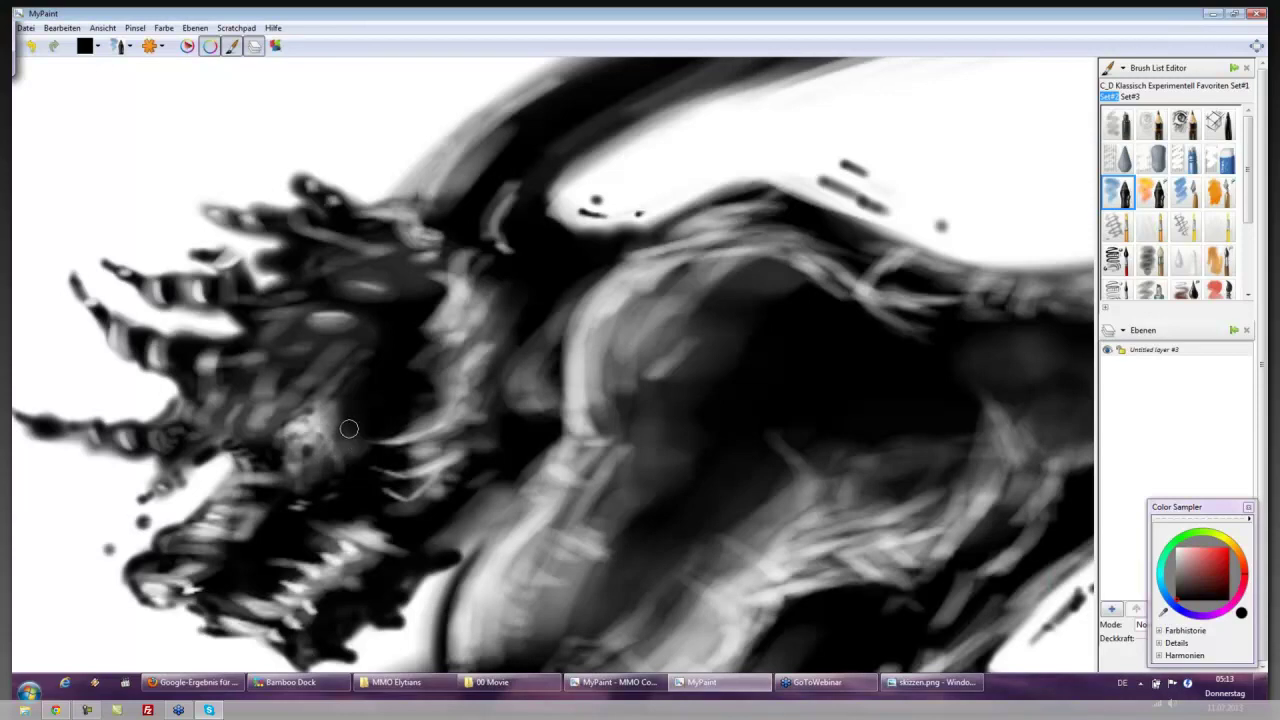
pyautogui.moveTo(337, 420); pyautogui.dragTo(337, 414)
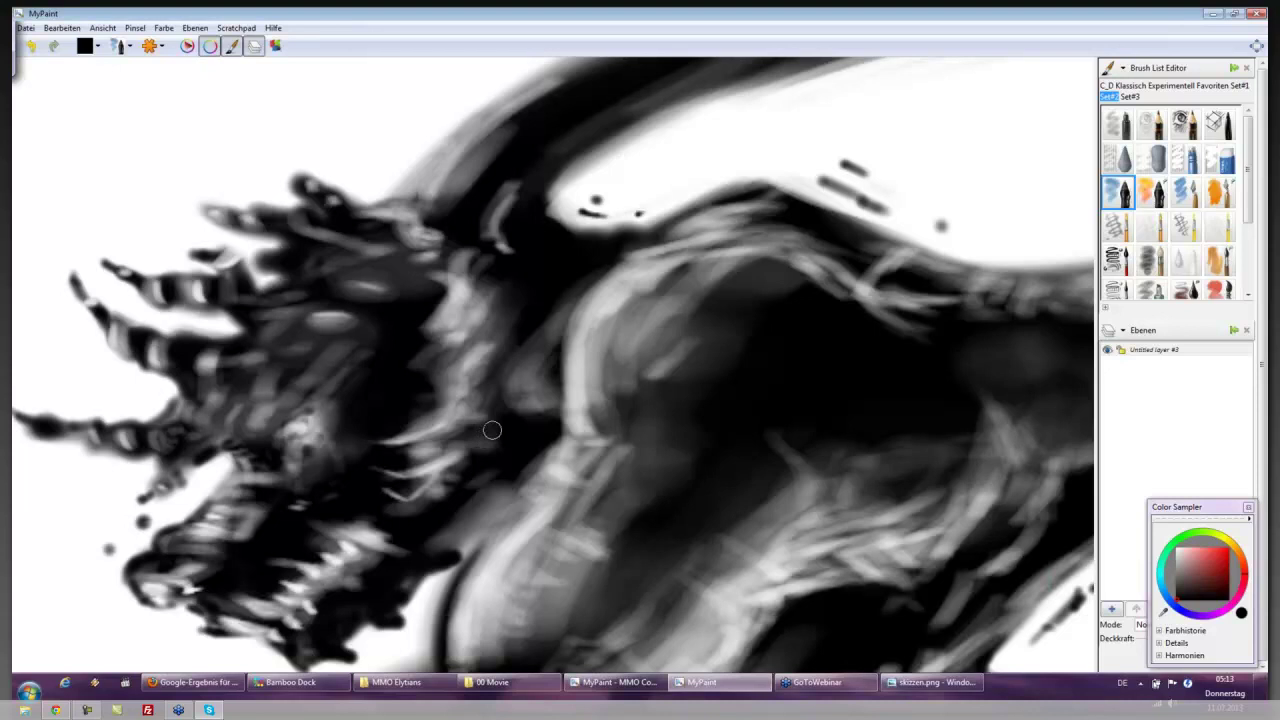
pyautogui.click(1218, 124)
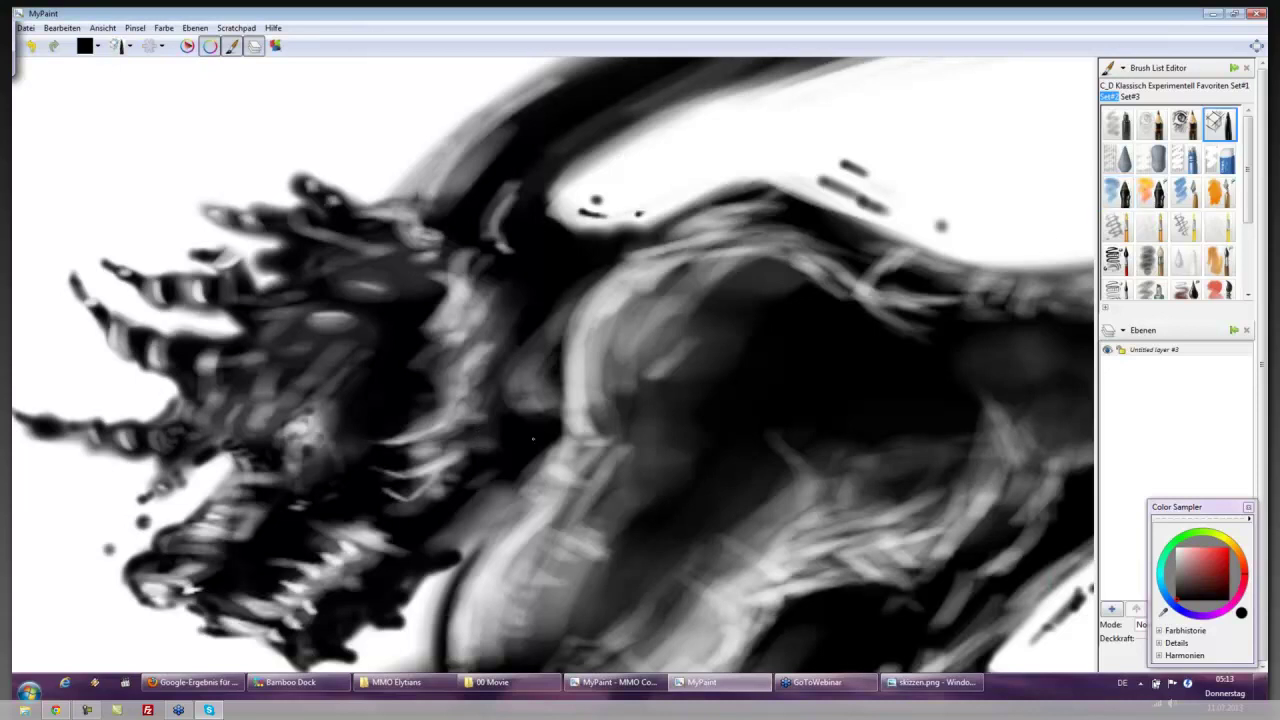
pyautogui.moveTo(398, 589)
pyautogui.mouseDown()
pyautogui.moveTo(404, 598)
pyautogui.moveTo(358, 618)
pyautogui.moveTo(405, 635)
pyautogui.moveTo(326, 655)
pyautogui.moveTo(375, 650)
pyautogui.mouseUp()
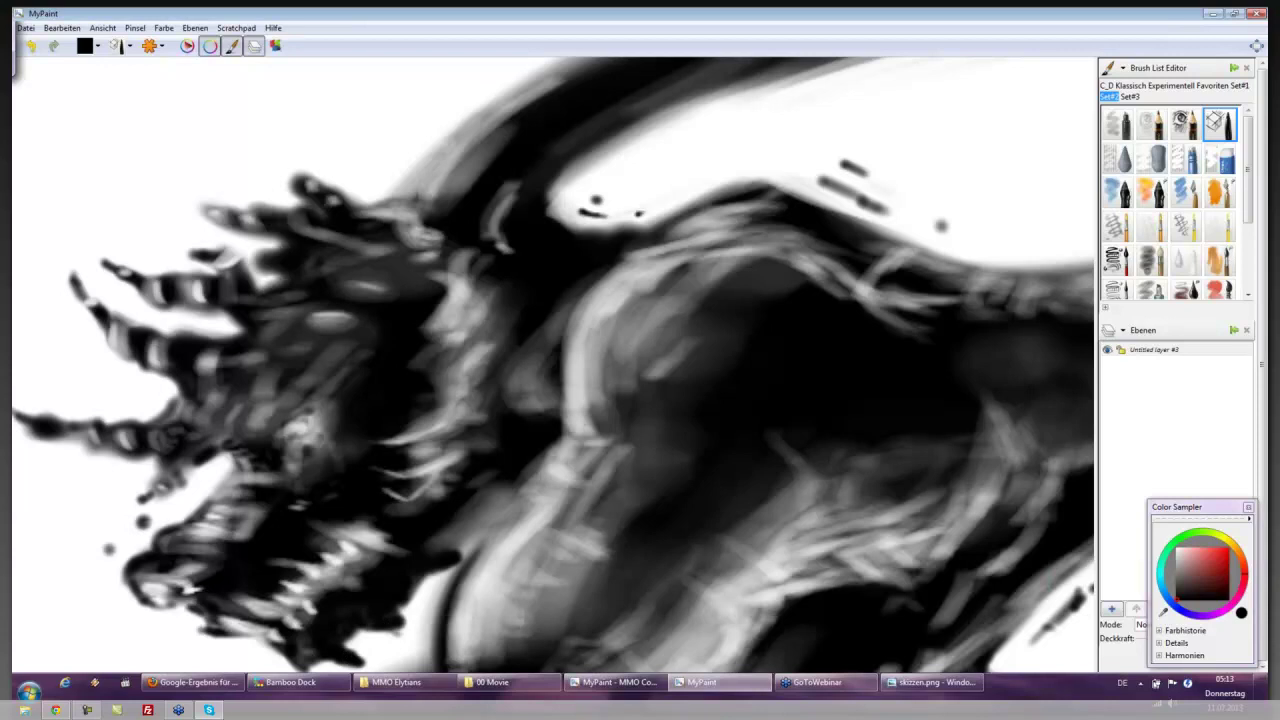
# Darken the neck edge, the white sliver beside the jaw spike, and the arm and belly lower edges
pyautogui.scroll(-3, 554, 366)
pyautogui.scroll(-3, 486, 329)
pyautogui.moveTo(486, 329)
pyautogui.mouseDown()
pyautogui.moveTo(438, 392)
pyautogui.moveTo(465, 312)
pyautogui.moveTo(522, 236)
pyautogui.moveTo(472, 300)
pyautogui.moveTo(449, 285)
pyautogui.moveTo(424, 295)
pyautogui.moveTo(508, 225)
pyautogui.moveTo(455, 255)
pyautogui.moveTo(505, 198)
pyautogui.moveTo(397, 383)
pyautogui.moveTo(412, 387)
pyautogui.moveTo(352, 394)
pyautogui.moveTo(363, 380)
pyautogui.moveTo(349, 395)
pyautogui.moveTo(360, 410)
pyautogui.moveTo(347, 409)
pyautogui.moveTo(354, 383)
pyautogui.moveTo(362, 421)
pyautogui.moveTo(304, 418)
pyautogui.moveTo(297, 437)
pyautogui.moveTo(317, 410)
pyautogui.moveTo(309, 382)
pyautogui.moveTo(315, 404)
pyautogui.moveTo(293, 428)
pyautogui.moveTo(322, 412)
pyautogui.moveTo(297, 430)
pyautogui.moveTo(329, 412)
pyautogui.moveTo(306, 421)
pyautogui.moveTo(375, 420)
pyautogui.moveTo(357, 387)
pyautogui.moveTo(379, 427)
pyautogui.moveTo(358, 414)
pyautogui.moveTo(404, 430)
pyautogui.moveTo(424, 398)
pyautogui.mouseUp()
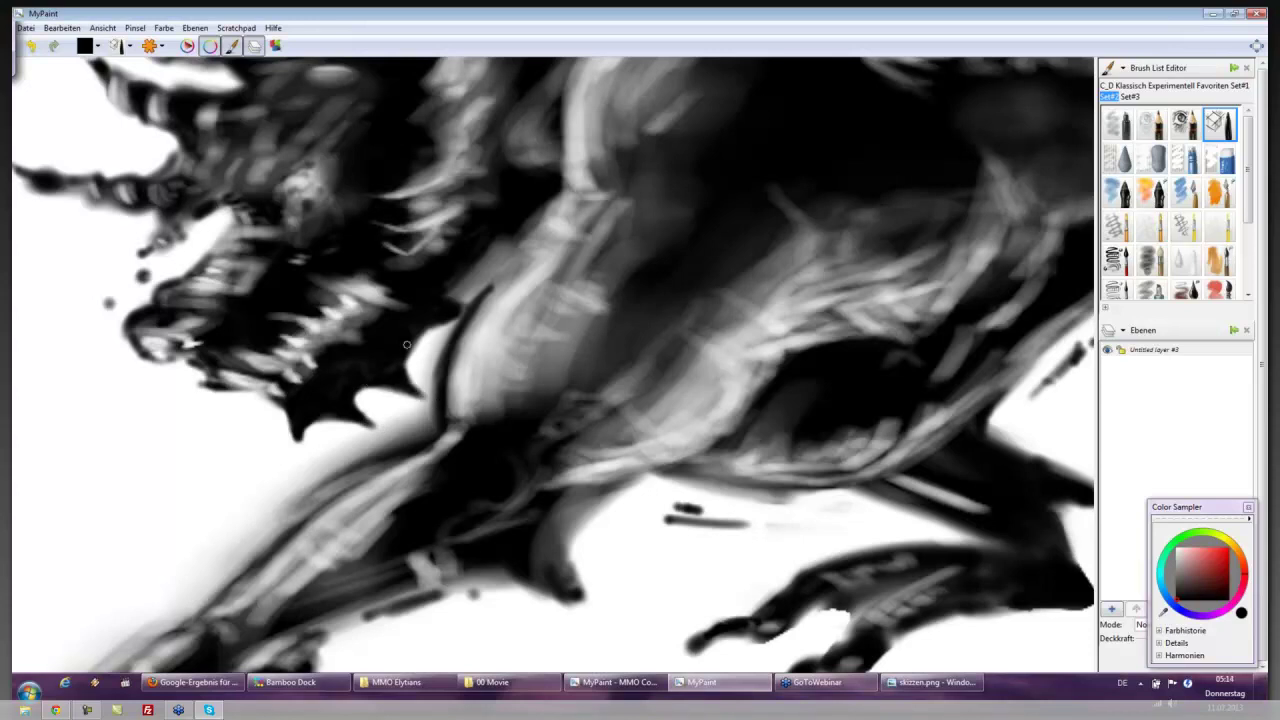
pyautogui.moveTo(412, 345)
pyautogui.mouseDown()
pyautogui.moveTo(438, 392)
pyautogui.moveTo(401, 359)
pyautogui.moveTo(435, 403)
pyautogui.moveTo(407, 370)
pyautogui.moveTo(455, 416)
pyautogui.moveTo(463, 362)
pyautogui.moveTo(382, 410)
pyautogui.moveTo(372, 463)
pyautogui.moveTo(290, 506)
pyautogui.moveTo(434, 431)
pyautogui.moveTo(260, 532)
pyautogui.mouseUp()
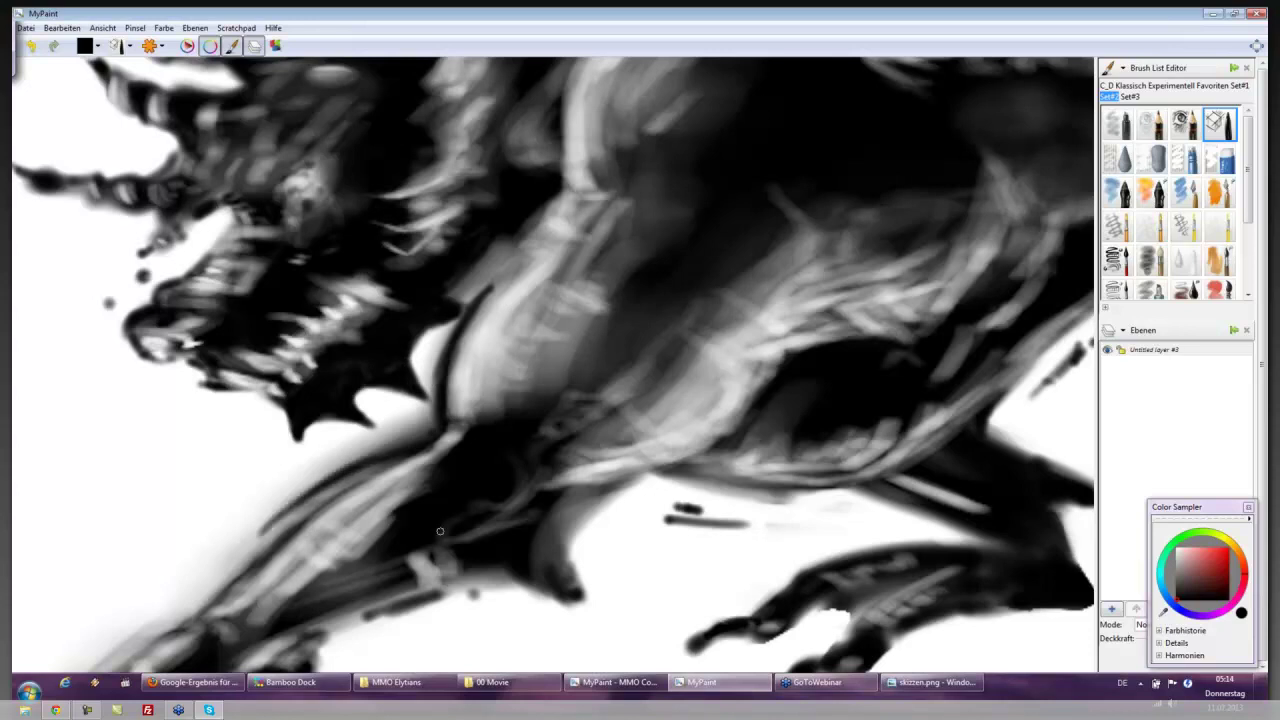
pyautogui.moveTo(438, 599)
pyautogui.mouseDown()
pyautogui.moveTo(379, 614)
pyautogui.moveTo(550, 576)
pyautogui.moveTo(522, 578)
pyautogui.moveTo(602, 612)
pyautogui.mouseUp()
pyautogui.moveTo(589, 527)
pyautogui.mouseDown()
pyautogui.moveTo(568, 563)
pyautogui.moveTo(590, 607)
pyautogui.moveTo(581, 572)
pyautogui.moveTo(550, 589)
pyautogui.moveTo(598, 614)
pyautogui.mouseUp()
# Darken the lower claw's outline and upper edge, the belly underside and the lower arm's upper edge
pyautogui.moveTo(700, 648)
pyautogui.mouseDown()
pyautogui.moveTo(737, 630)
pyautogui.moveTo(705, 652)
pyautogui.mouseUp()
pyautogui.moveTo(785, 603)
pyautogui.mouseDown()
pyautogui.moveTo(806, 570)
pyautogui.moveTo(913, 542)
pyautogui.moveTo(900, 532)
pyautogui.mouseUp()
pyautogui.moveTo(669, 473)
pyautogui.mouseDown()
pyautogui.moveTo(774, 492)
pyautogui.moveTo(709, 490)
pyautogui.moveTo(699, 487)
pyautogui.moveTo(813, 491)
pyautogui.moveTo(858, 478)
pyautogui.moveTo(678, 487)
pyautogui.moveTo(654, 474)
pyautogui.moveTo(643, 510)
pyautogui.mouseUp()
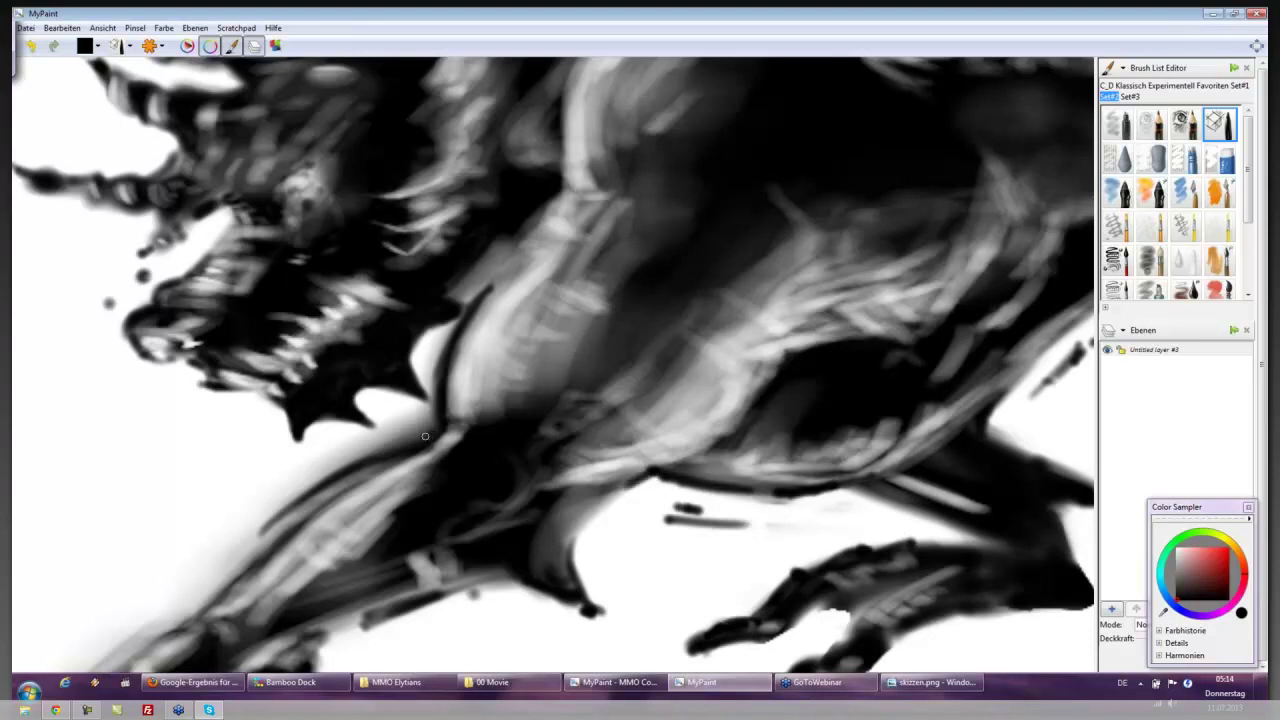
pyautogui.moveTo(425, 436)
pyautogui.mouseDown()
pyautogui.moveTo(271, 505)
pyautogui.moveTo(322, 465)
pyautogui.moveTo(324, 411)
pyautogui.moveTo(298, 421)
pyautogui.moveTo(304, 453)
pyautogui.moveTo(382, 435)
pyautogui.moveTo(308, 433)
pyautogui.moveTo(311, 447)
pyautogui.moveTo(379, 407)
pyautogui.mouseUp()
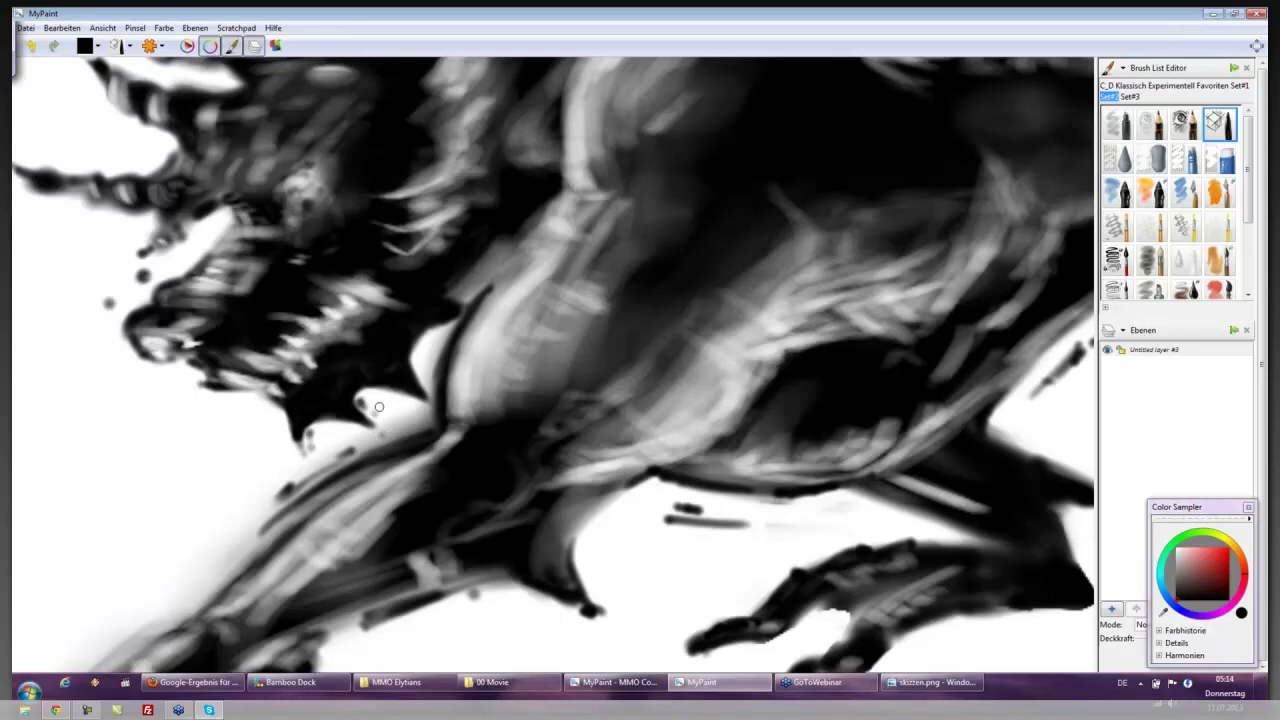
# Add dark dabs under the jaw, darken the grey patch above it and the strokes over the teeth
pyautogui.moveTo(274, 416); pyautogui.dragTo(268, 407)
pyautogui.moveTo(151, 367)
pyautogui.mouseDown()
pyautogui.moveTo(138, 360)
pyautogui.moveTo(164, 368)
pyautogui.mouseUp()
pyautogui.moveTo(303, 204)
pyautogui.mouseDown()
pyautogui.moveTo(345, 242)
pyautogui.moveTo(301, 210)
pyautogui.mouseUp()
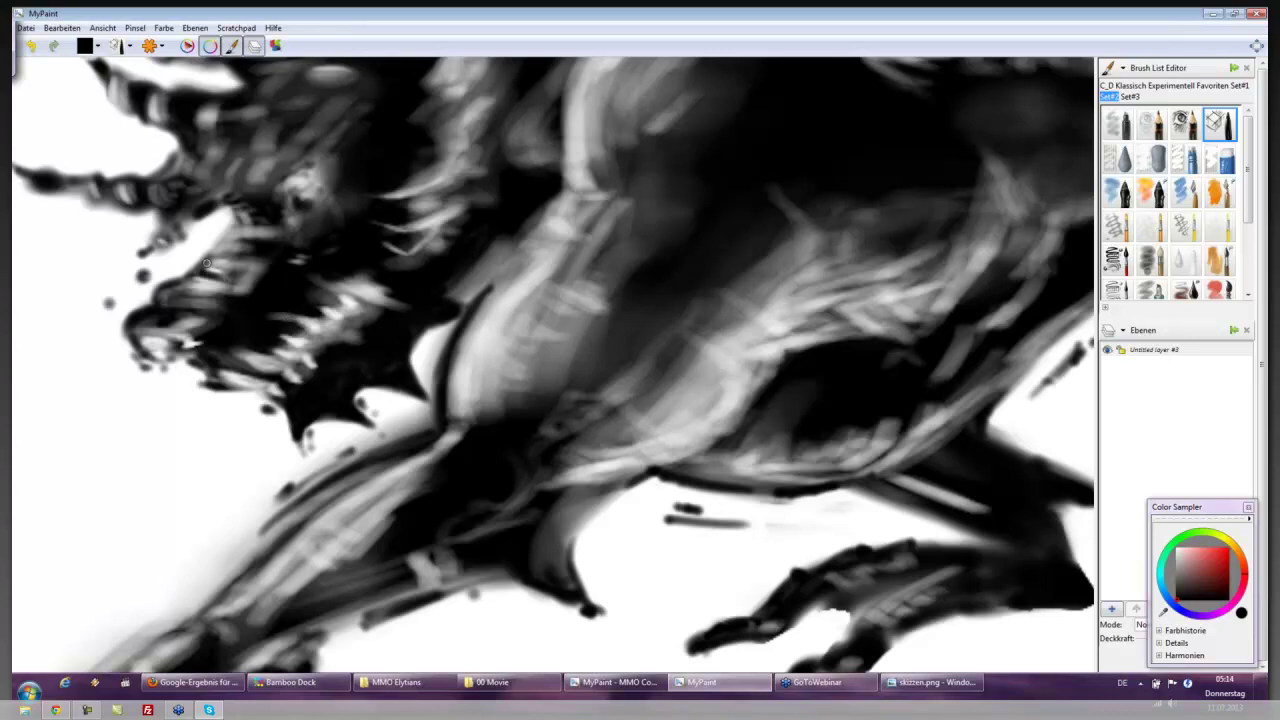
pyautogui.moveTo(206, 263); pyautogui.dragTo(248, 269)
pyautogui.press('Right')
pyautogui.press('Right')
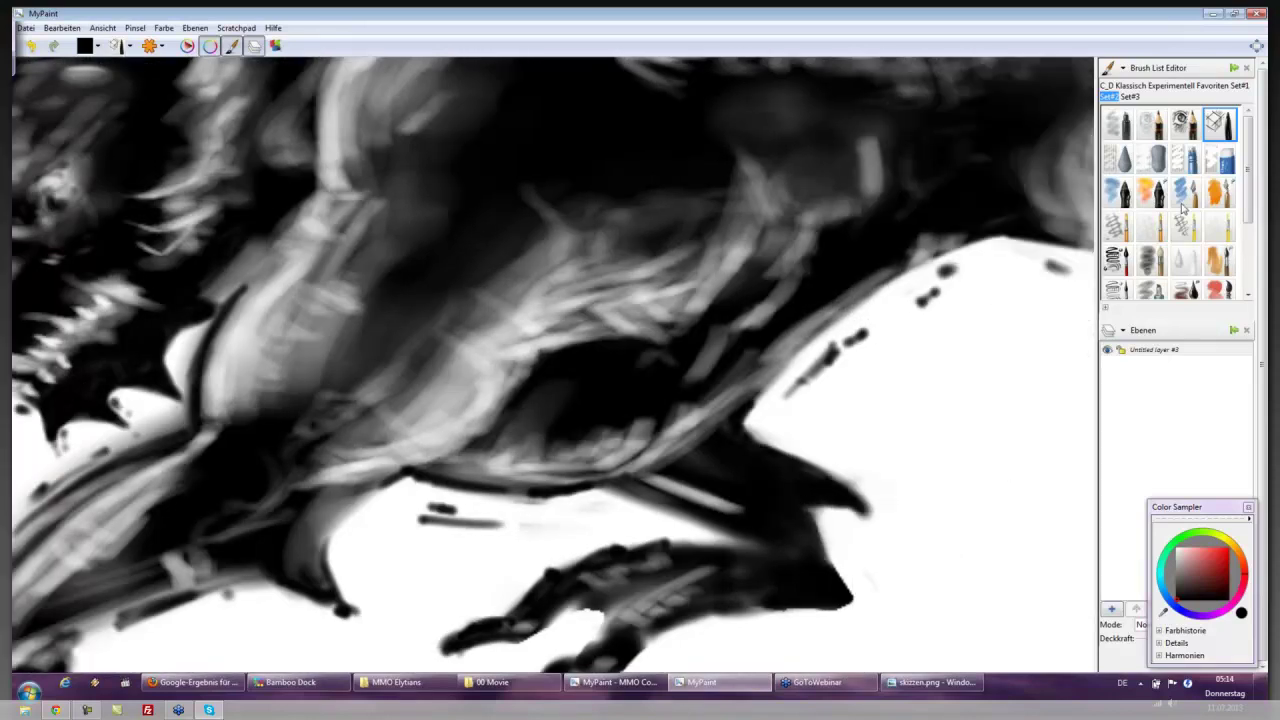
# Erase with the soft round brush to reshape the rear leg spur's tip and smooth its upper edge
pyautogui.click(1119, 158)
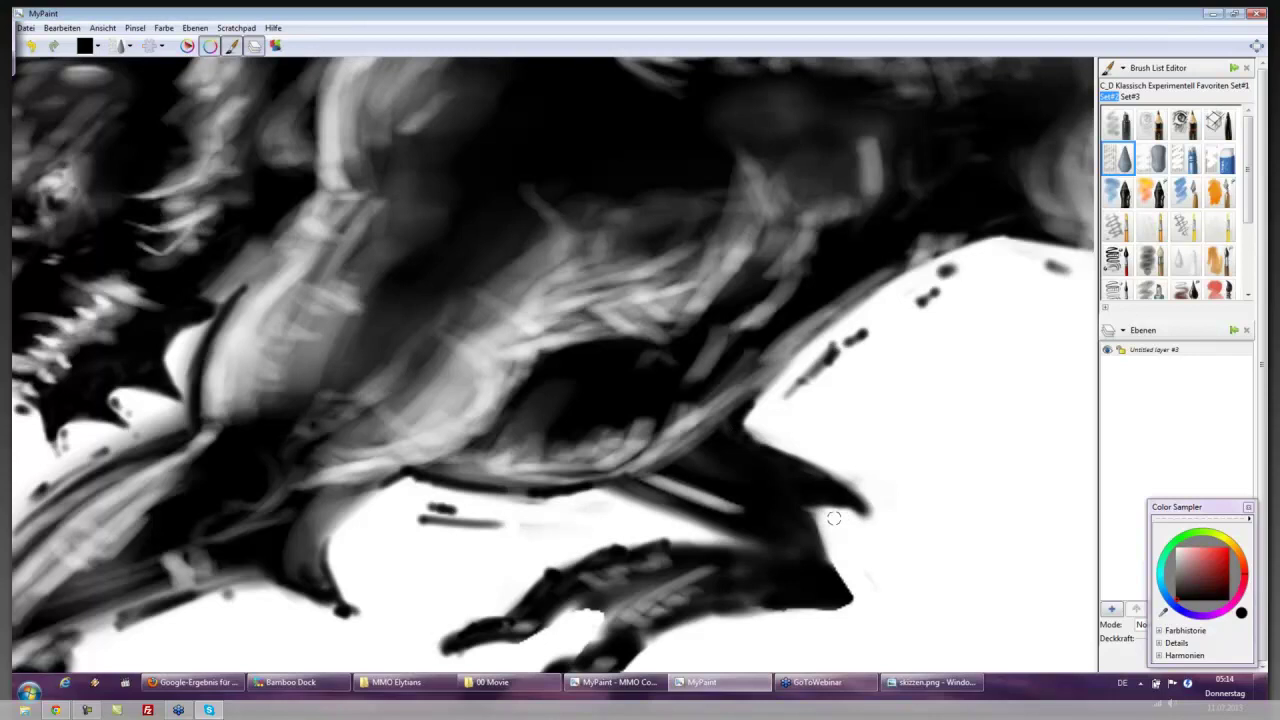
pyautogui.press('e')
pyautogui.moveTo(842, 478); pyautogui.dragTo(866, 506)
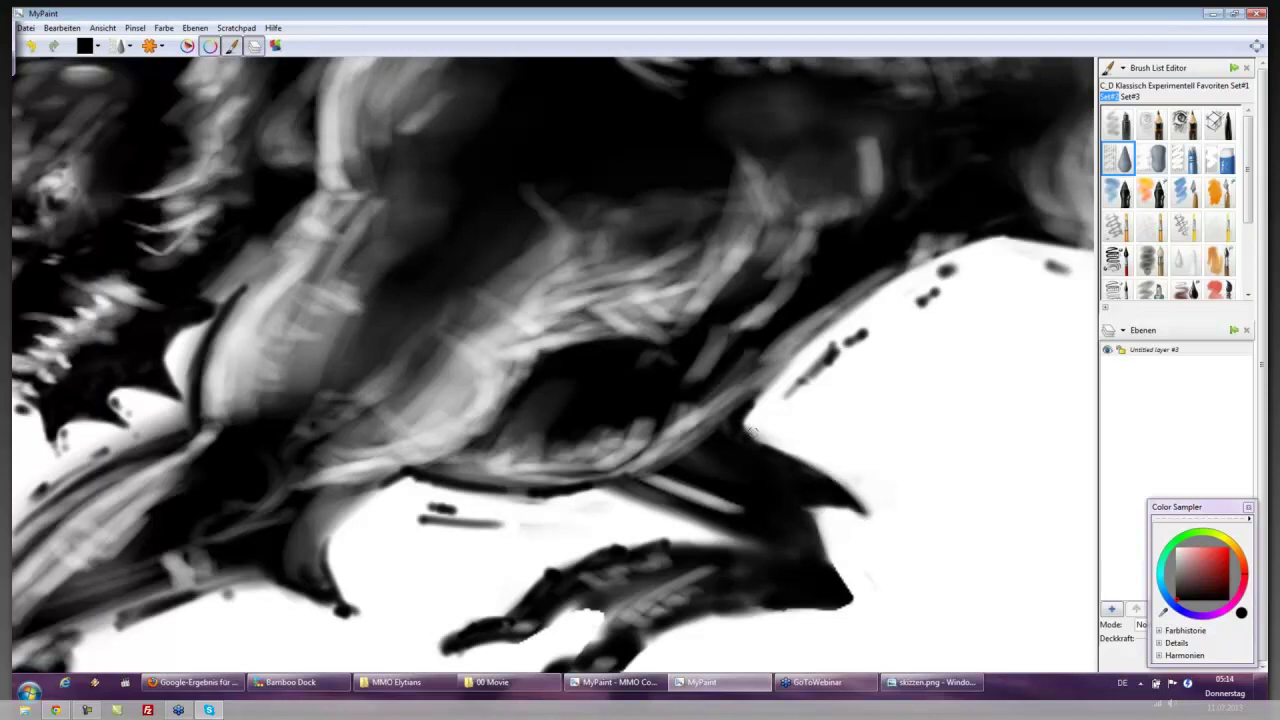
pyautogui.moveTo(752, 432)
pyautogui.mouseDown()
pyautogui.moveTo(872, 514)
pyautogui.moveTo(818, 512)
pyautogui.moveTo(854, 579)
pyautogui.moveTo(831, 546)
pyautogui.moveTo(849, 612)
pyautogui.moveTo(831, 619)
pyautogui.moveTo(846, 590)
pyautogui.mouseUp()
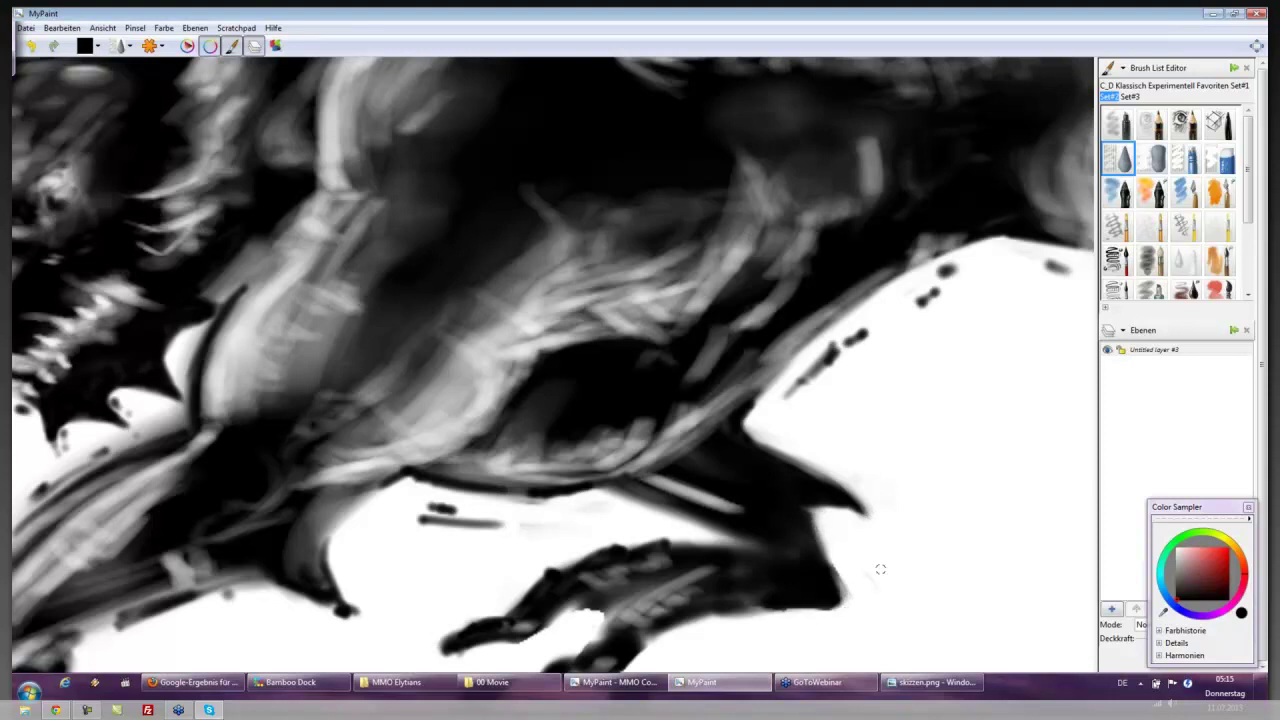
# Erase to lighten the dark lower edges, belly, arm spots and body-stroke gaps, then zoom out to view the creature
pyautogui.moveTo(774, 612)
pyautogui.mouseDown()
pyautogui.moveTo(790, 610)
pyautogui.moveTo(748, 606)
pyautogui.mouseUp()
pyautogui.moveTo(532, 478)
pyautogui.mouseDown()
pyautogui.moveTo(617, 472)
pyautogui.moveTo(540, 490)
pyautogui.mouseUp()
pyautogui.moveTo(470, 421)
pyautogui.mouseDown()
pyautogui.moveTo(442, 444)
pyautogui.moveTo(452, 428)
pyautogui.mouseUp()
pyautogui.moveTo(580, 332)
pyautogui.mouseDown()
pyautogui.moveTo(545, 330)
pyautogui.moveTo(610, 334)
pyautogui.moveTo(575, 337)
pyautogui.mouseUp()
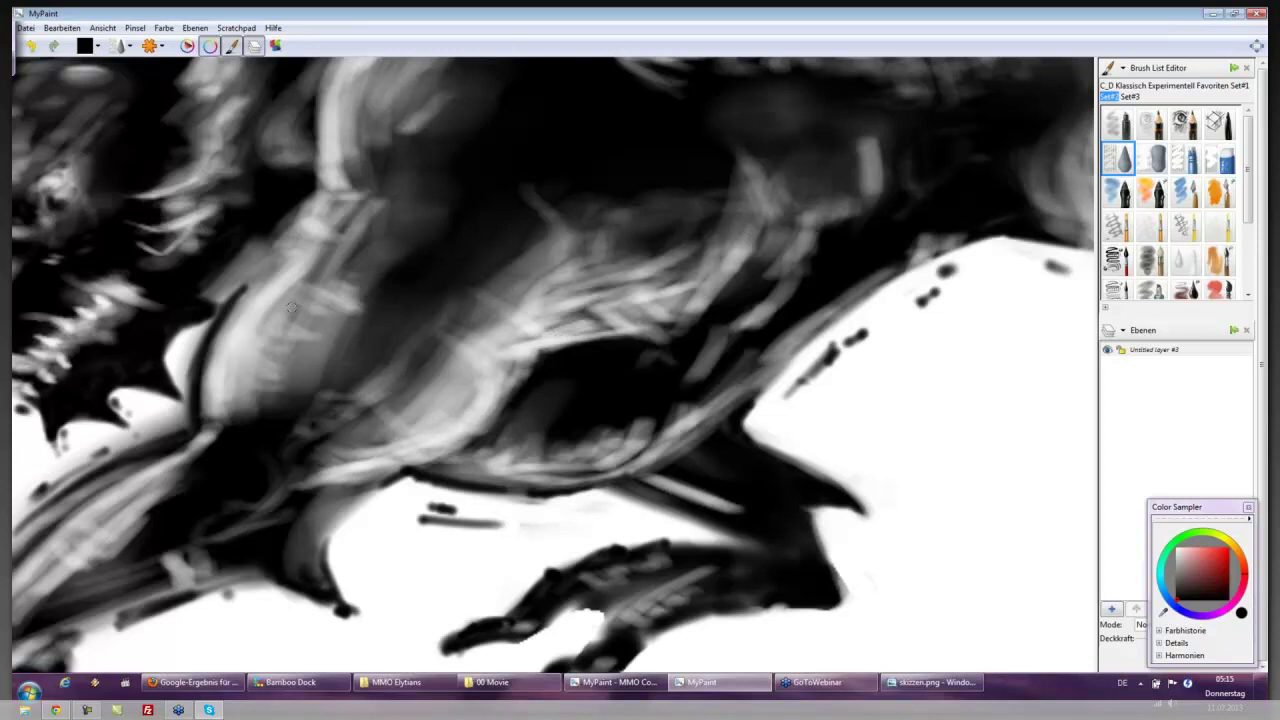
pyautogui.scroll(-3, 291, 308)
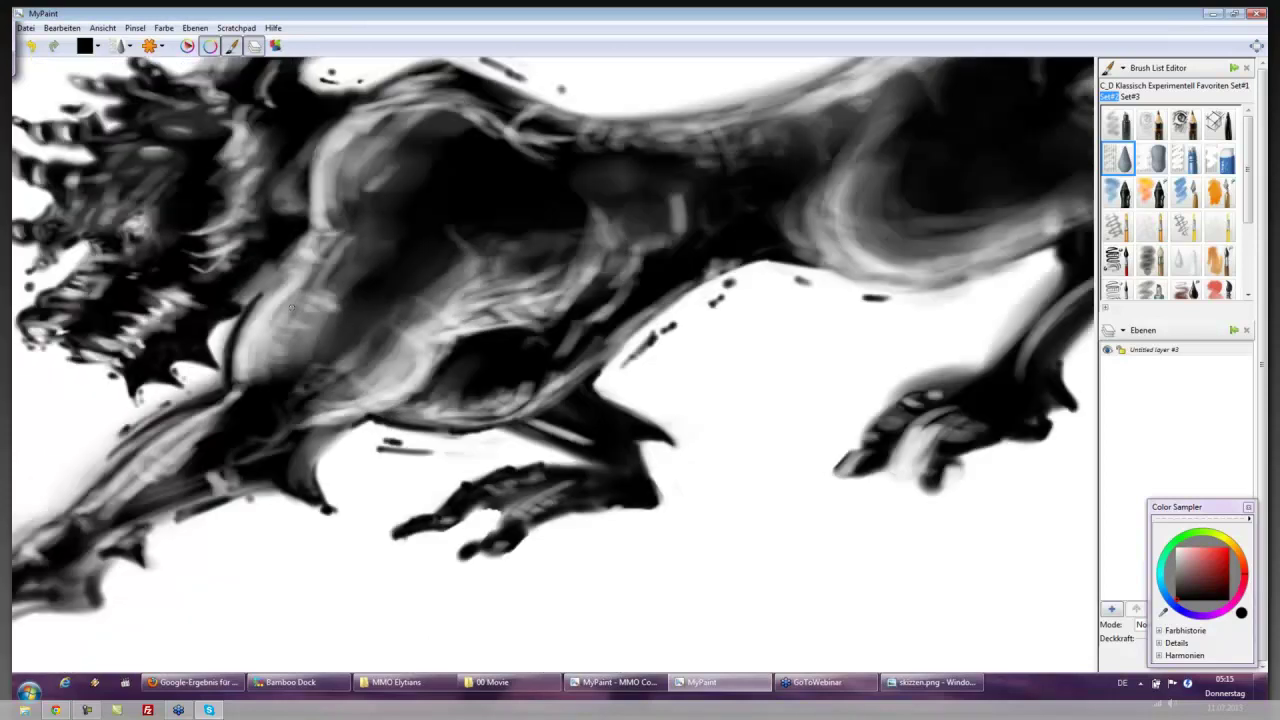
pyautogui.scroll(-1, 291, 308)
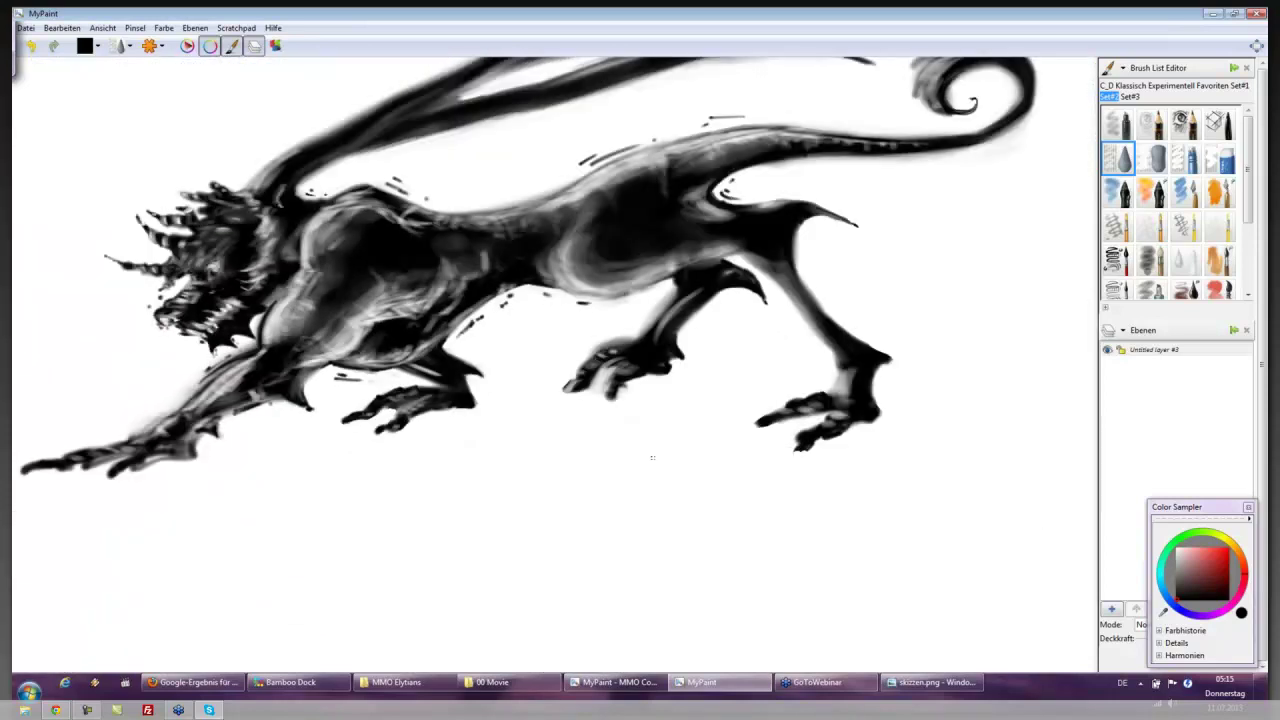